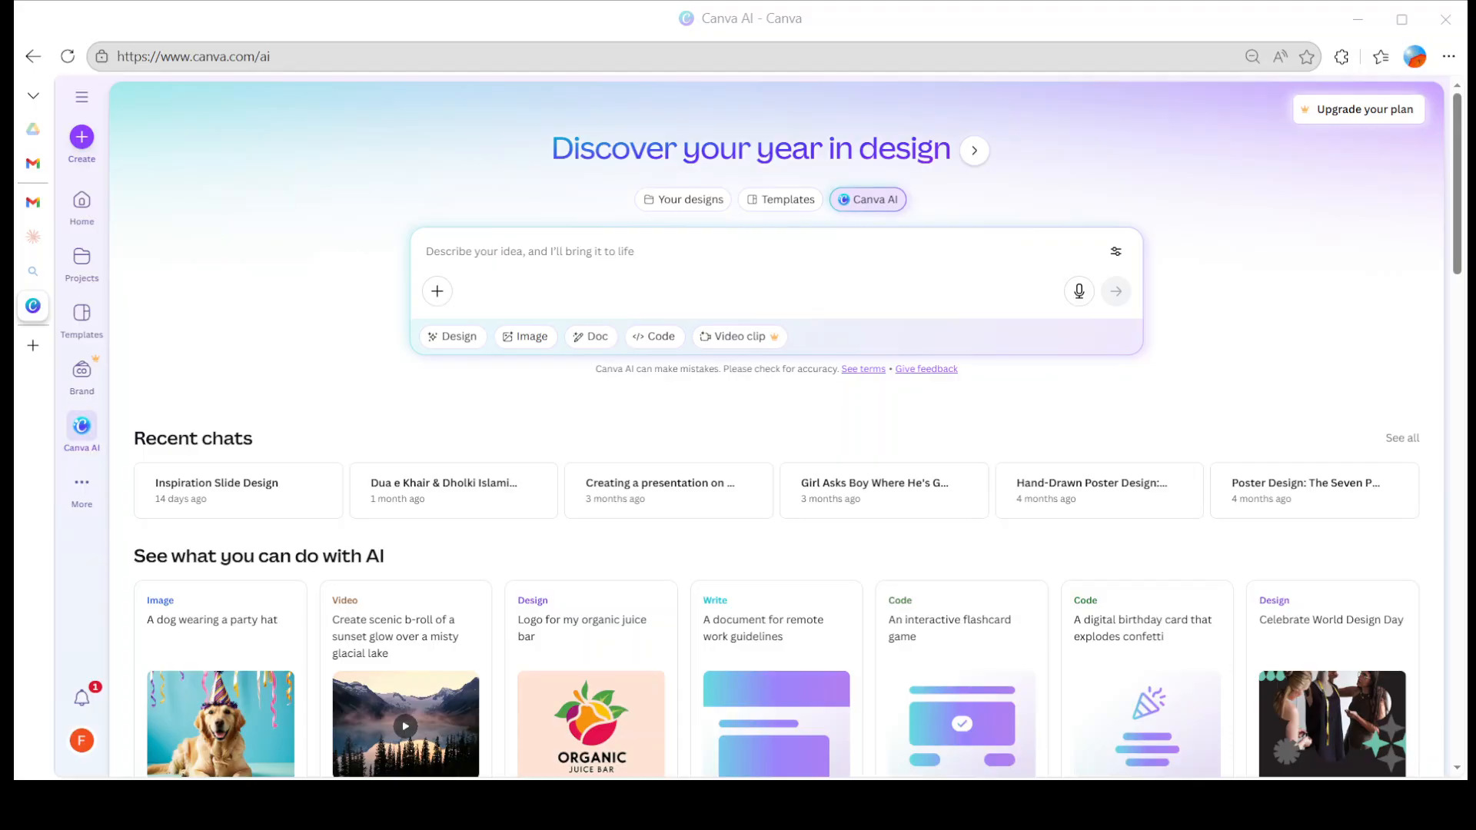
- Create a new blank Invitation (Portrait) design from the available design types
left_click(531, 251)
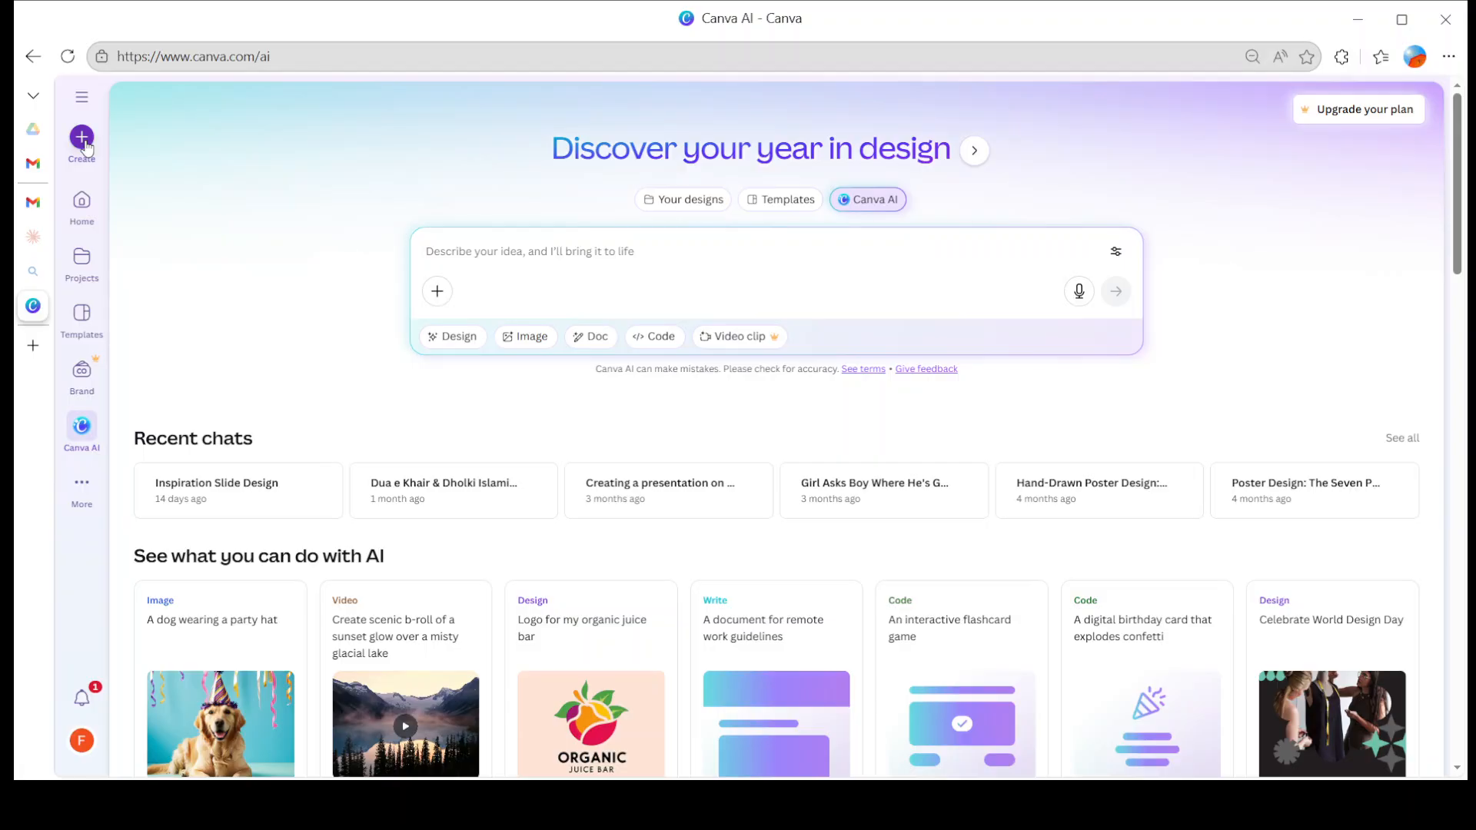
left_click(84, 140)
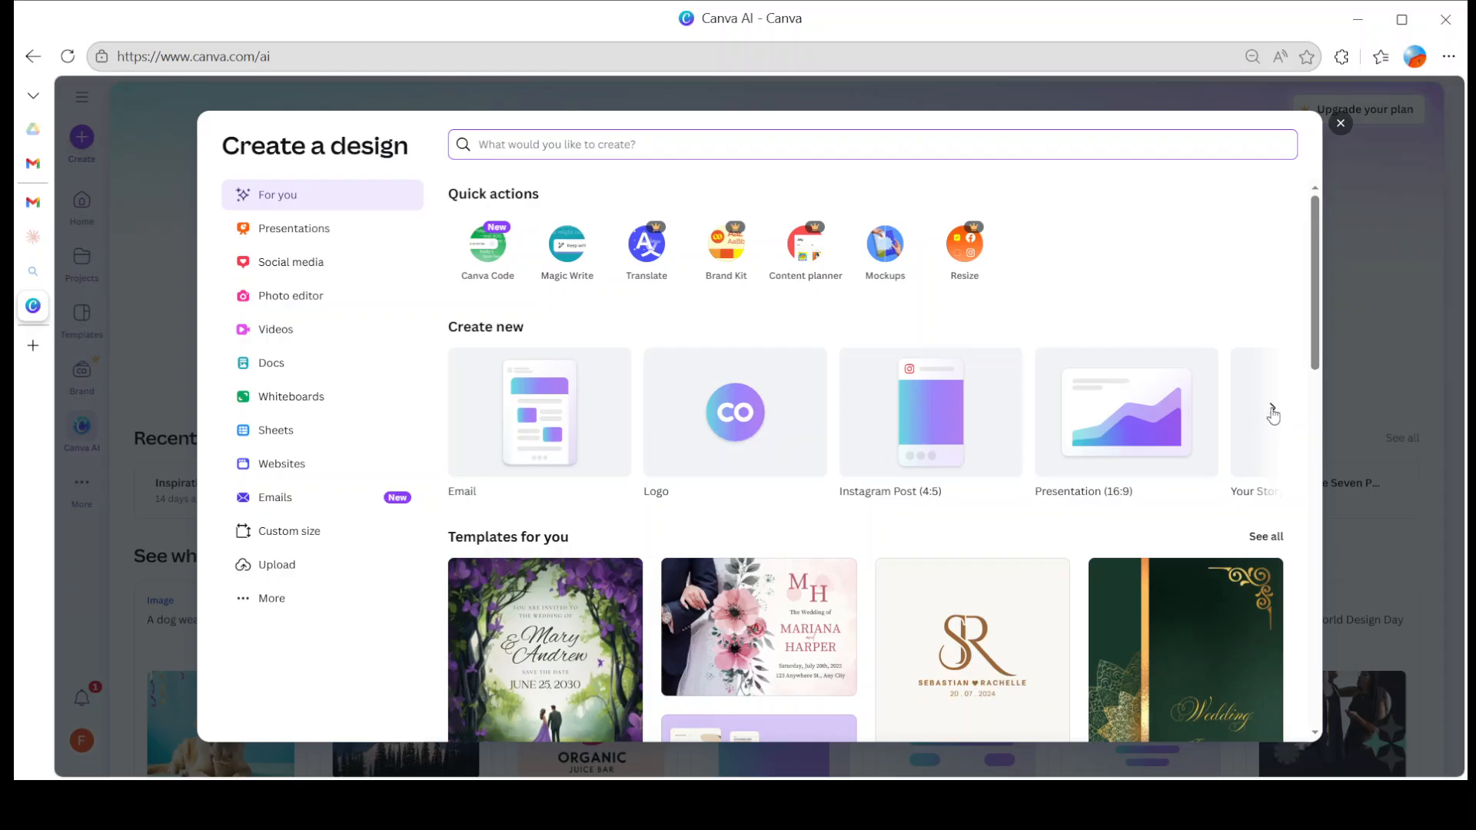
left_click(1273, 413)
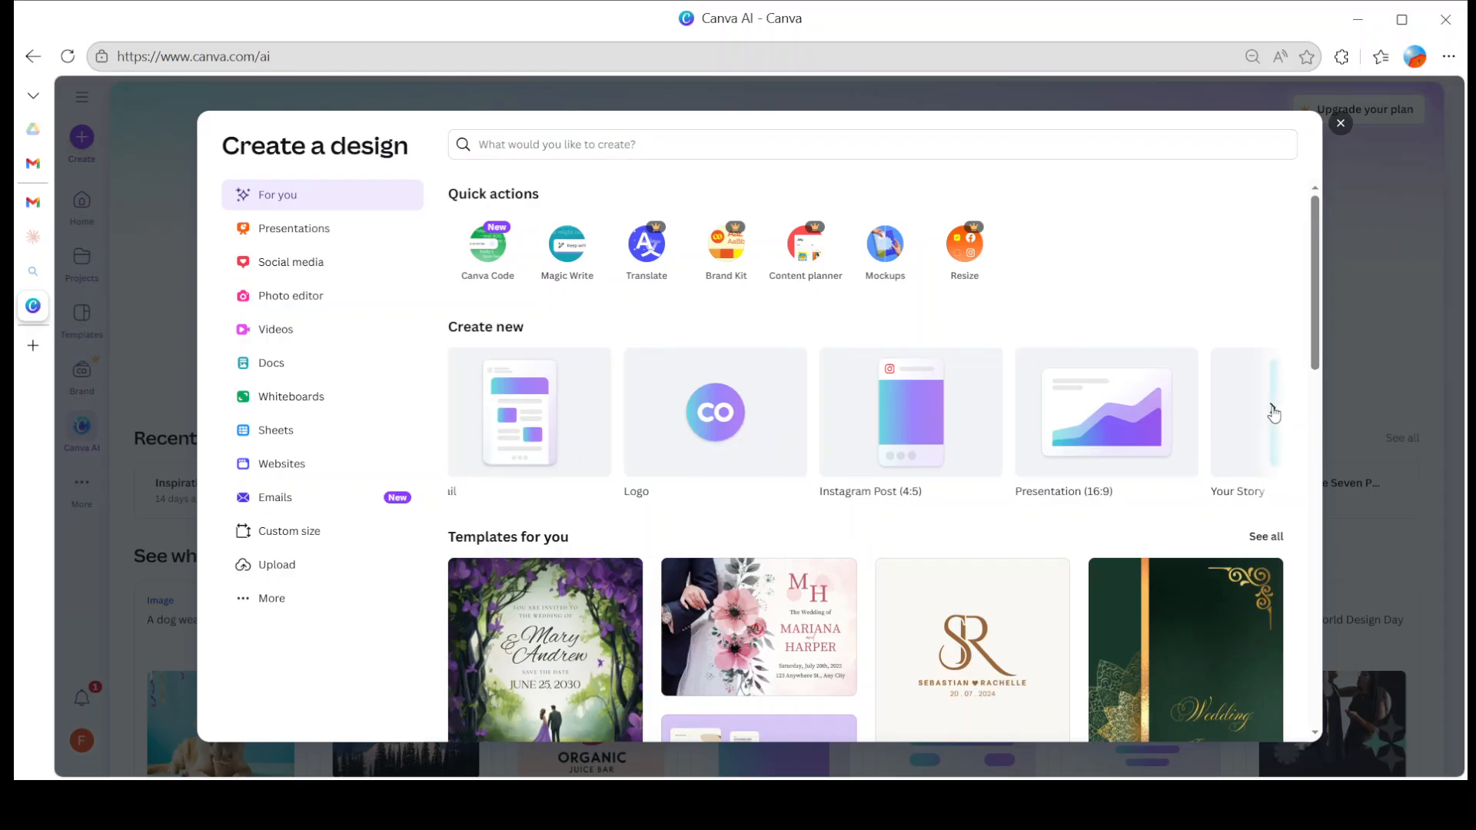
left_click(1273, 412)
left_click(1273, 410)
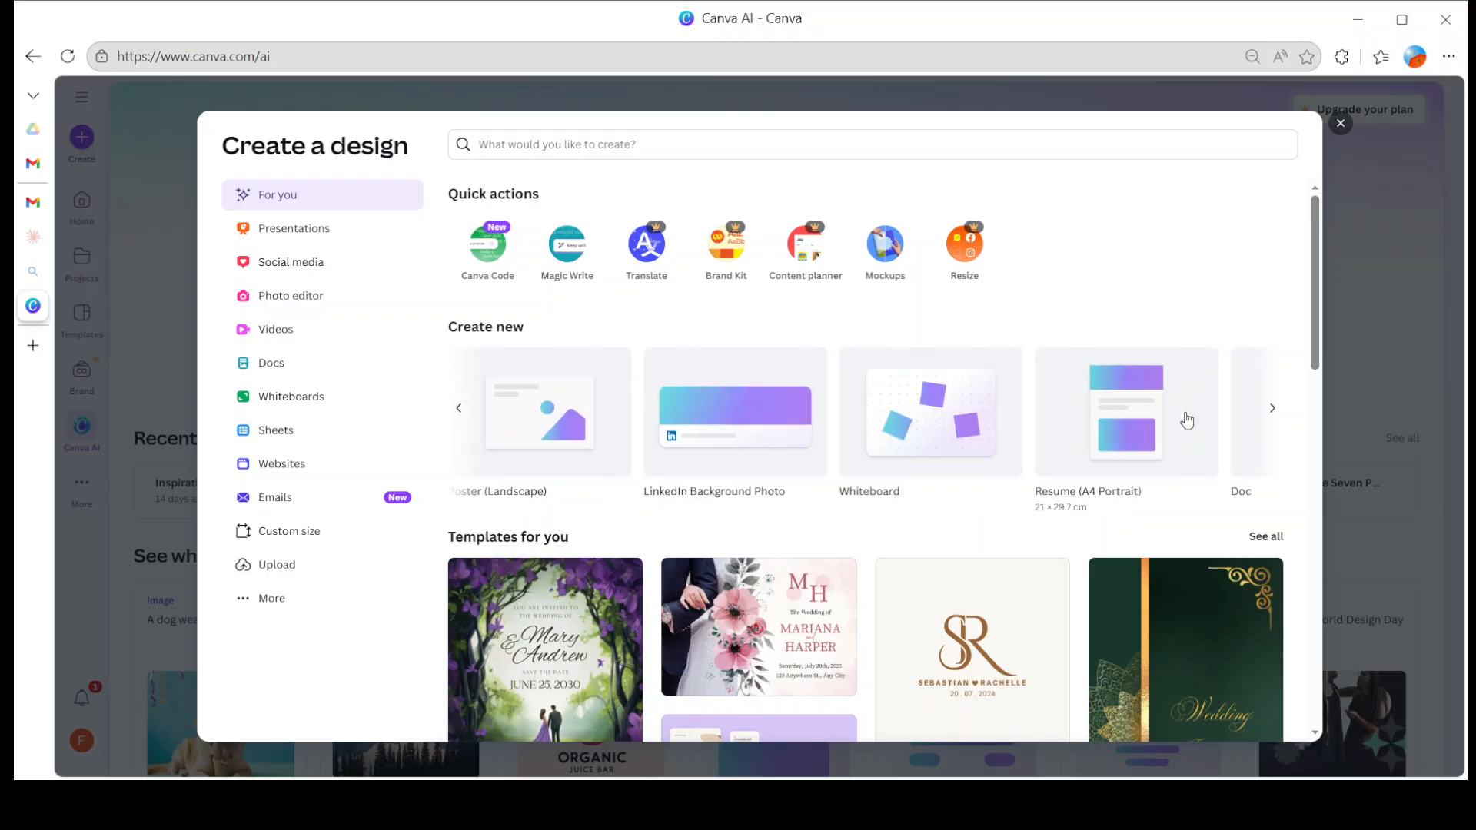
scroll(1188, 421, "left", 10)
scroll(1188, 421, "right", 10)
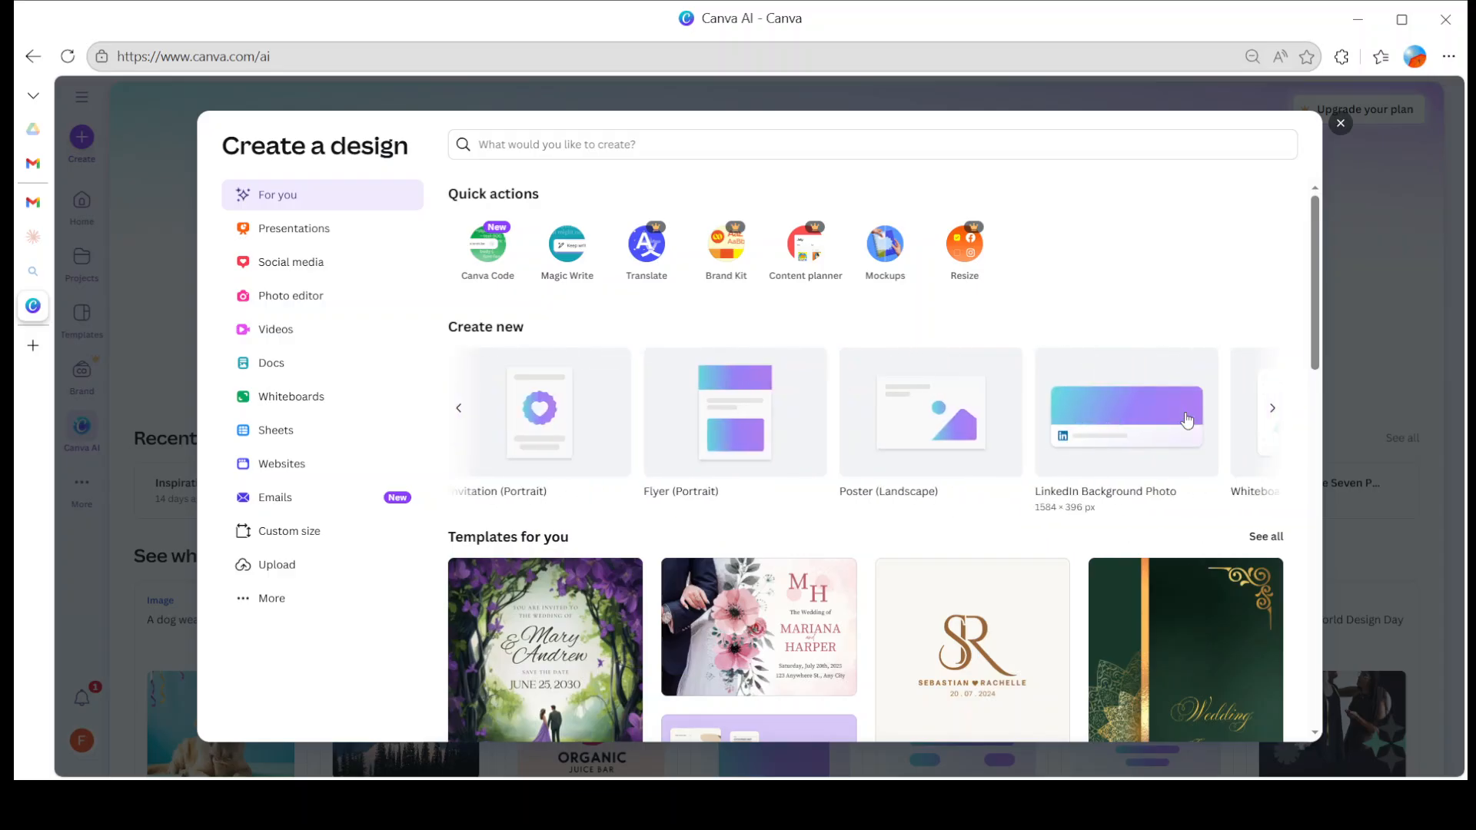
scroll(1188, 419, "left", 5)
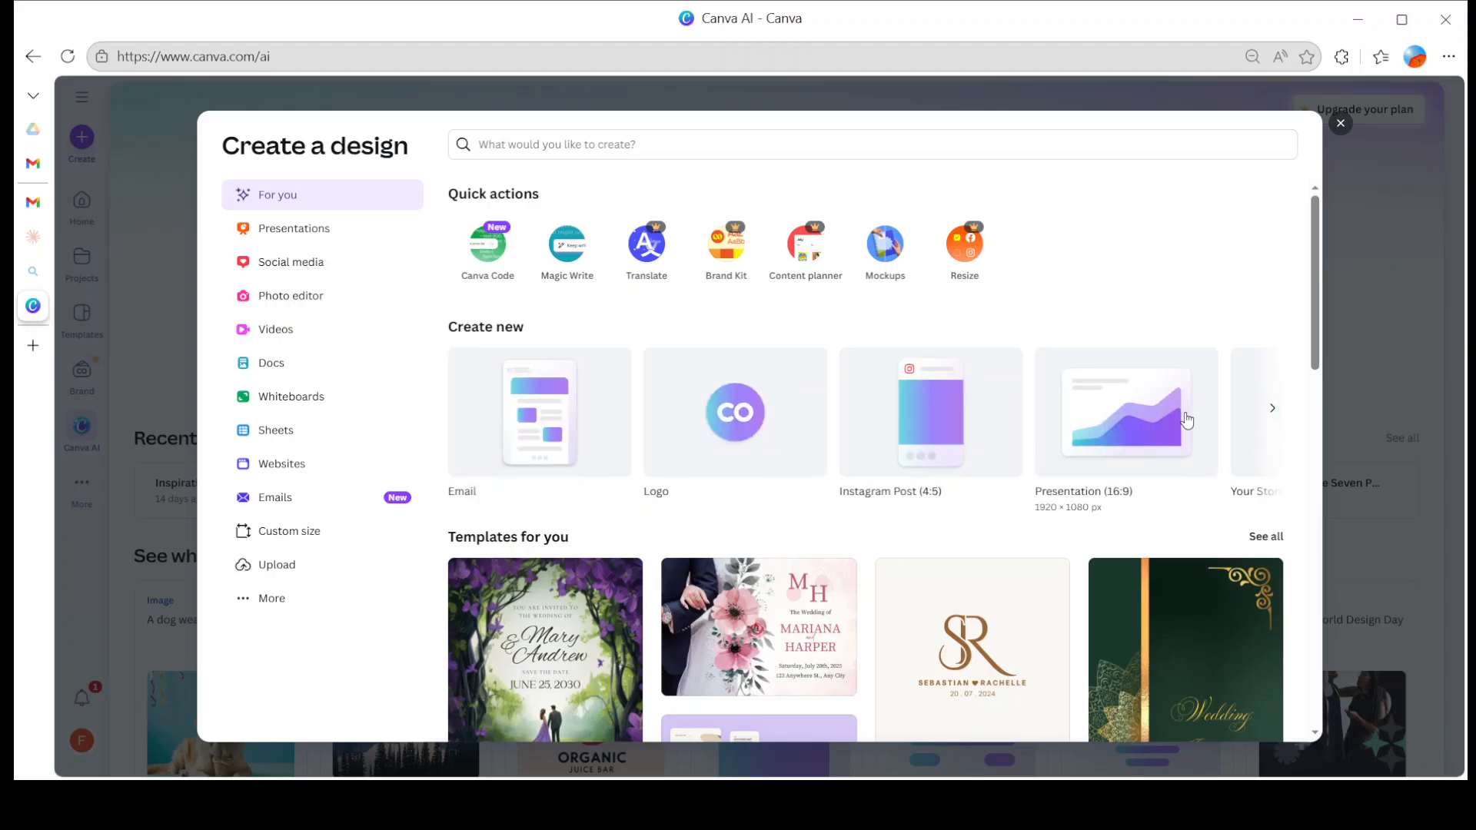
scroll(1188, 419, "right", 2)
scroll(1187, 419, "left", 2)
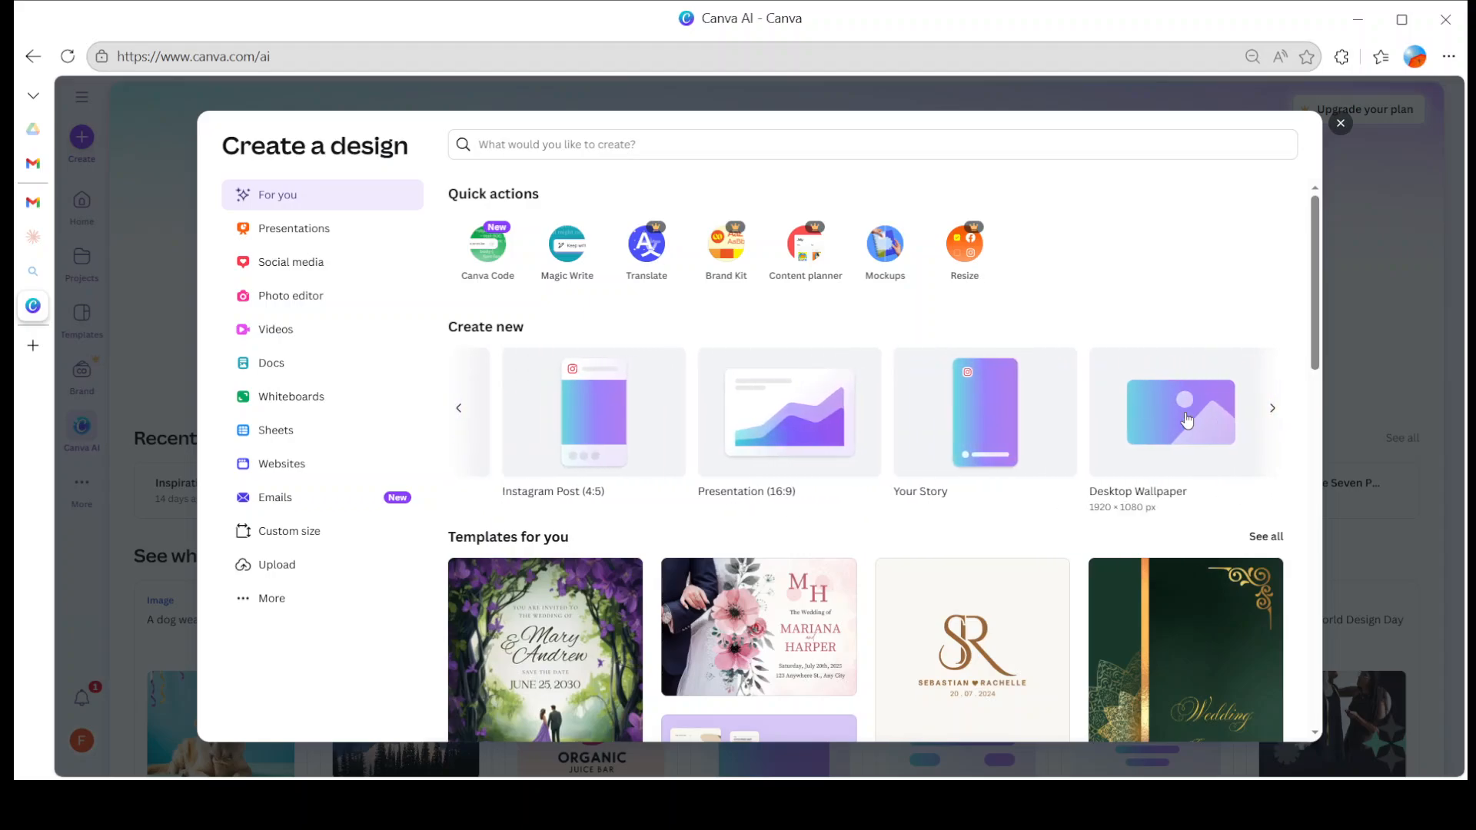
scroll(1188, 420, "right", 5)
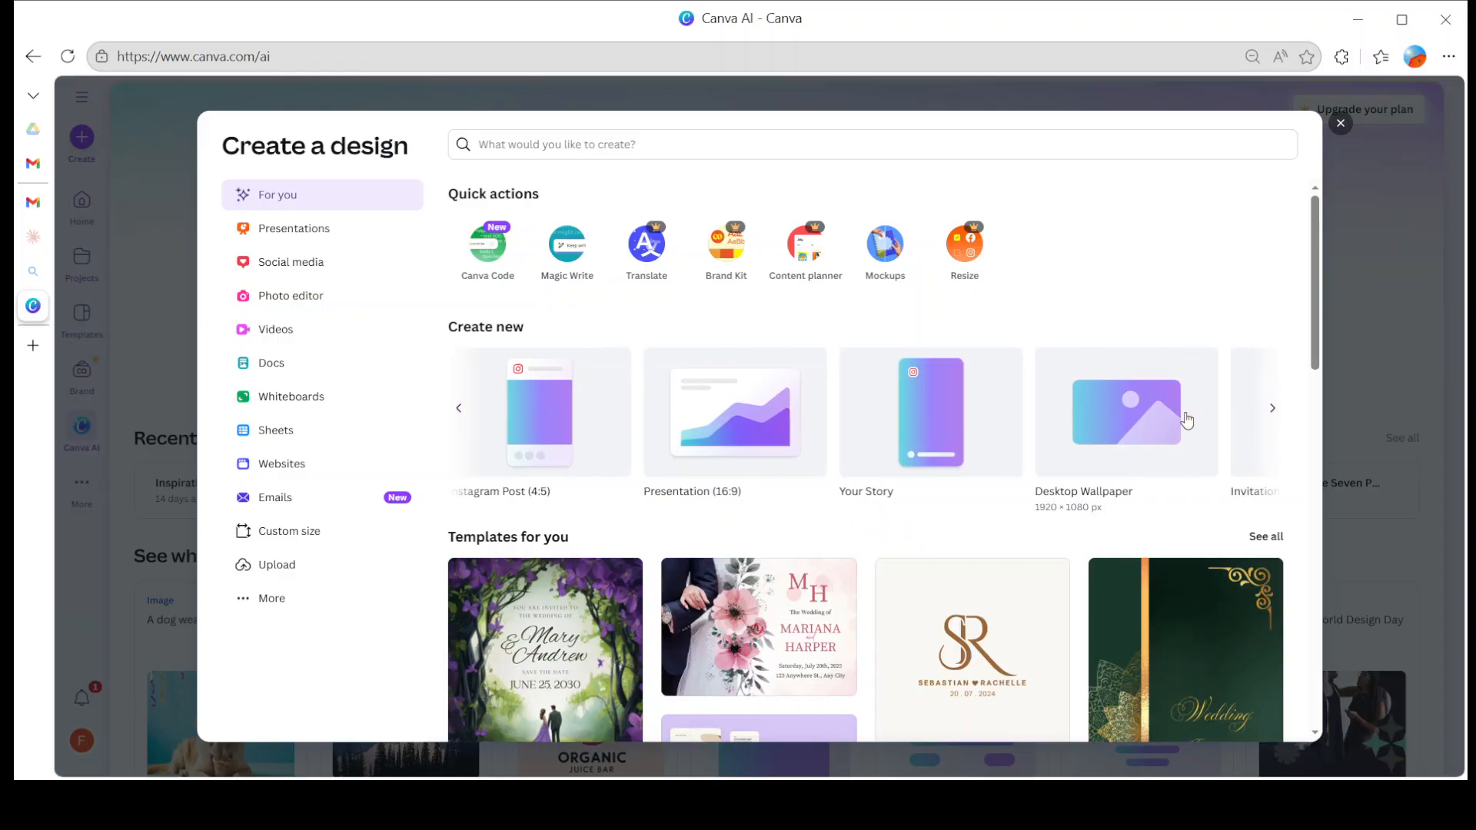
scroll(1188, 420, "right", 1)
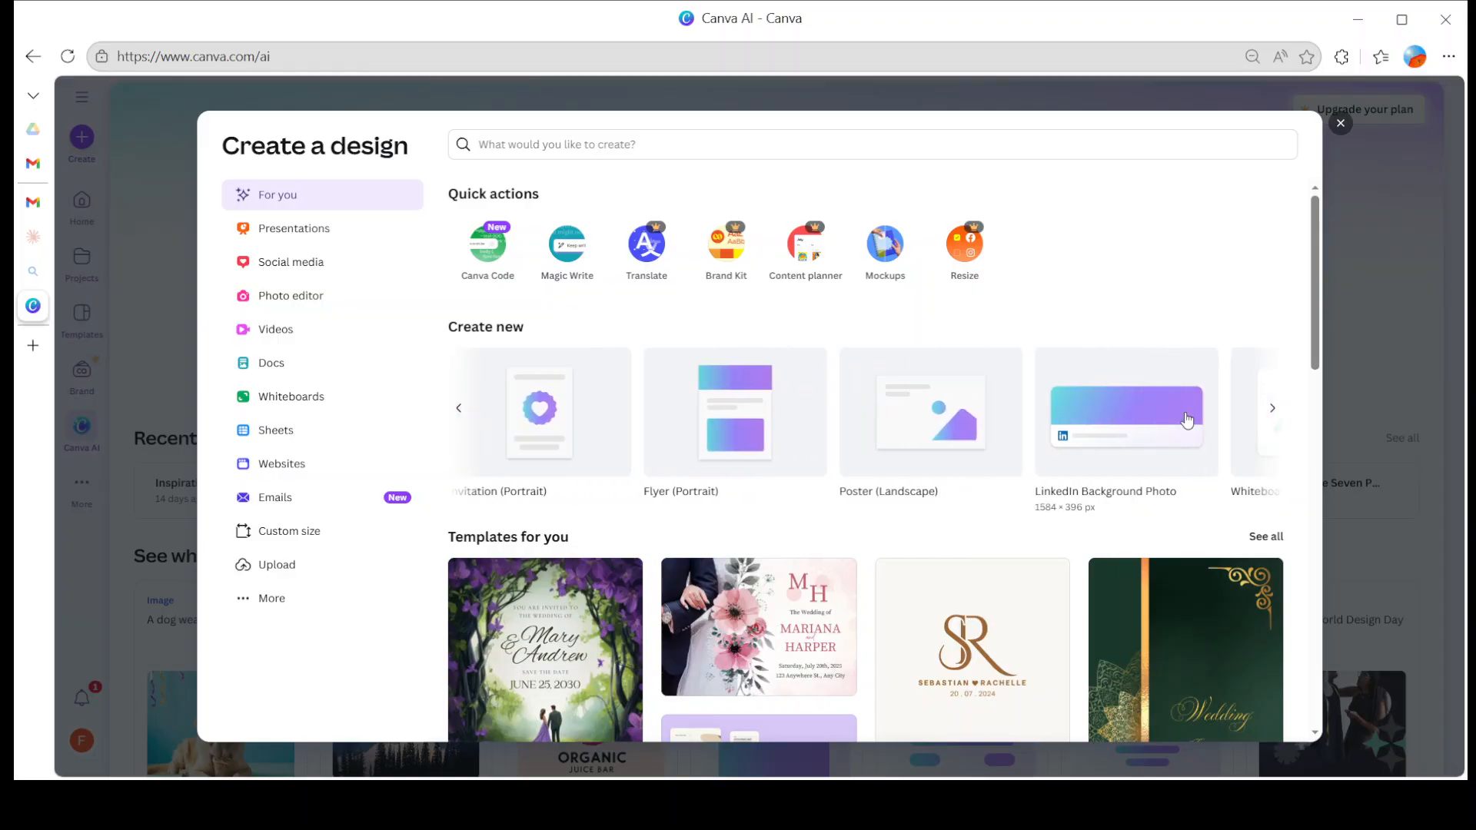
left_click(564, 389)
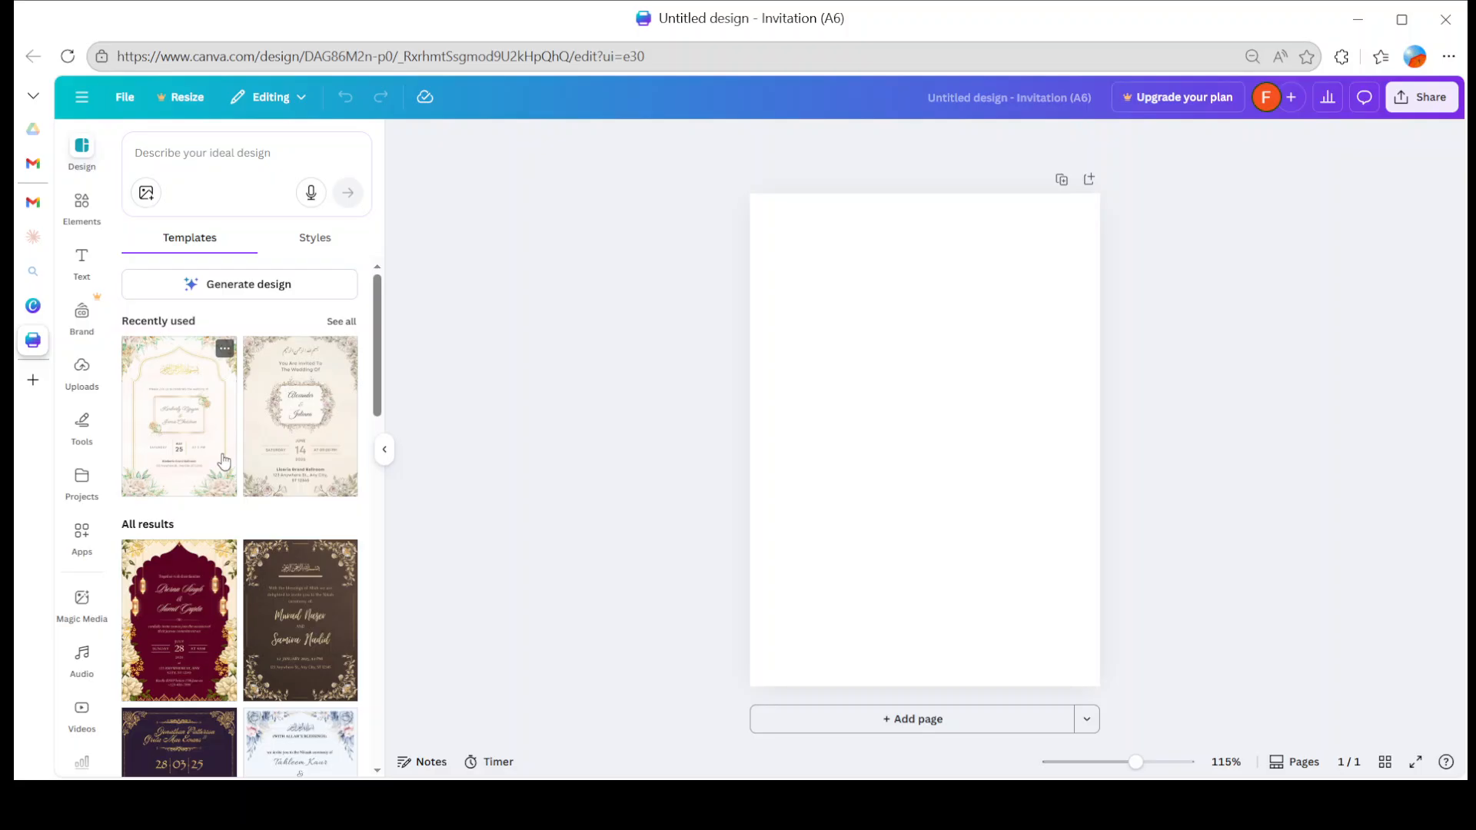
- Look through the suggested invitation templates for the blank page
scroll(224, 461, "down", 5)
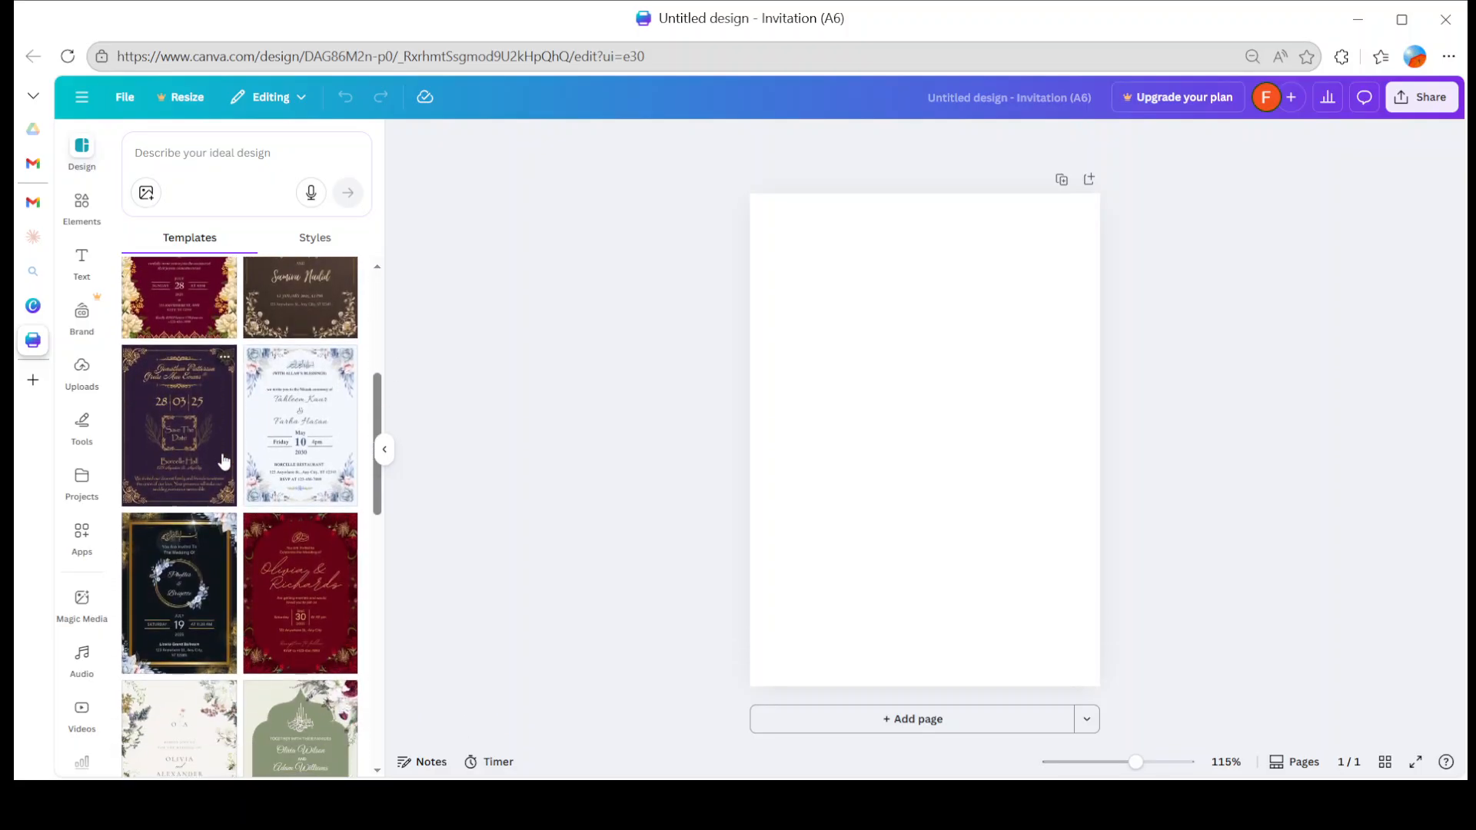
scroll(224, 461, "down", 5)
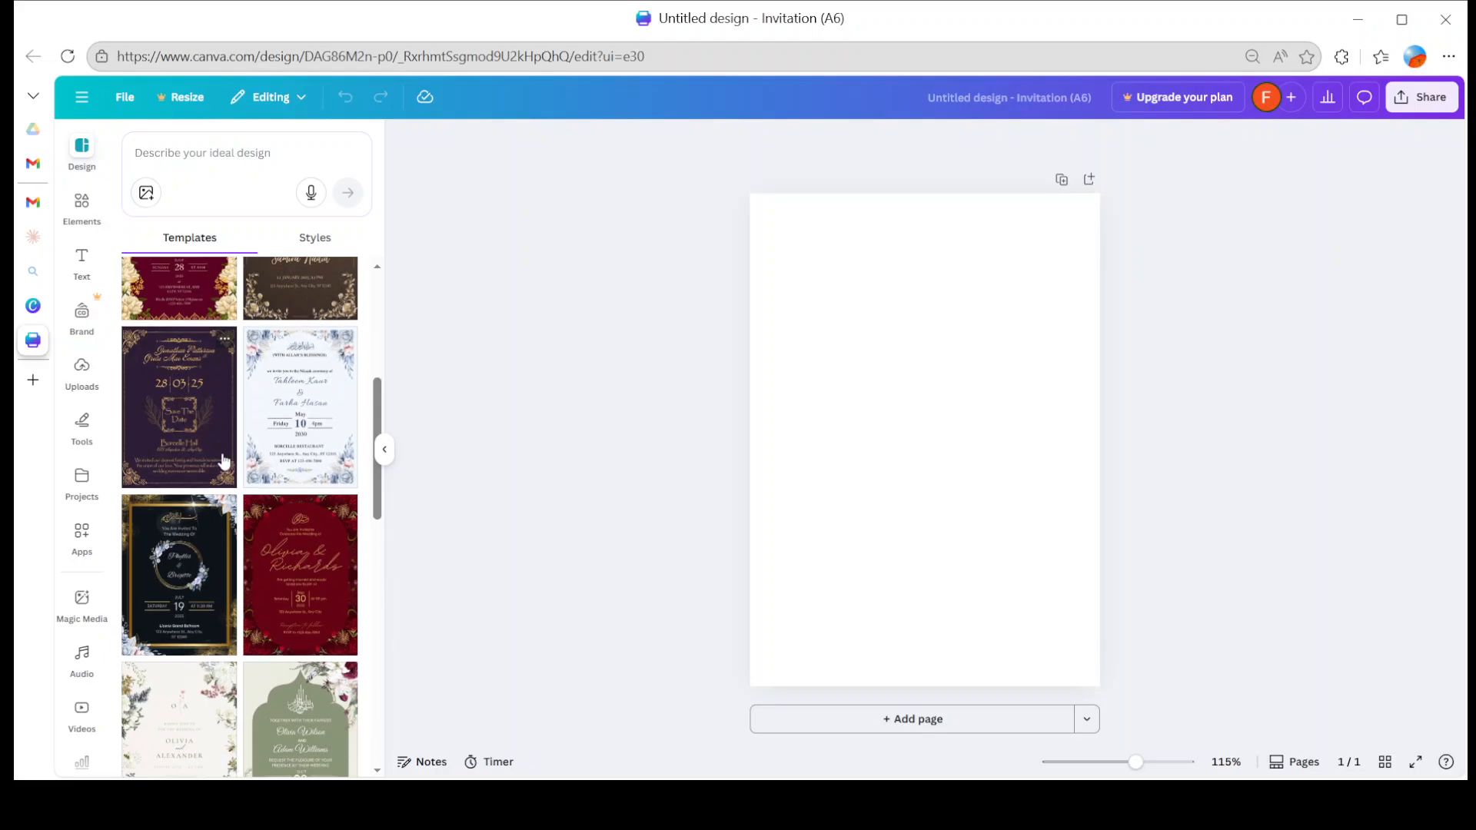
scroll(223, 462, "up", 5)
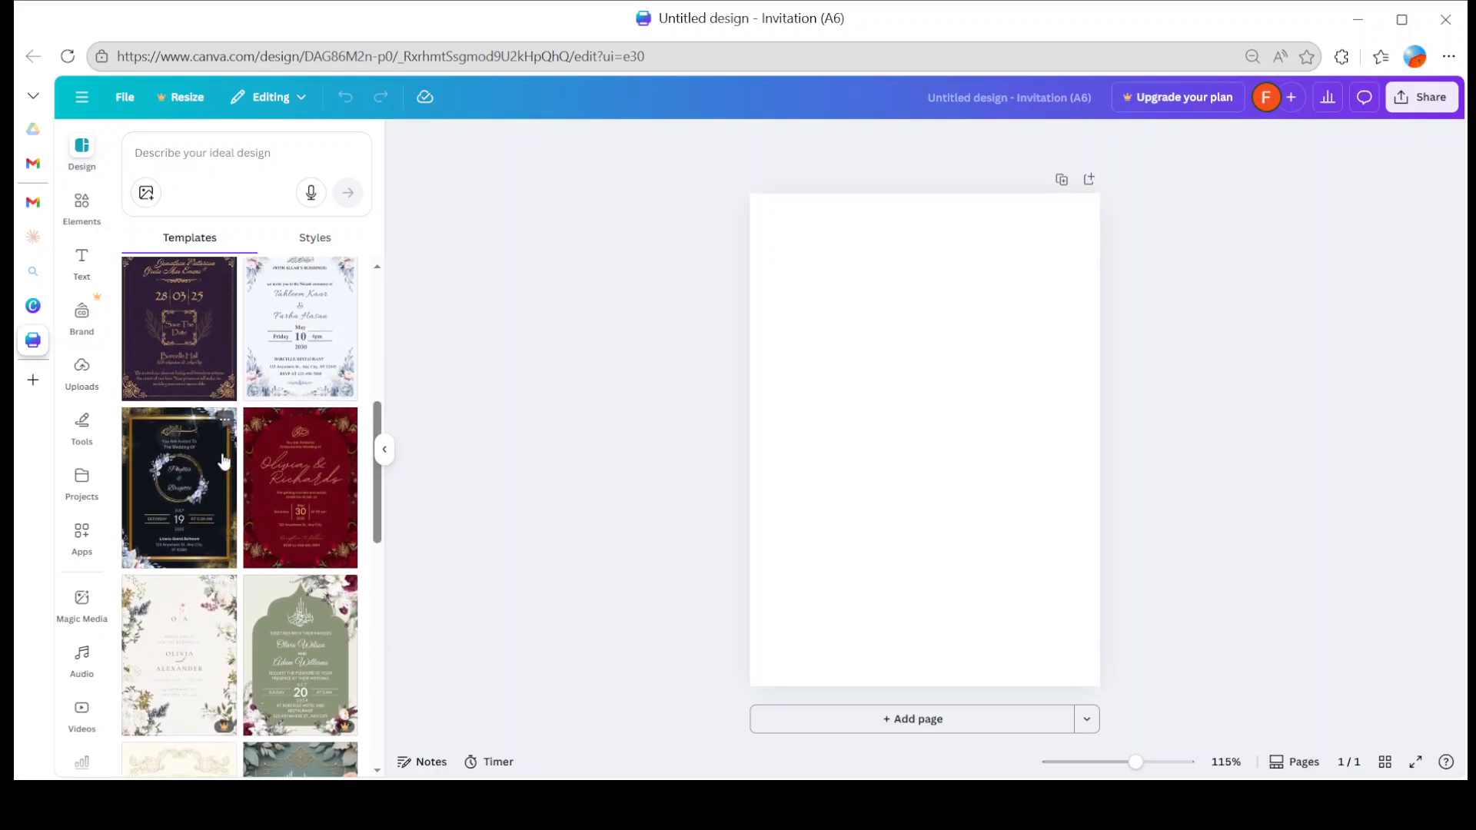
scroll(222, 460, "up", 2)
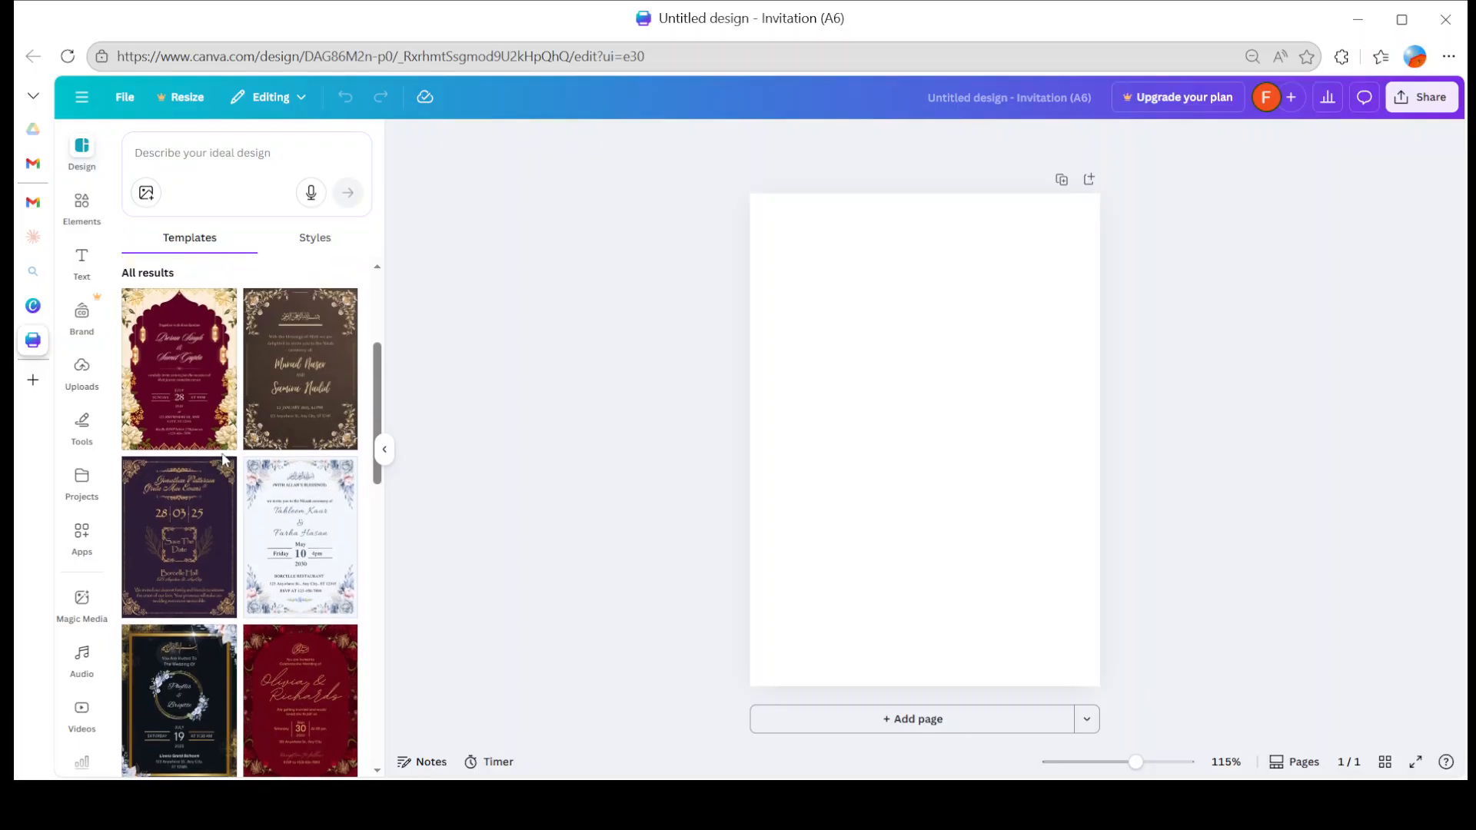
scroll(224, 459, "down", 10)
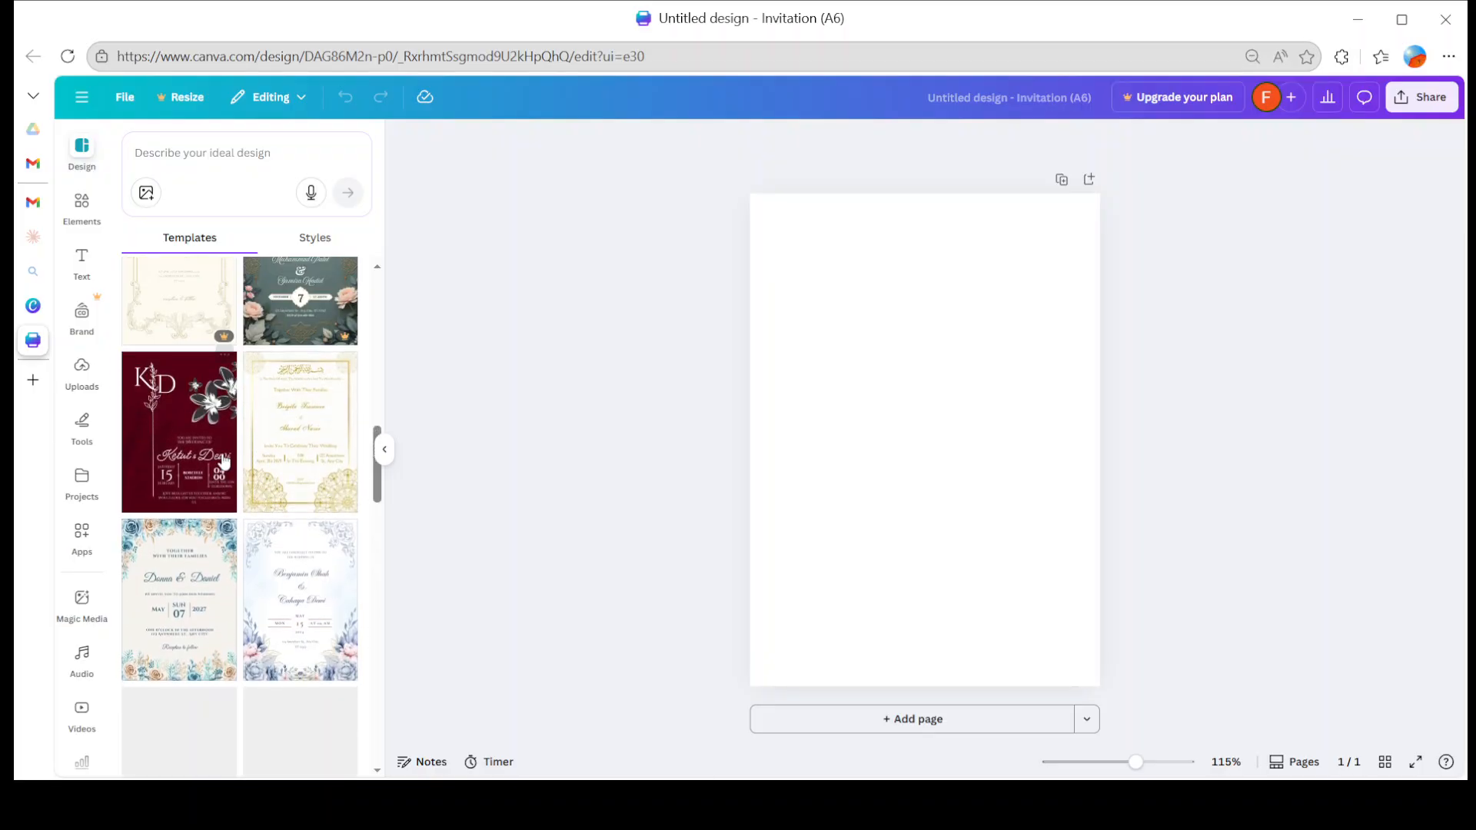
scroll(224, 460, "up", 2)
scroll(224, 459, "up", 10)
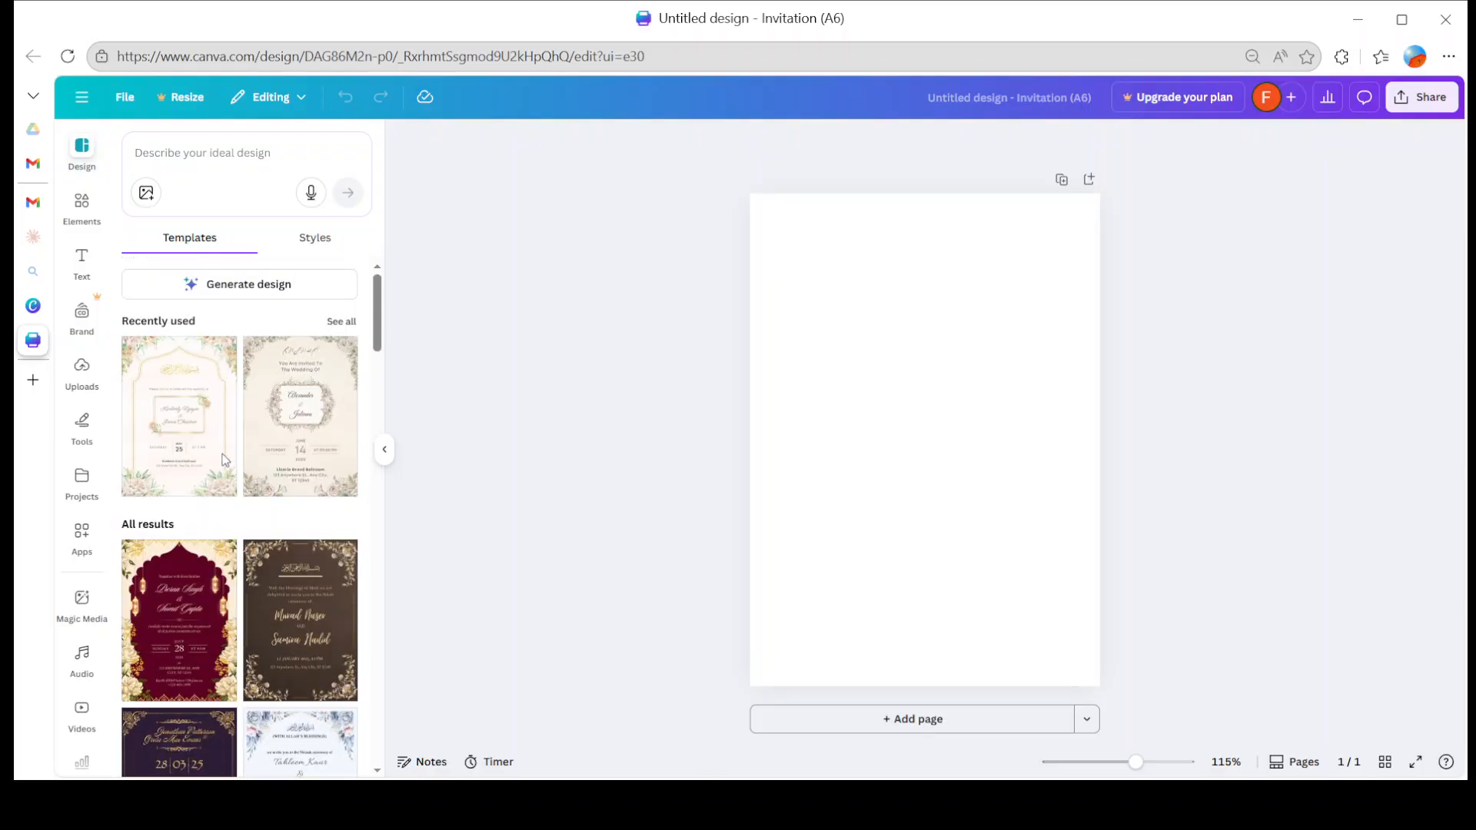
- Search the templates with the description "a birthday party invitation colors should be pastel"
left_click(219, 162)
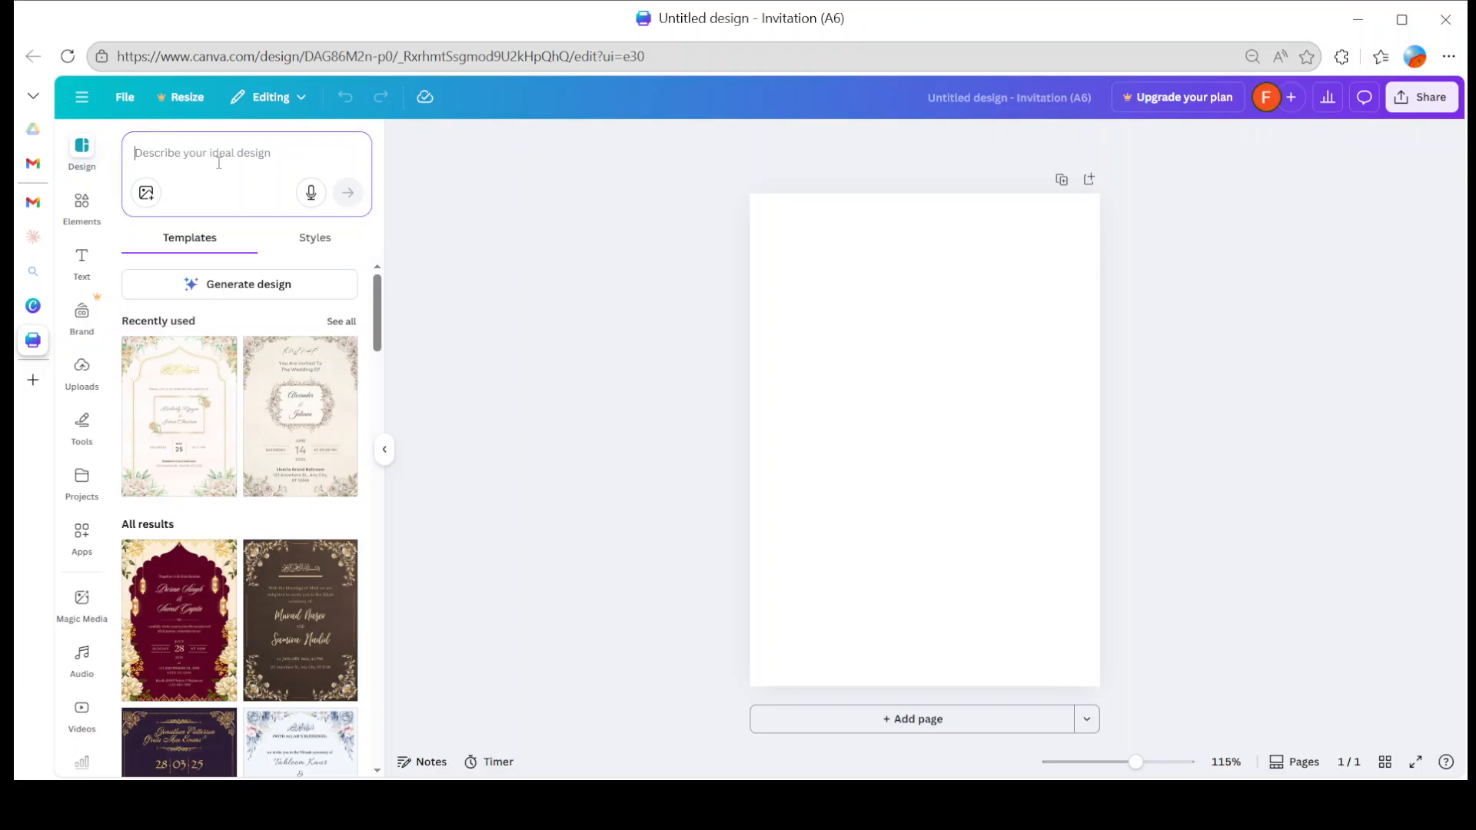
type("a birth")
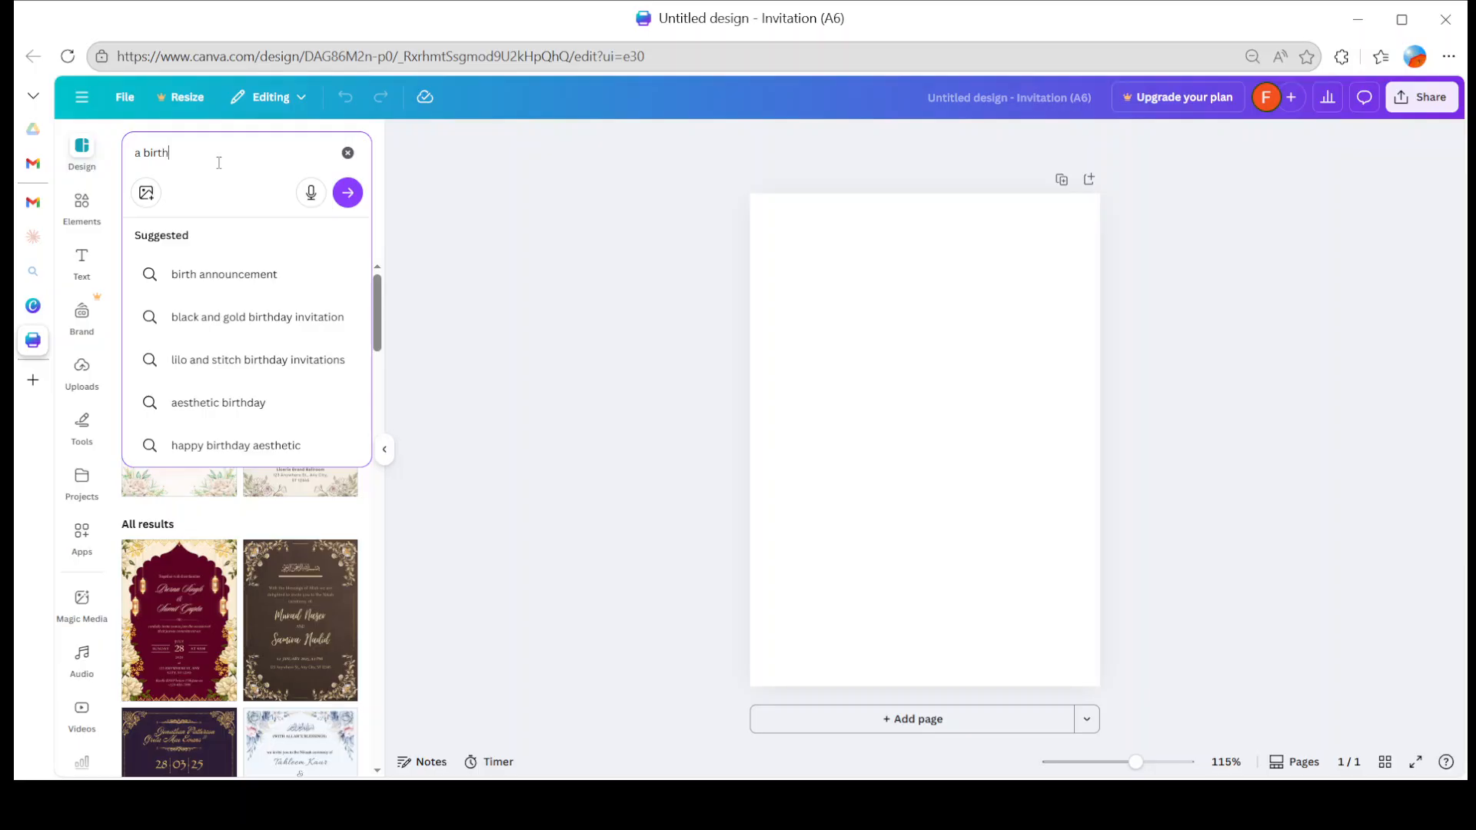
type("day party")
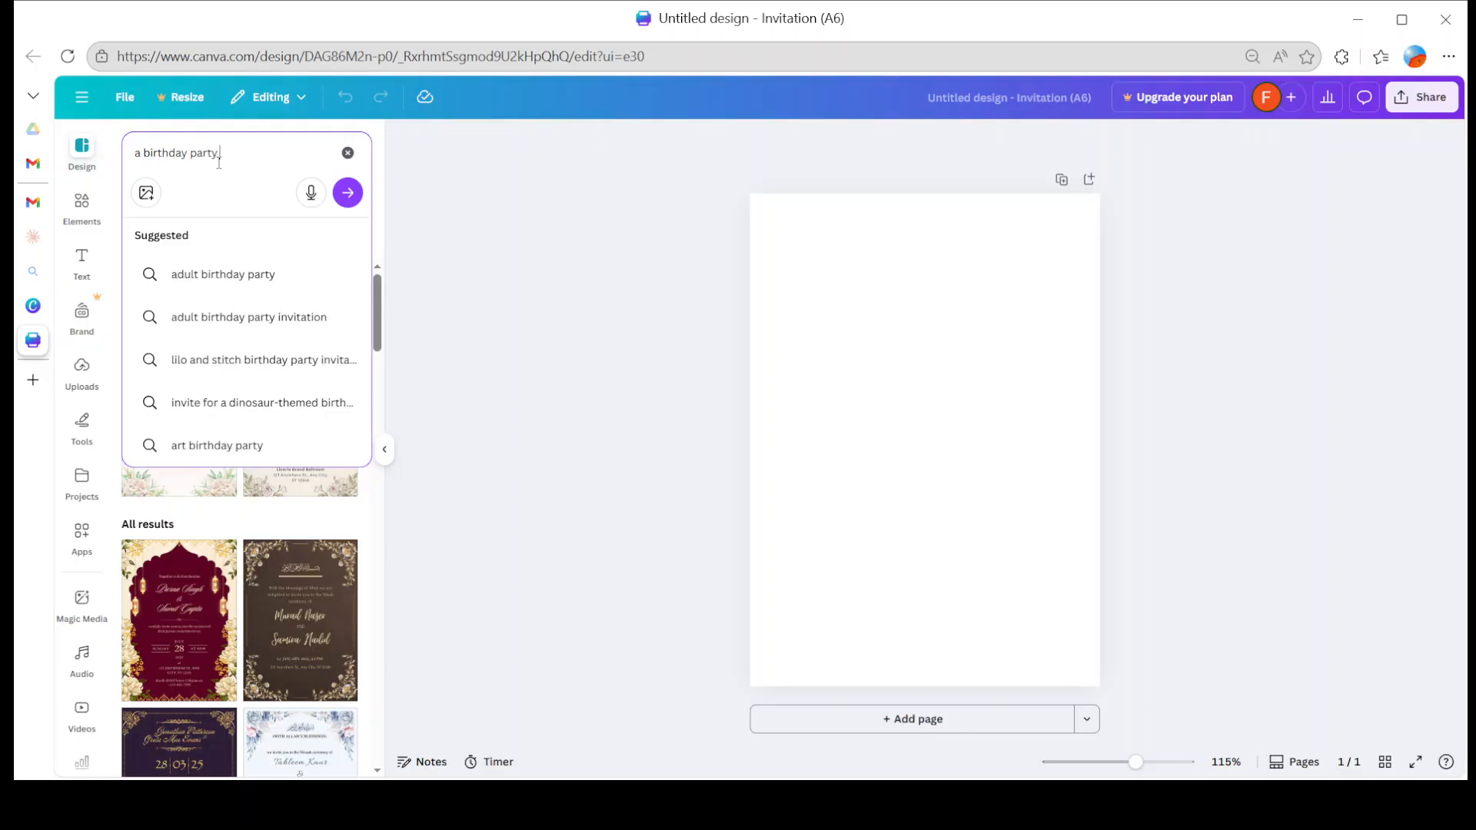
type(" invitat")
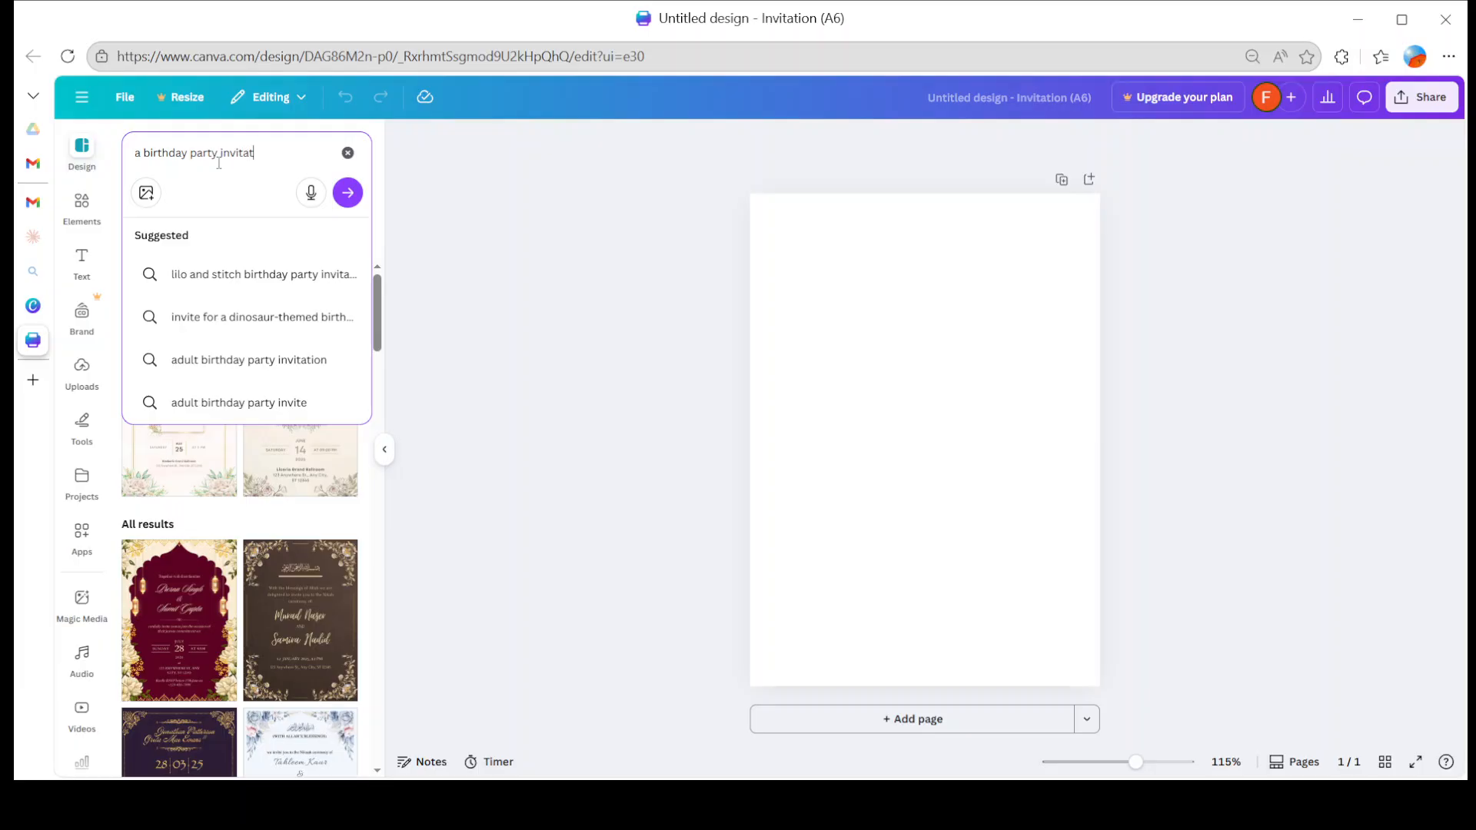
type("ion")
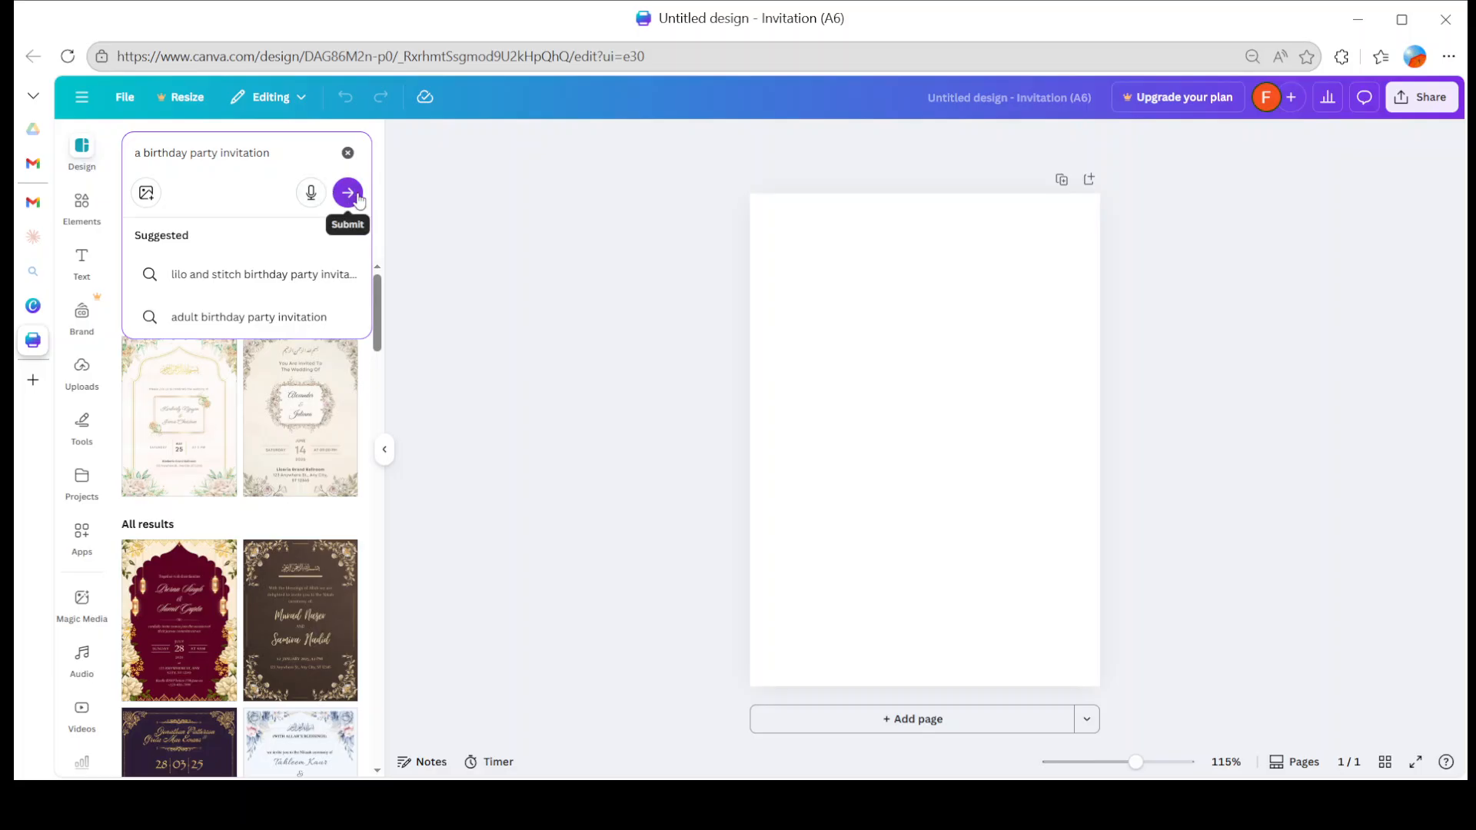
type("  c")
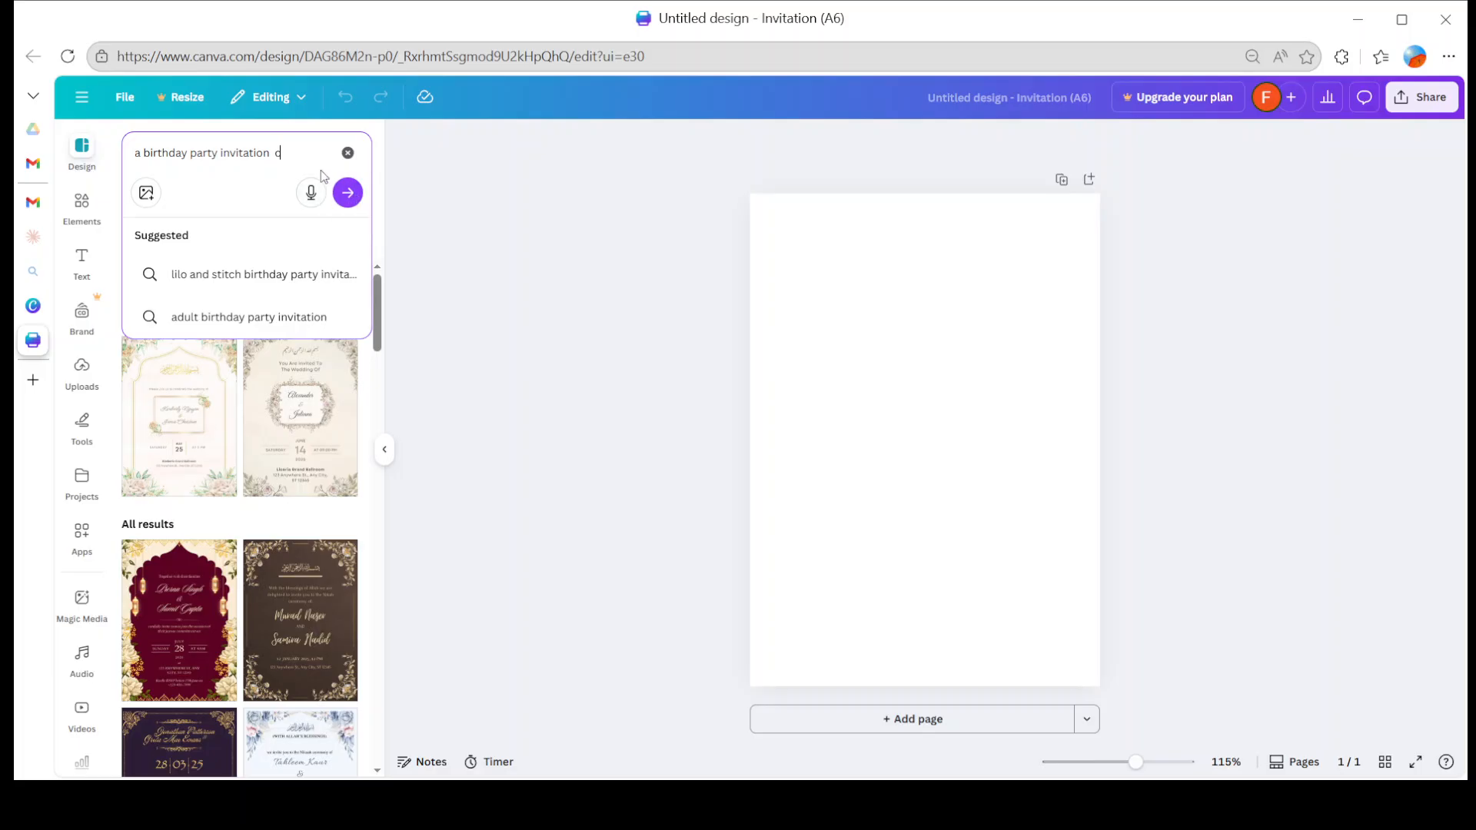
type("olors sho")
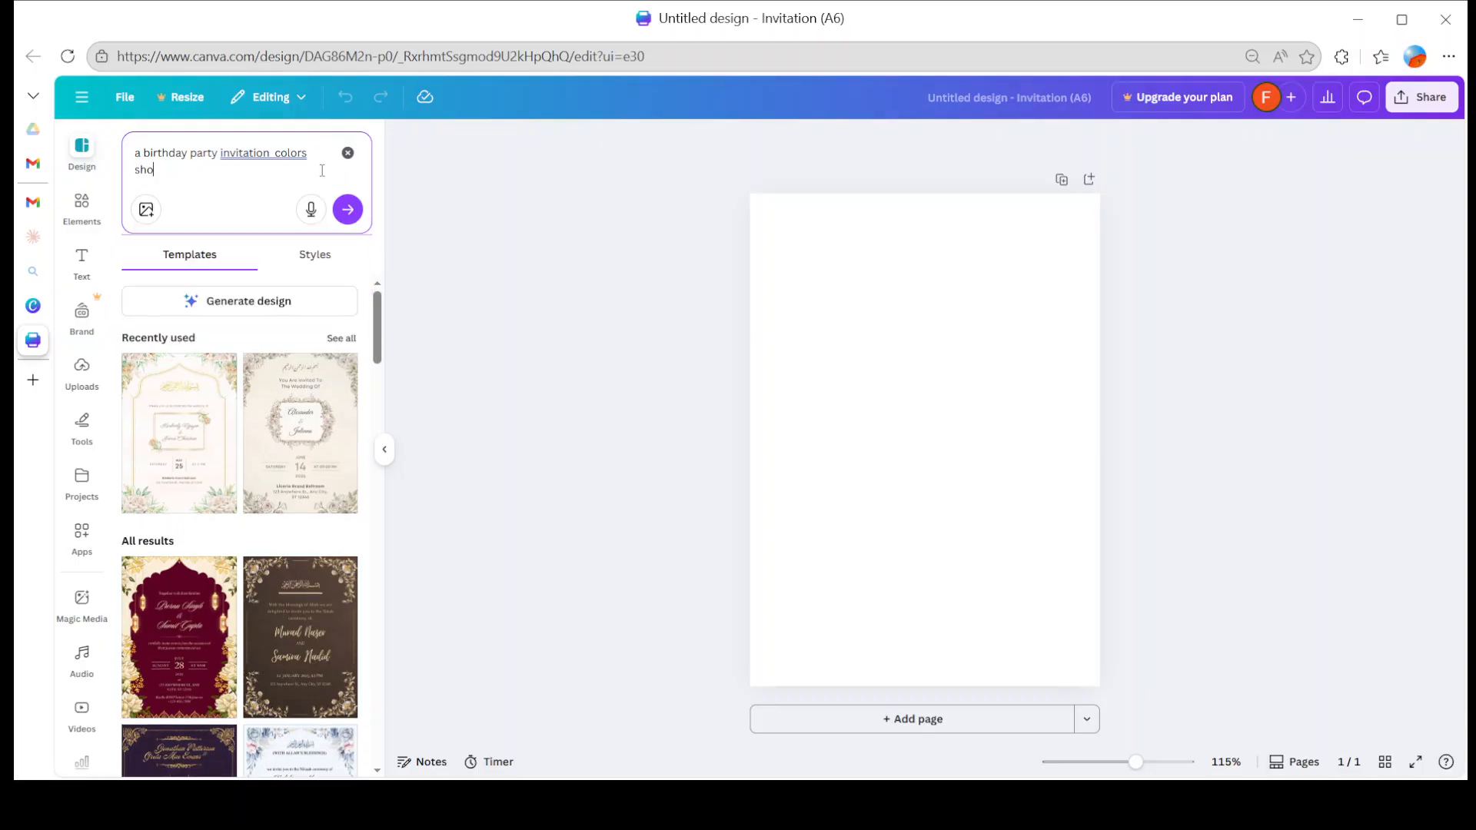
type("ulf be")
key("BackSpace")
key("BackSpace")
key("BackSpace")
key("BackSpace")
type("dbe")
key("BackSpace")
key("BackSpace")
type("be pastel")
key("Return")
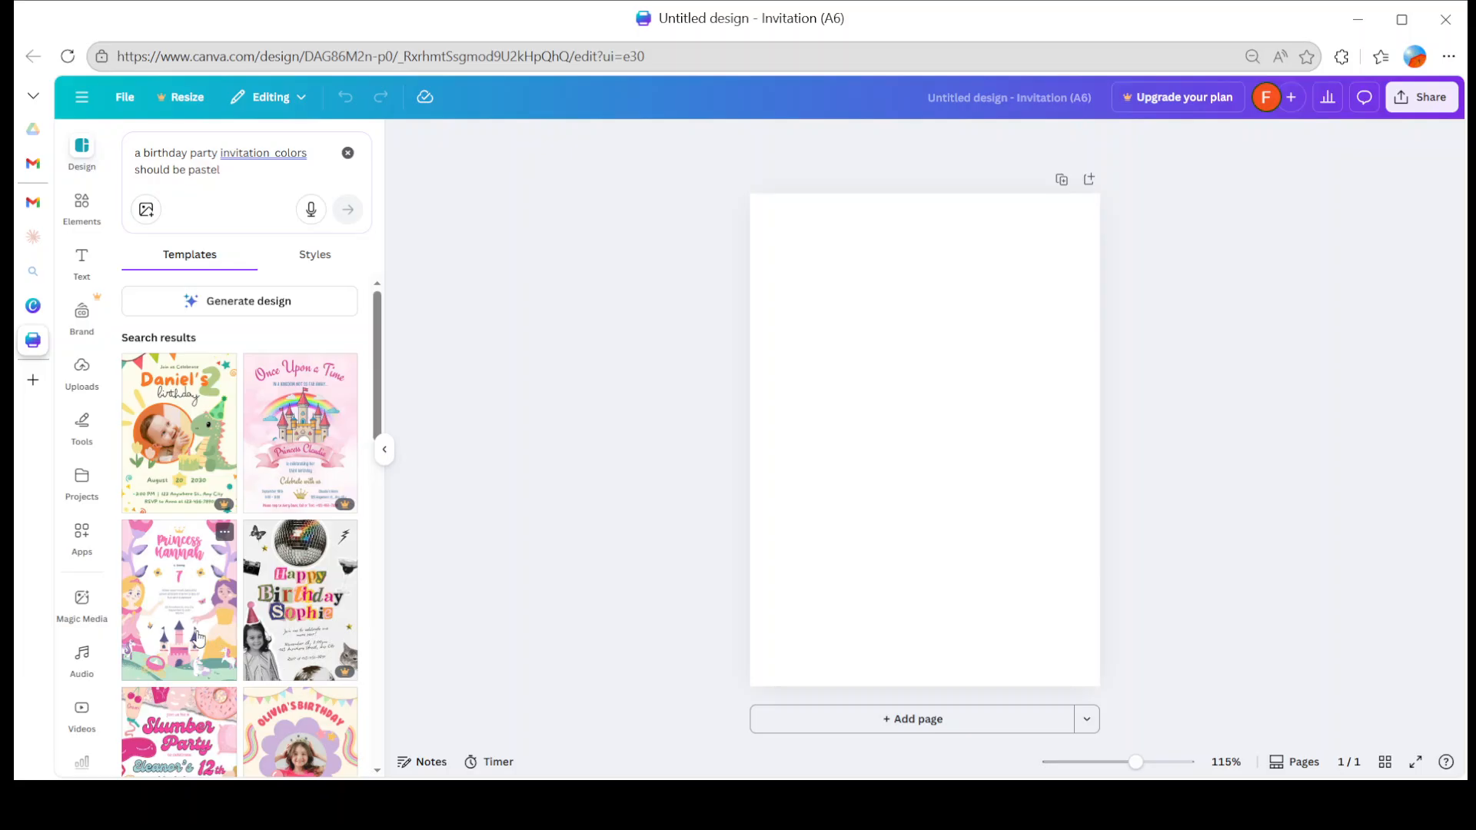
- Apply the Colorful Pastel Magical Illustrative Princess Birthday Party Invitation template, with two princesses and a castle, to the blank page
scroll(199, 636, "down", 2)
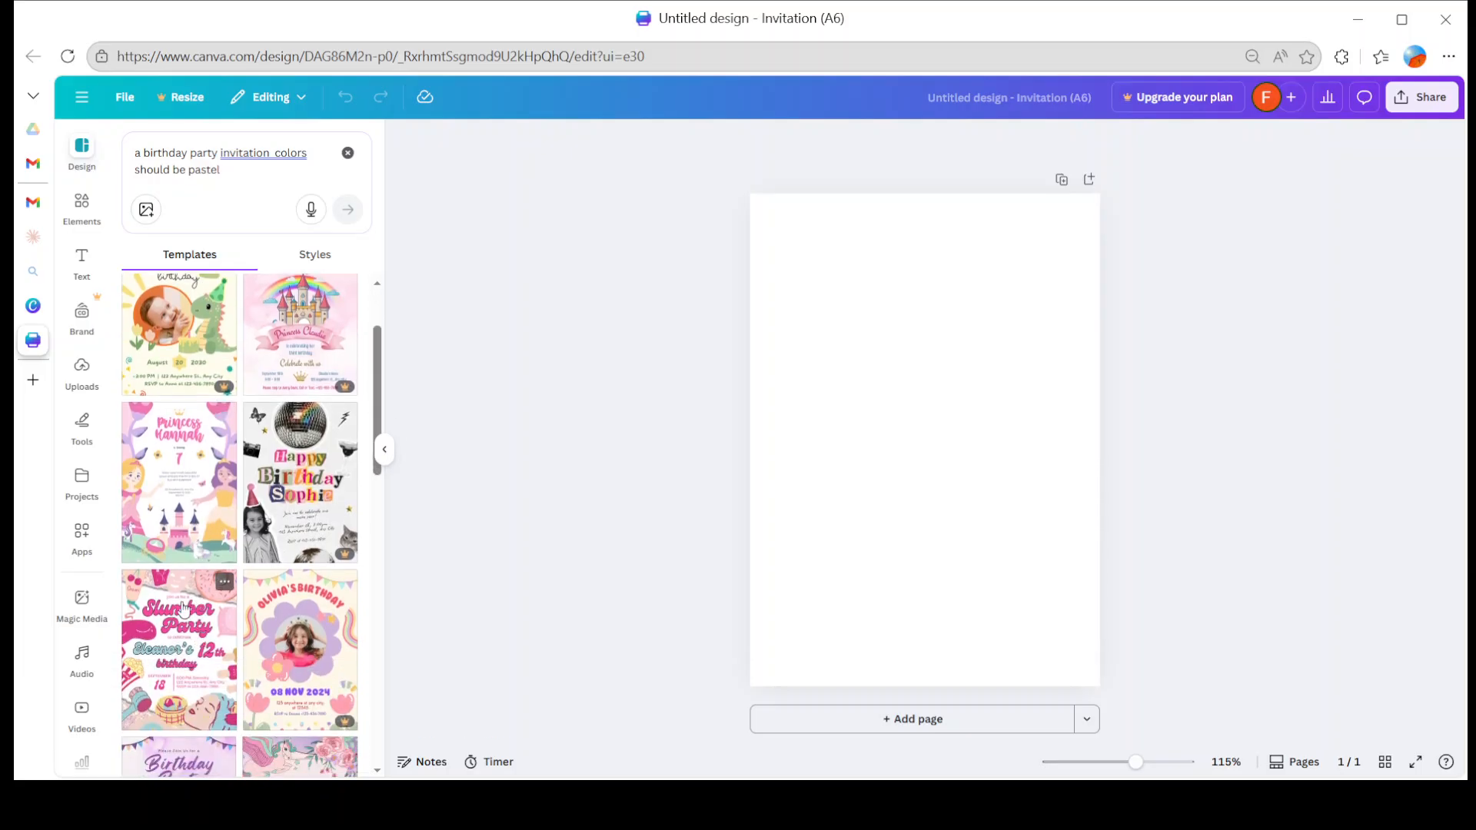
left_click(168, 524)
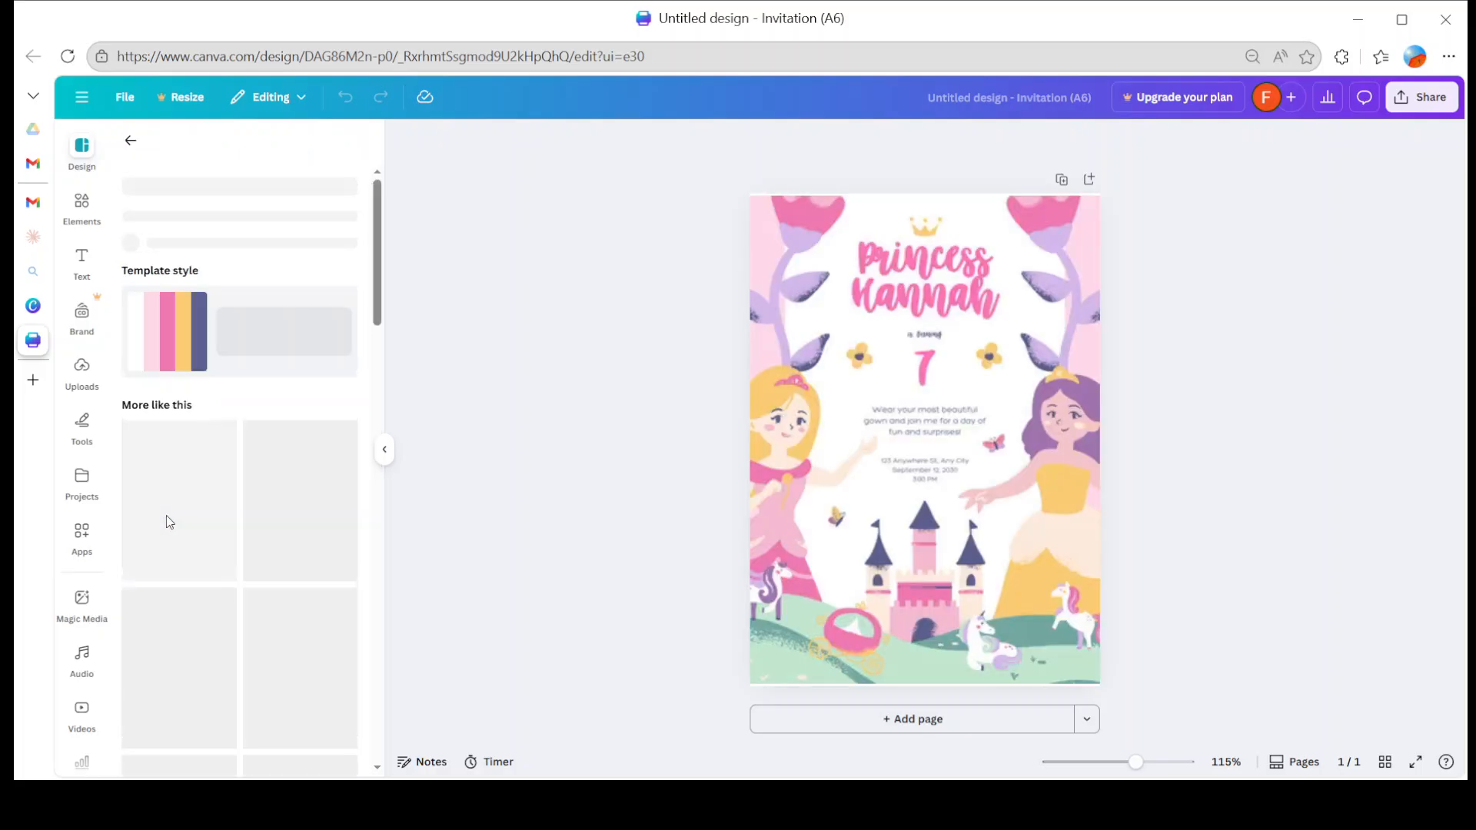
left_click(1085, 407)
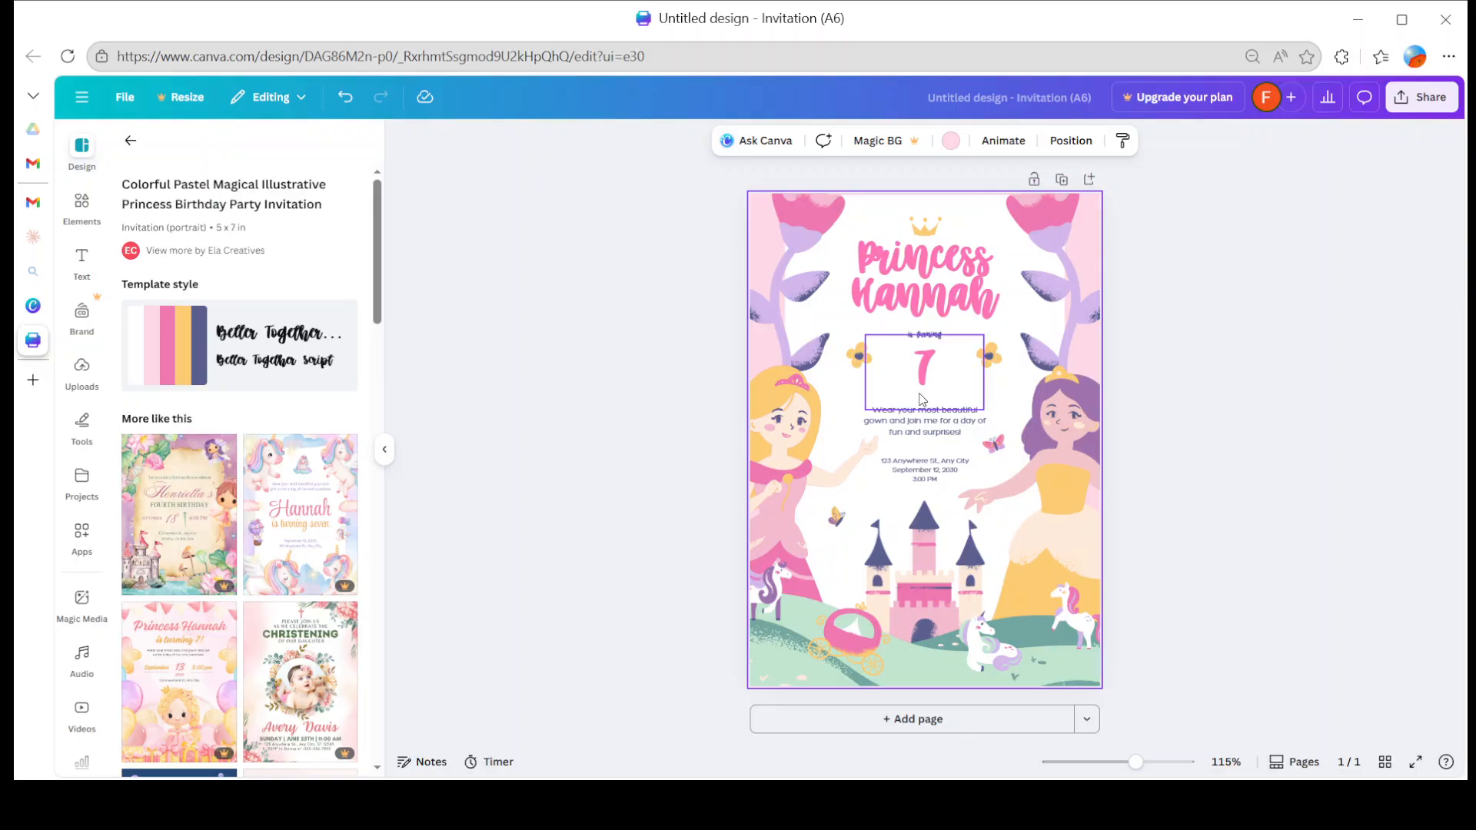
left_click(933, 304)
left_click(1233, 409)
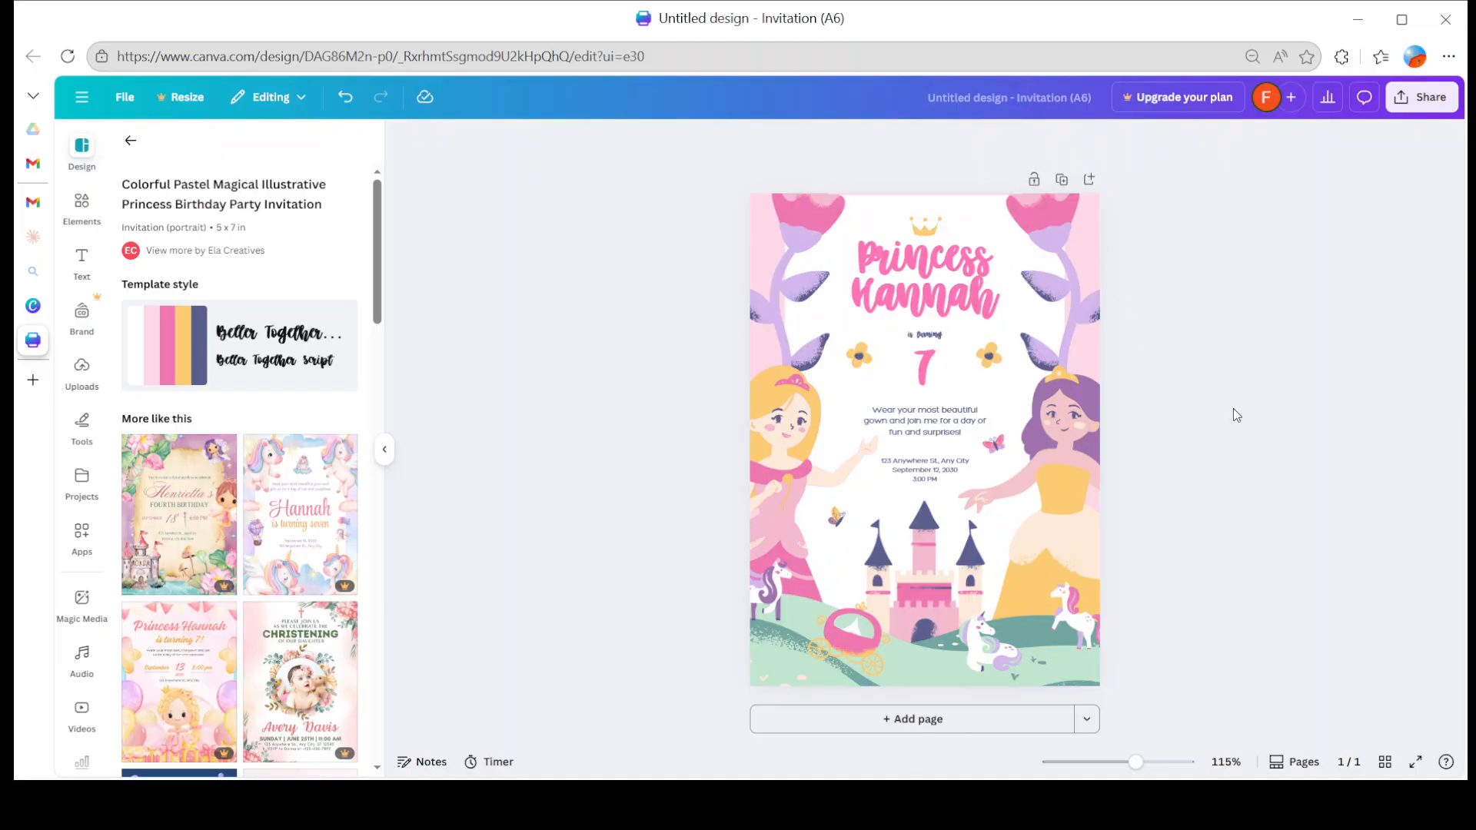
- Replace the invitation's pink heading with "Princess" and the birthday child's first name on a second line
double_click(960, 286)
key("BackSpace")
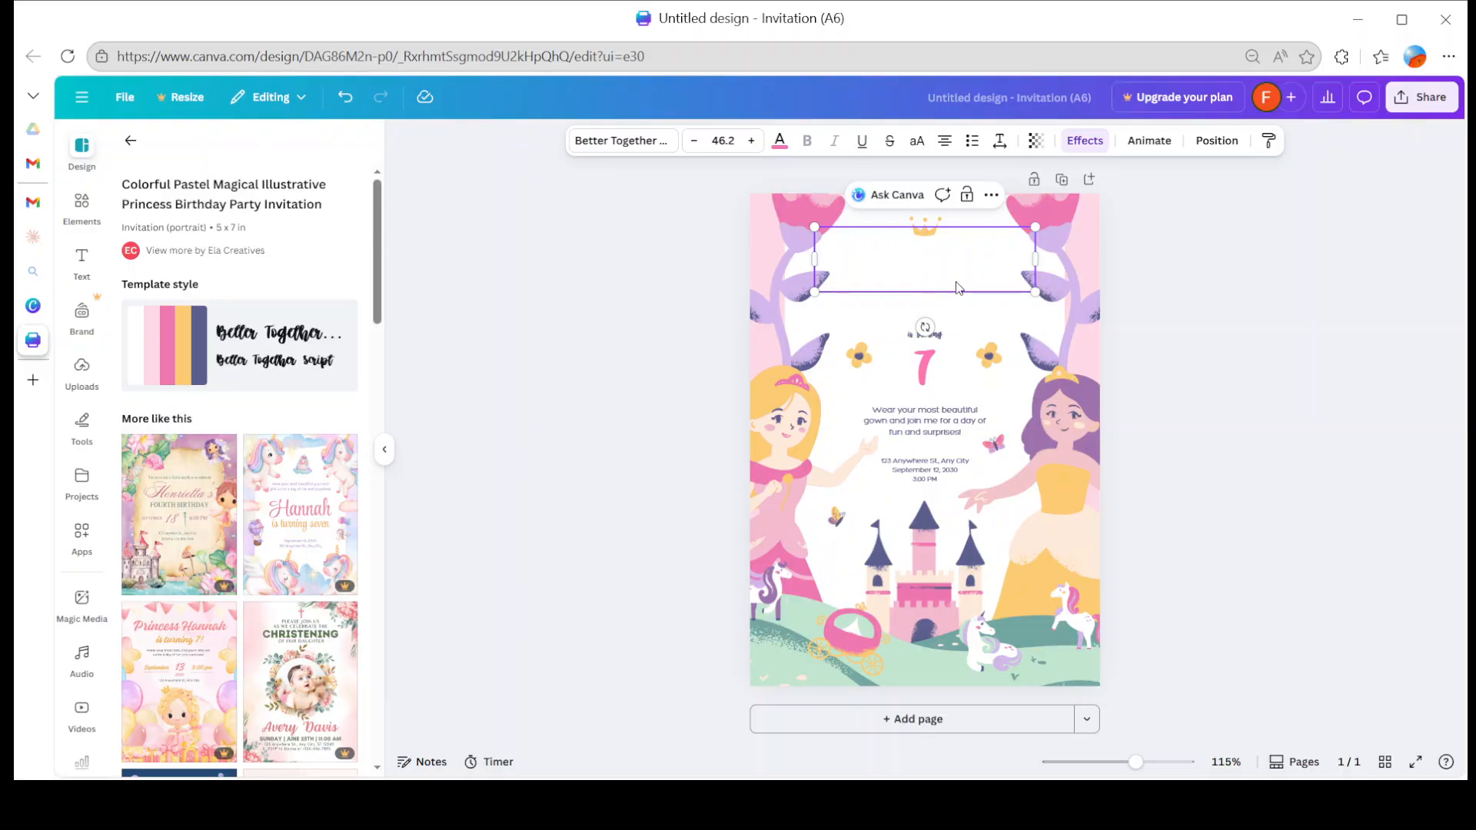
type("Princ")
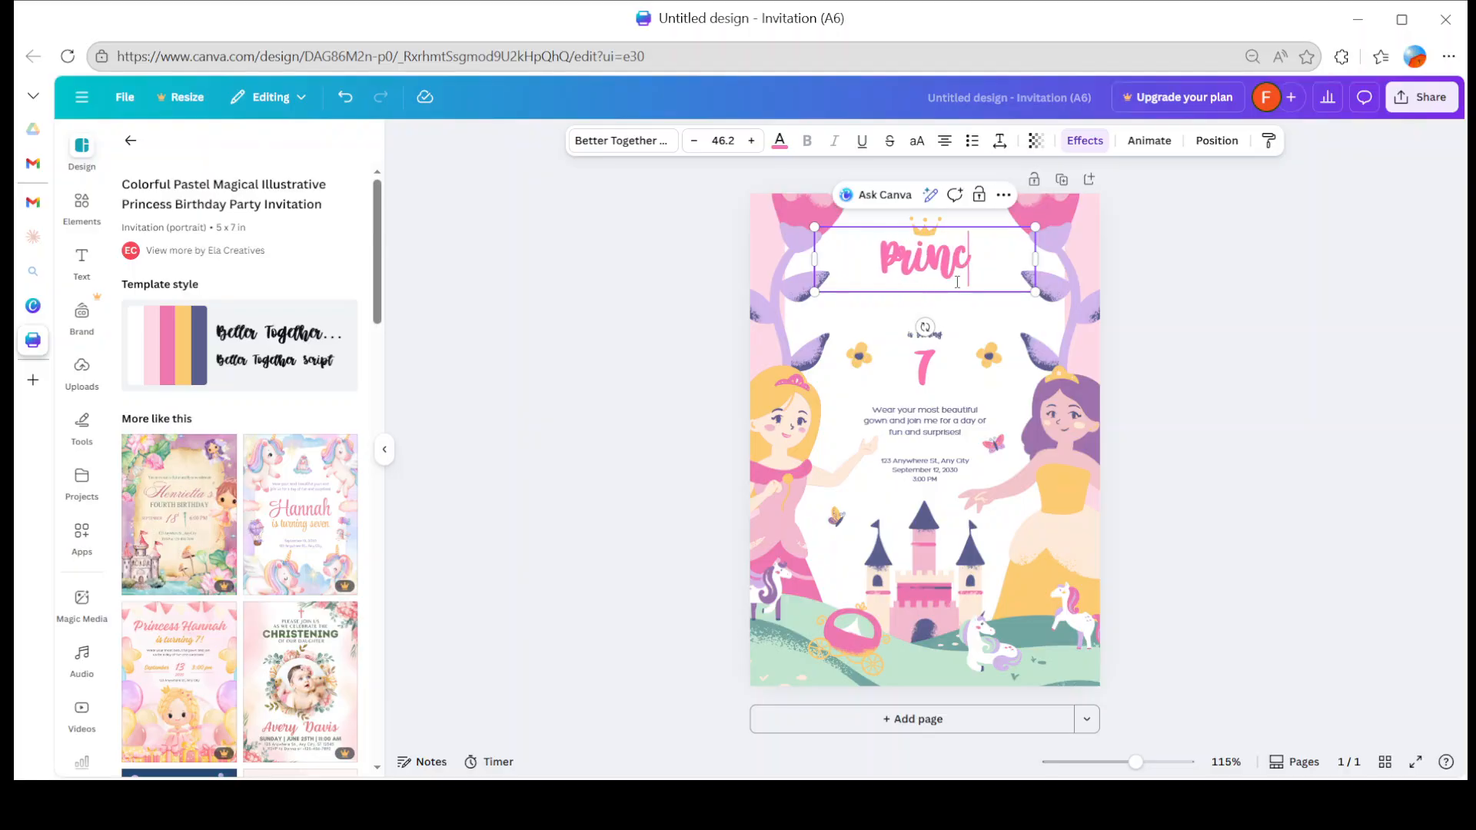
type("ess")
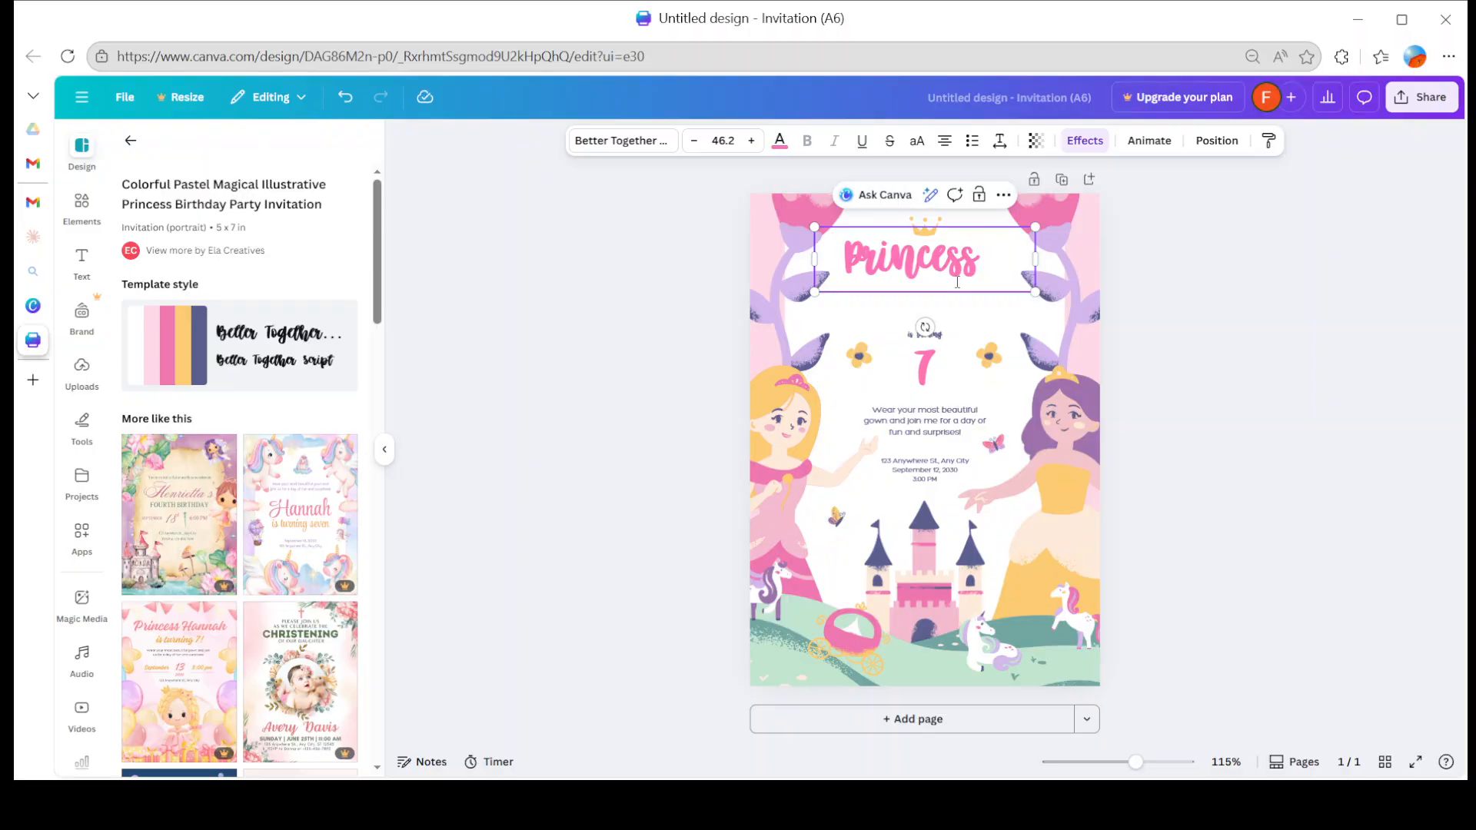
key("Return")
type("Eshaa")
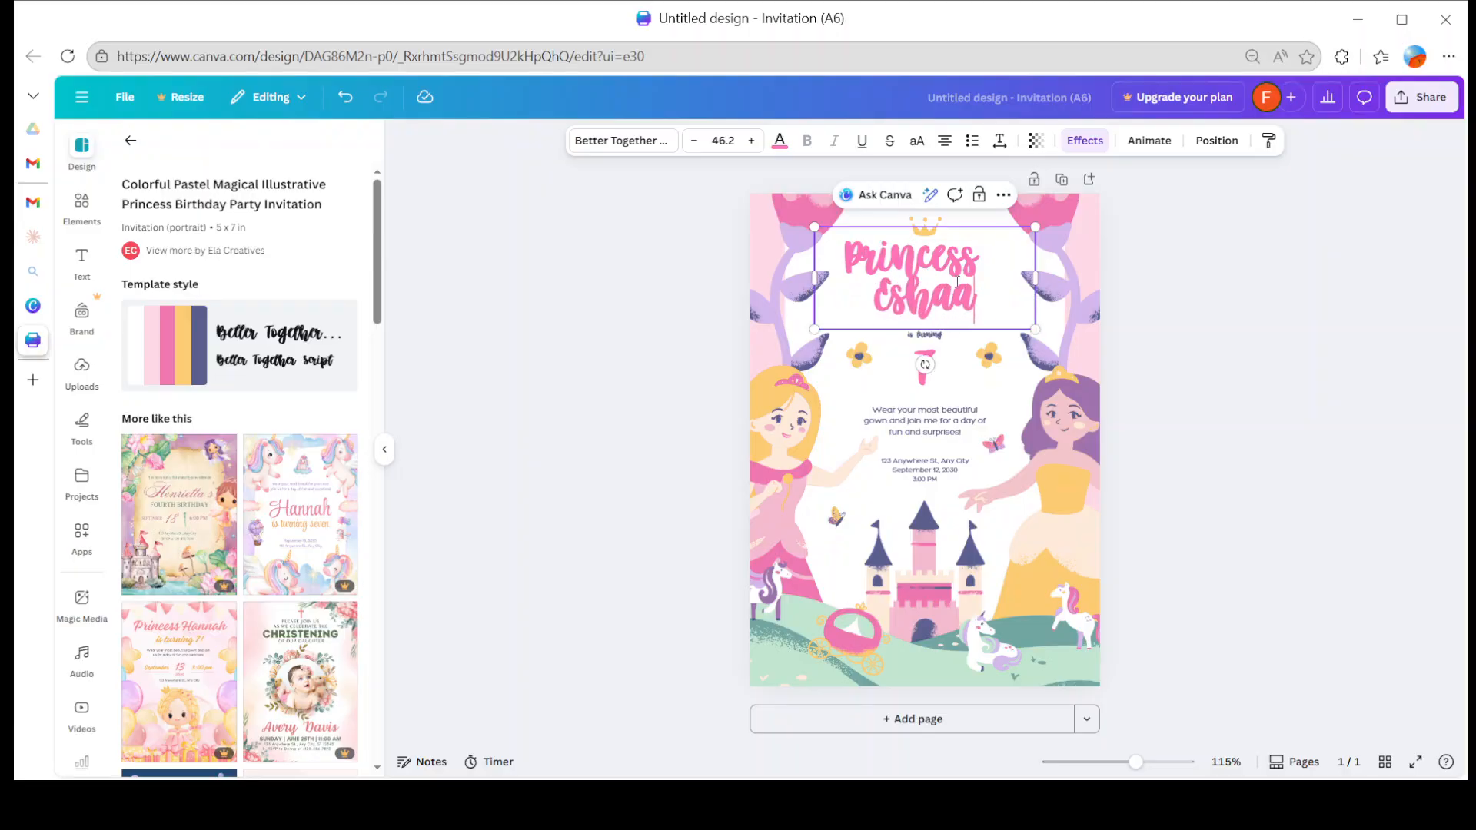
type("l")
left_click(1160, 348)
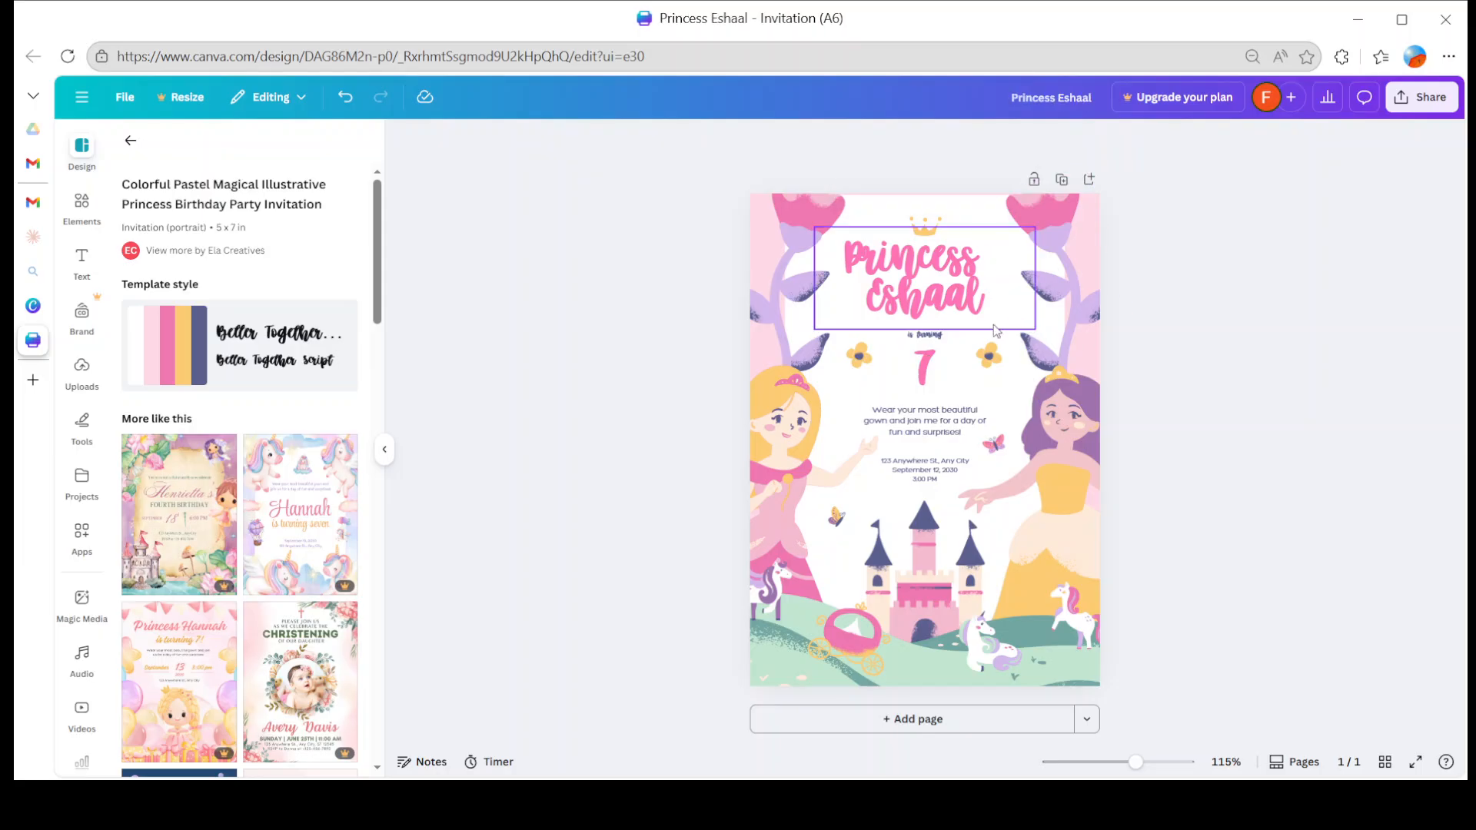
double_click(926, 335)
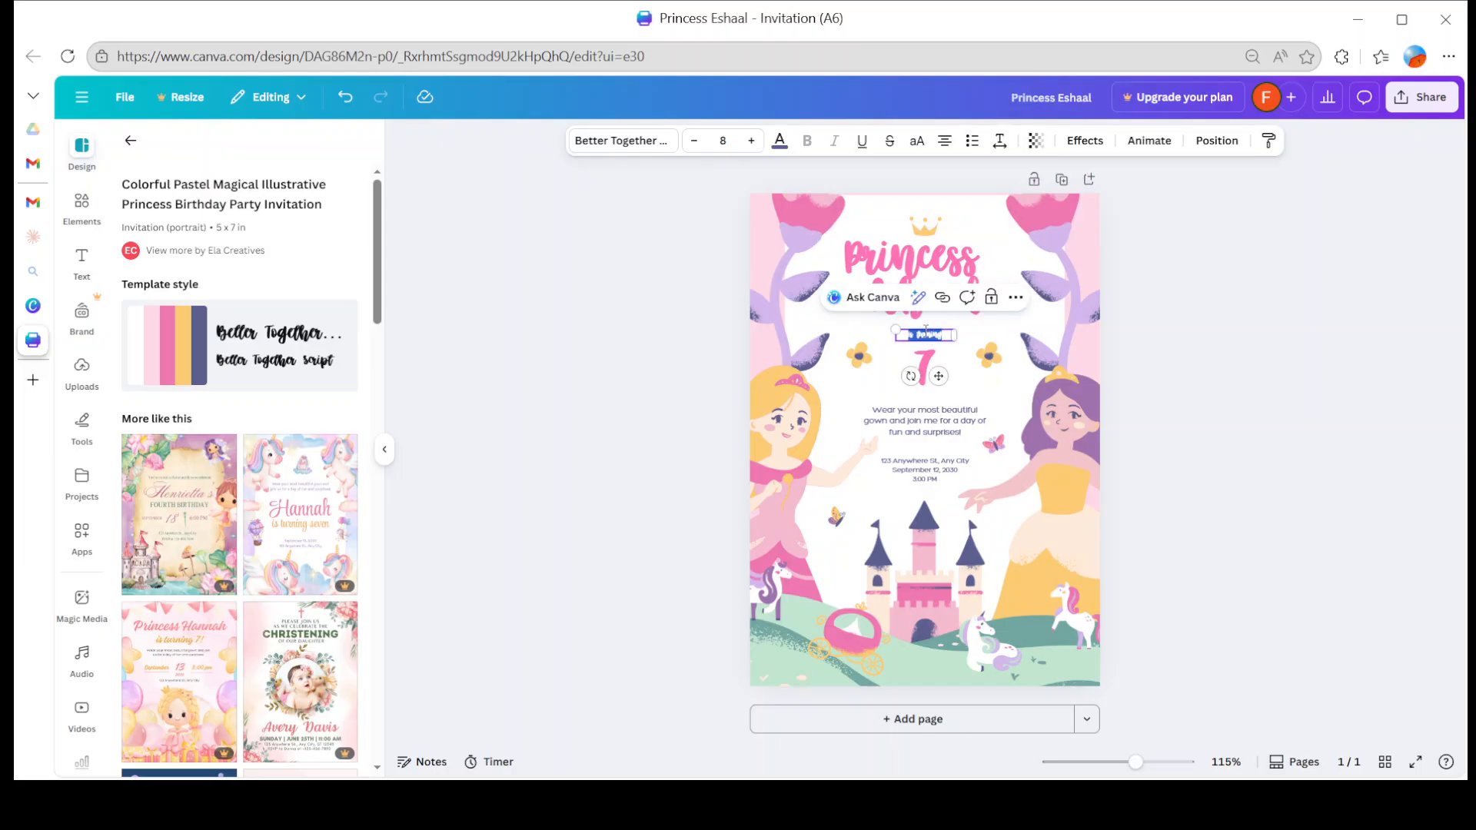
left_click(922, 369)
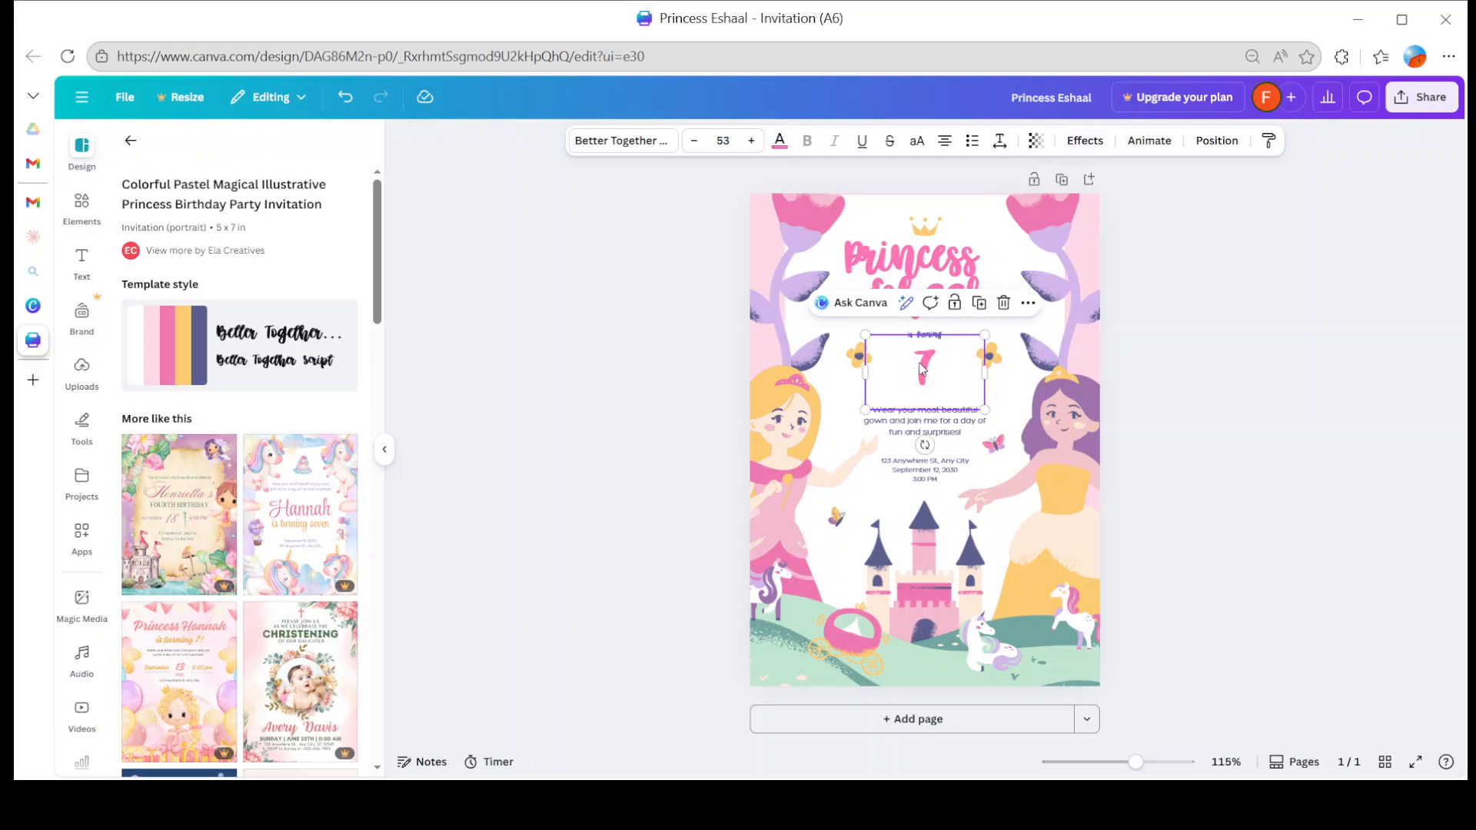
left_click(967, 435)
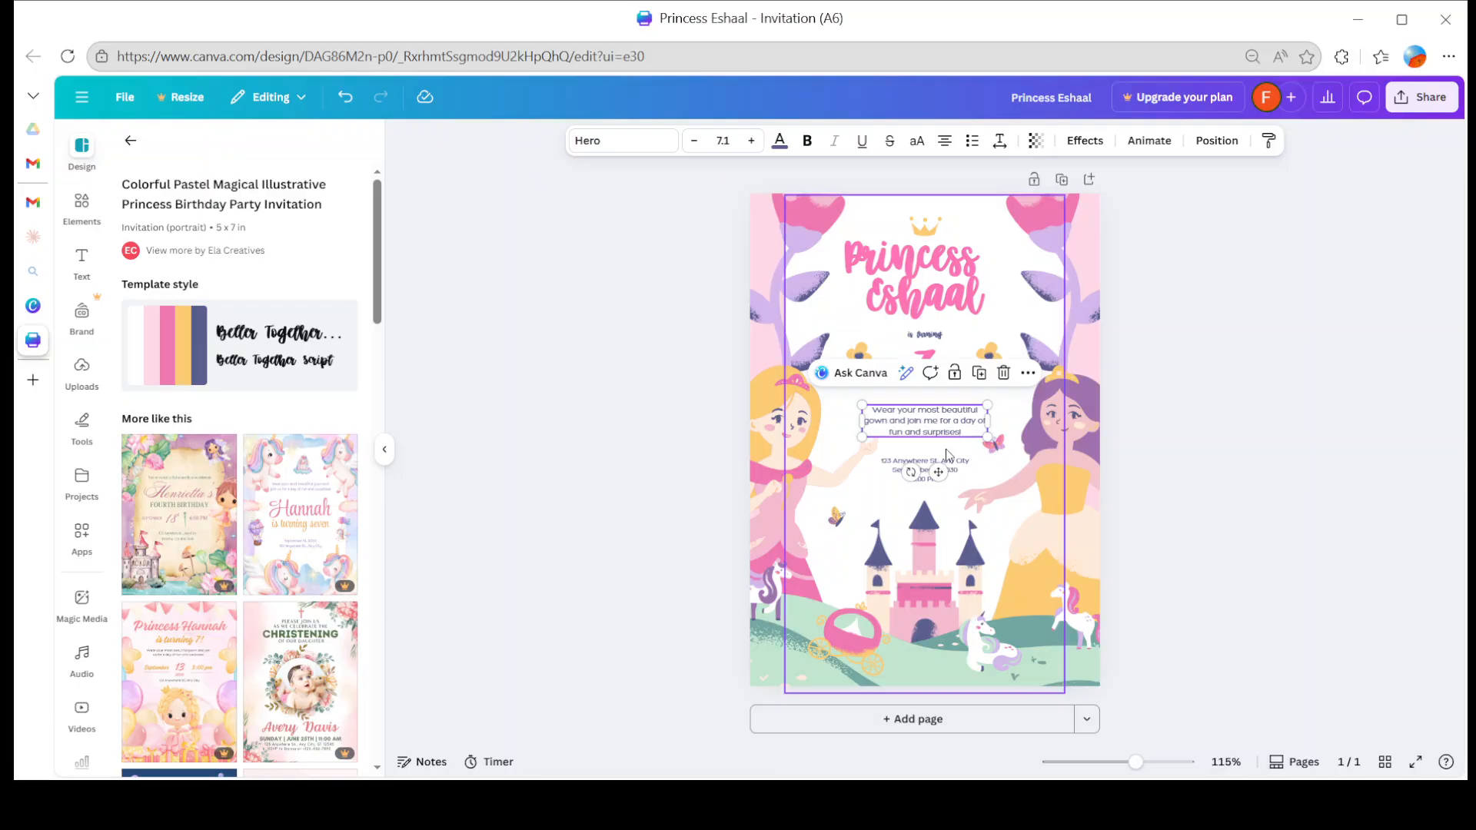
left_click(957, 470)
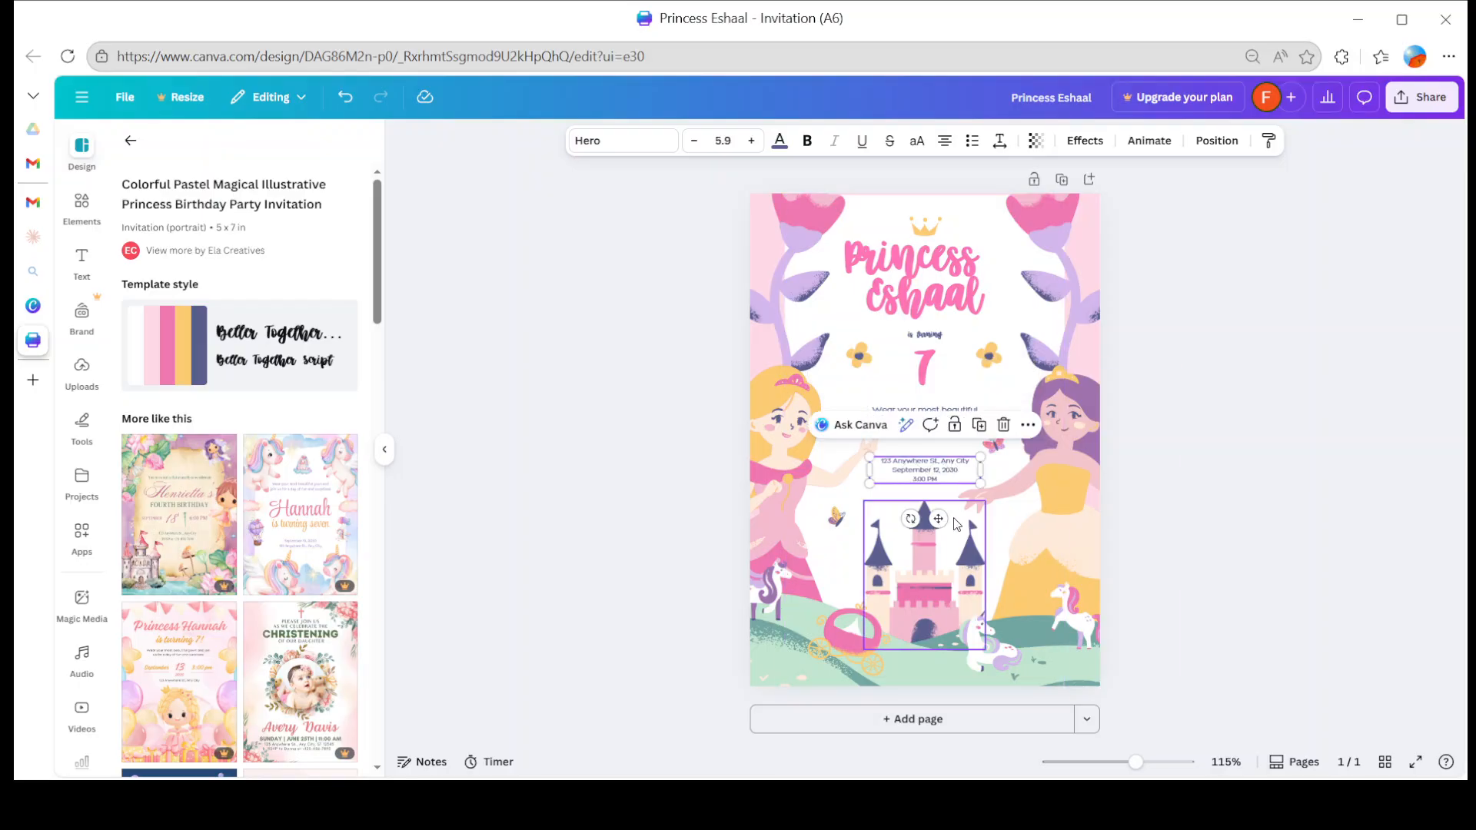
- Move the castle illustration slightly up, closer to the address and date text
left_click(951, 584)
mouse_move(948, 578)
left_mouse_down()
mouse_move(1039, 474)
mouse_move(1131, 473)
mouse_move(934, 539)
mouse_move(957, 564)
left_mouse_up()
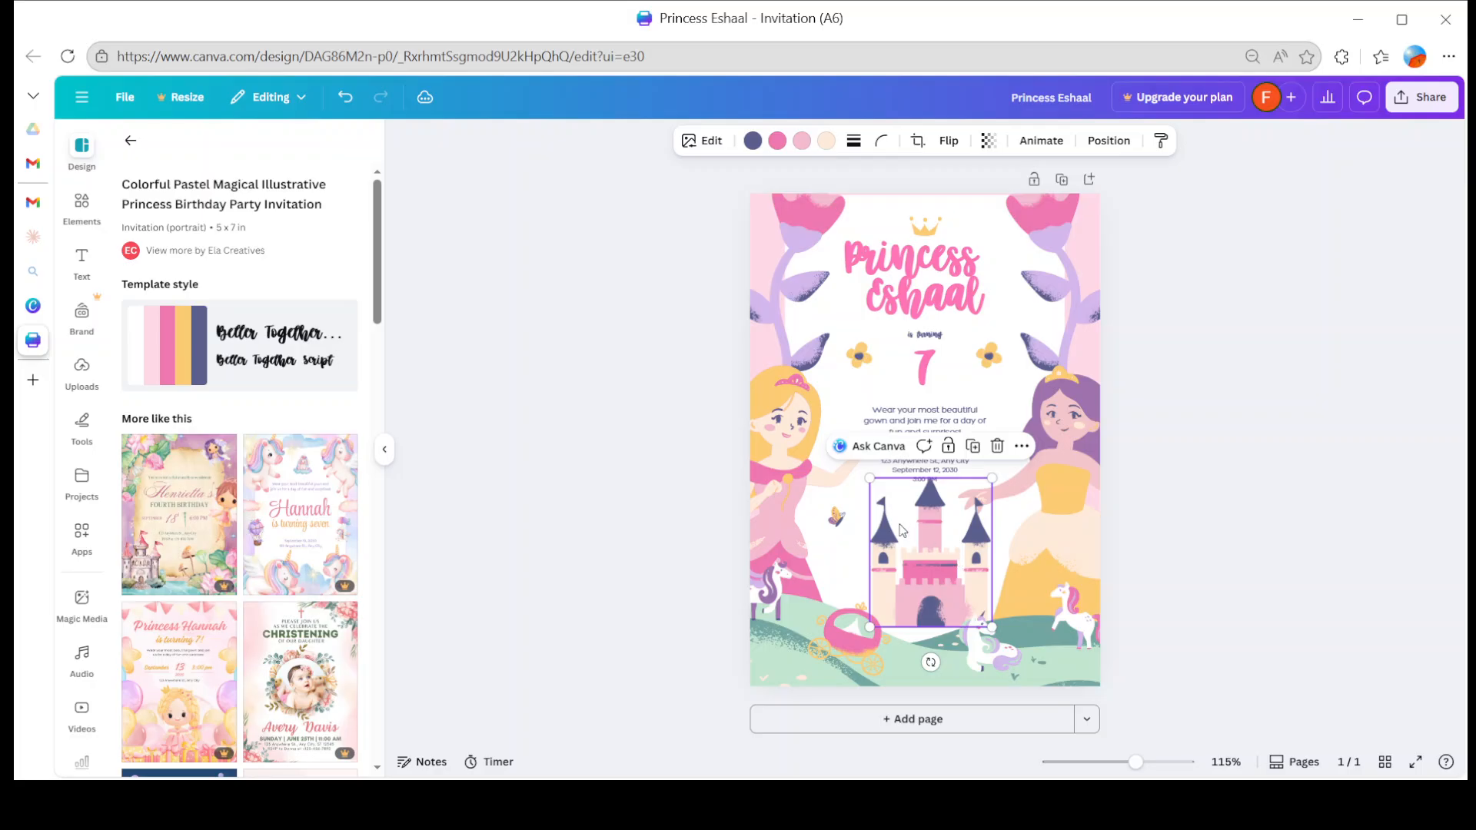
- Try the blonde princess at the centre of the page over the text and test its transparency
left_click(804, 533)
left_click_drag(804, 532, 959, 401)
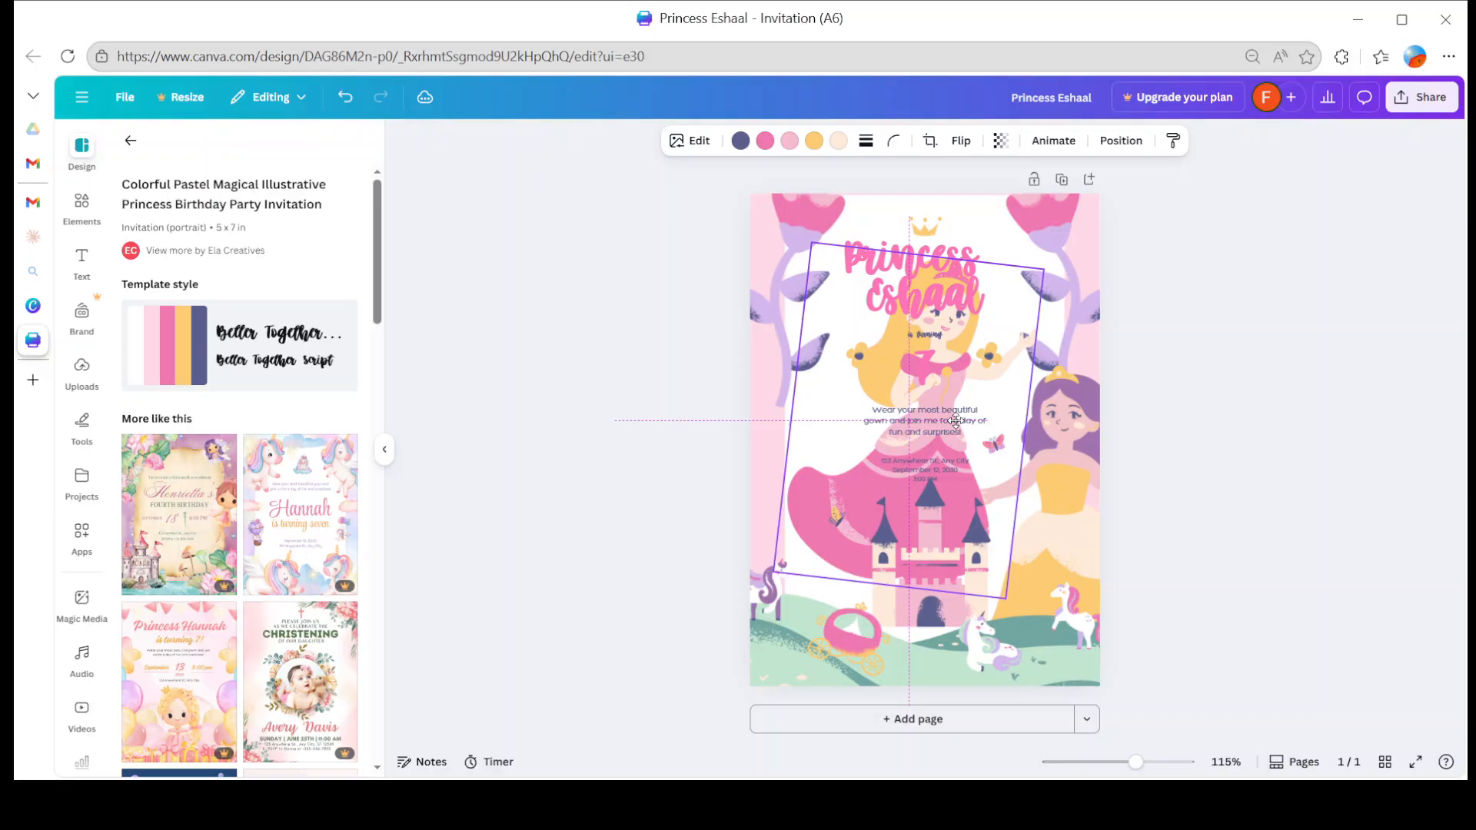
left_click_drag(955, 420, 955, 420)
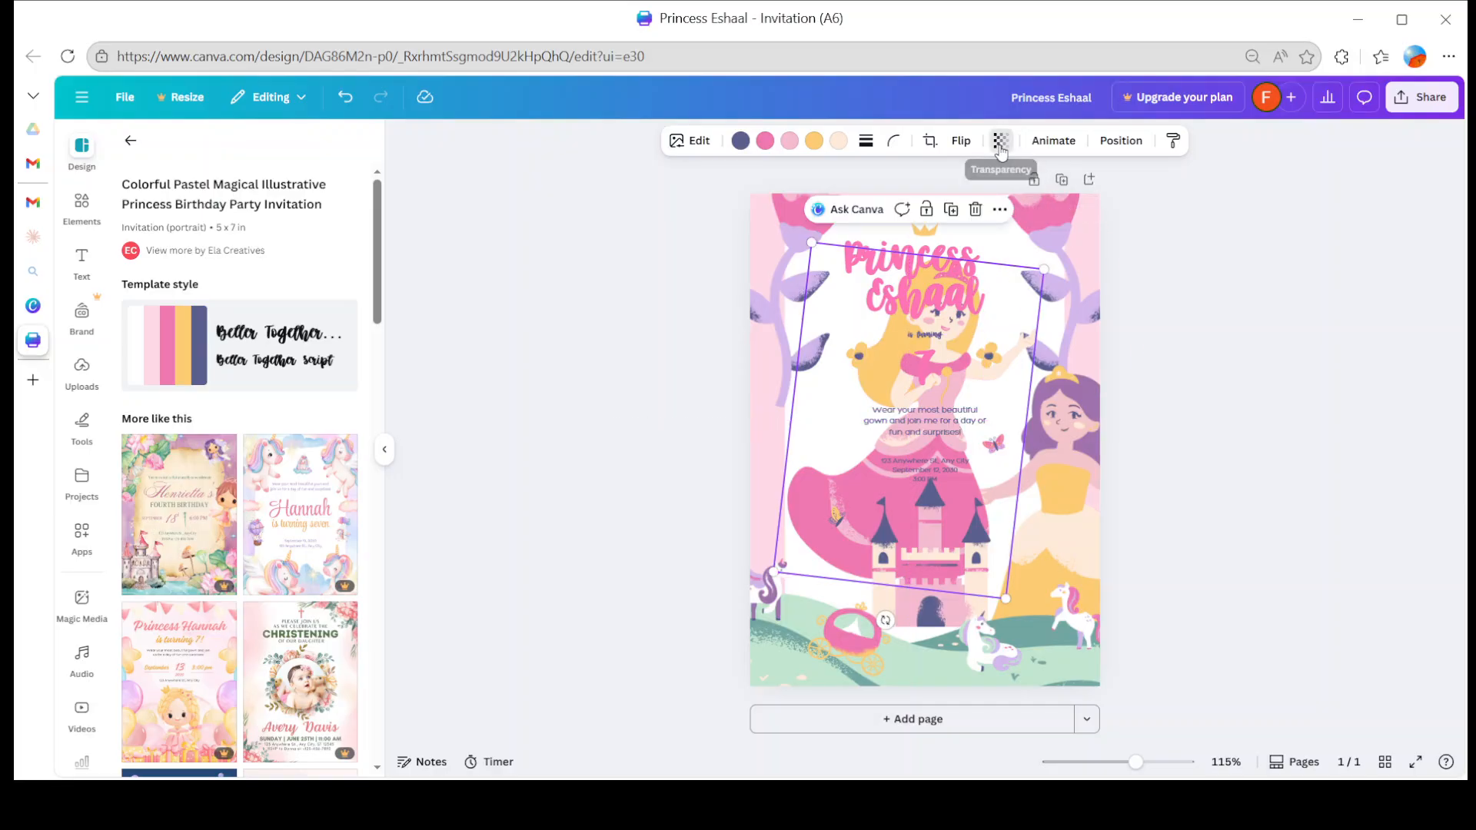
left_click(1000, 143)
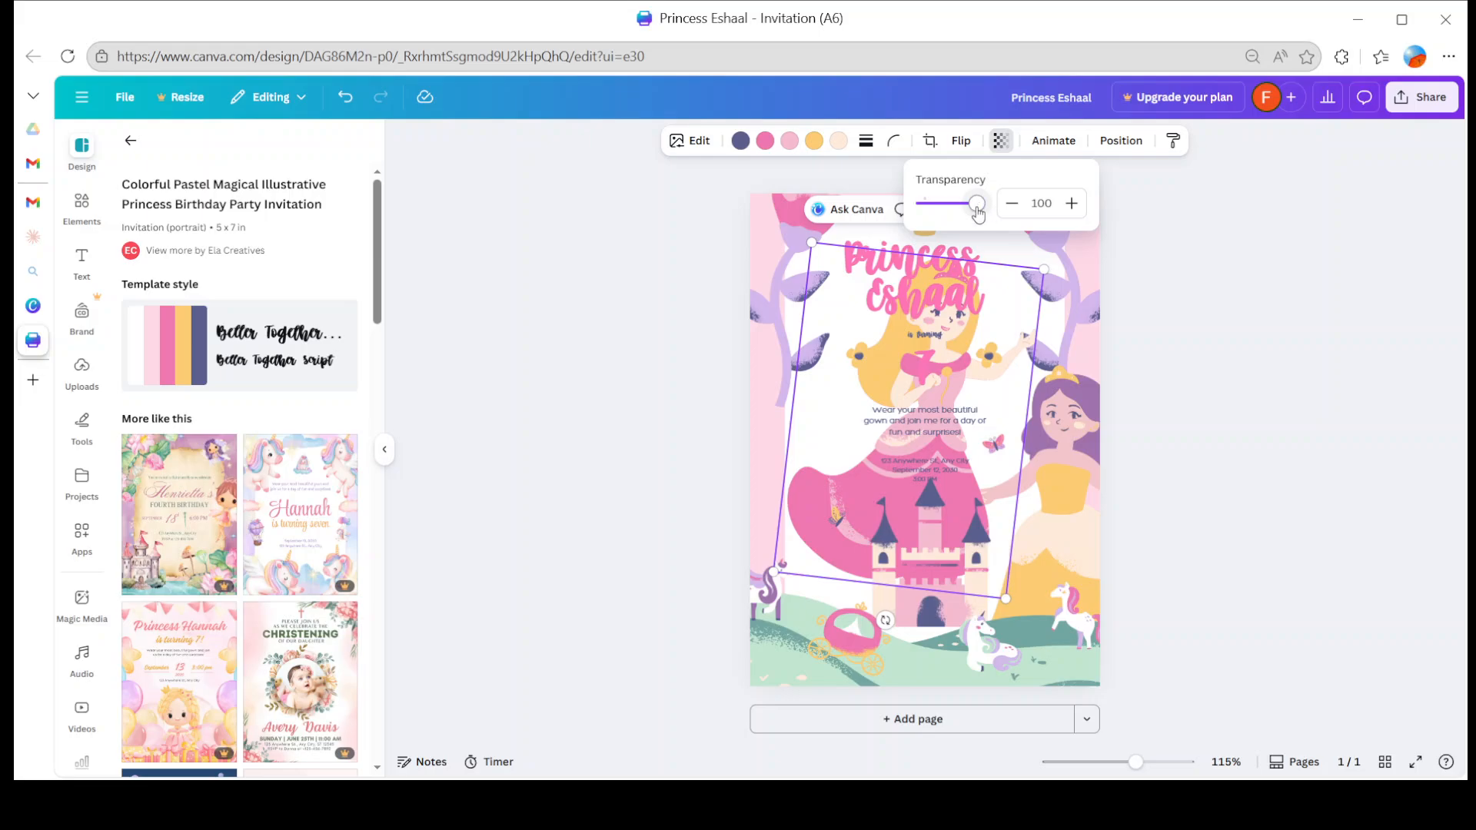
left_click_drag(976, 204, 1005, 198)
- Place the blonde princess against the page's left edge, partly off the page, and deselect it
left_click_drag(822, 523, 669, 589)
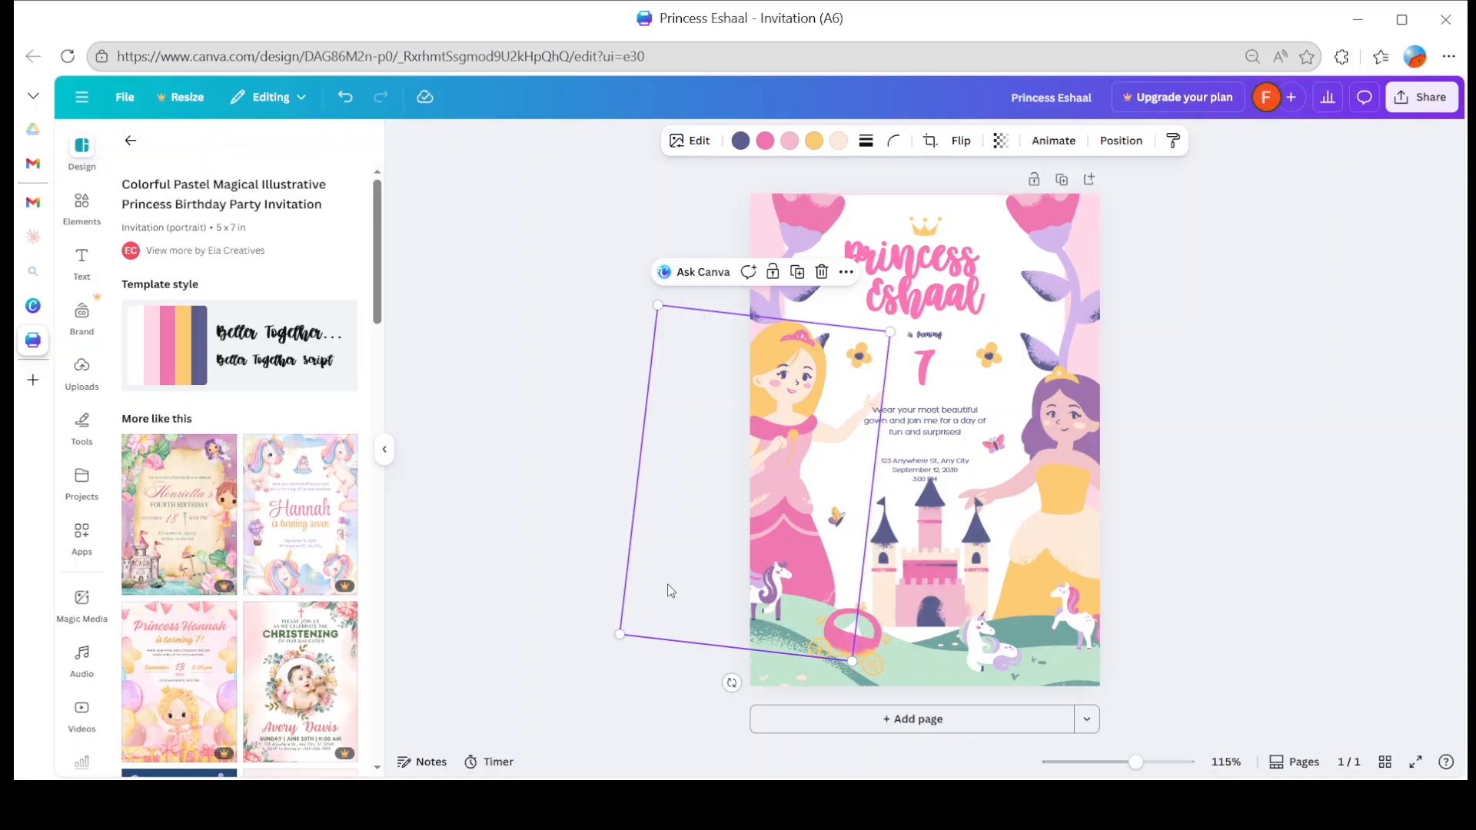
left_click(1225, 420)
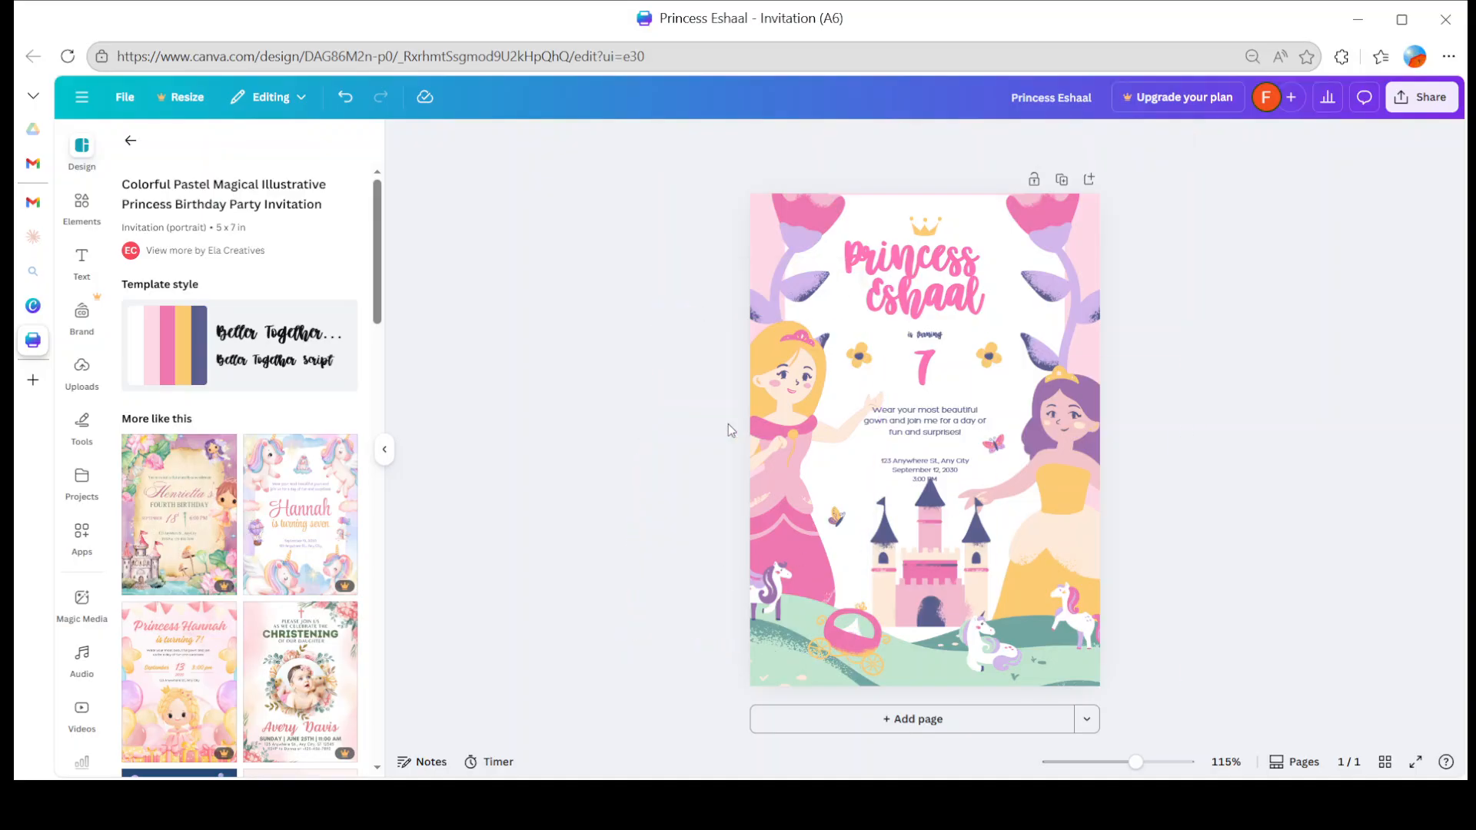
- Add a second page and apply the Colorful Playful Birthday Party Invitation template with the tiered cake and balloons to it
left_click(834, 718)
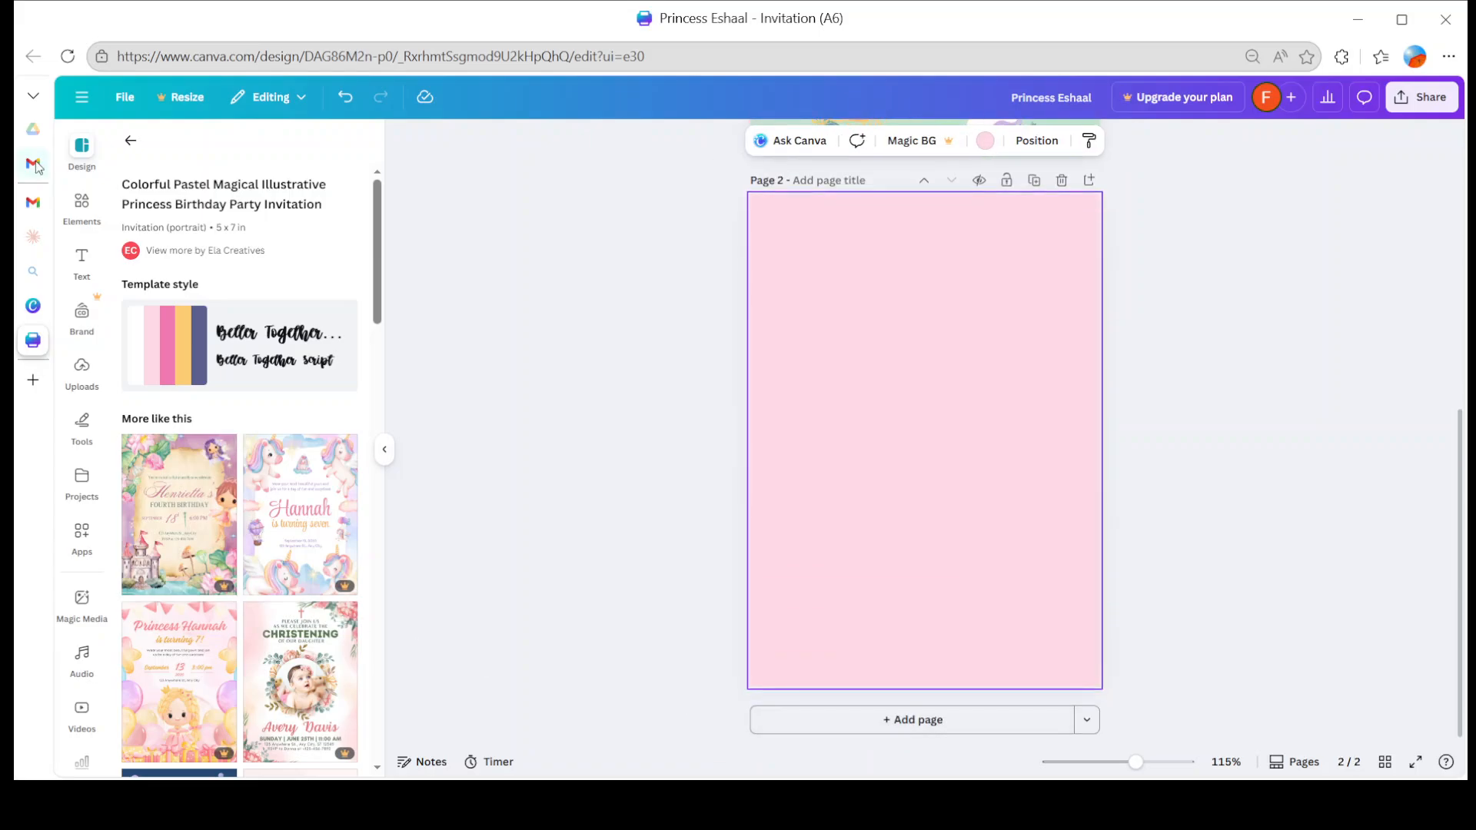
left_click(136, 139)
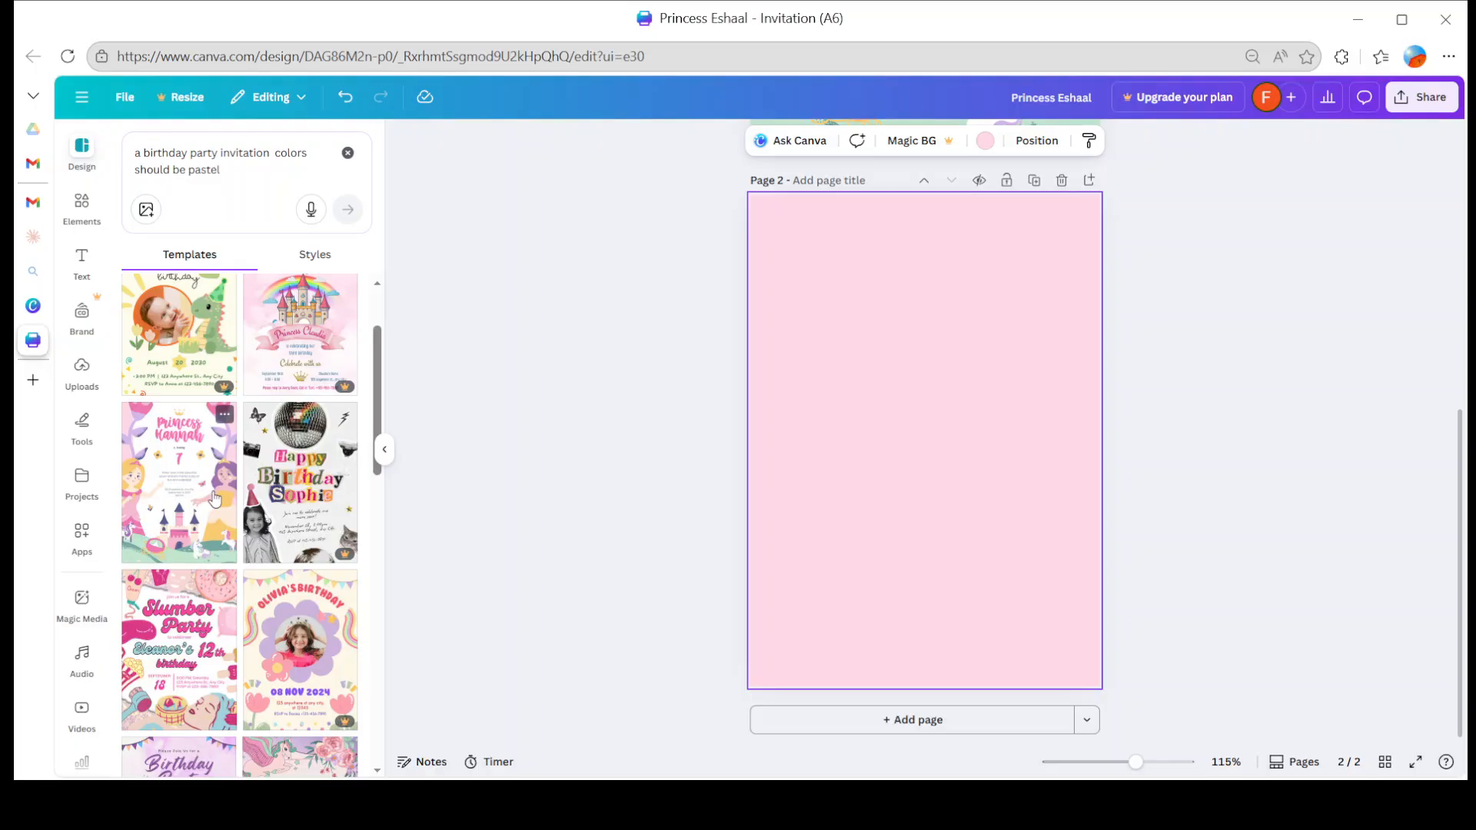
scroll(215, 496, "down", 5)
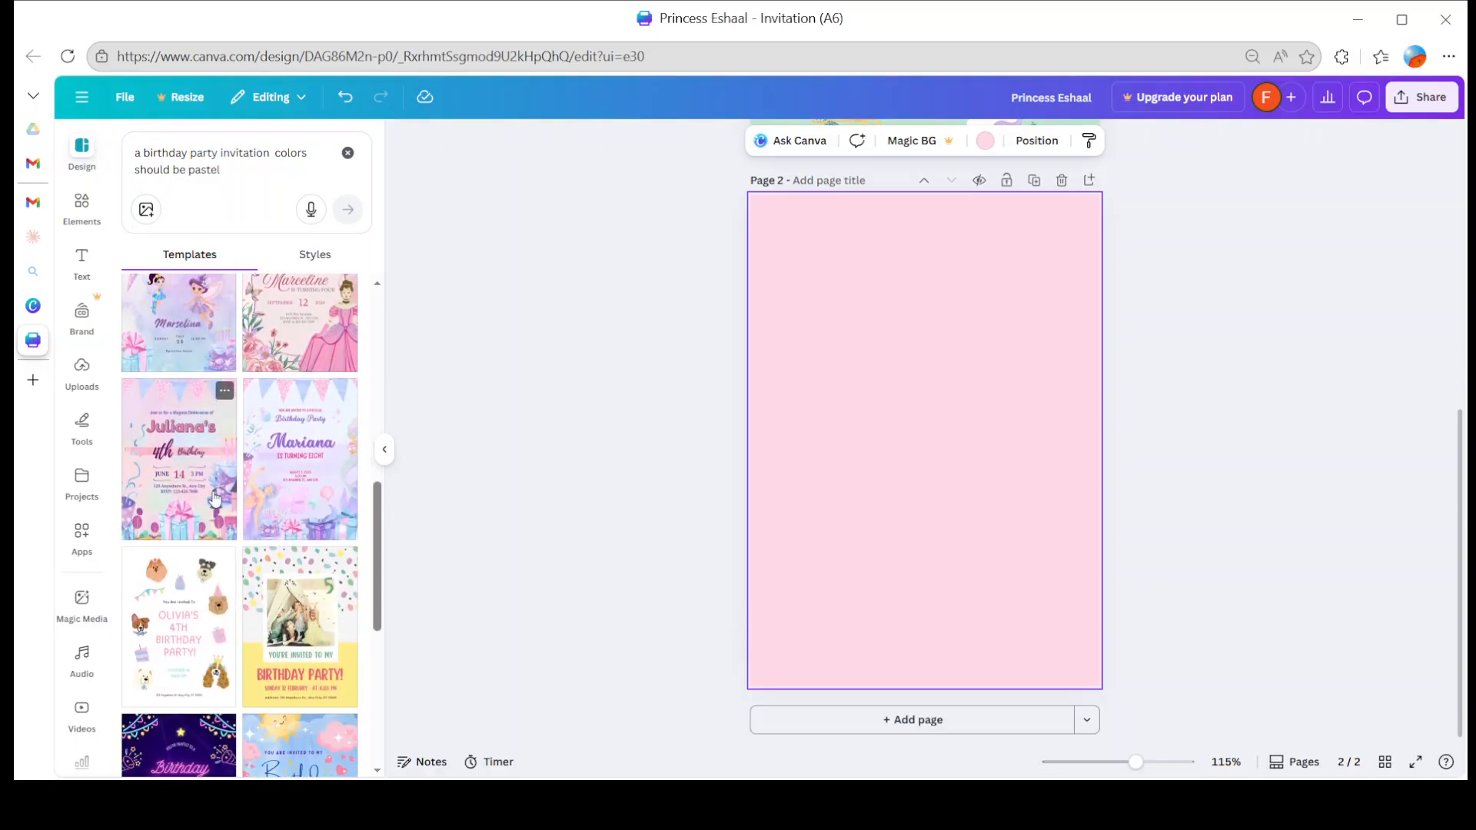
scroll(216, 498, "down", 5)
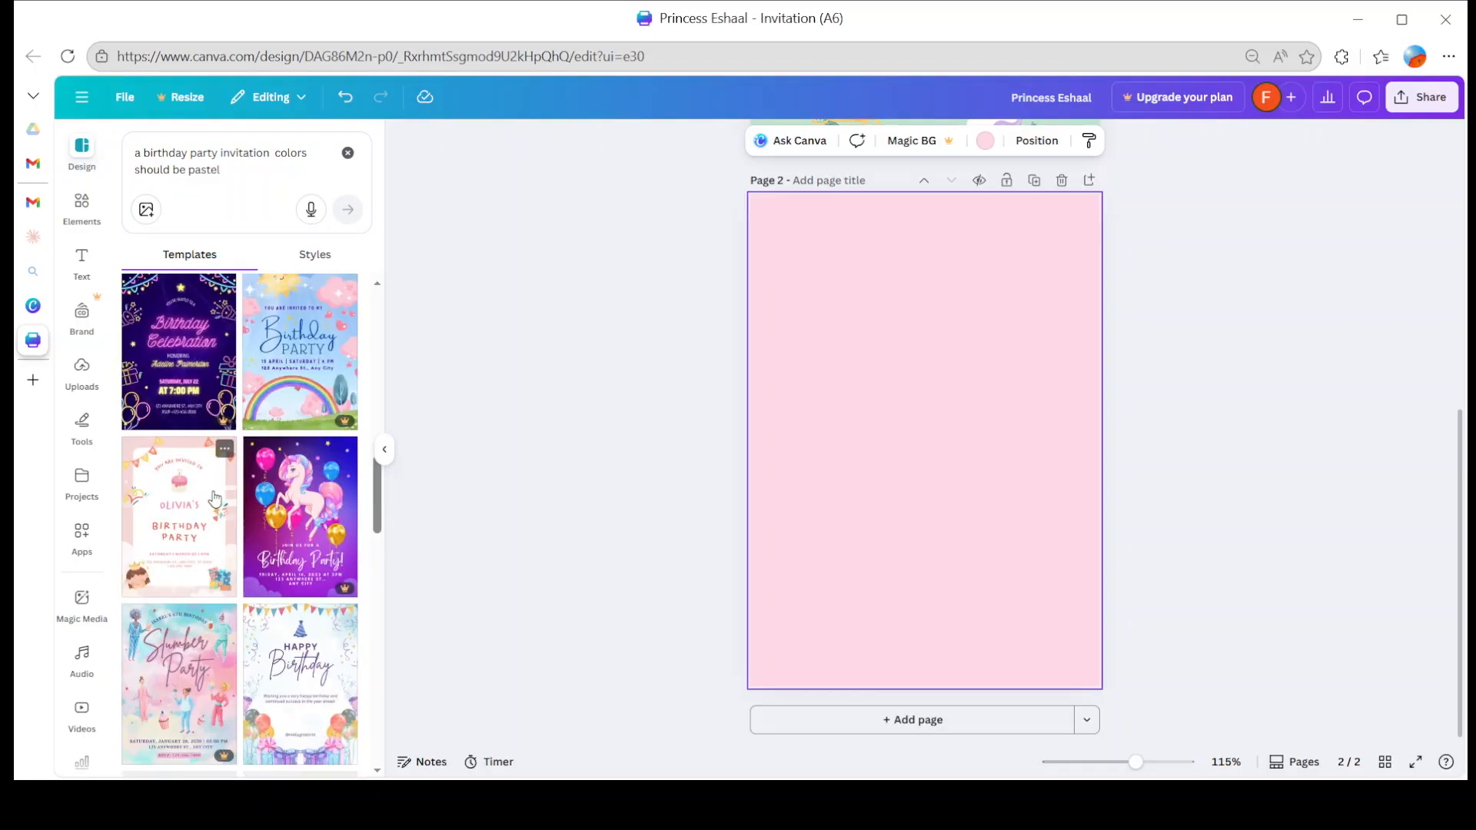
scroll(216, 498, "down", 1)
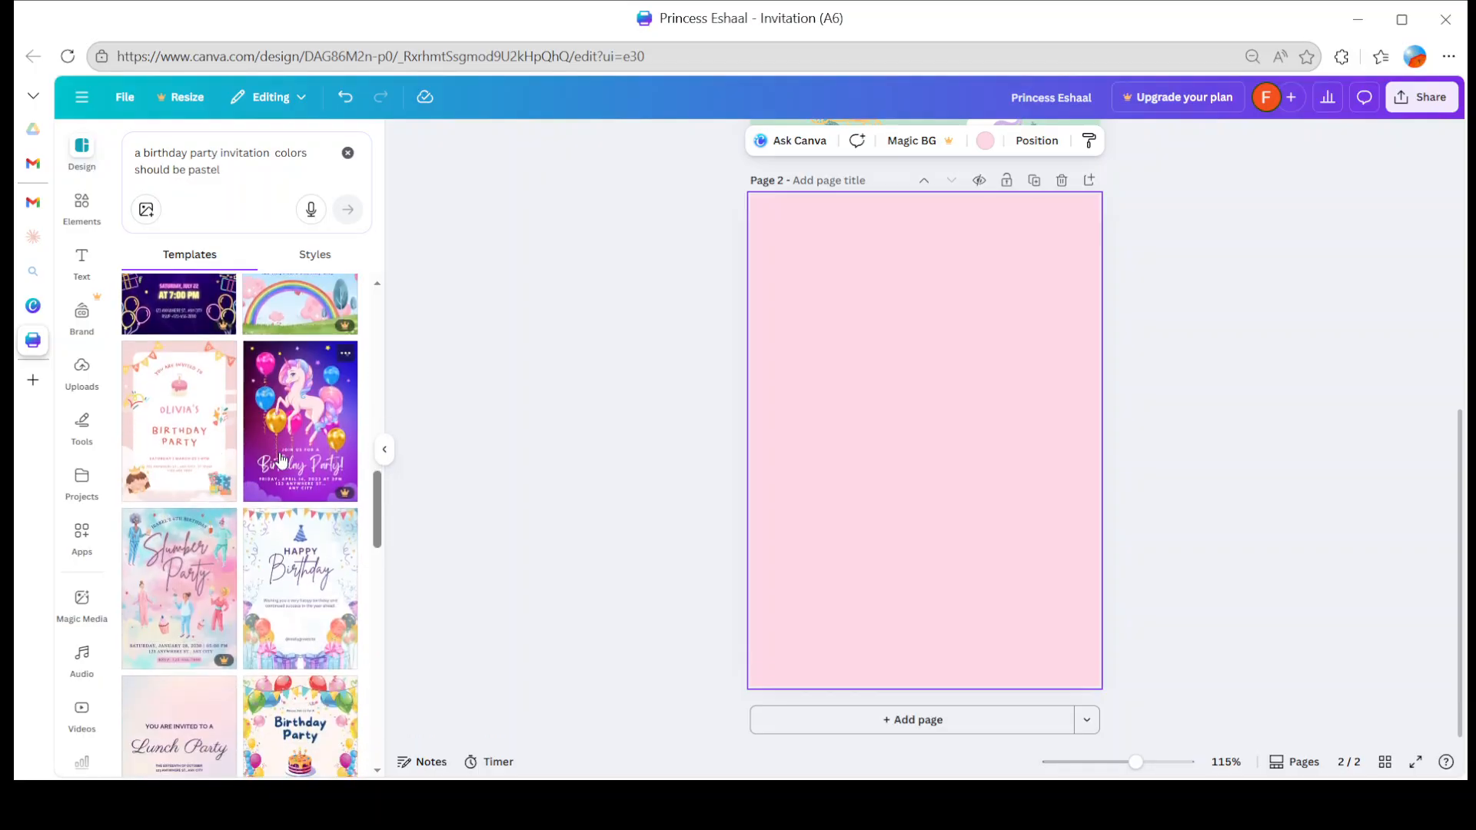
scroll(279, 658, "down", 5)
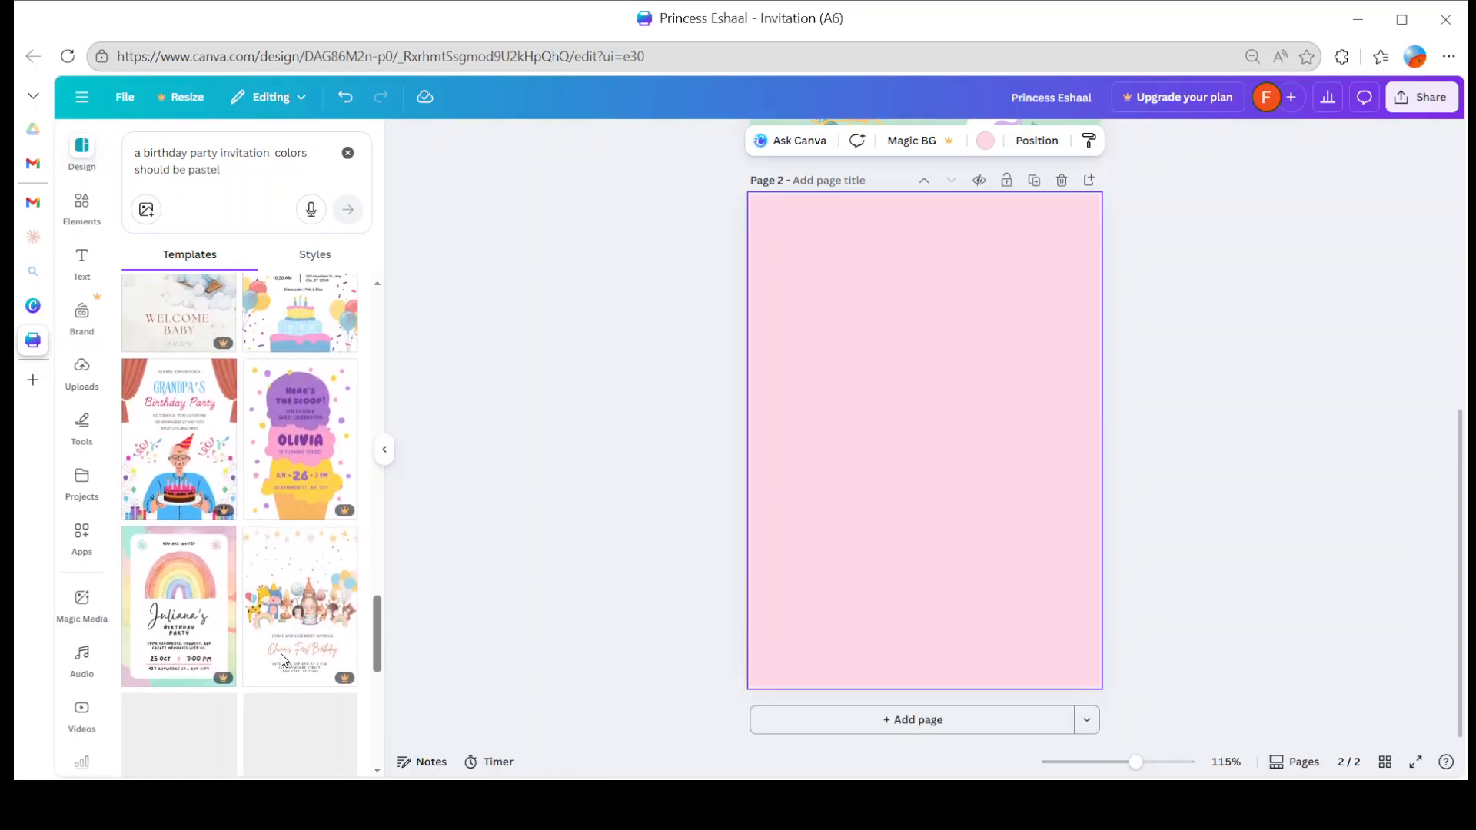
scroll(280, 654, "up", 1)
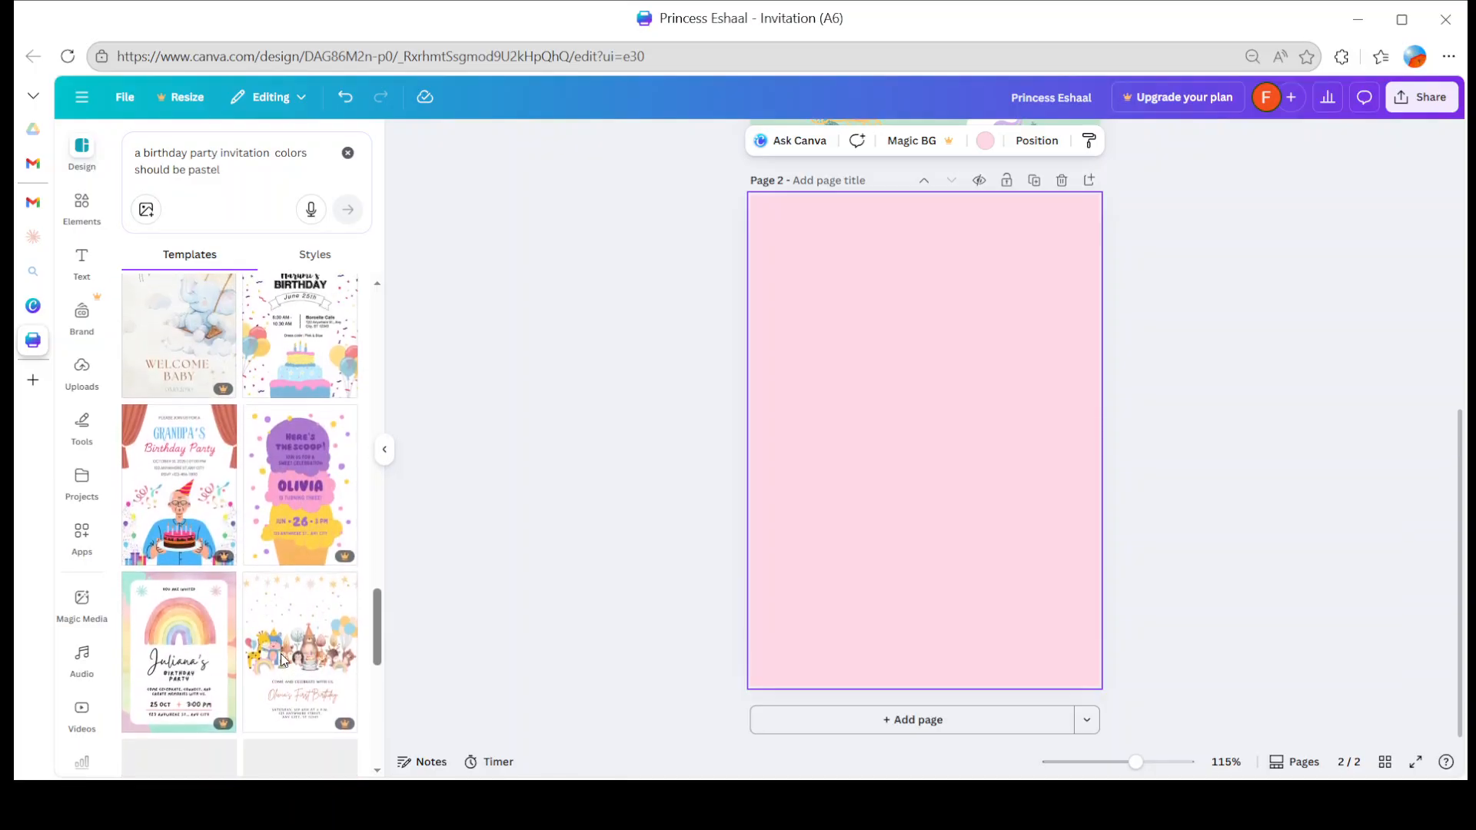
left_click(284, 375)
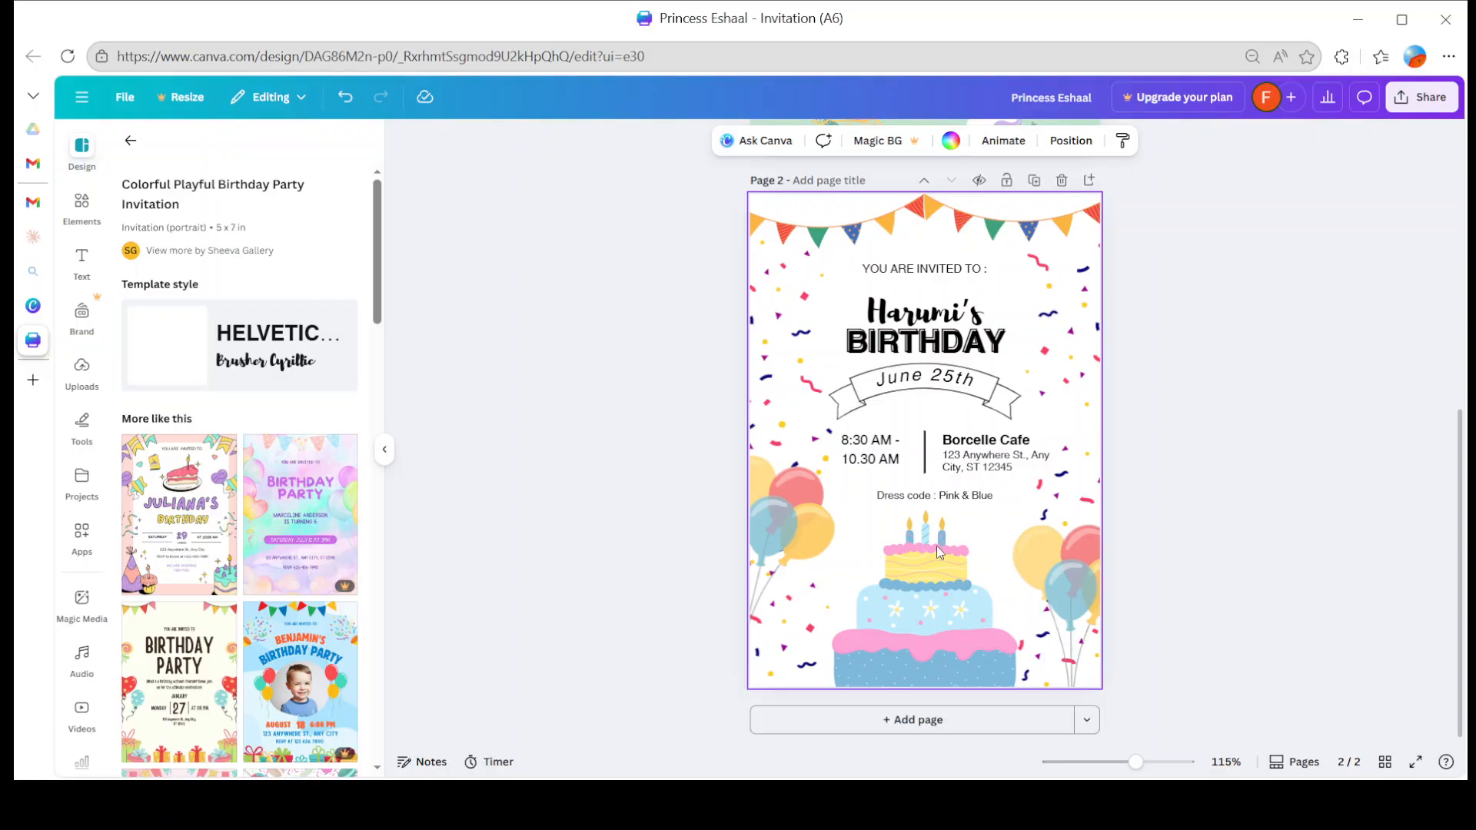
- Move the tiered cake behind the heading and date text, and shift the right-hand balloons inward near the page's lower edge
left_click(932, 575)
left_click_drag(932, 575, 917, 582)
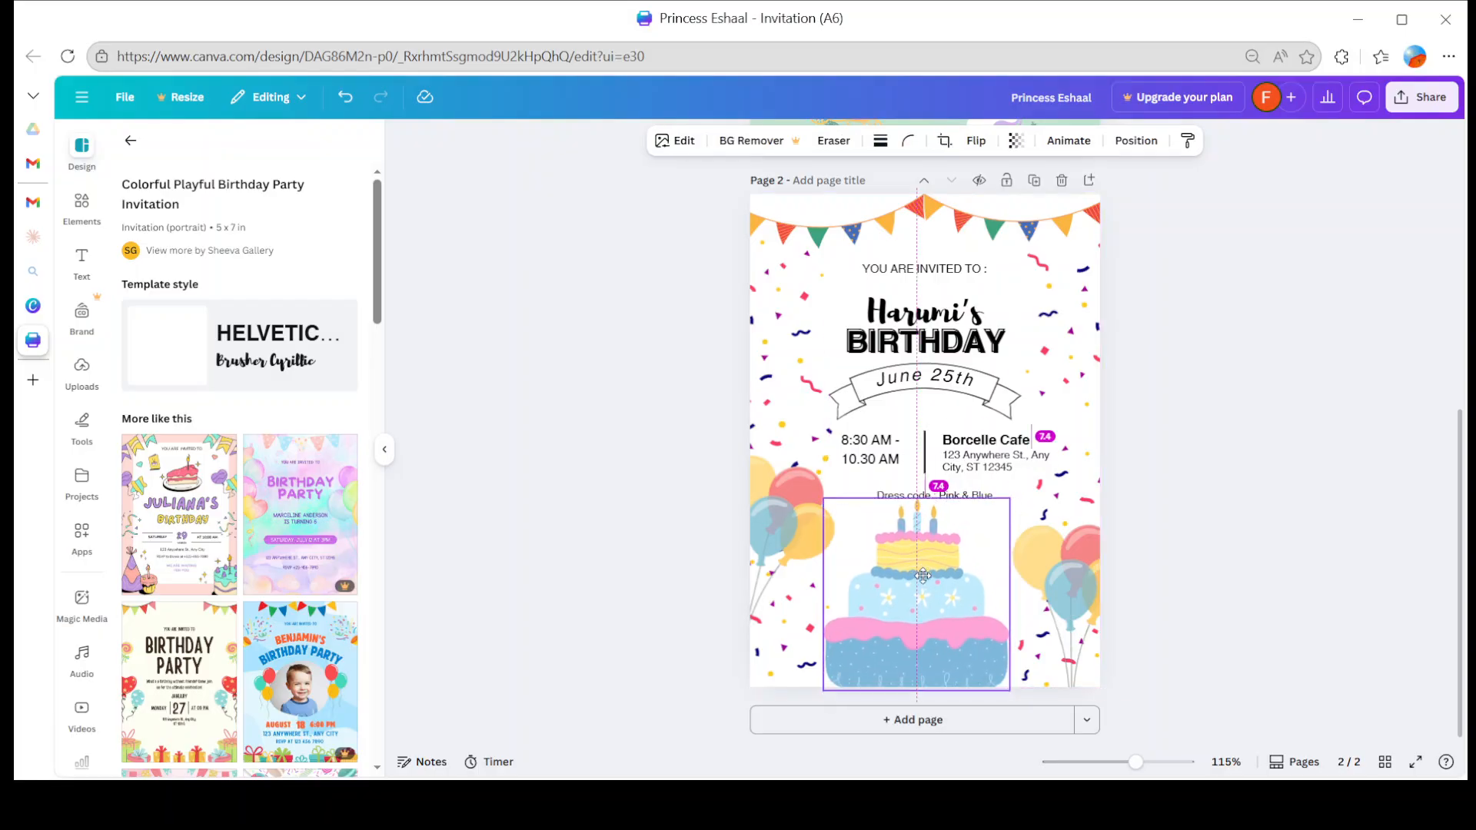
left_click_drag(1072, 584, 903, 383)
left_click_drag(965, 658, 1127, 657)
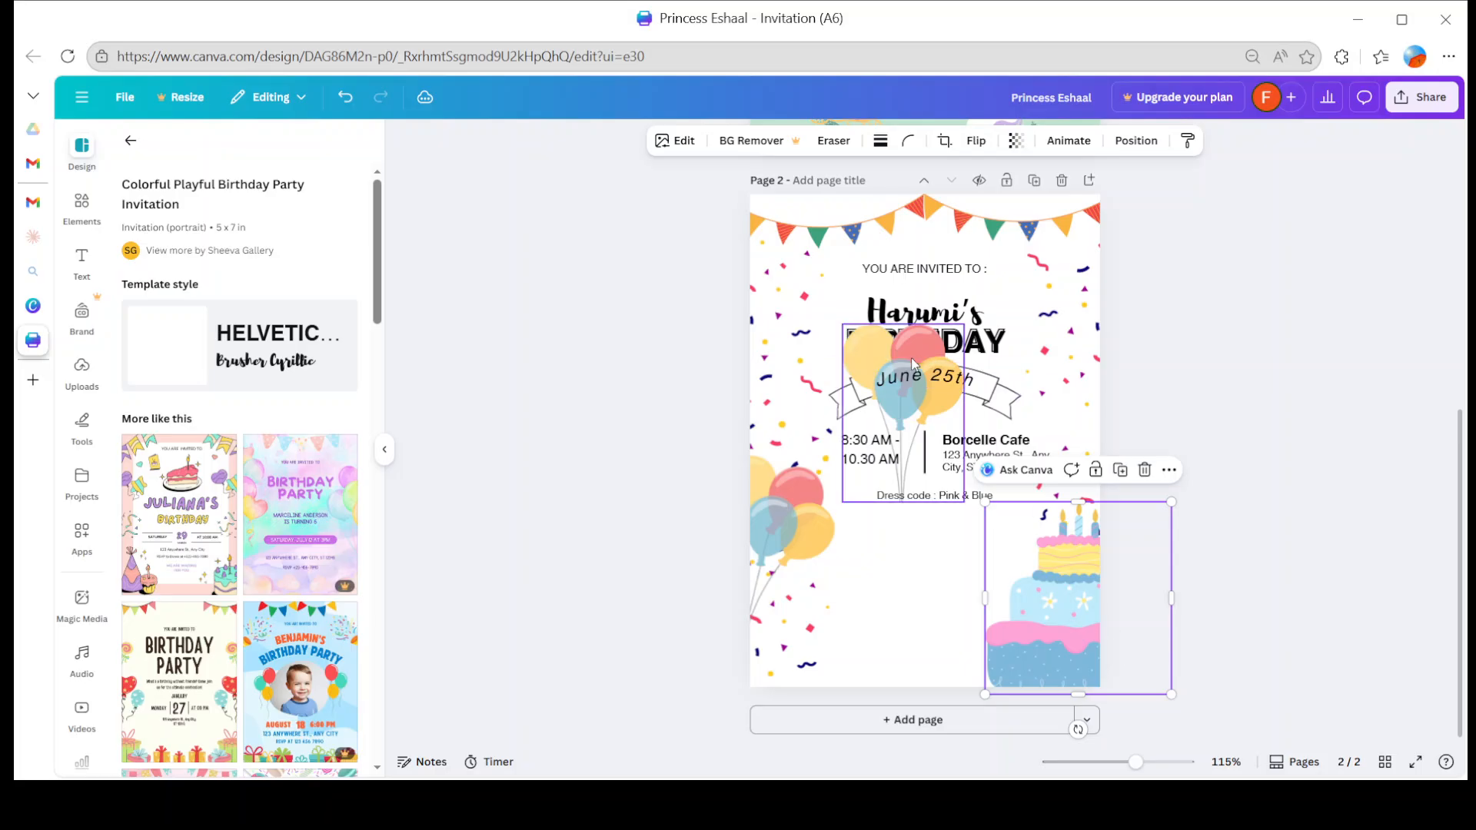
left_click_drag(910, 402, 1016, 581)
left_click_drag(1075, 630, 877, 296)
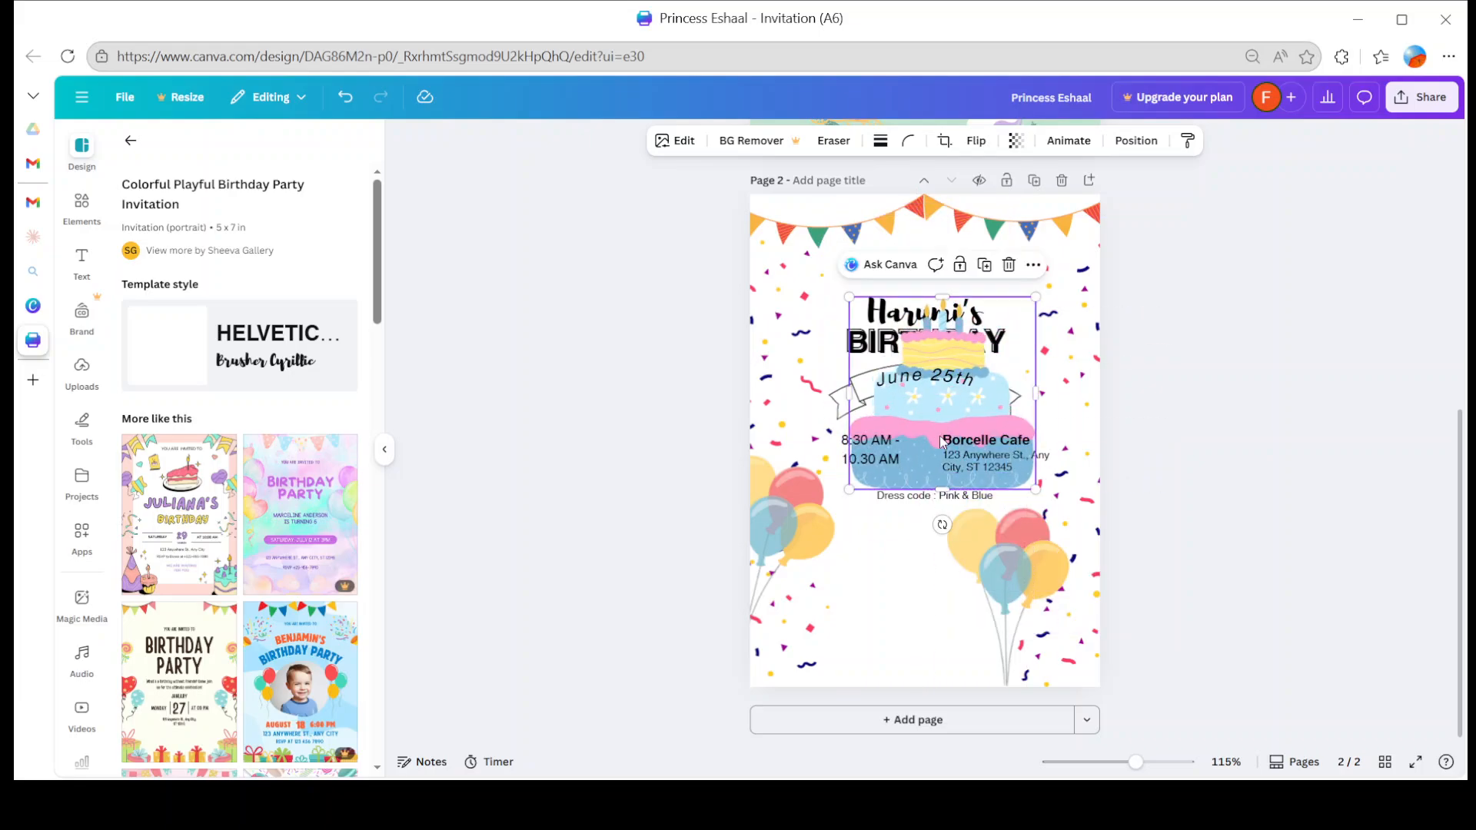
- Set the cake's transparency to 45 and move the right-hand balloons to the page's lower right edge
left_click(1016, 141)
left_click_drag(995, 219, 963, 206)
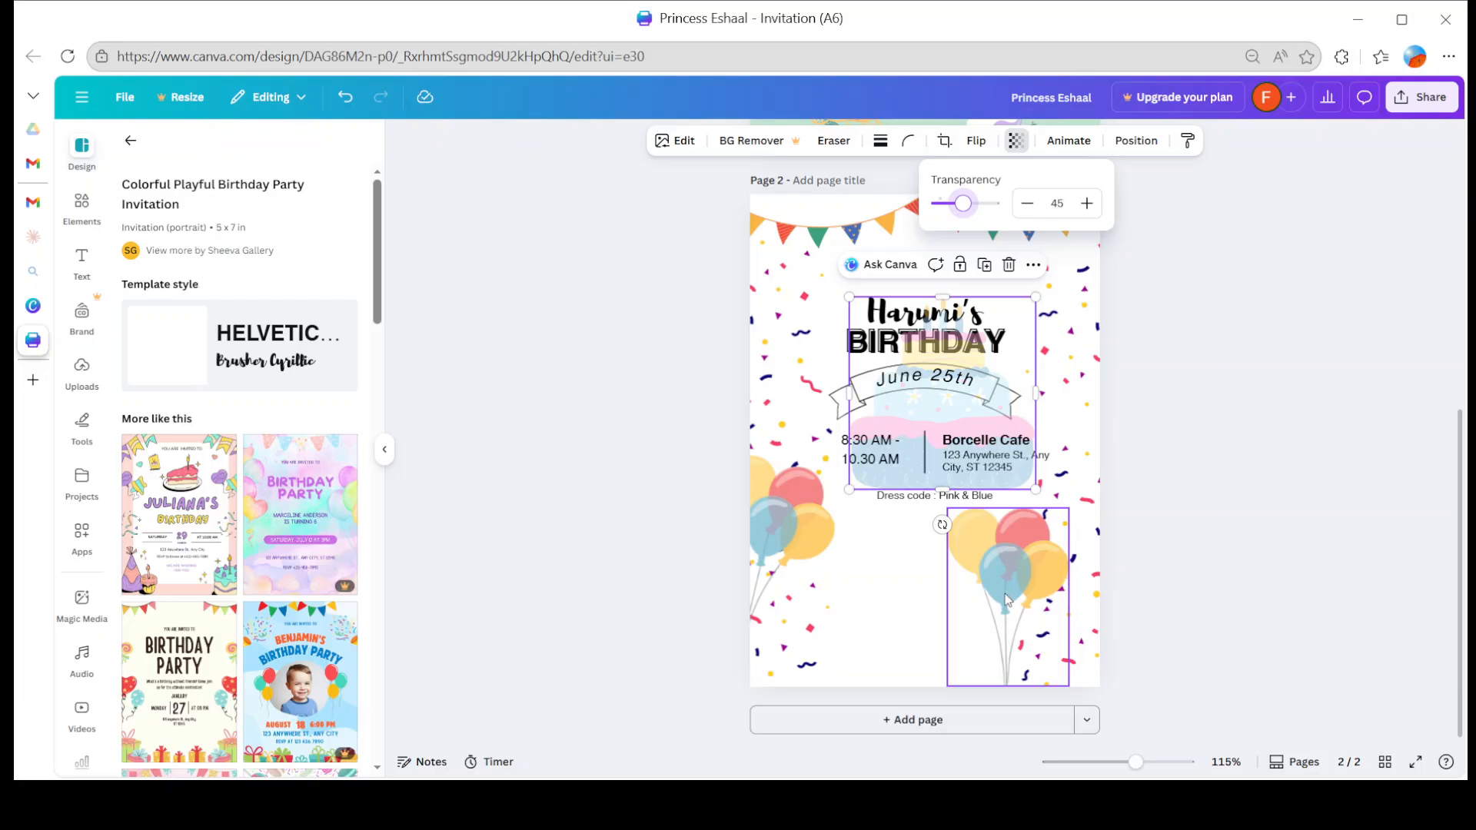
left_click_drag(1005, 594, 1062, 593)
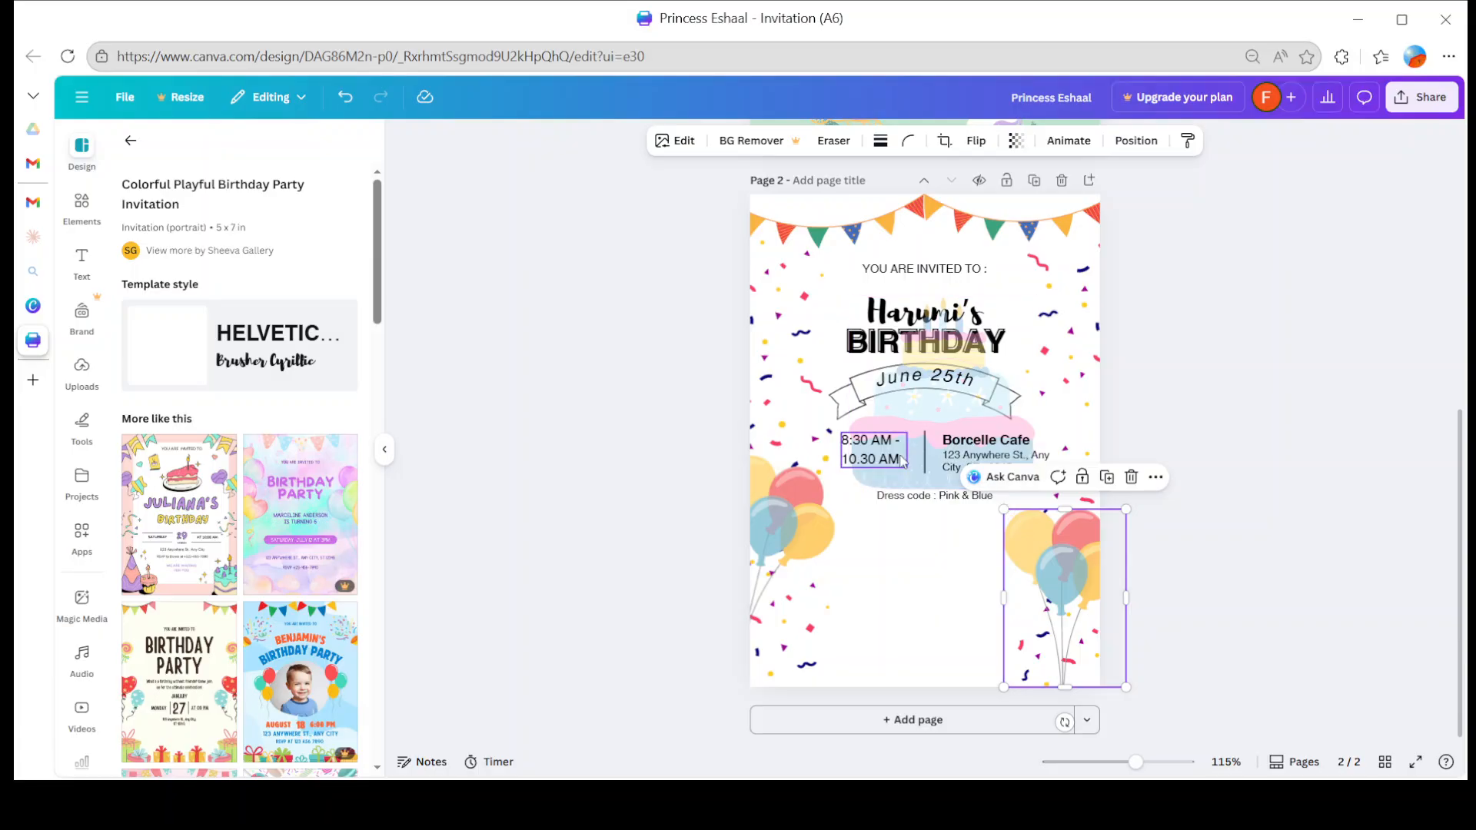
- Search the elements for "birthday" and show all matching graphics
mouse_move(84, 223)
left_click(82, 206)
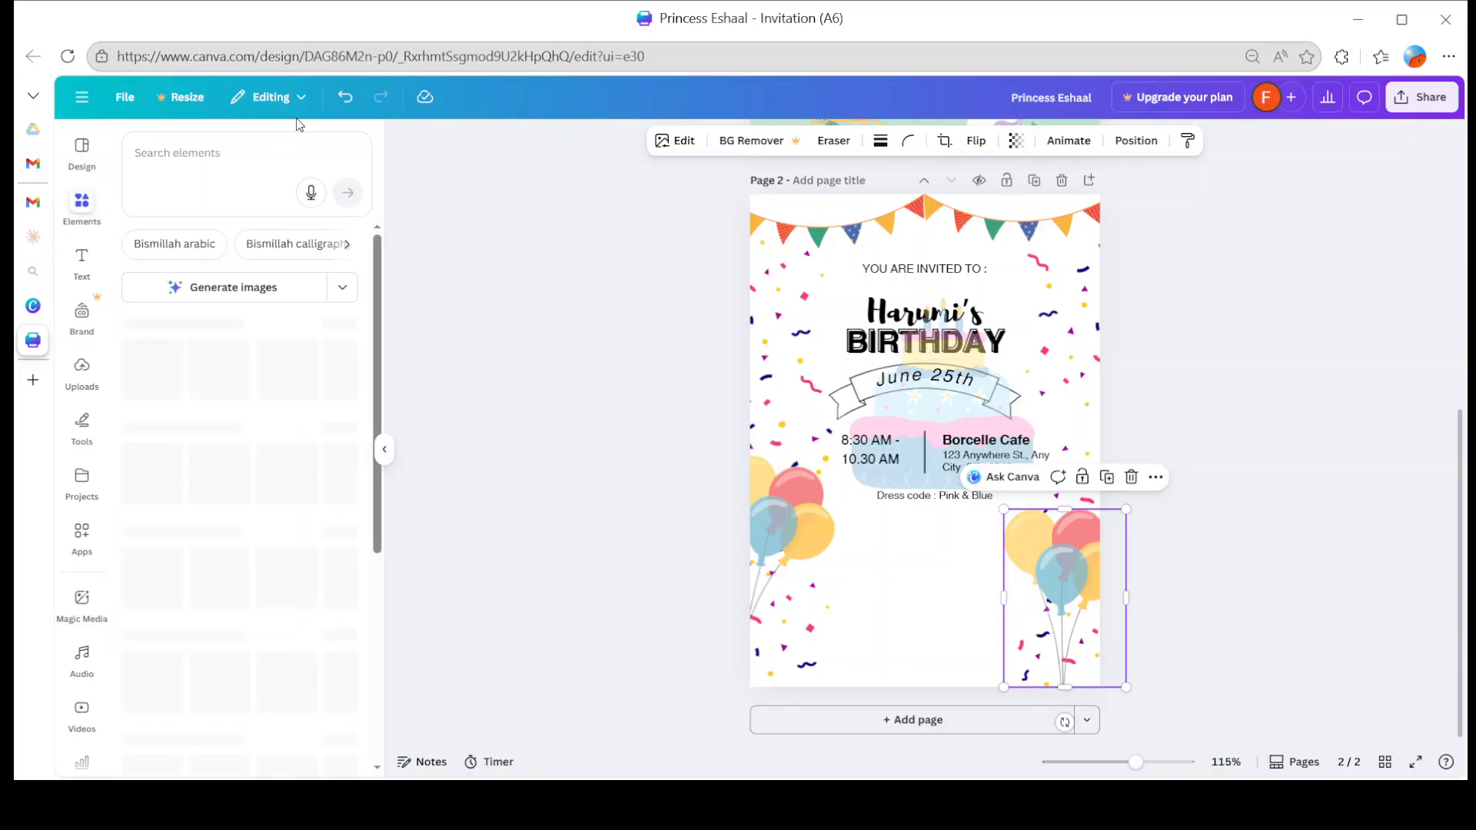
left_click(273, 149)
type("n")
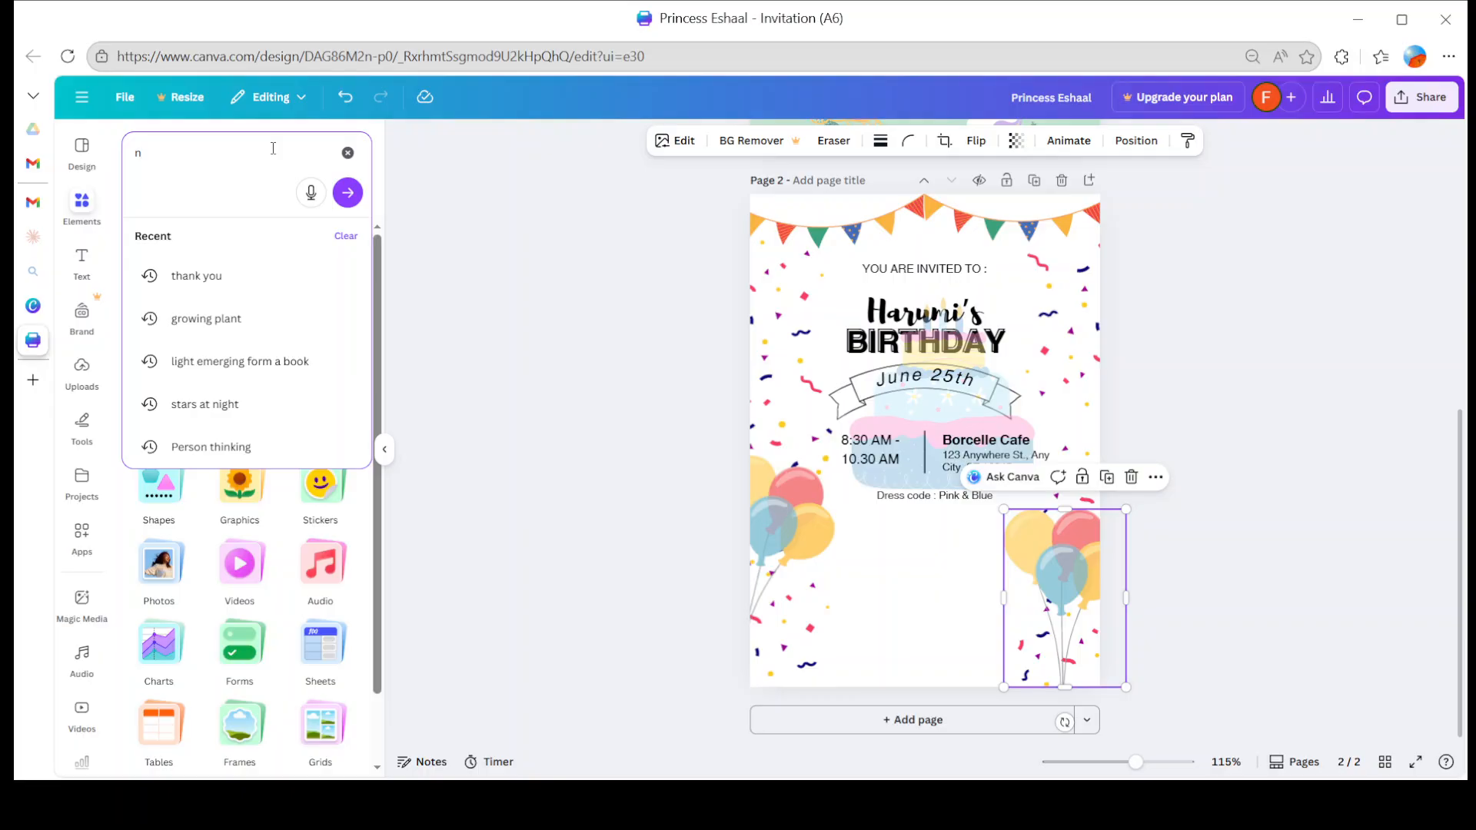
type("irthday")
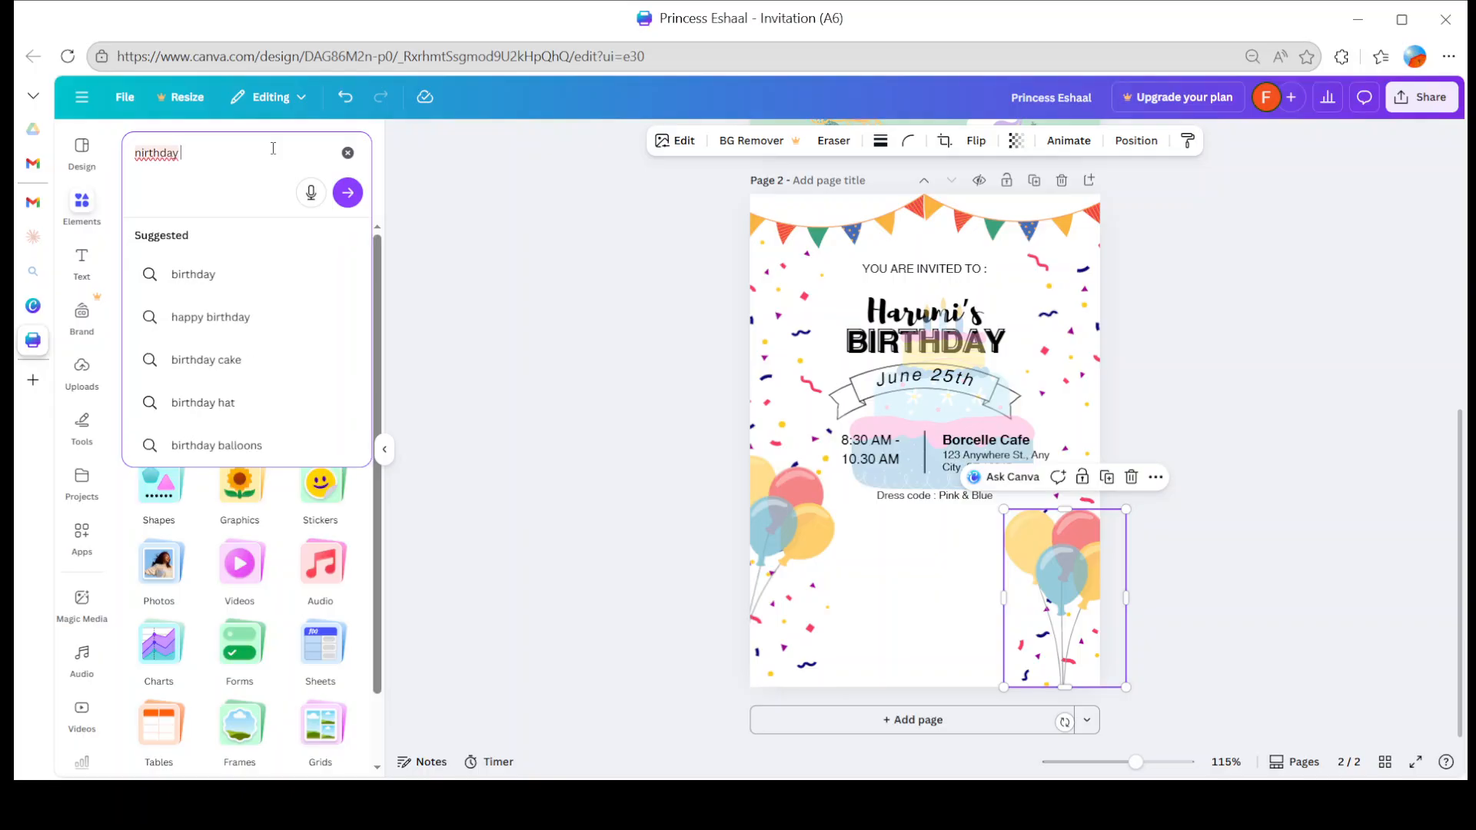
type("\\")
key("BackSpace")
key("BackSpace")
key("BackSpace")
key("BackSpace")
key("BackSpace")
key("BackSpace")
key("BackSpace")
key("BackSpace")
key("BackSpace")
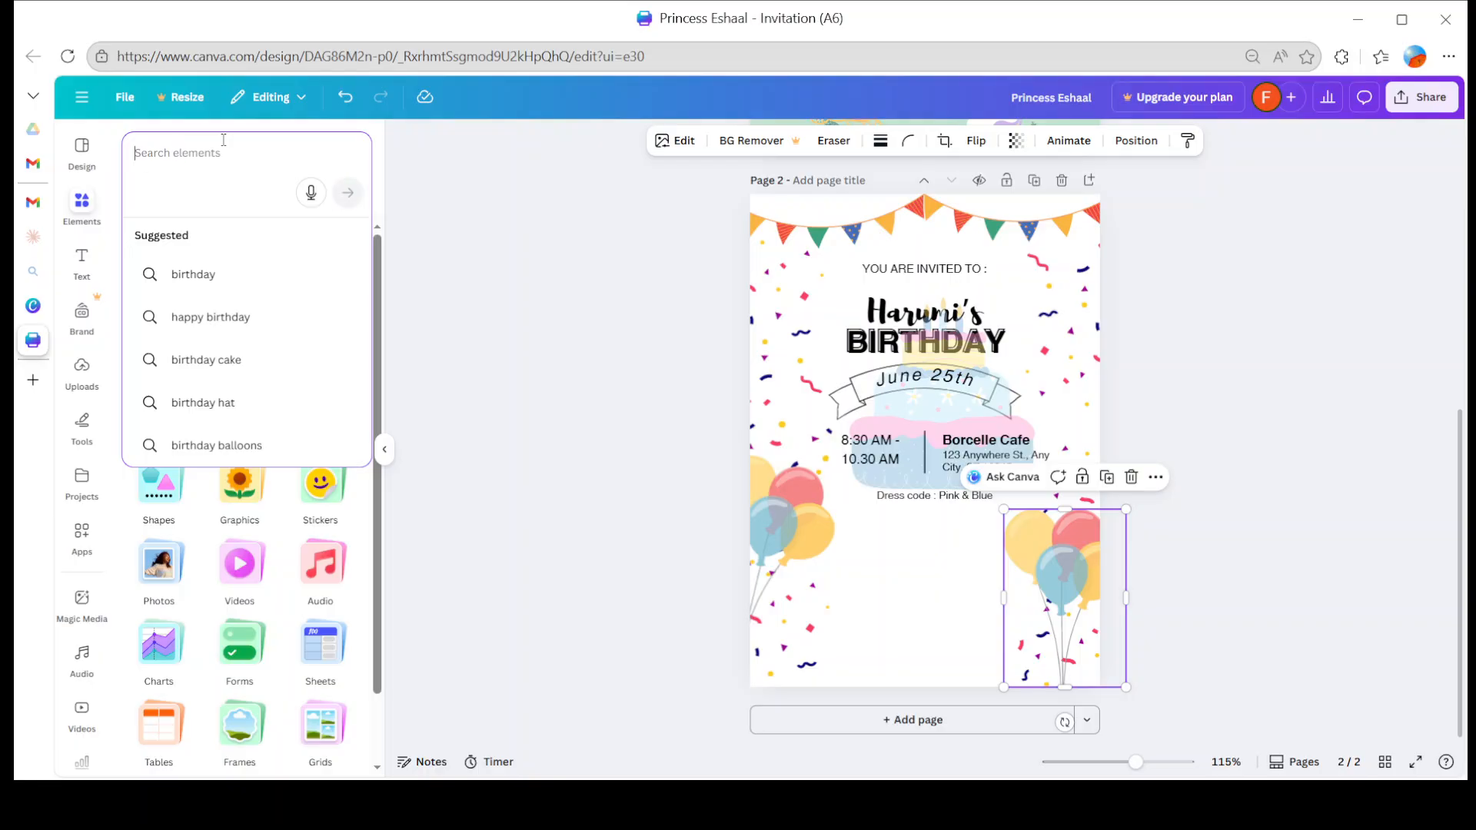
type("birthday")
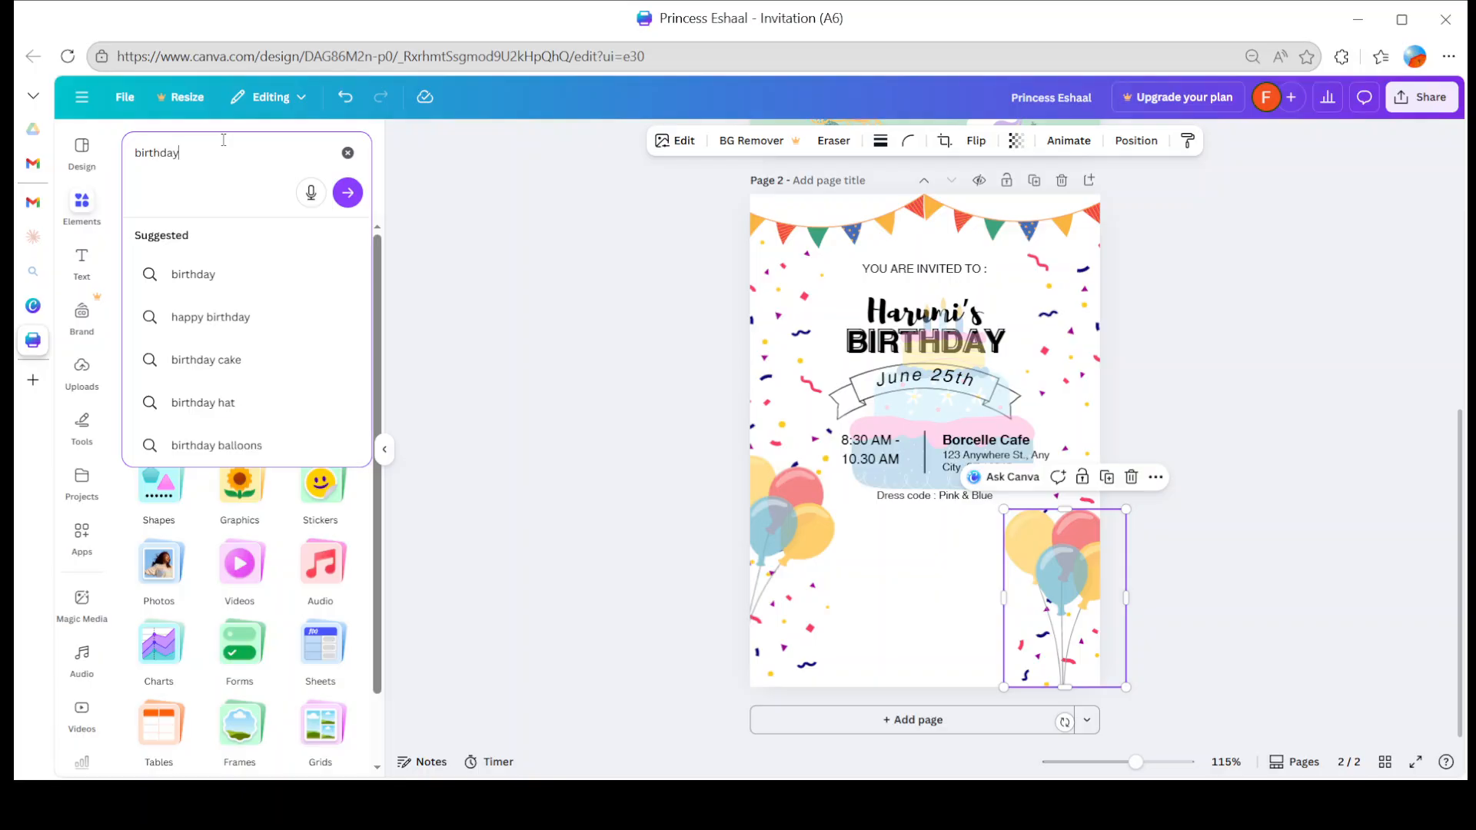
key("Return")
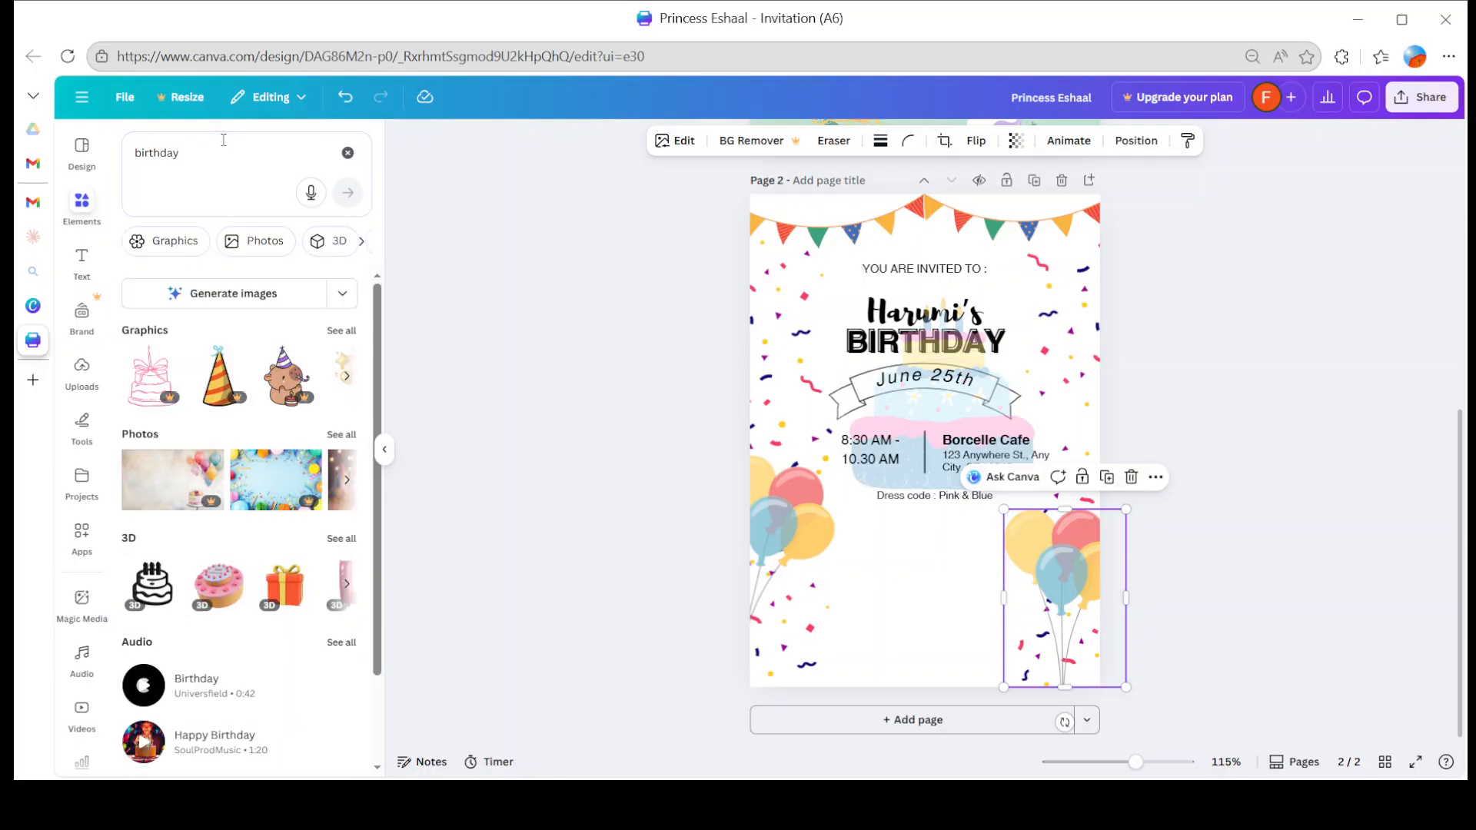
left_click(341, 331)
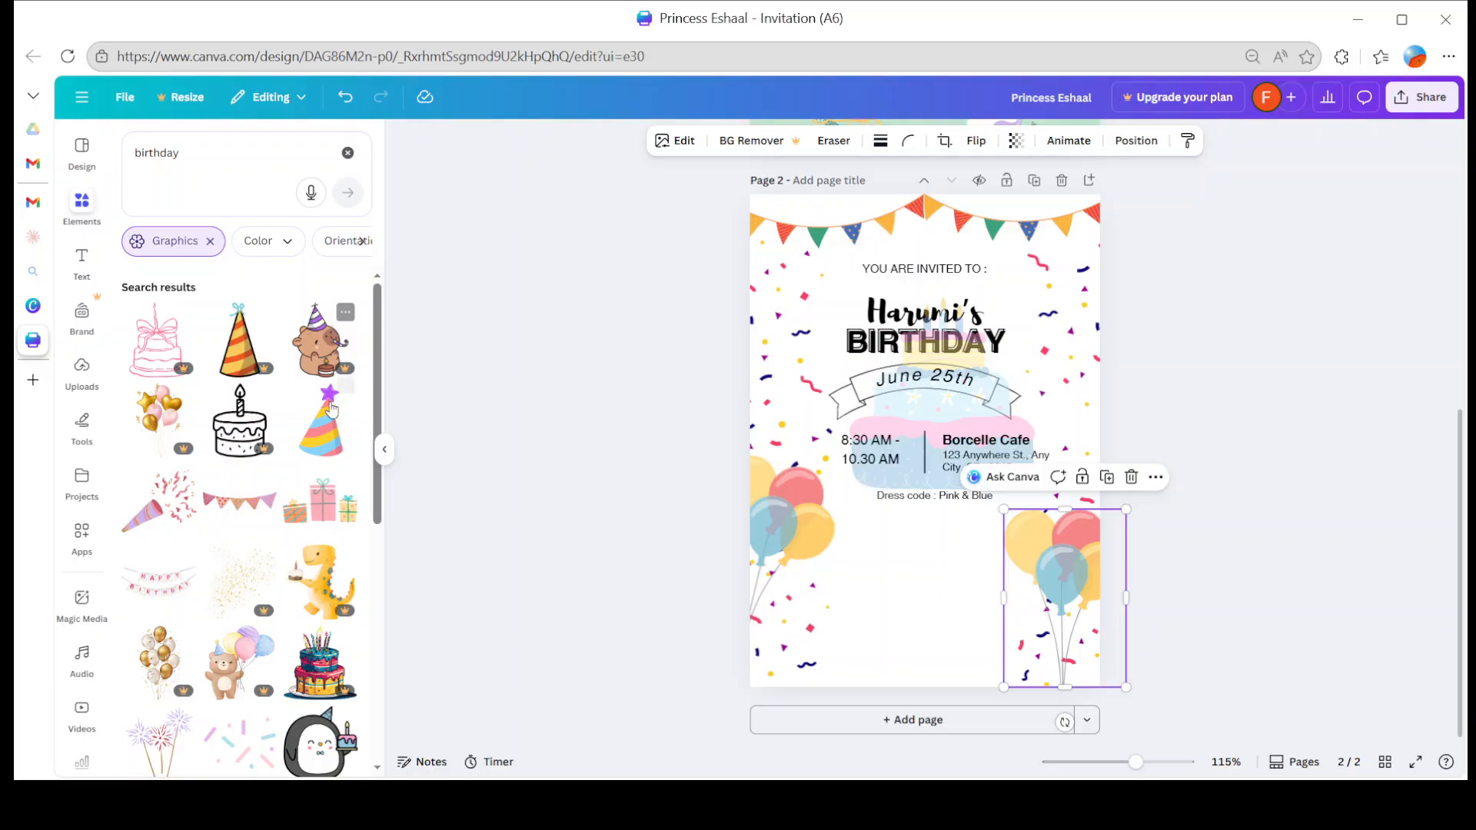
- Add the graphic of three gift boxes and place it along the bottom edge of the second page
left_click(330, 514)
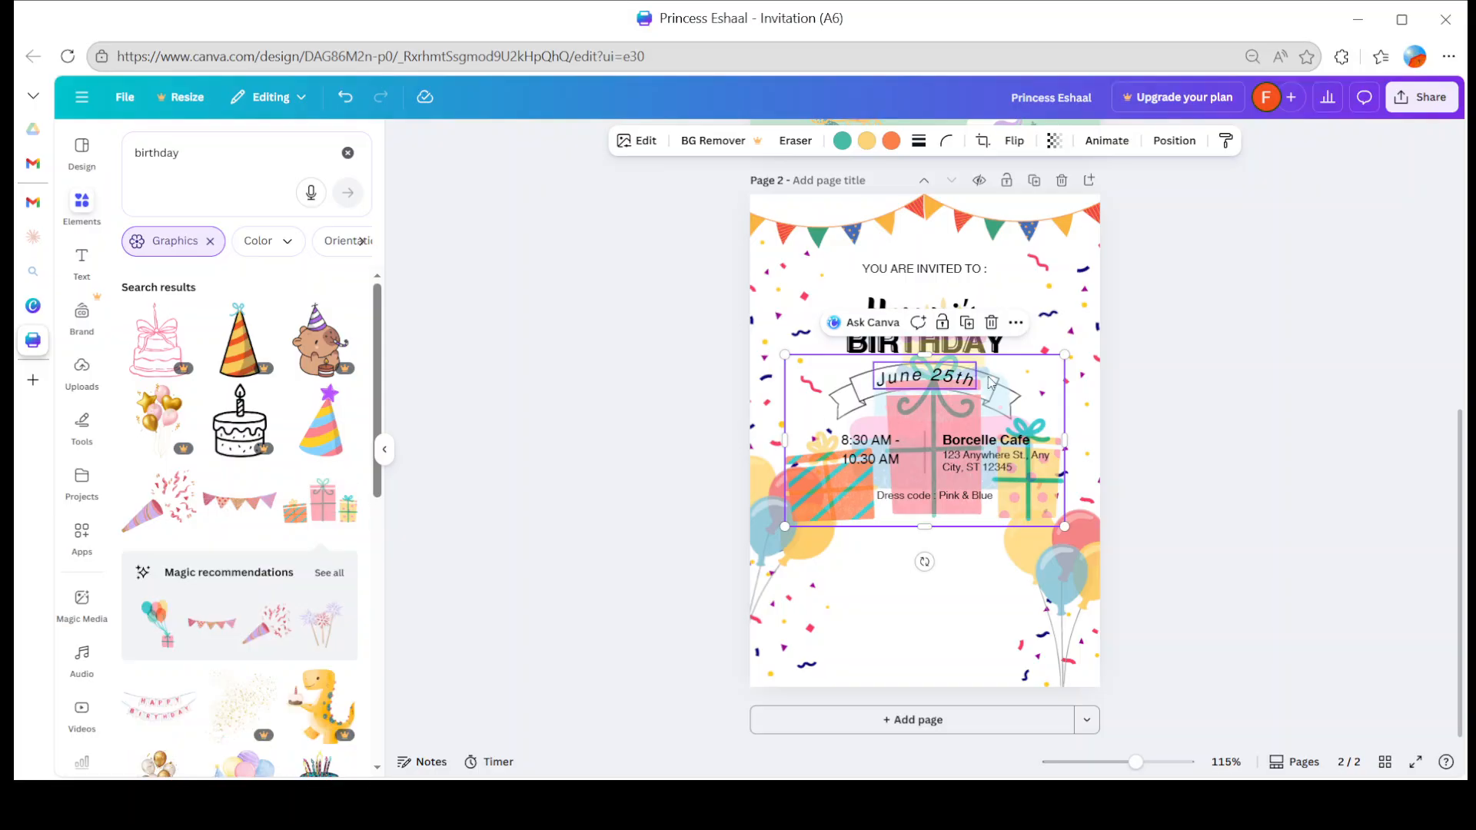
left_click_drag(982, 517, 960, 701)
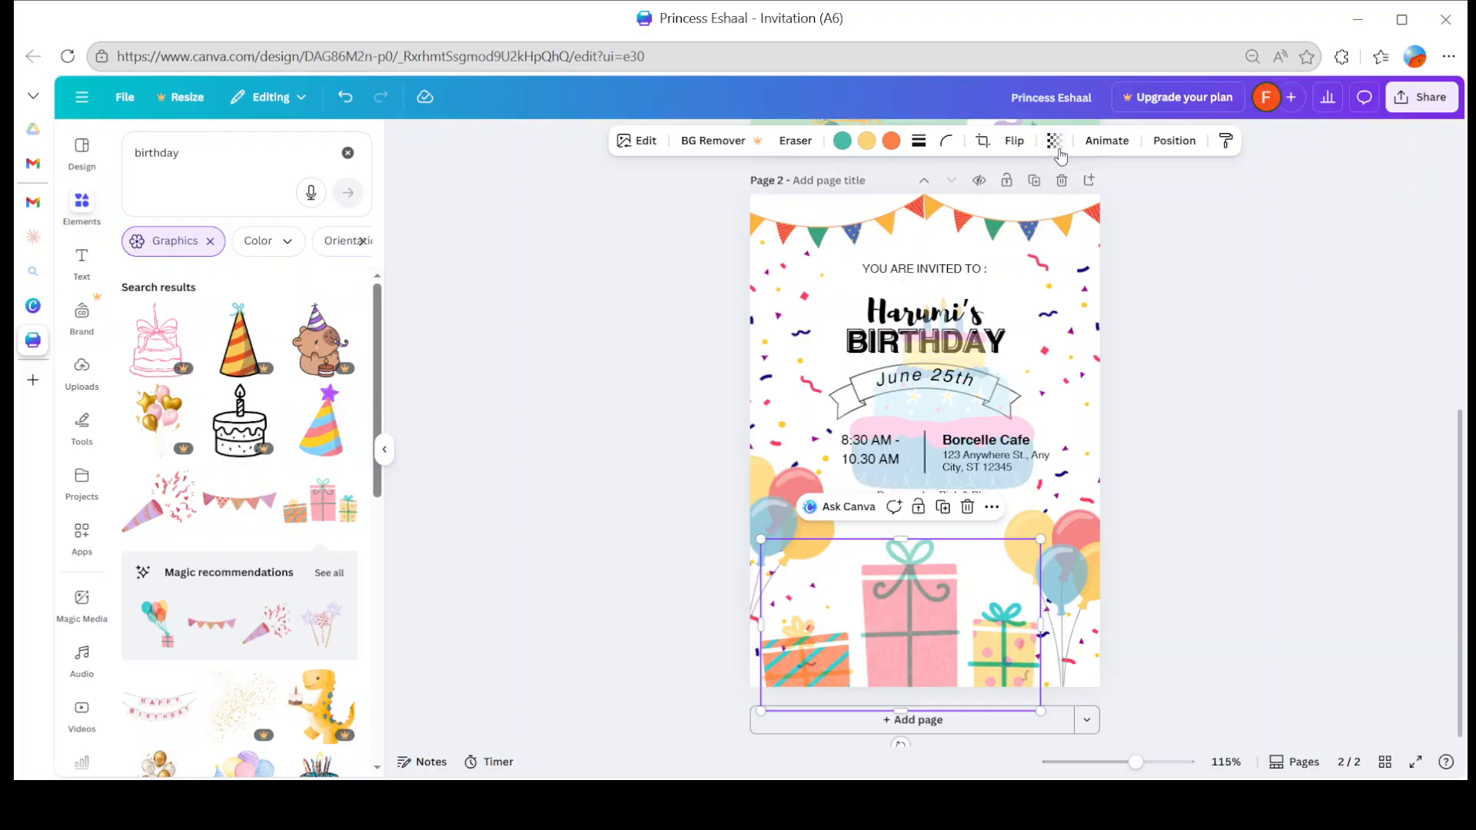
left_click(1054, 140)
key("Escape")
key("Escape")
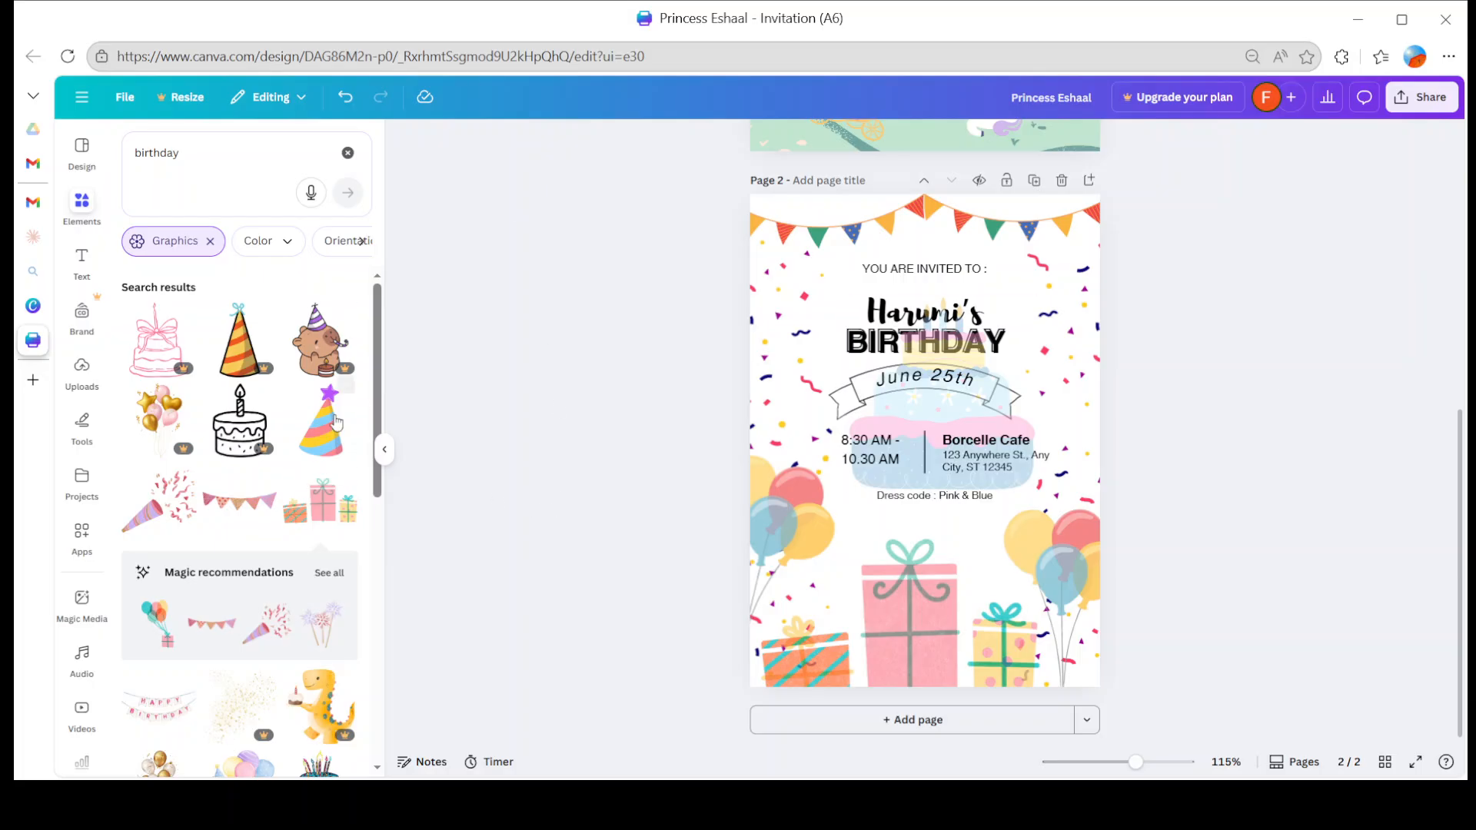
- Look through the graphics matching "birthday", and clear the Graphics filter and the search term
scroll(287, 597, "down", 5)
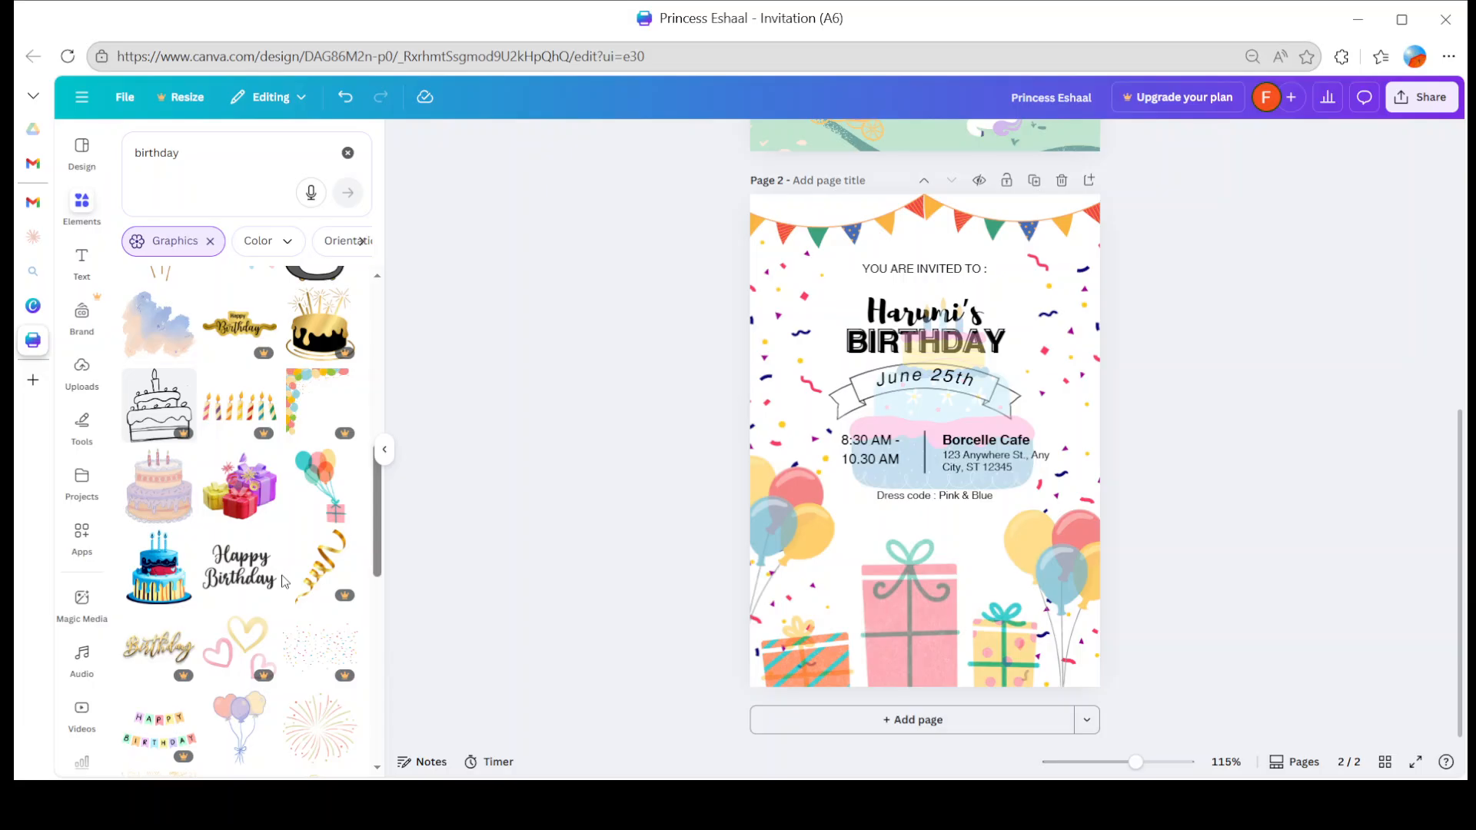
scroll(284, 582, "down", 2)
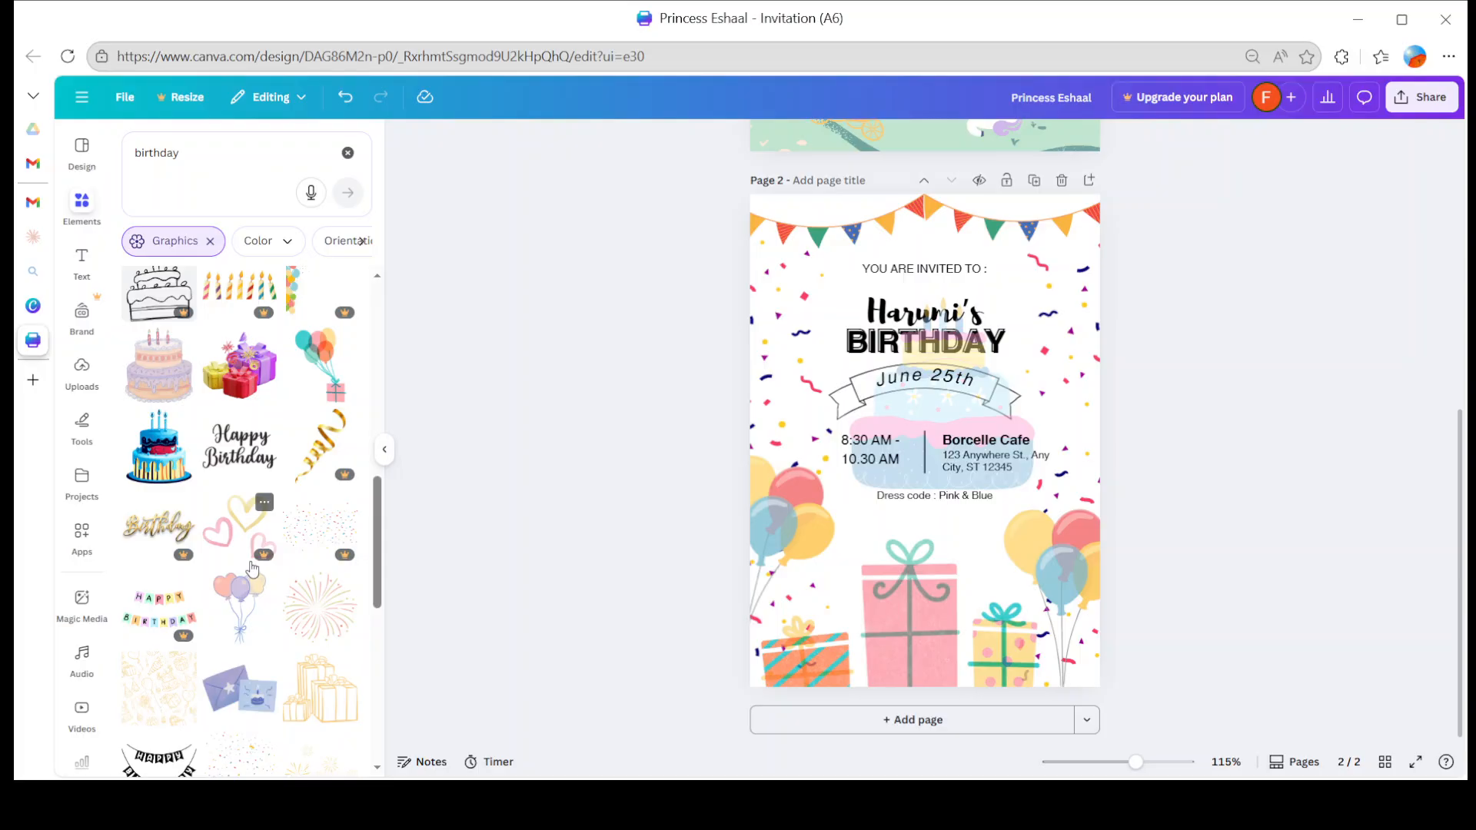
scroll(256, 657, "down", 5)
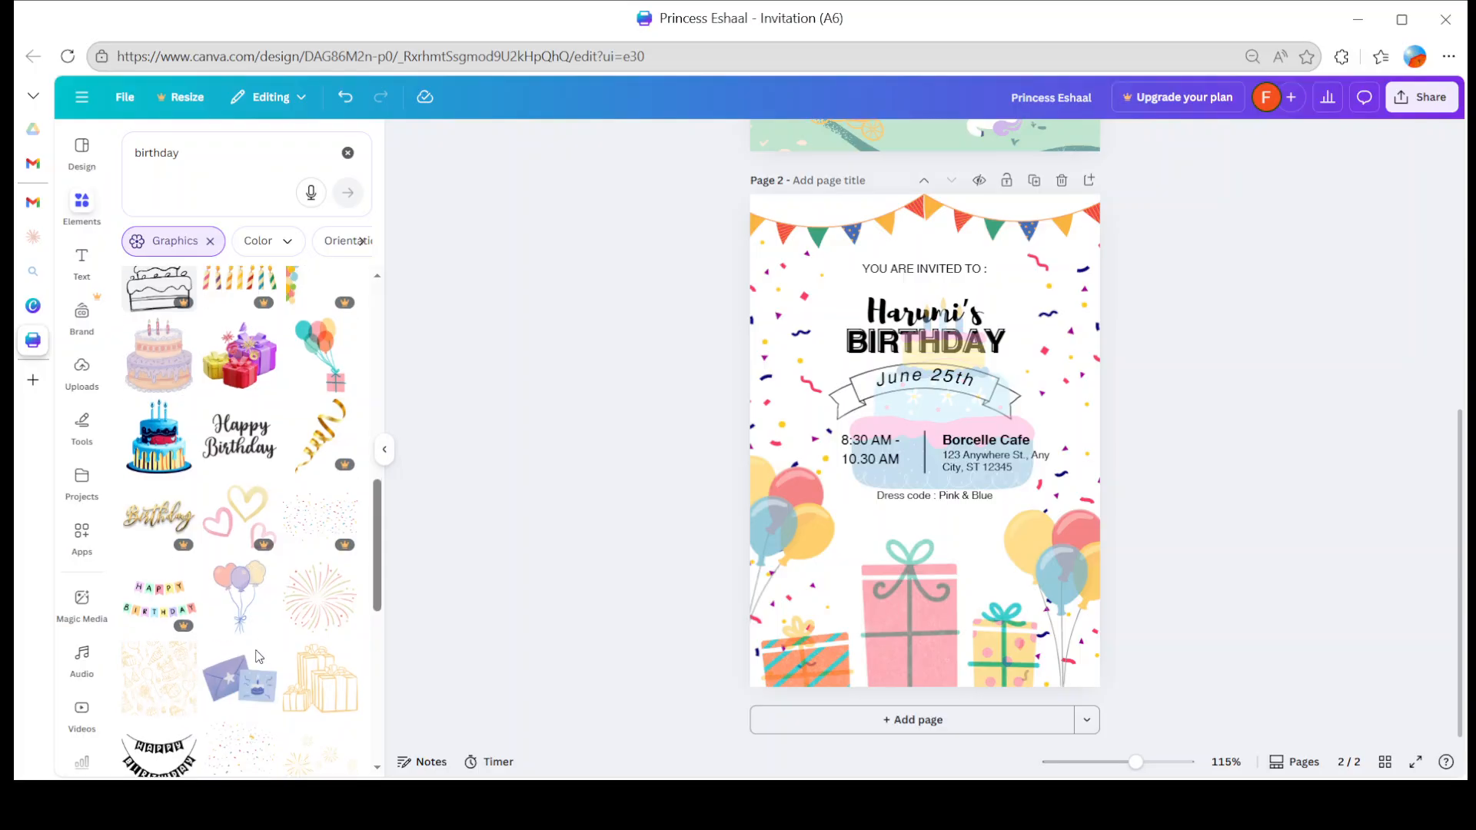
scroll(257, 658, "down", 1)
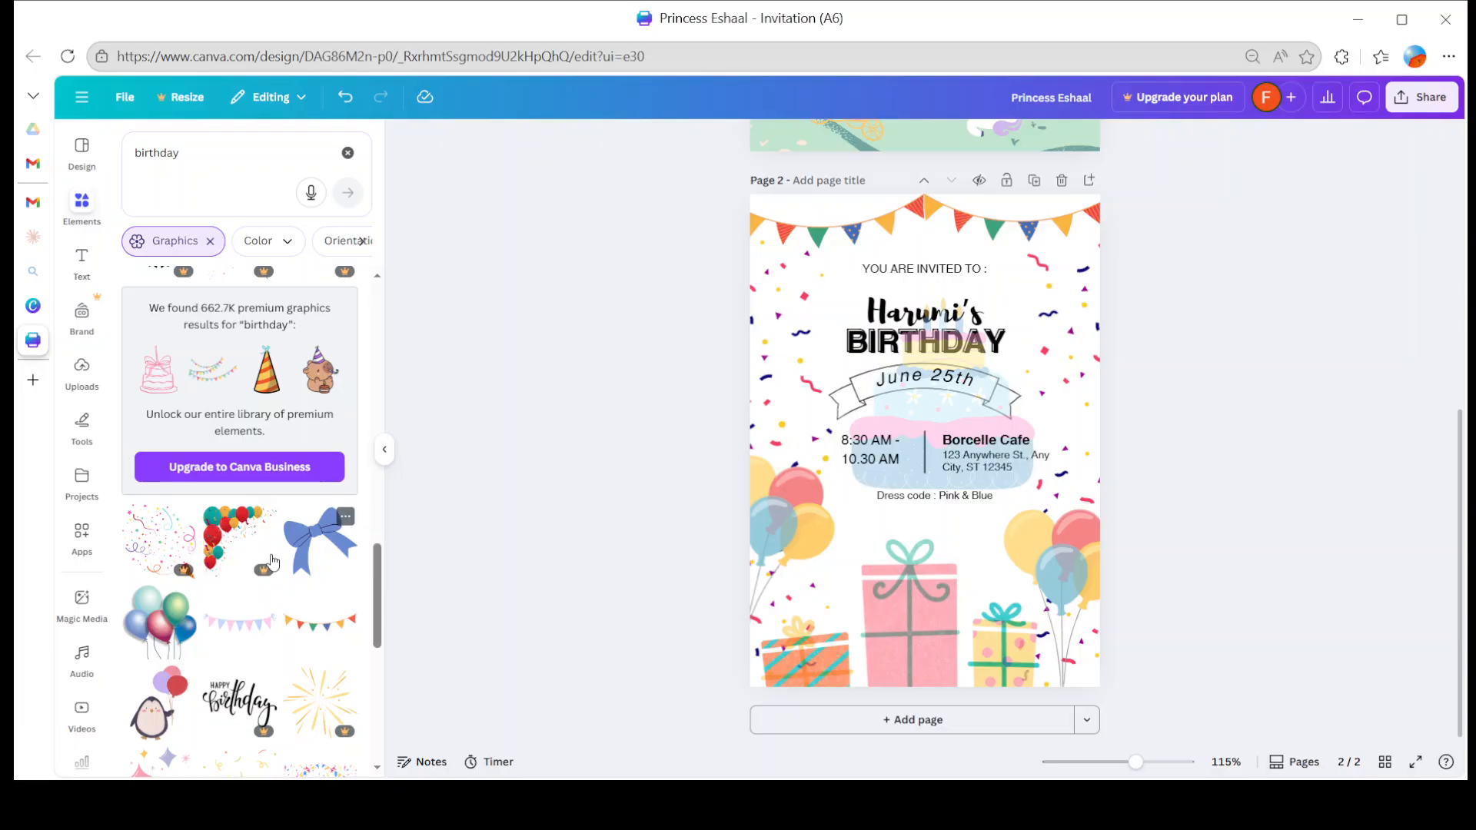
scroll(263, 565, "down", 5)
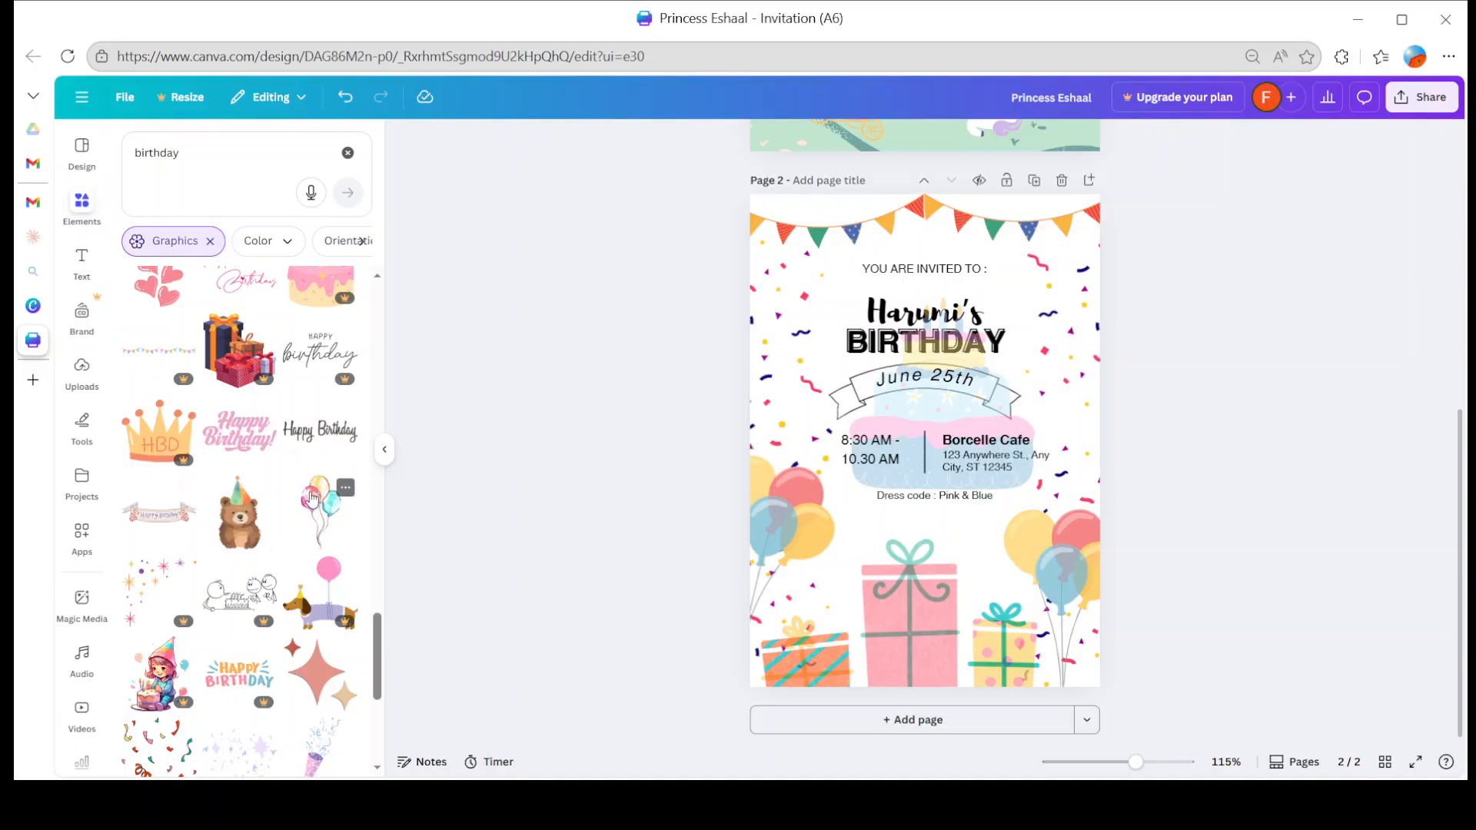
scroll(311, 496, "down", 5)
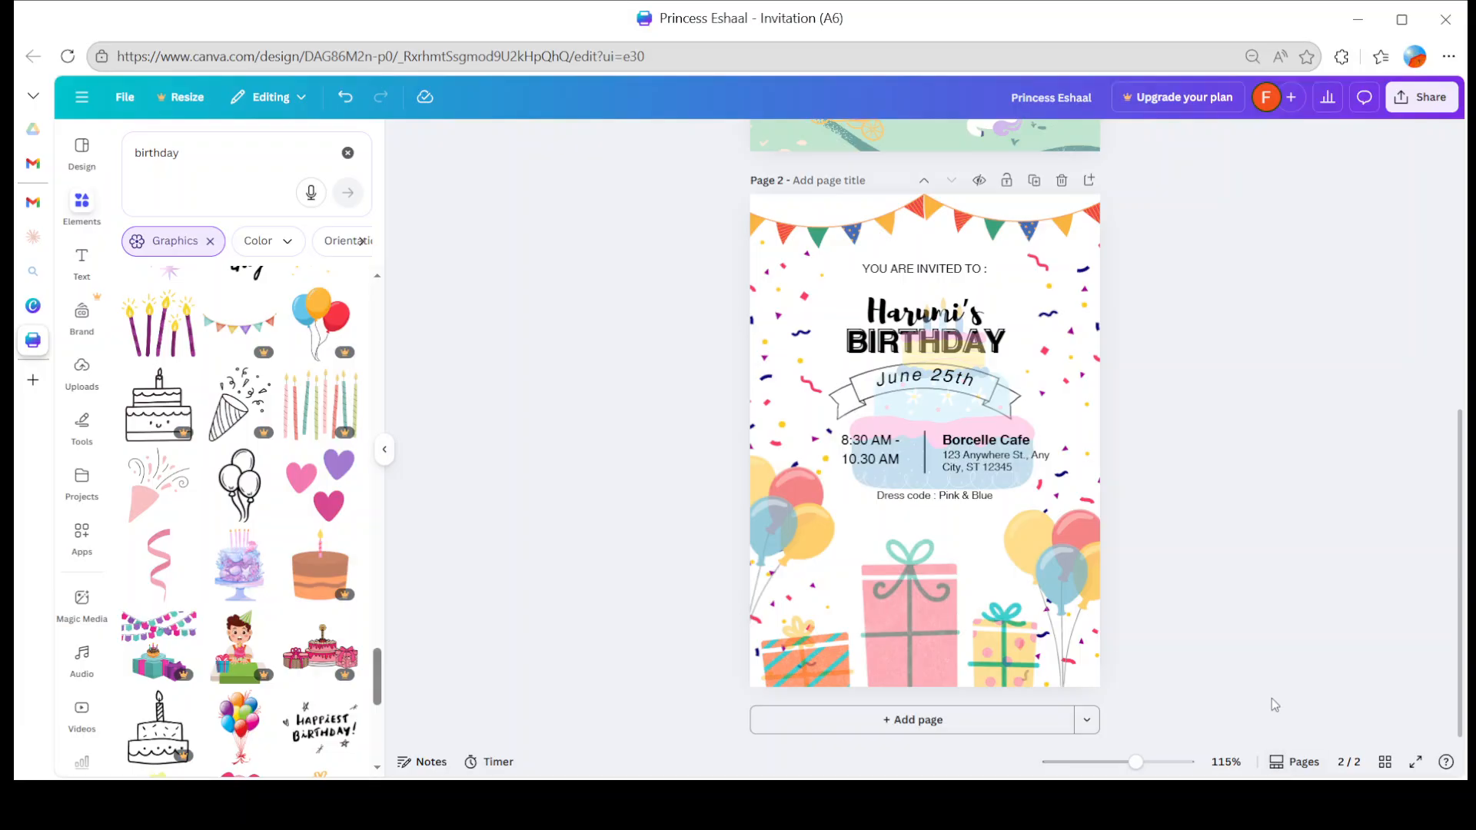
scroll(297, 598, "down", 7)
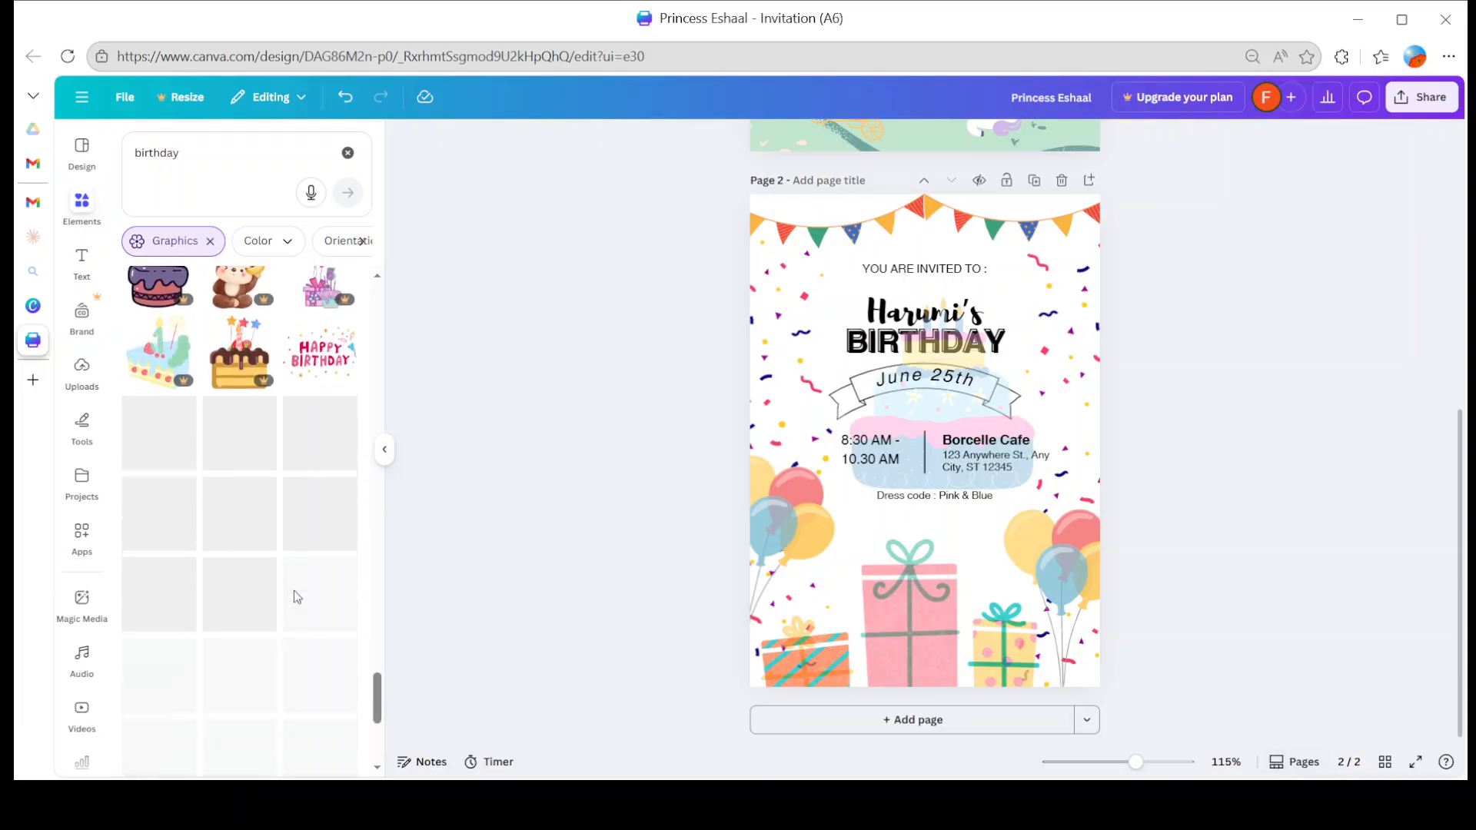
scroll(296, 597, "up", 20)
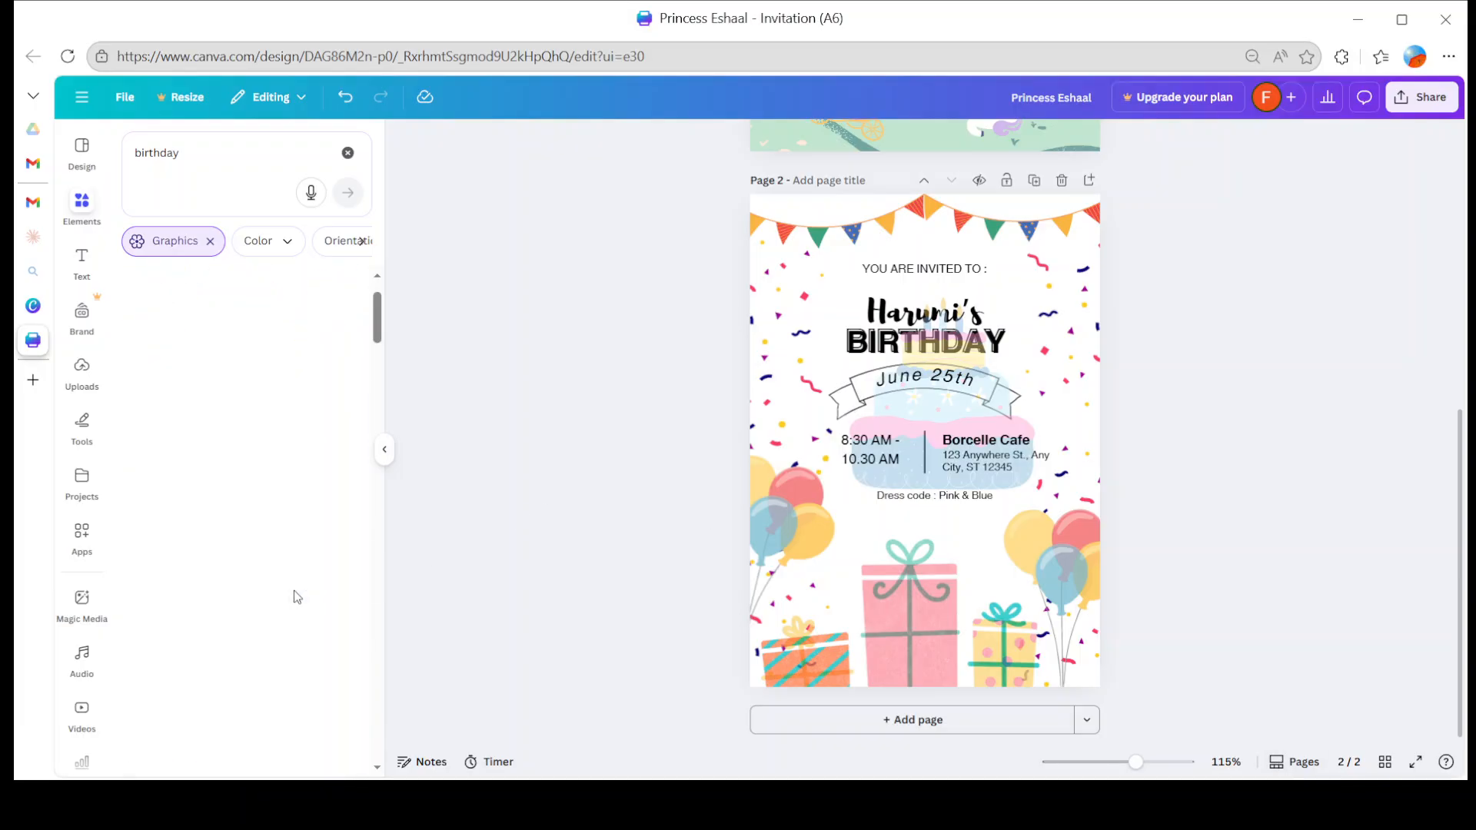
left_click(205, 241)
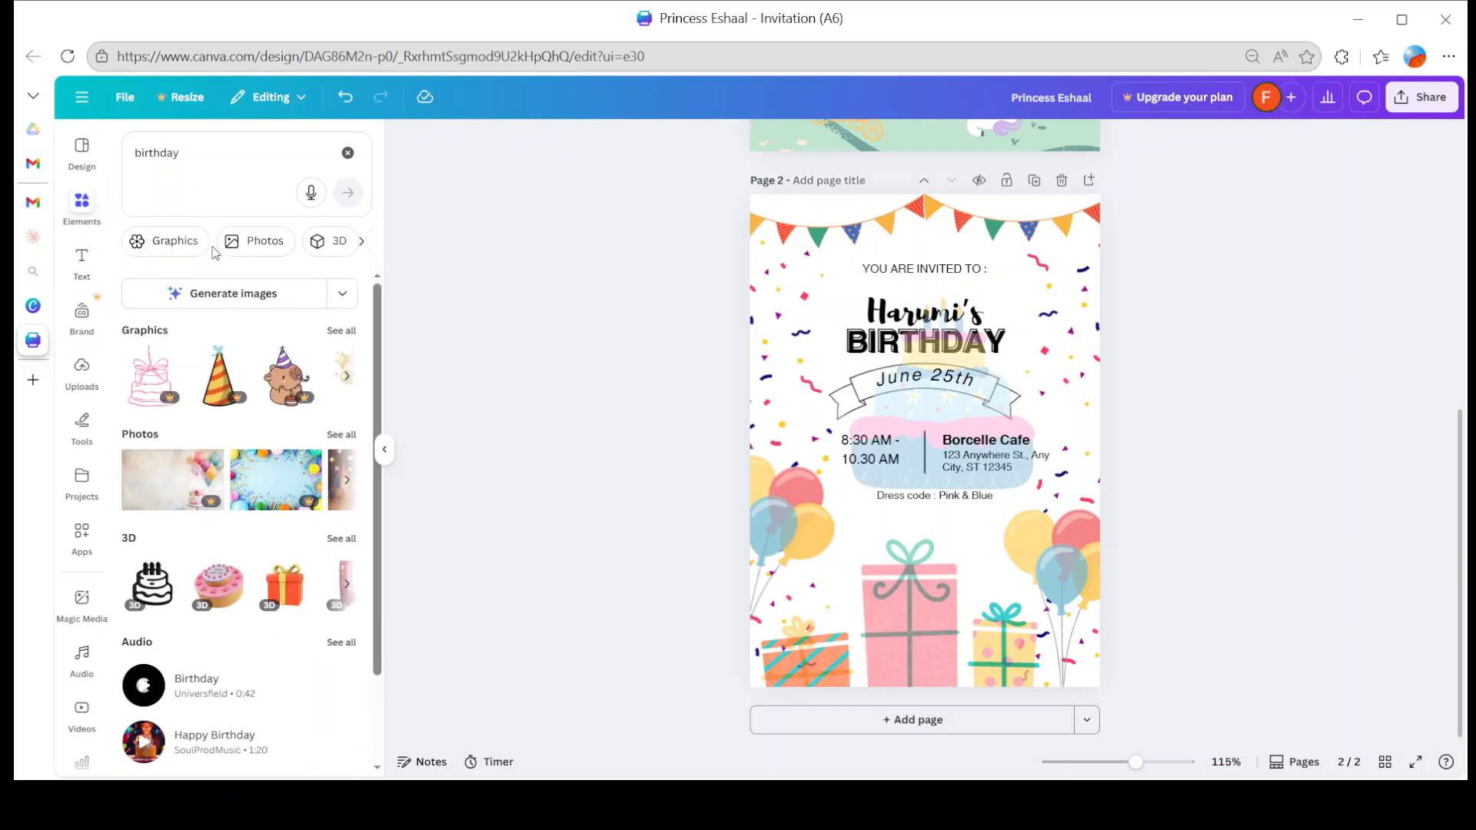
left_click(347, 153)
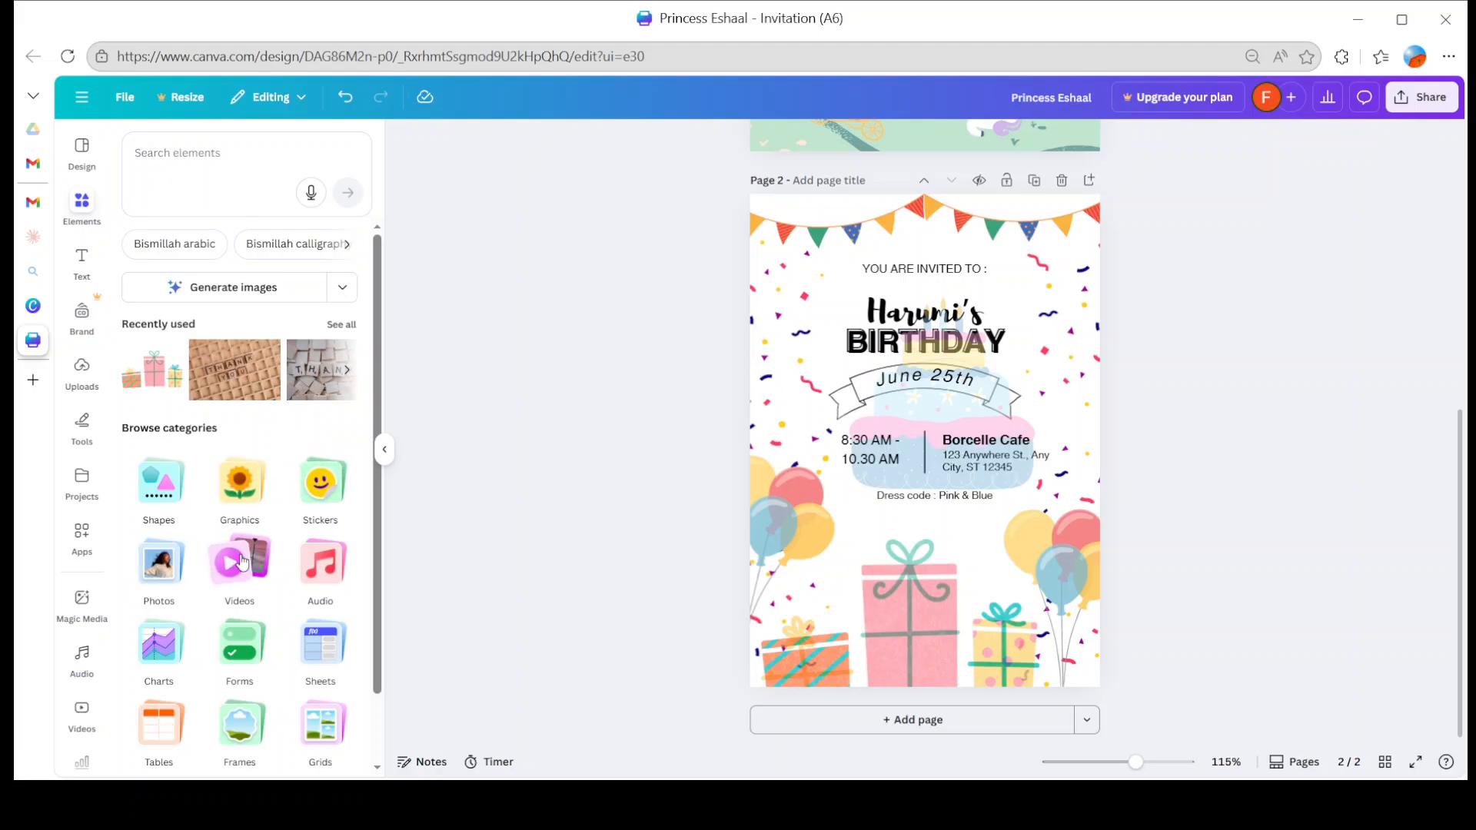
- Browse the Shapes category of the elements library, including the full sets of abstract shapes, banners and hearts
scroll(242, 563, "down", 1)
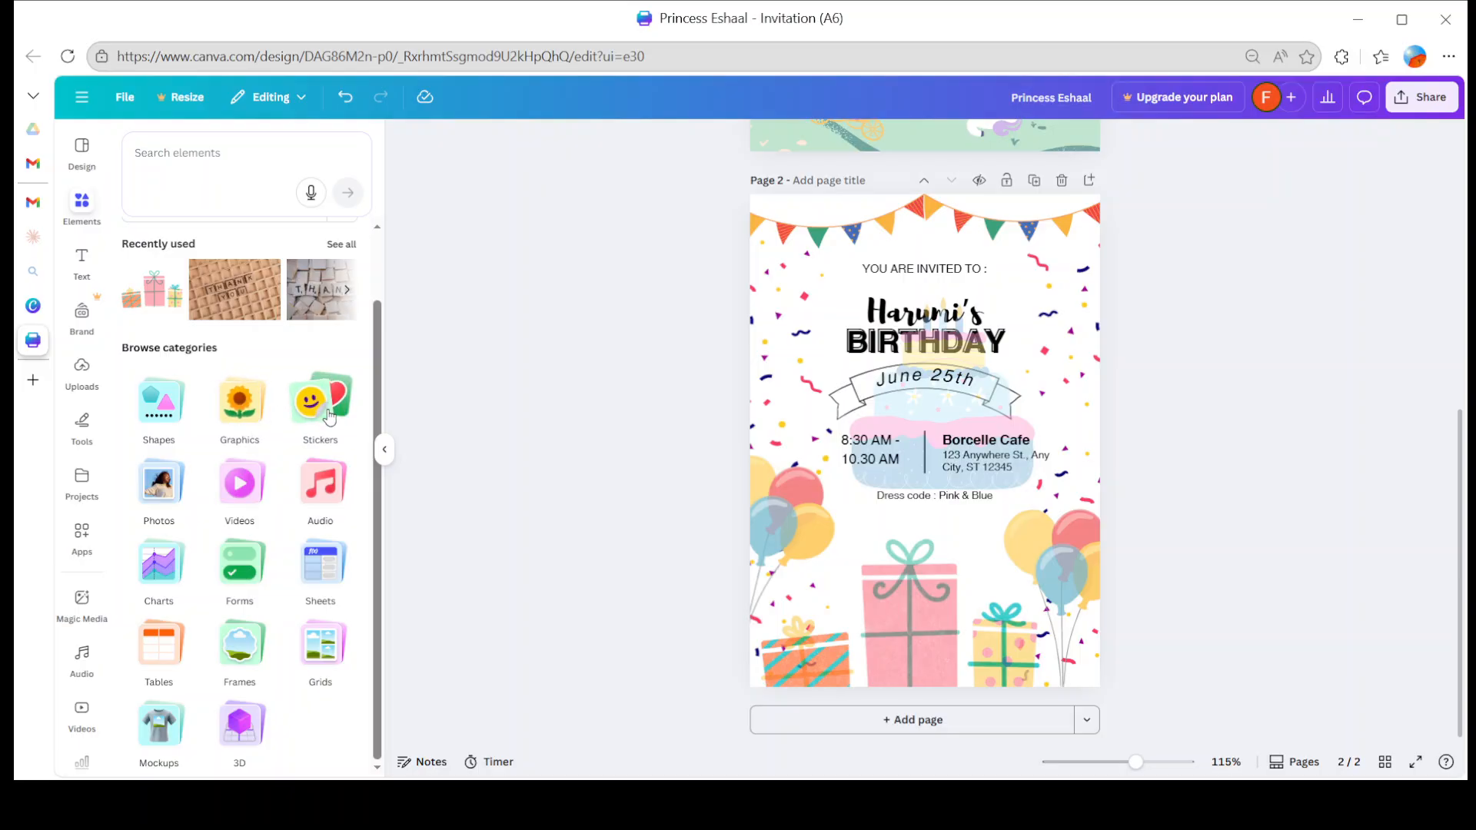
left_click(171, 415)
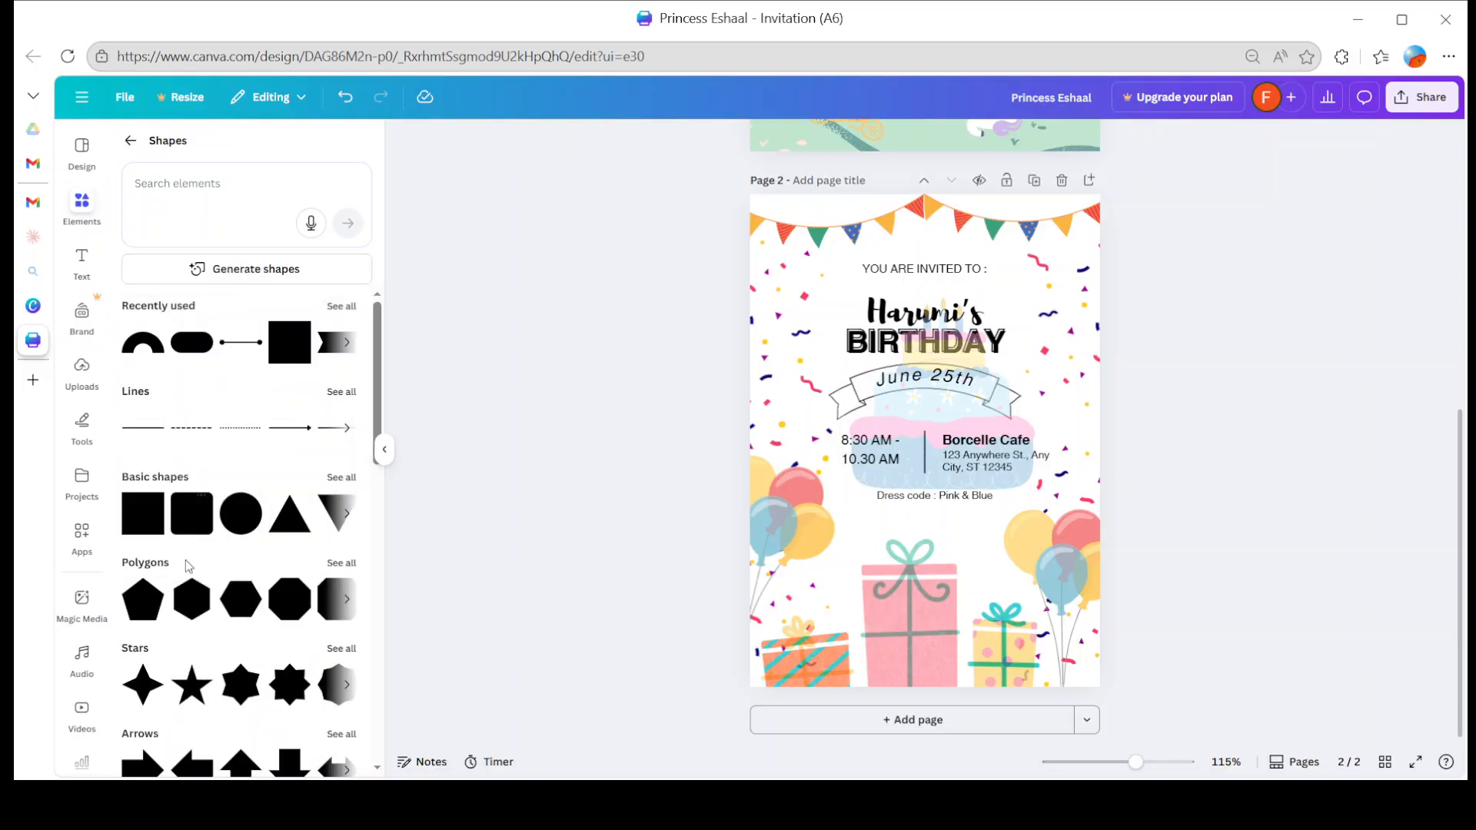
scroll(186, 559, "down", 8)
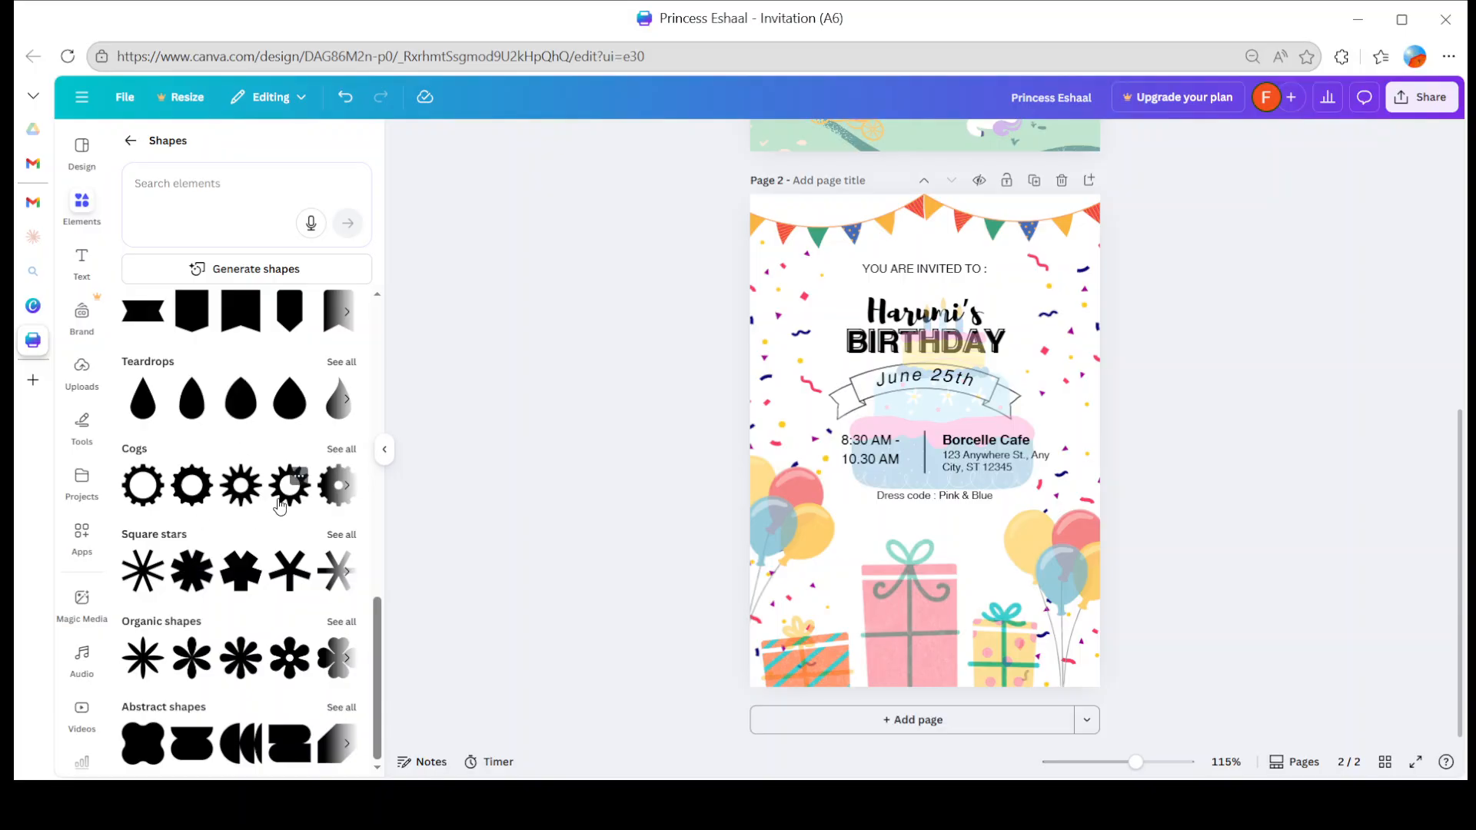
left_click(340, 709)
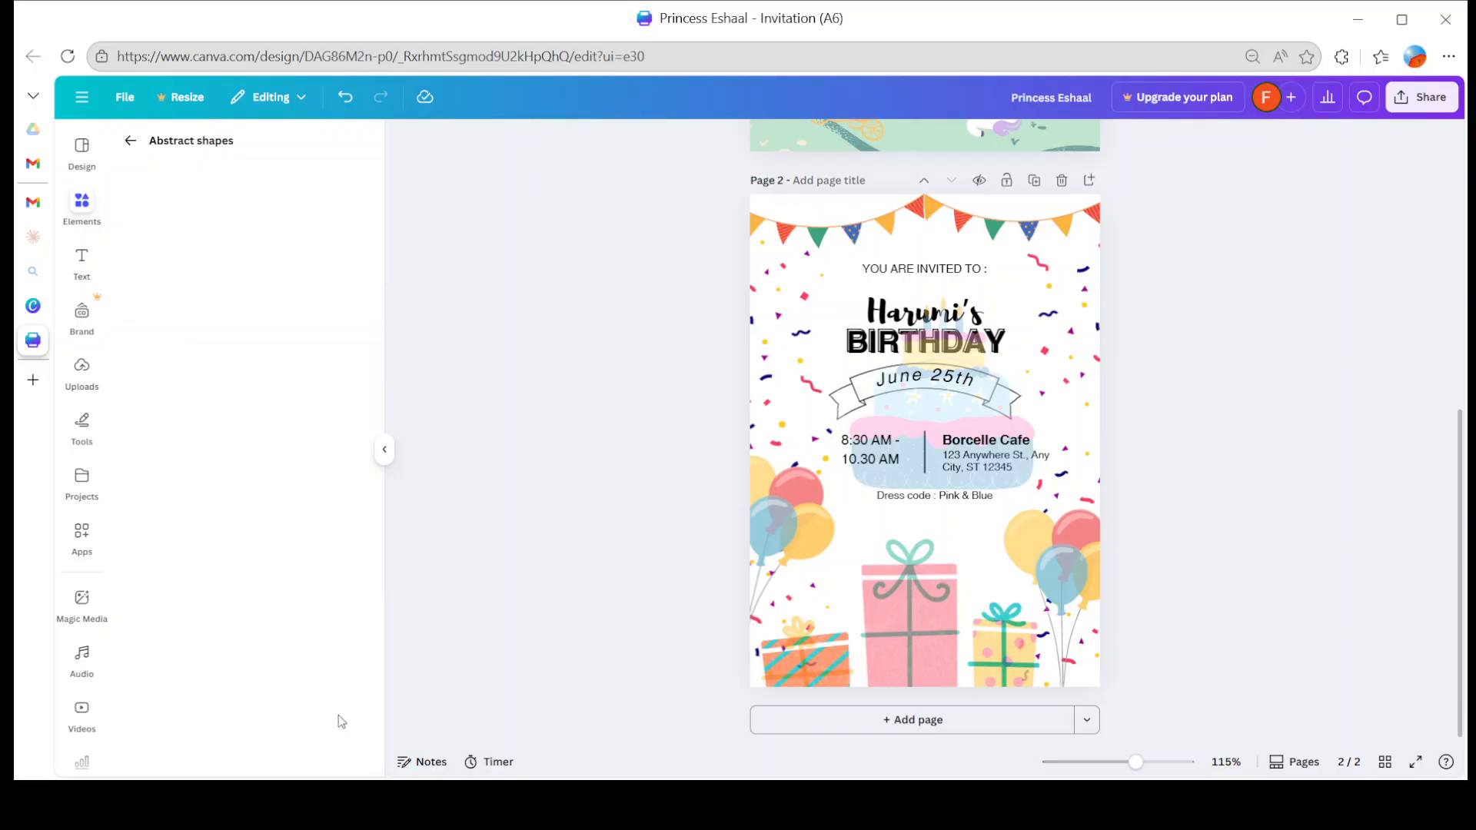
left_click(130, 139)
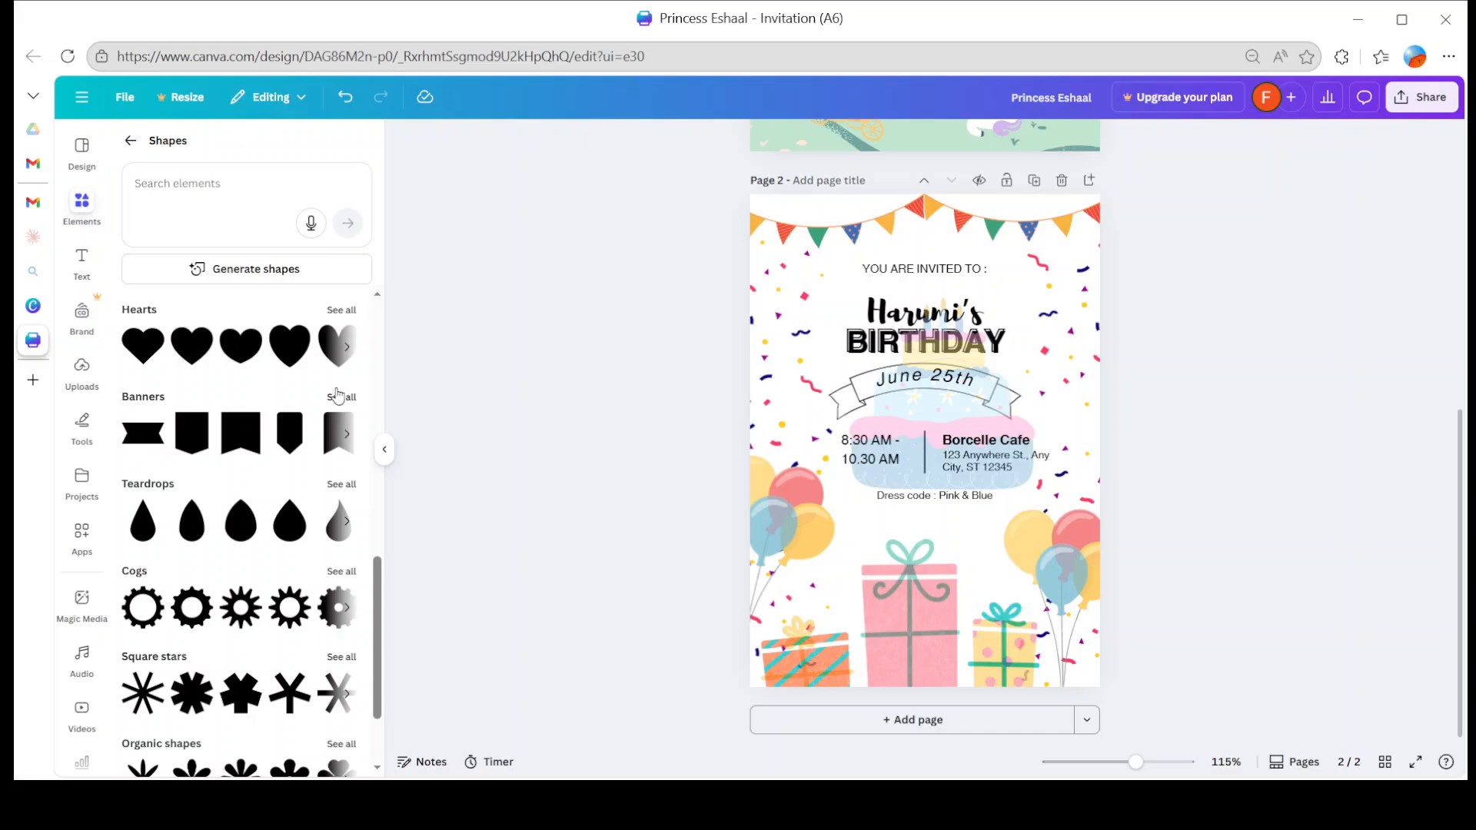
left_click(341, 399)
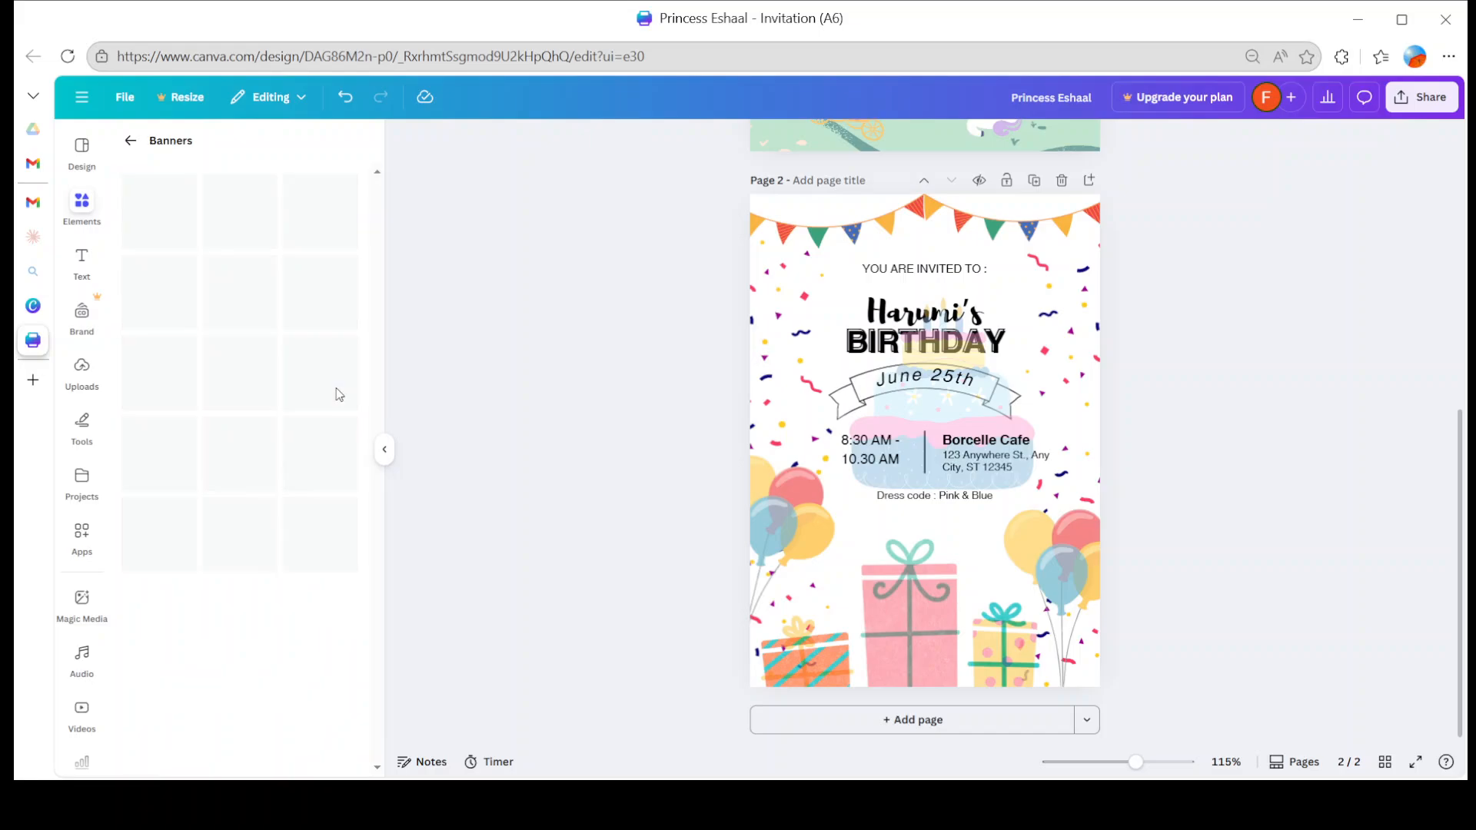
left_click(131, 140)
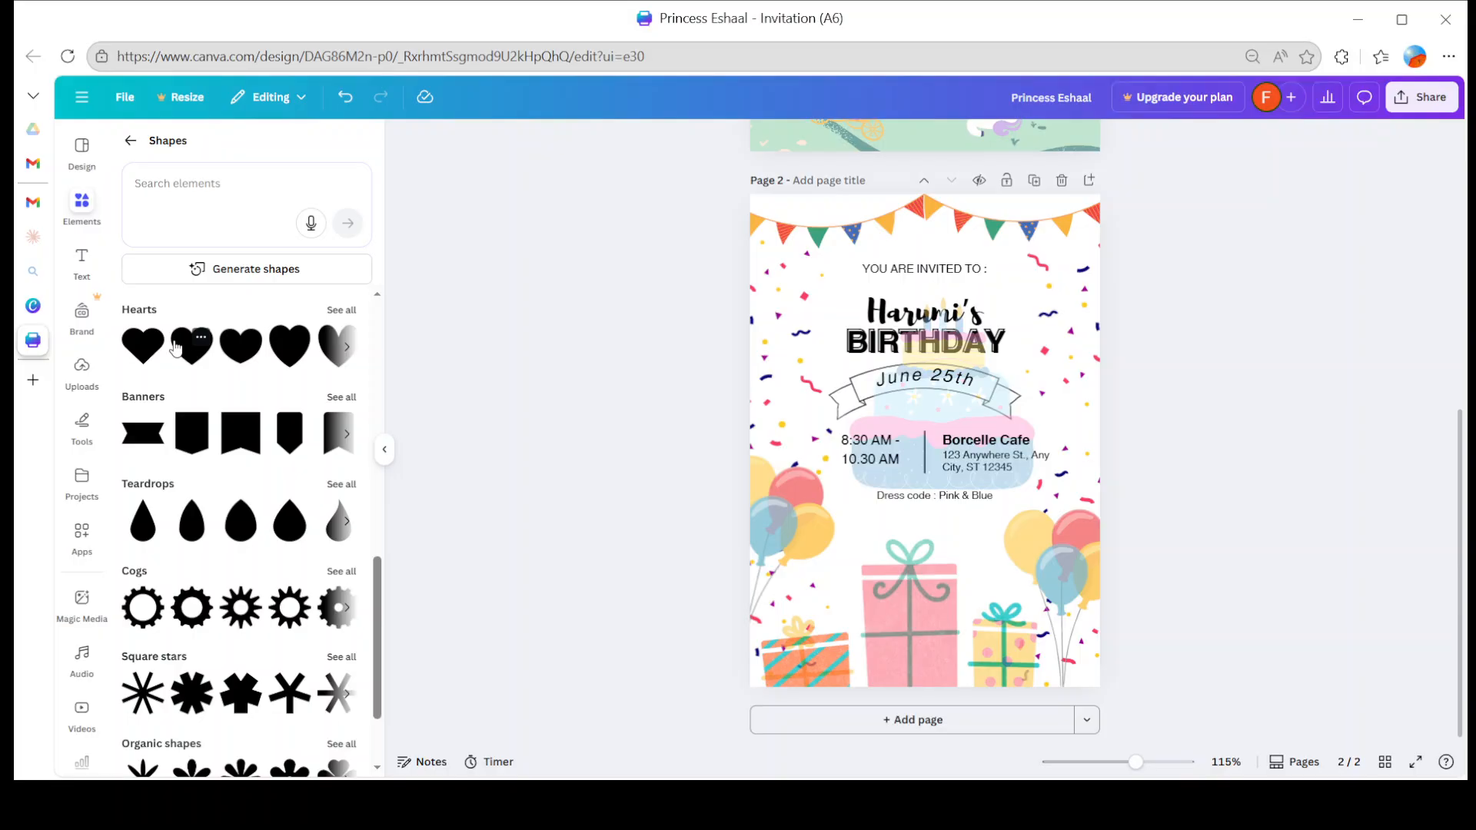
left_click(329, 313)
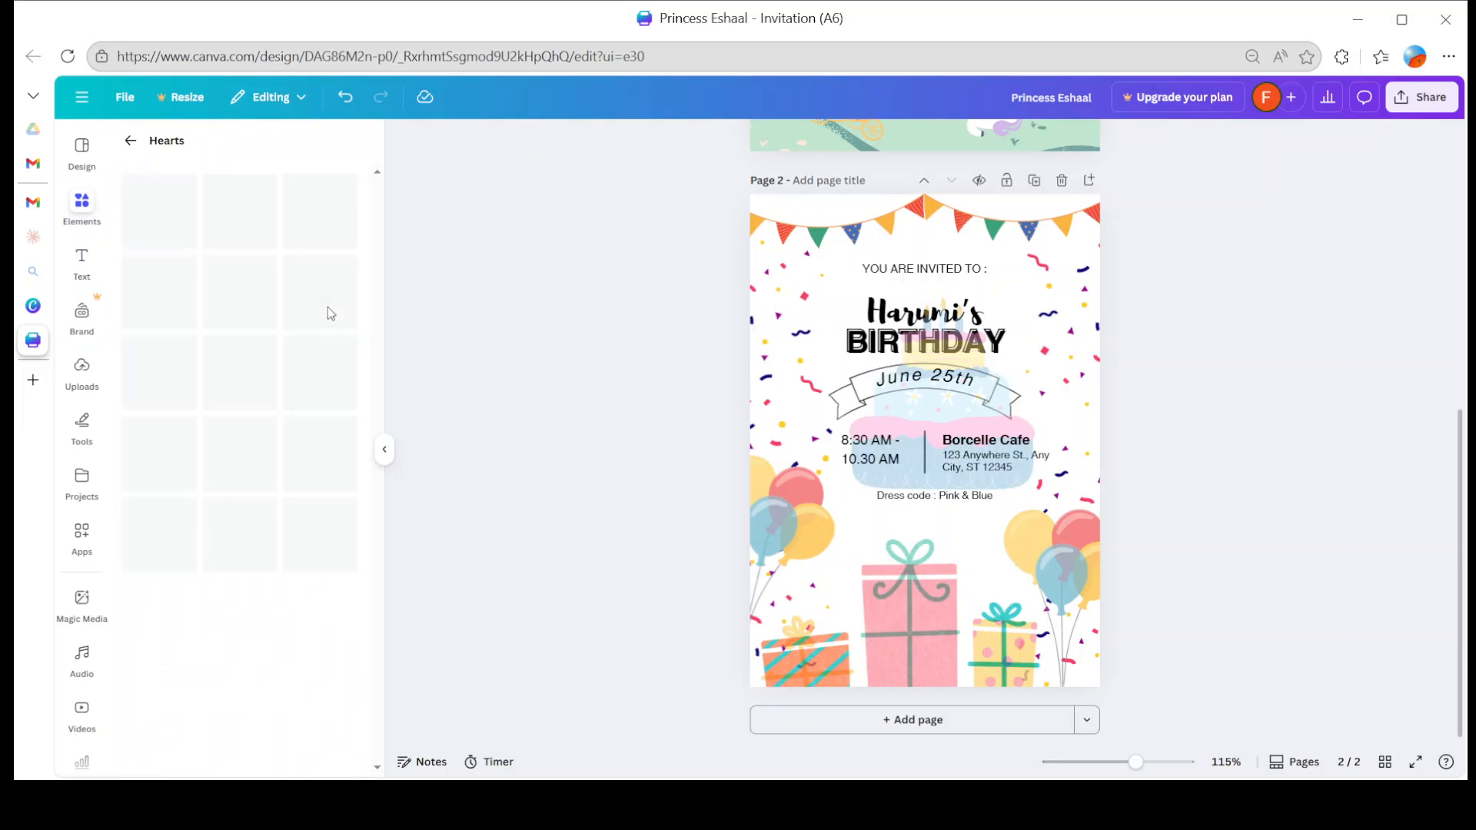
left_click(131, 140)
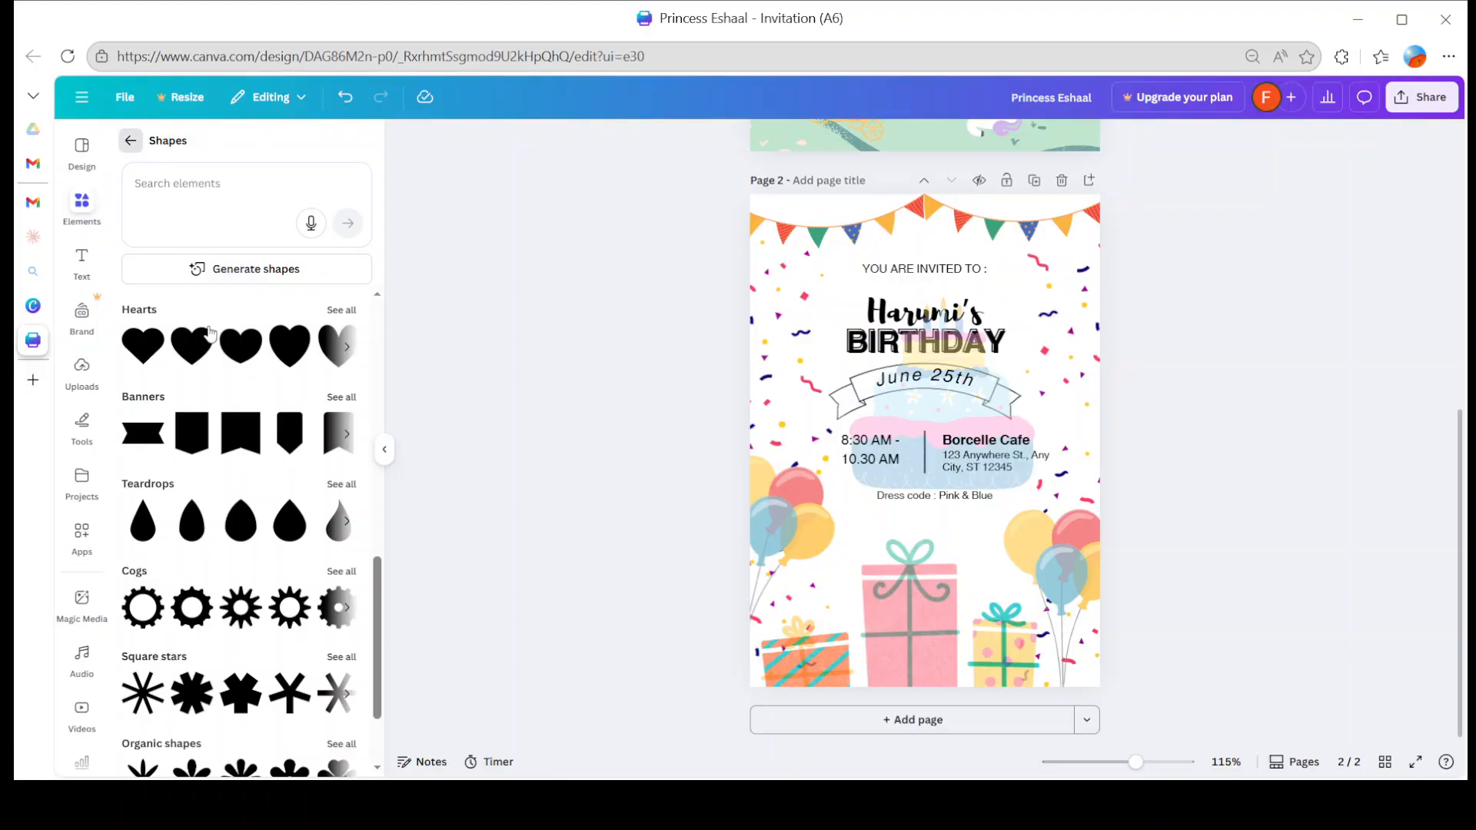
left_click(134, 141)
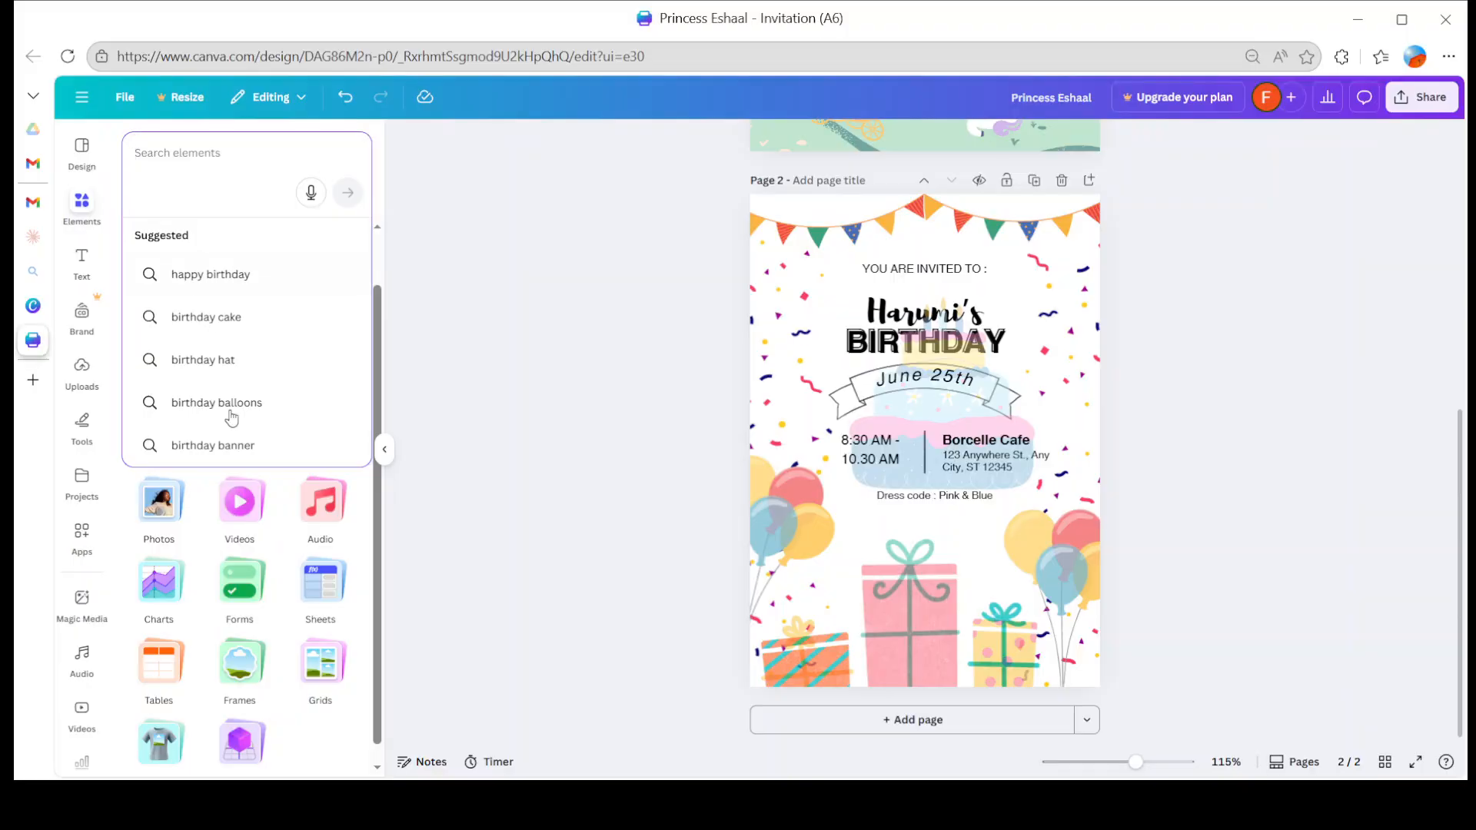
left_click(463, 621)
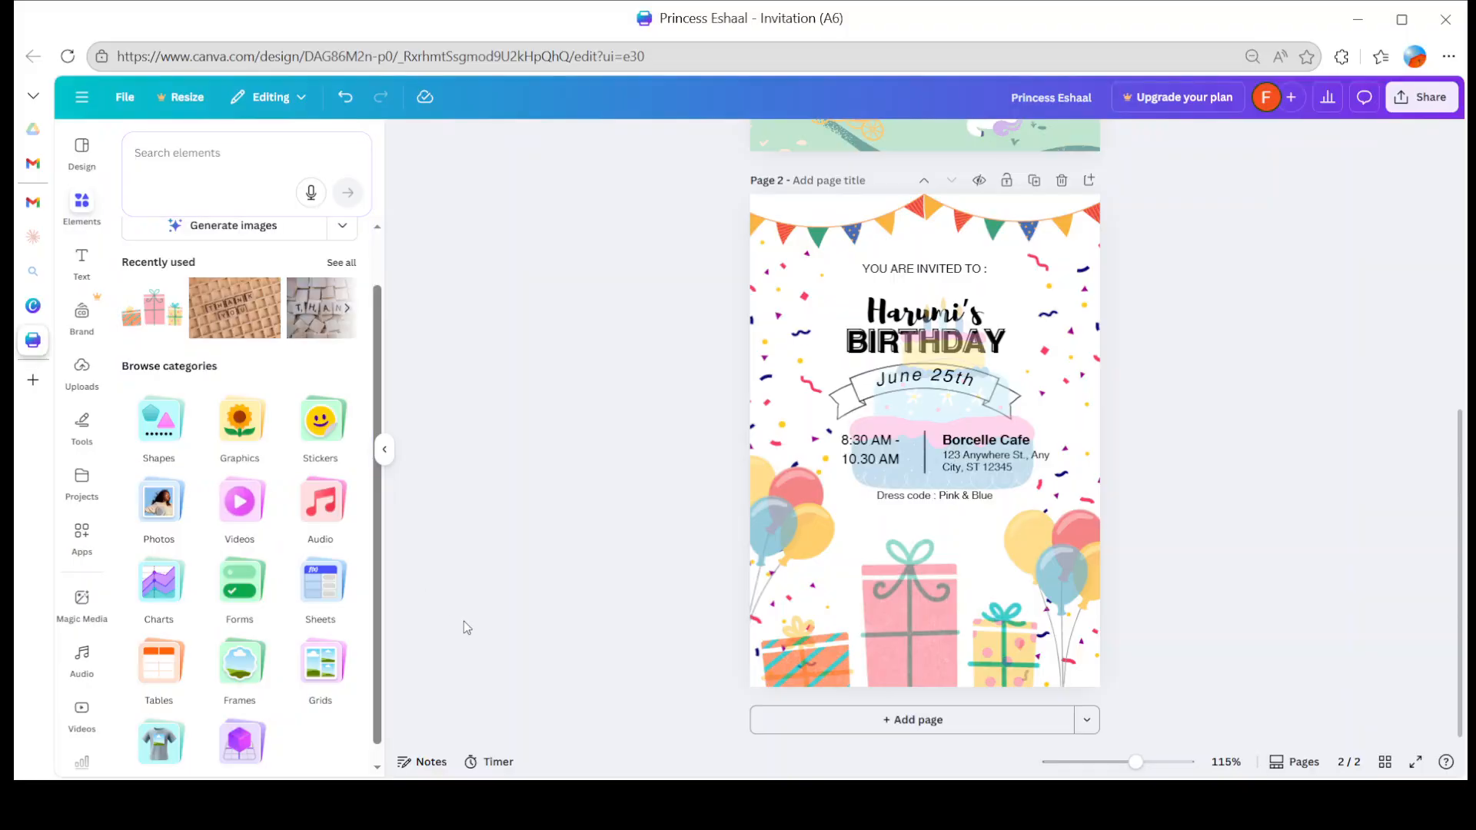
- Browse the Graphics category of the elements library, from the recommendations down through the themed collections
left_click(243, 425)
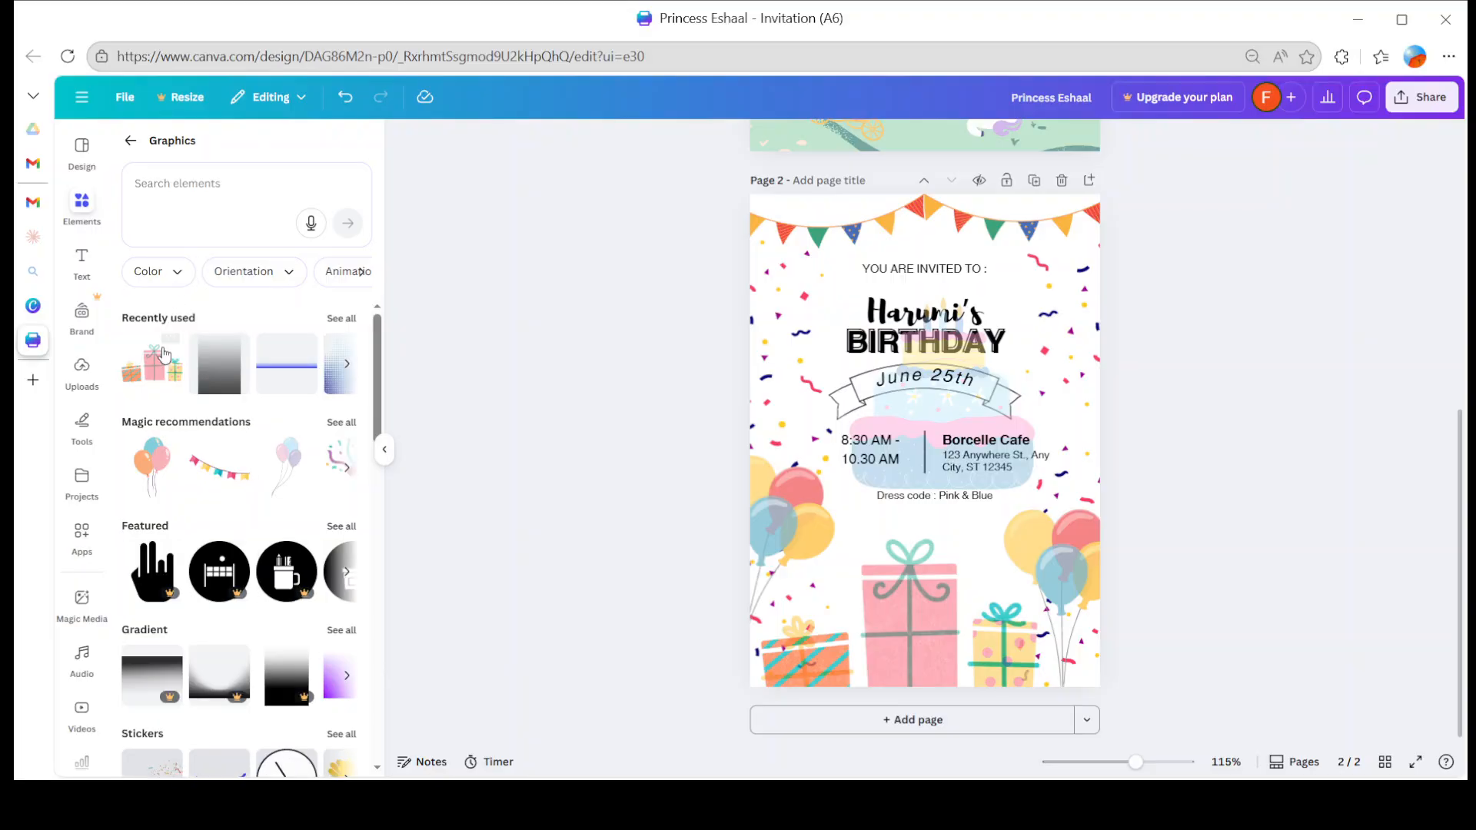
mouse_move(171, 355)
scroll(275, 517, "down", 10)
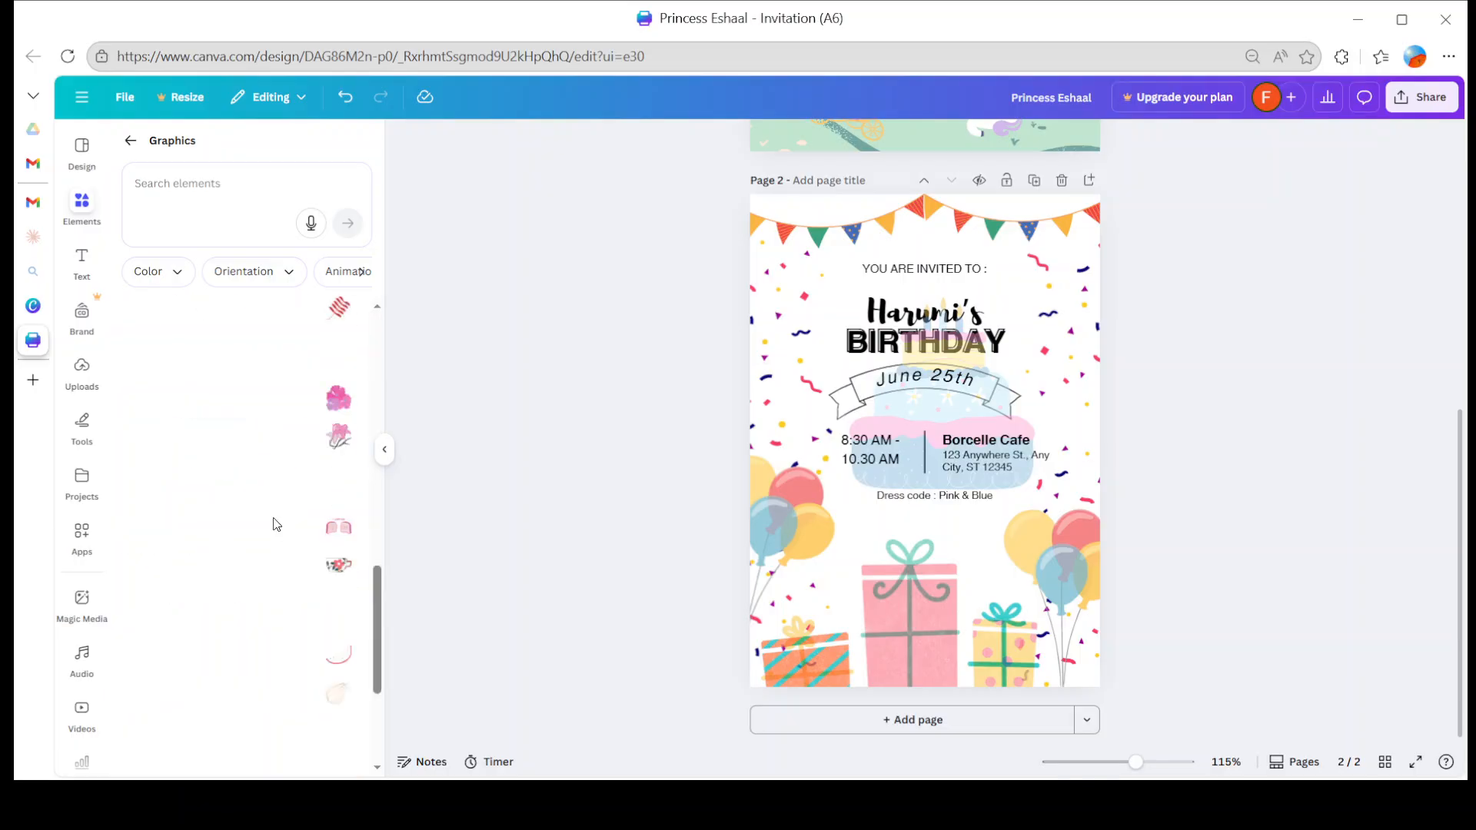
scroll(275, 525, "down", 3)
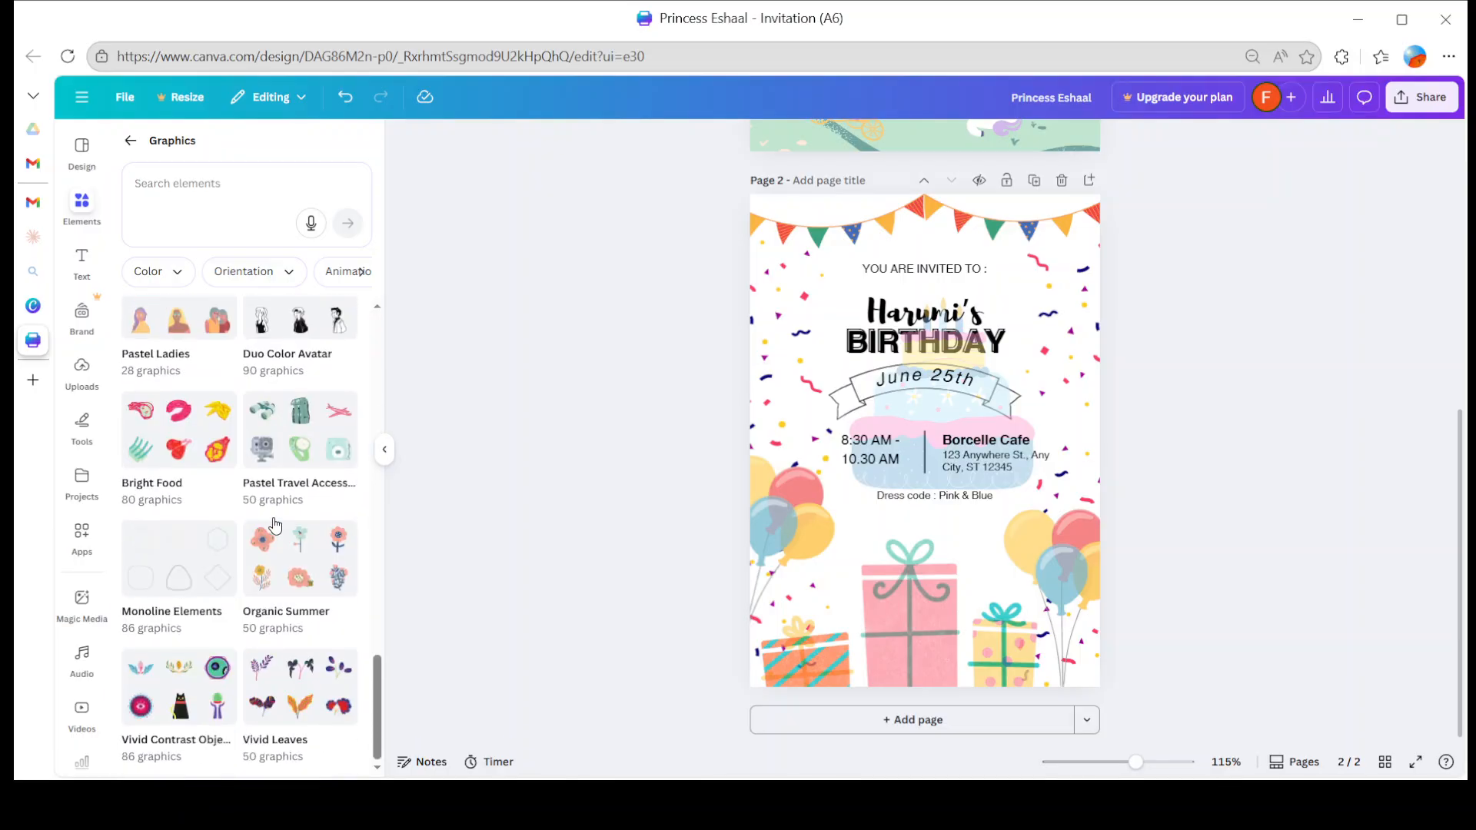
scroll(275, 524, "up", 12)
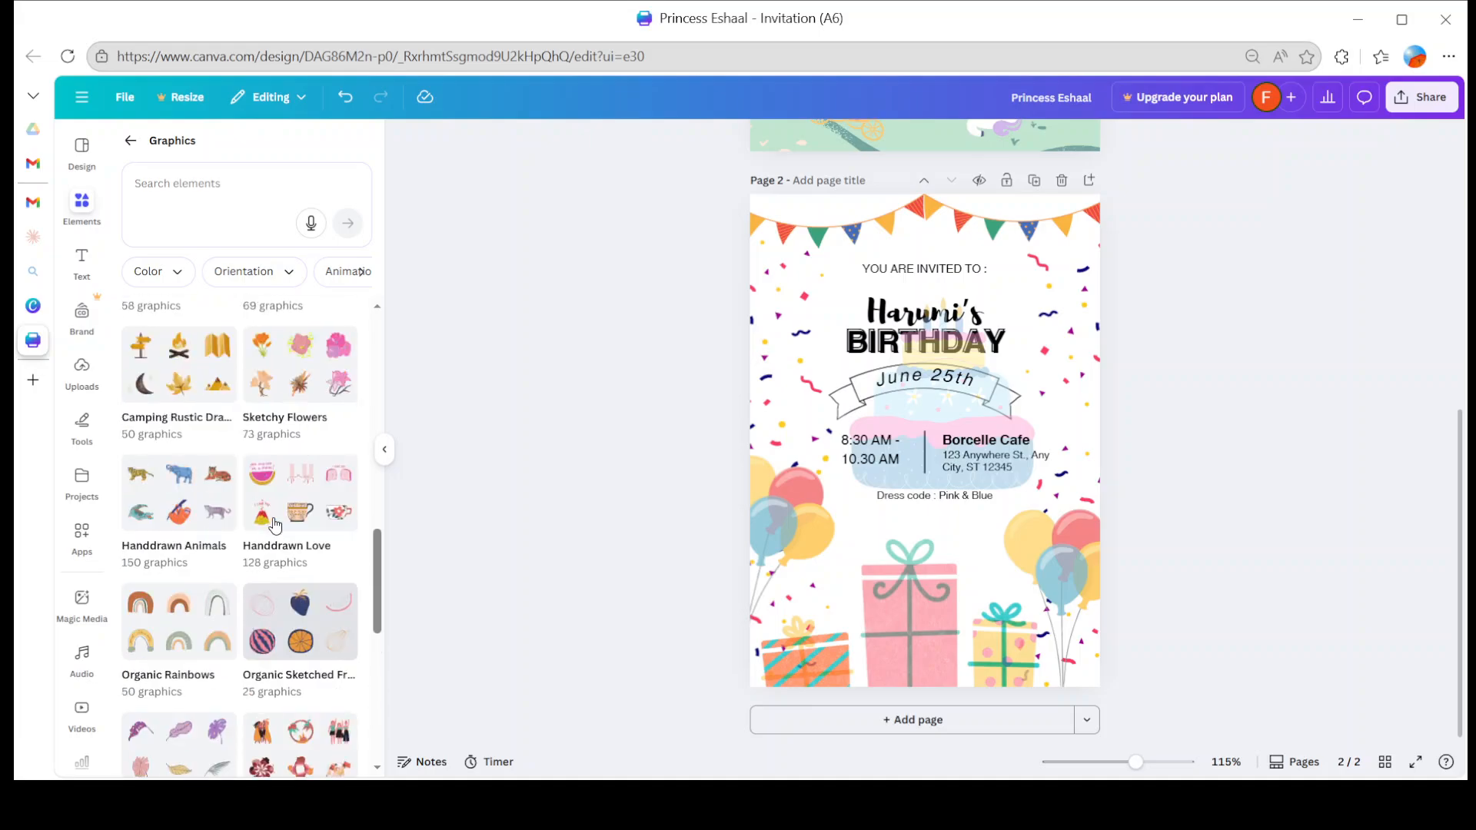
scroll(275, 526, "down", 1)
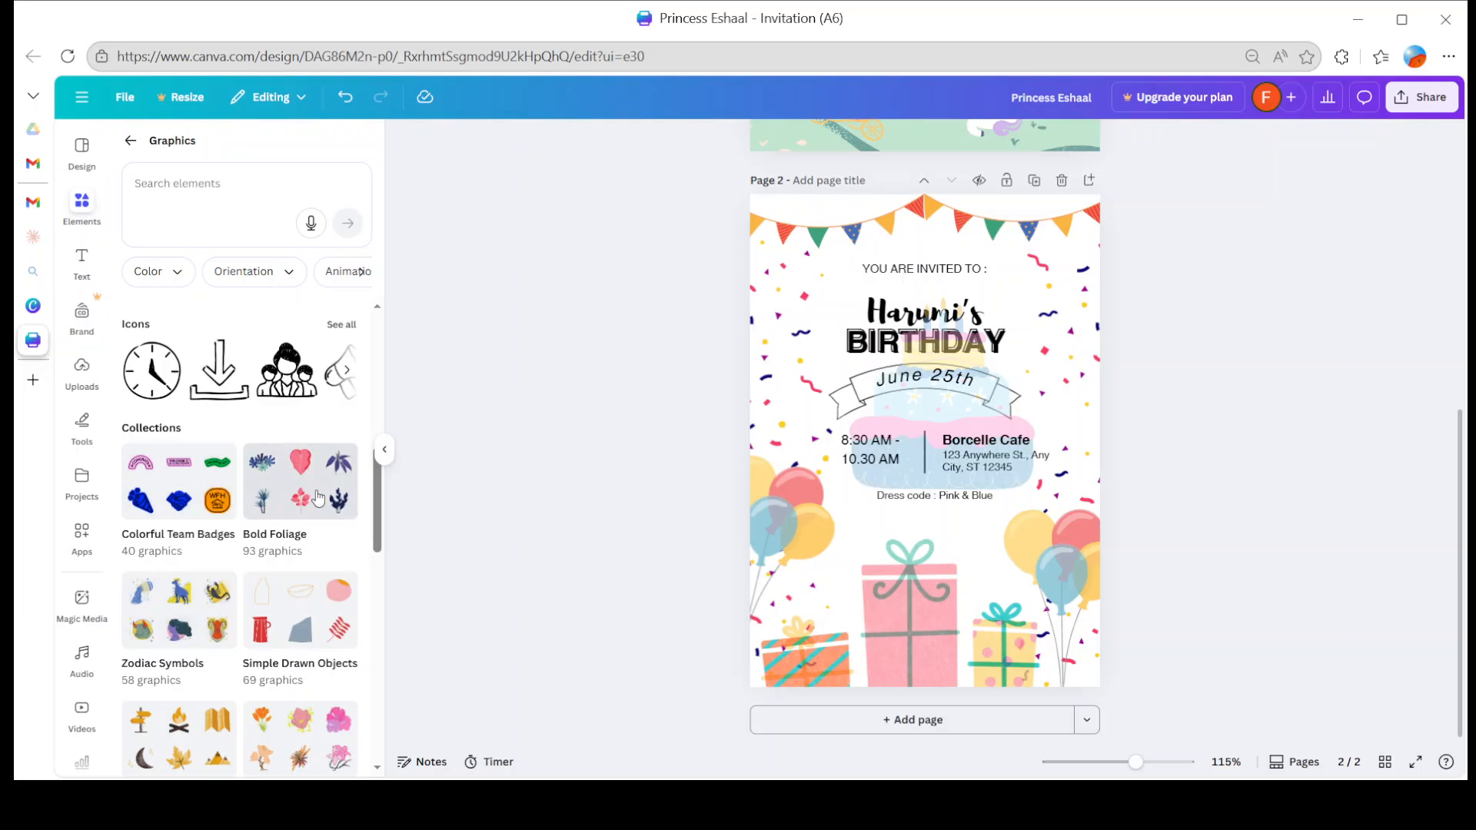
scroll(318, 499, "up", 3)
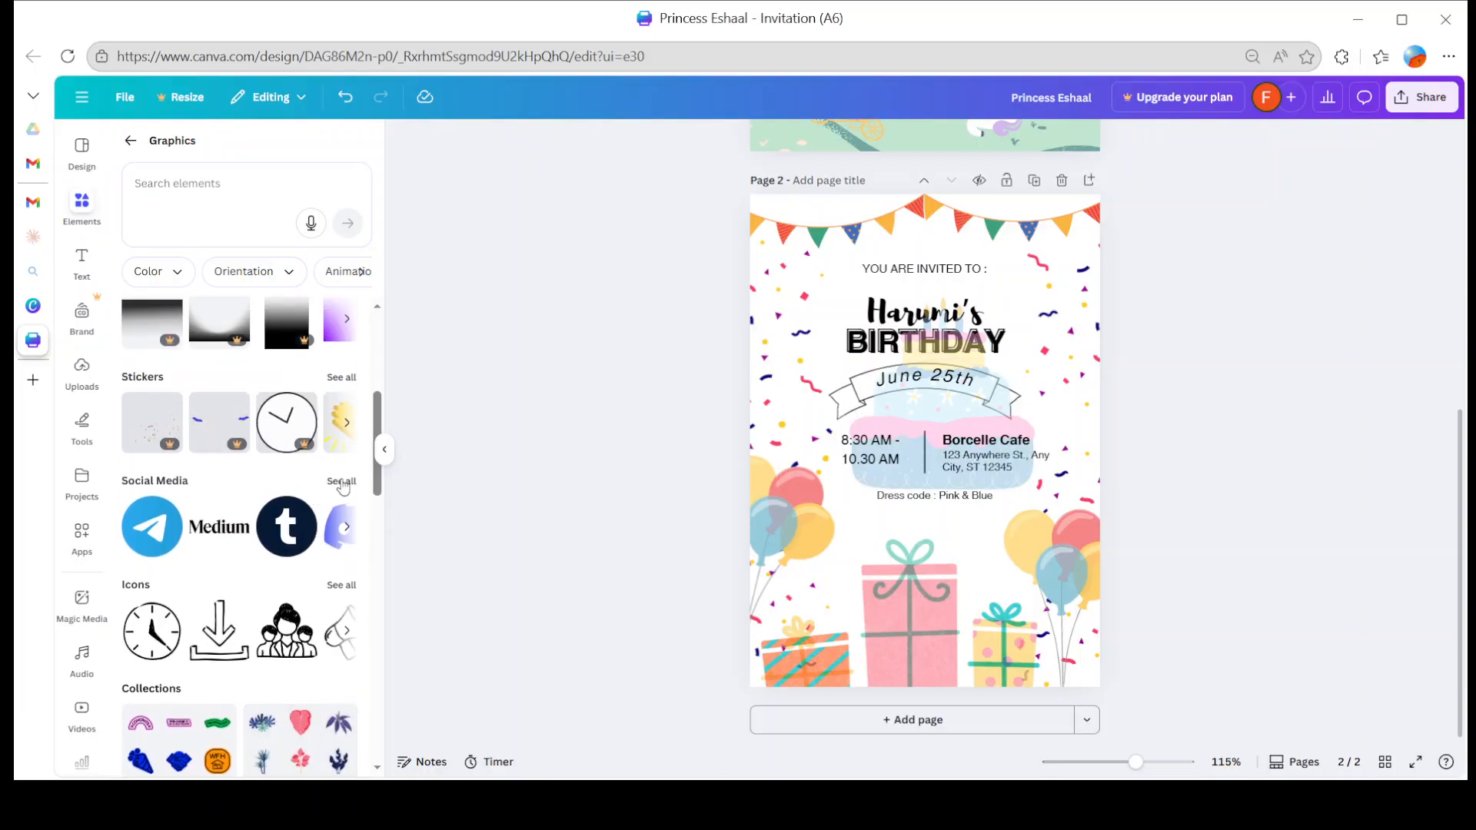
- Examine the full set of Social Media graphics and return to the element categories
left_click(342, 481)
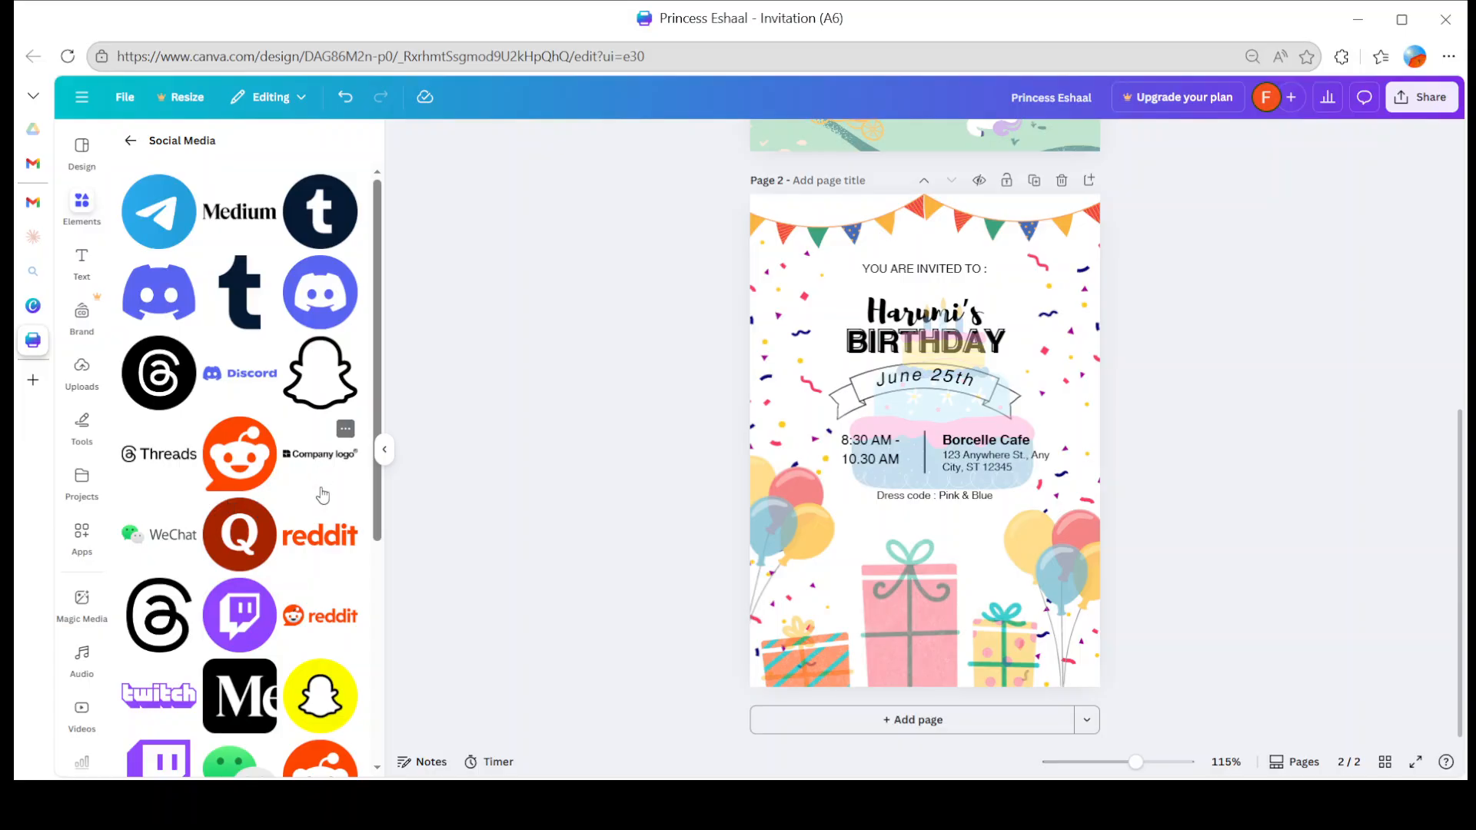
scroll(303, 606, "down", 5)
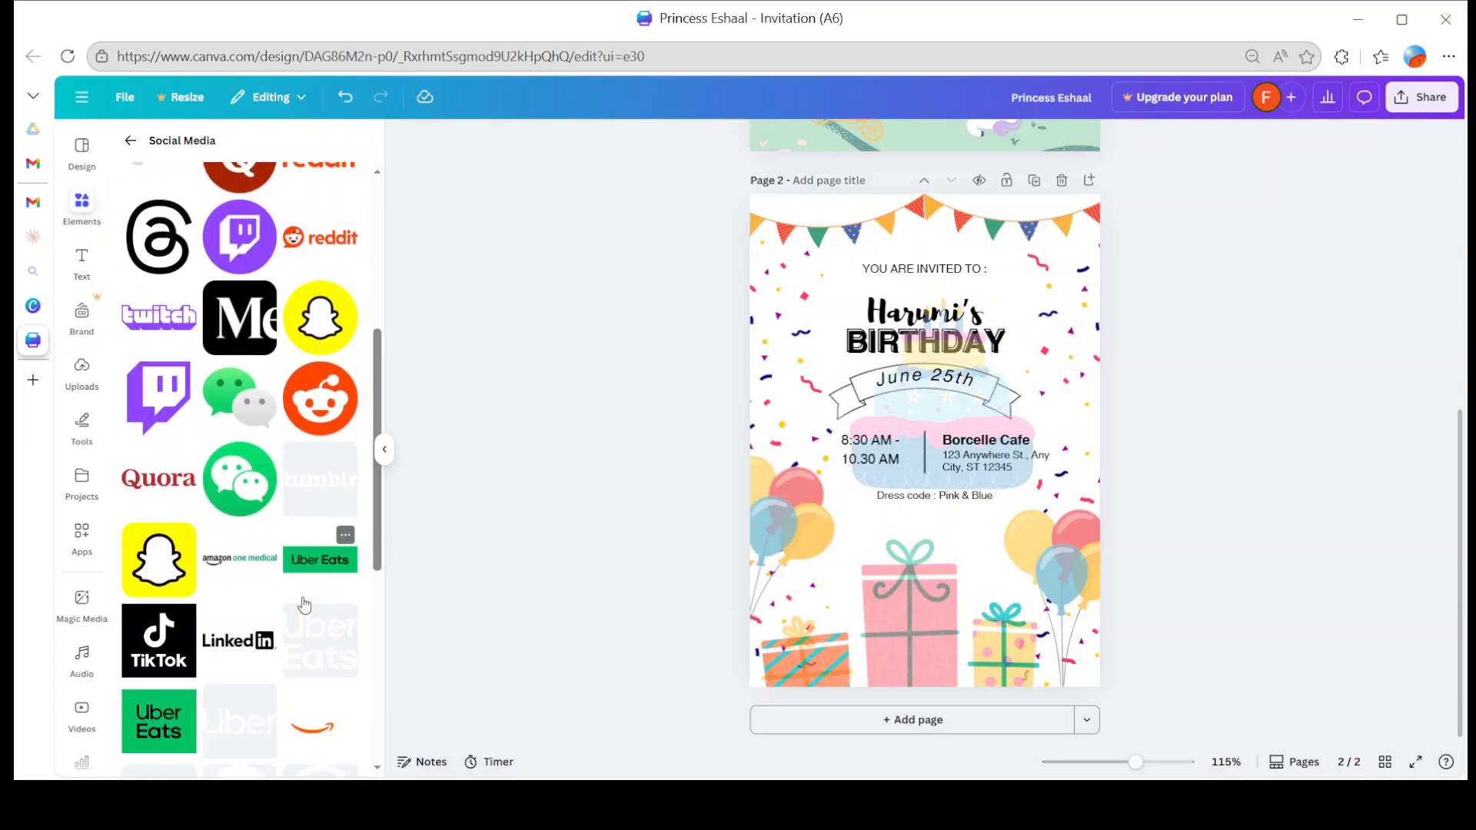
scroll(305, 606, "down", 6)
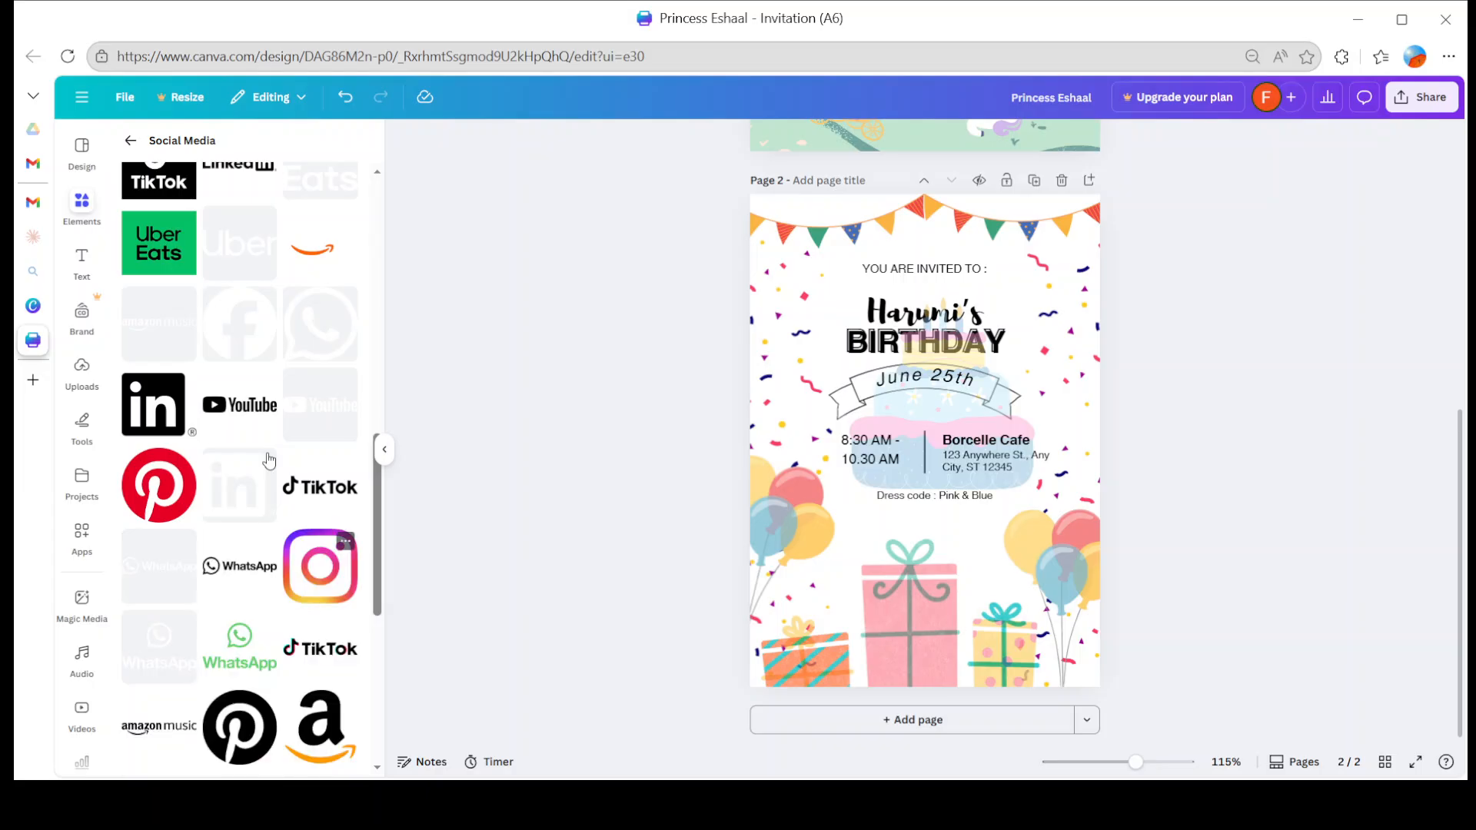
left_click(130, 140)
scroll(204, 370, "up", 5)
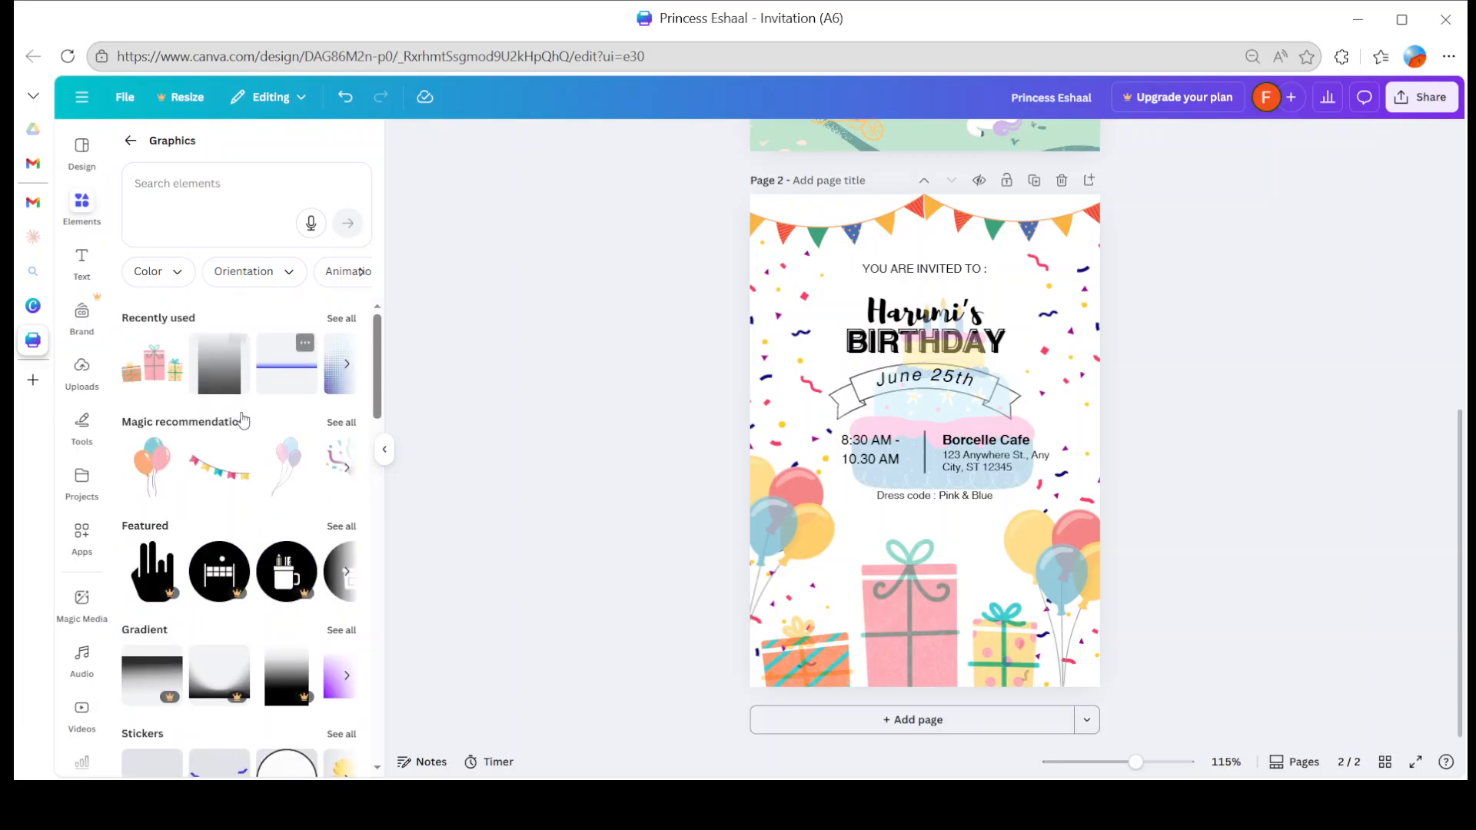
left_click(145, 152)
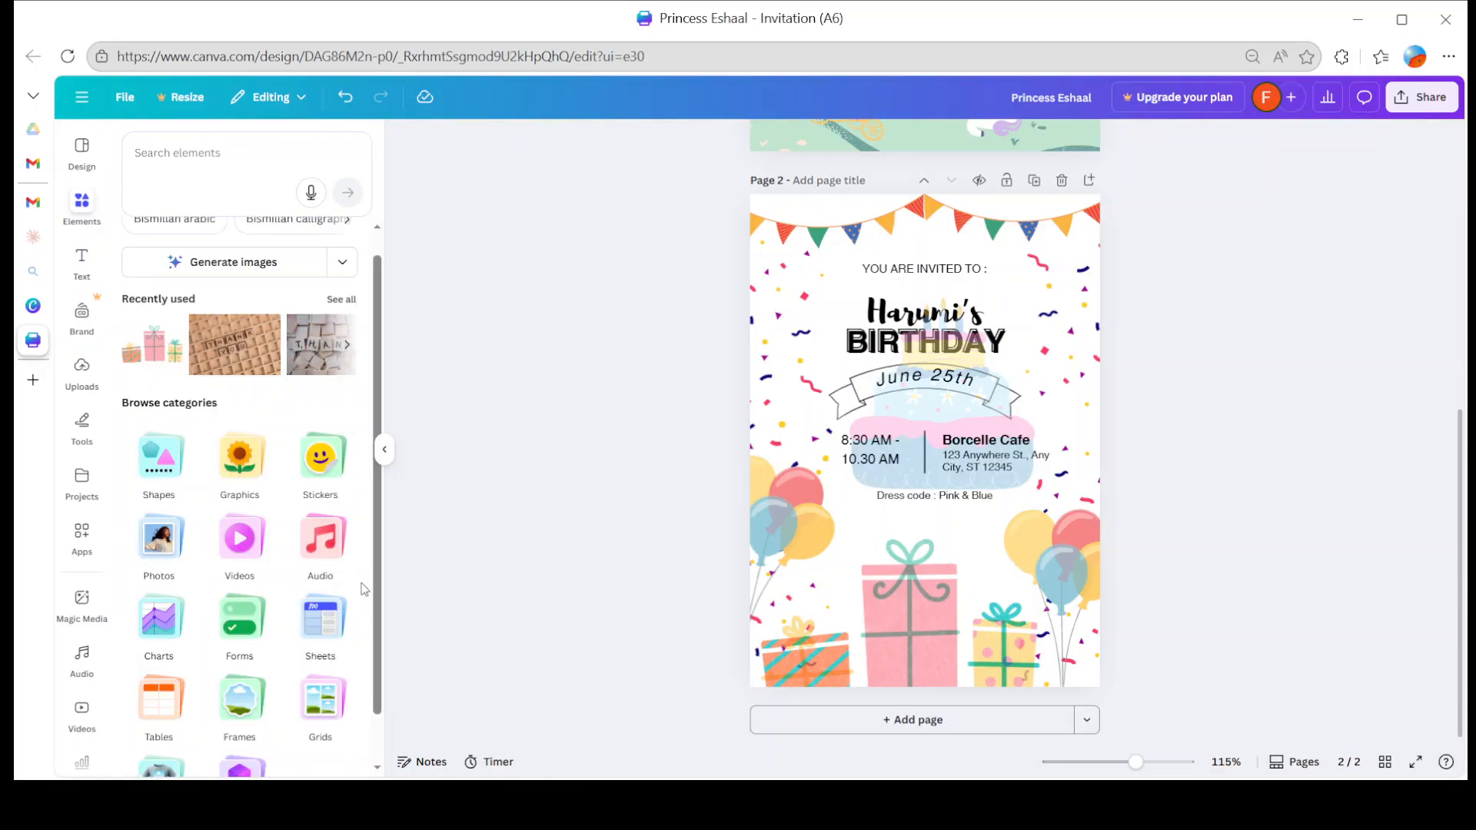
- View the Stickers category of the elements library and open the Photos category
left_click(334, 468)
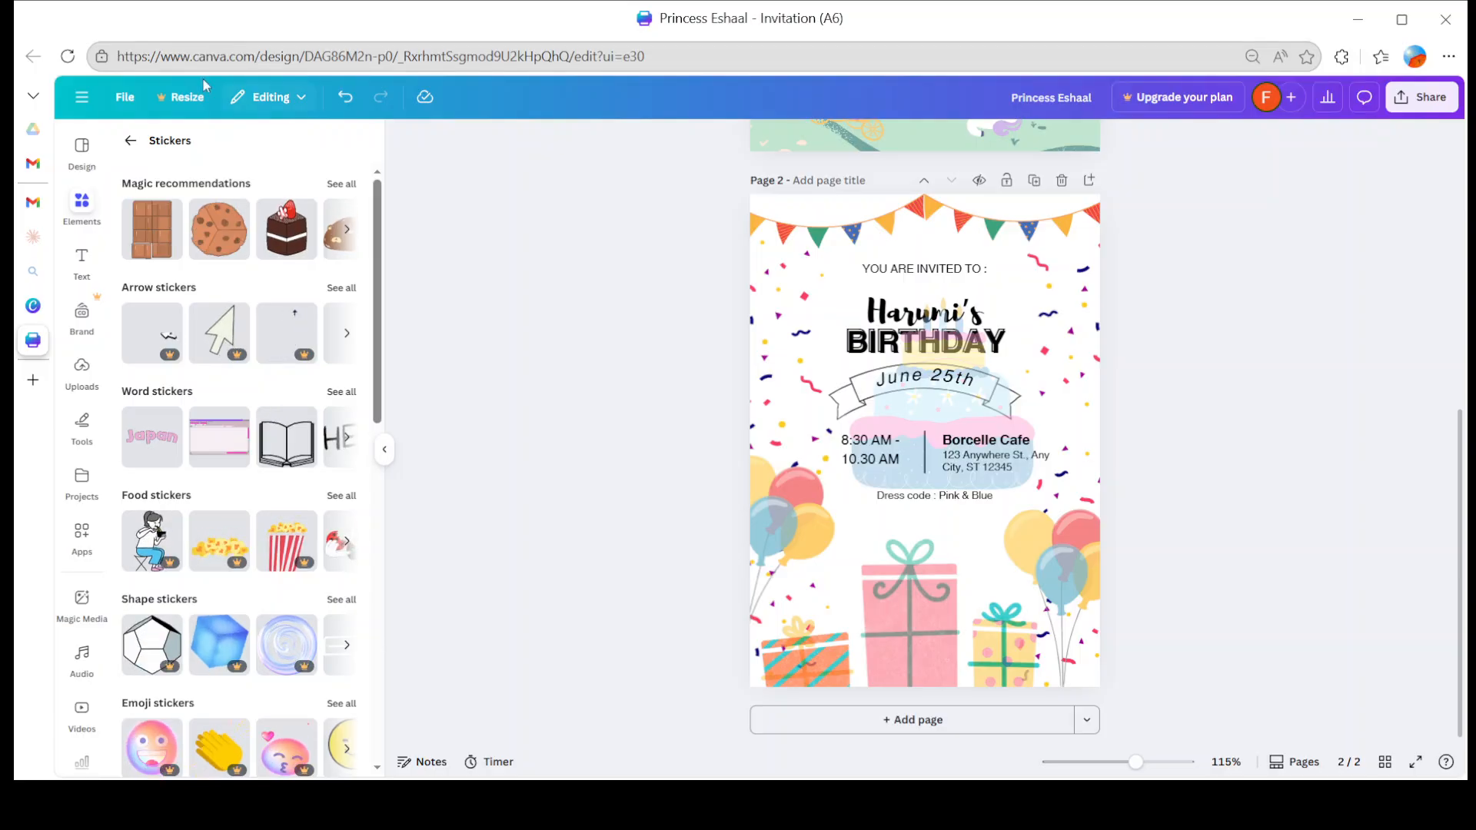
left_click(135, 141)
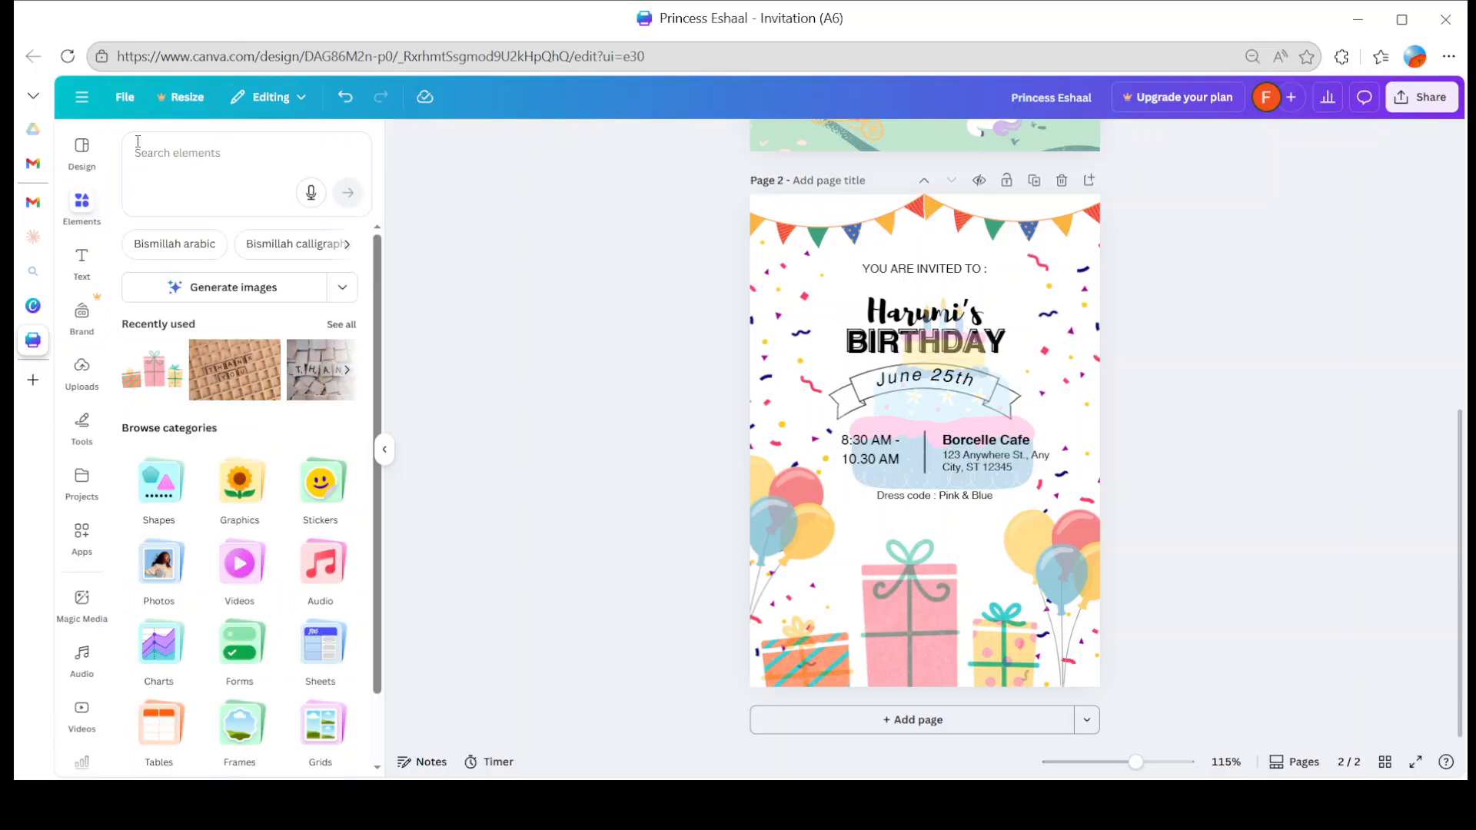
left_click(148, 576)
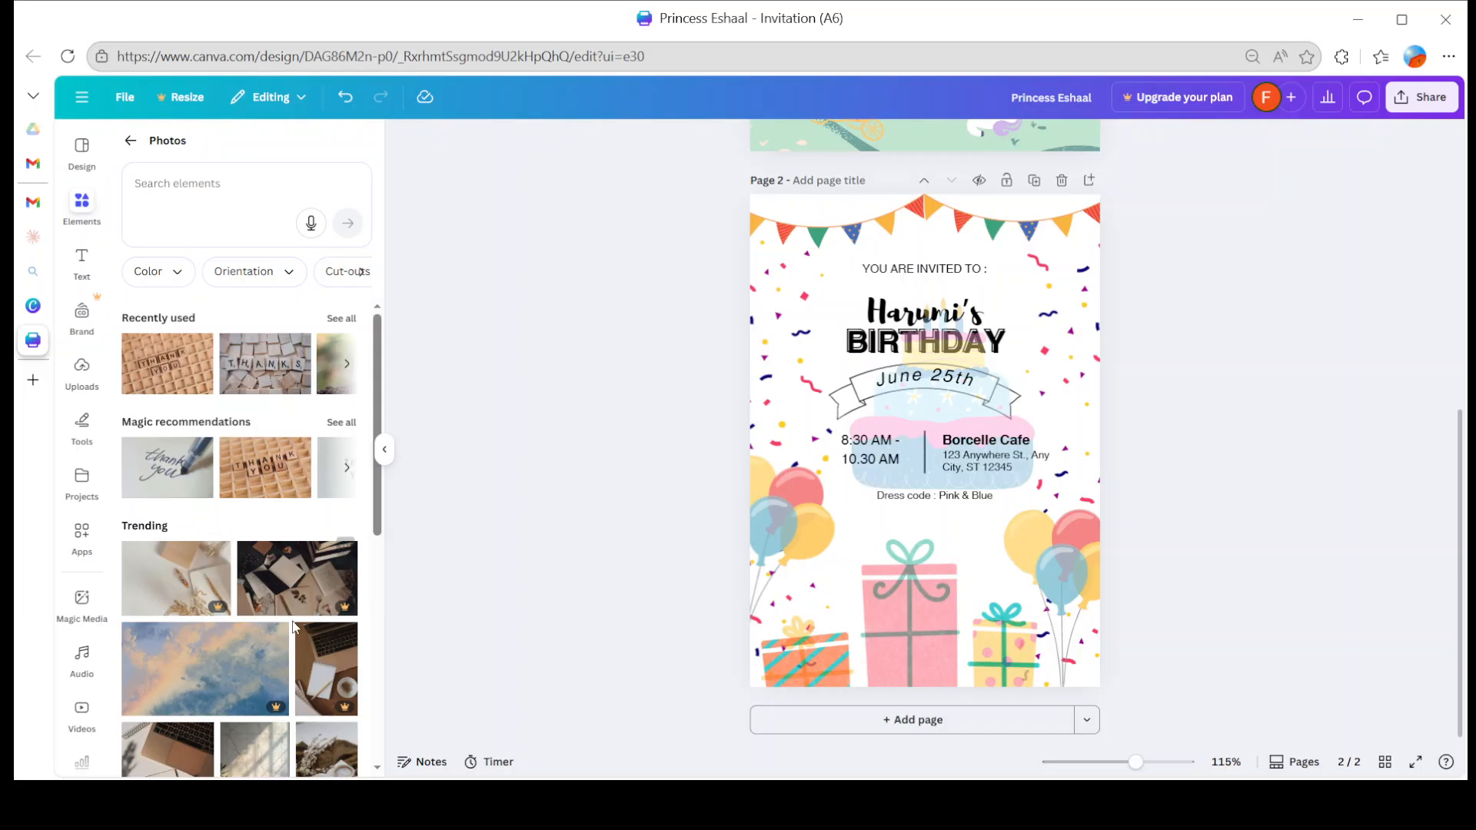
- Browse the trending photos and search the photo library for "vintage"
scroll(292, 621, "down", 5)
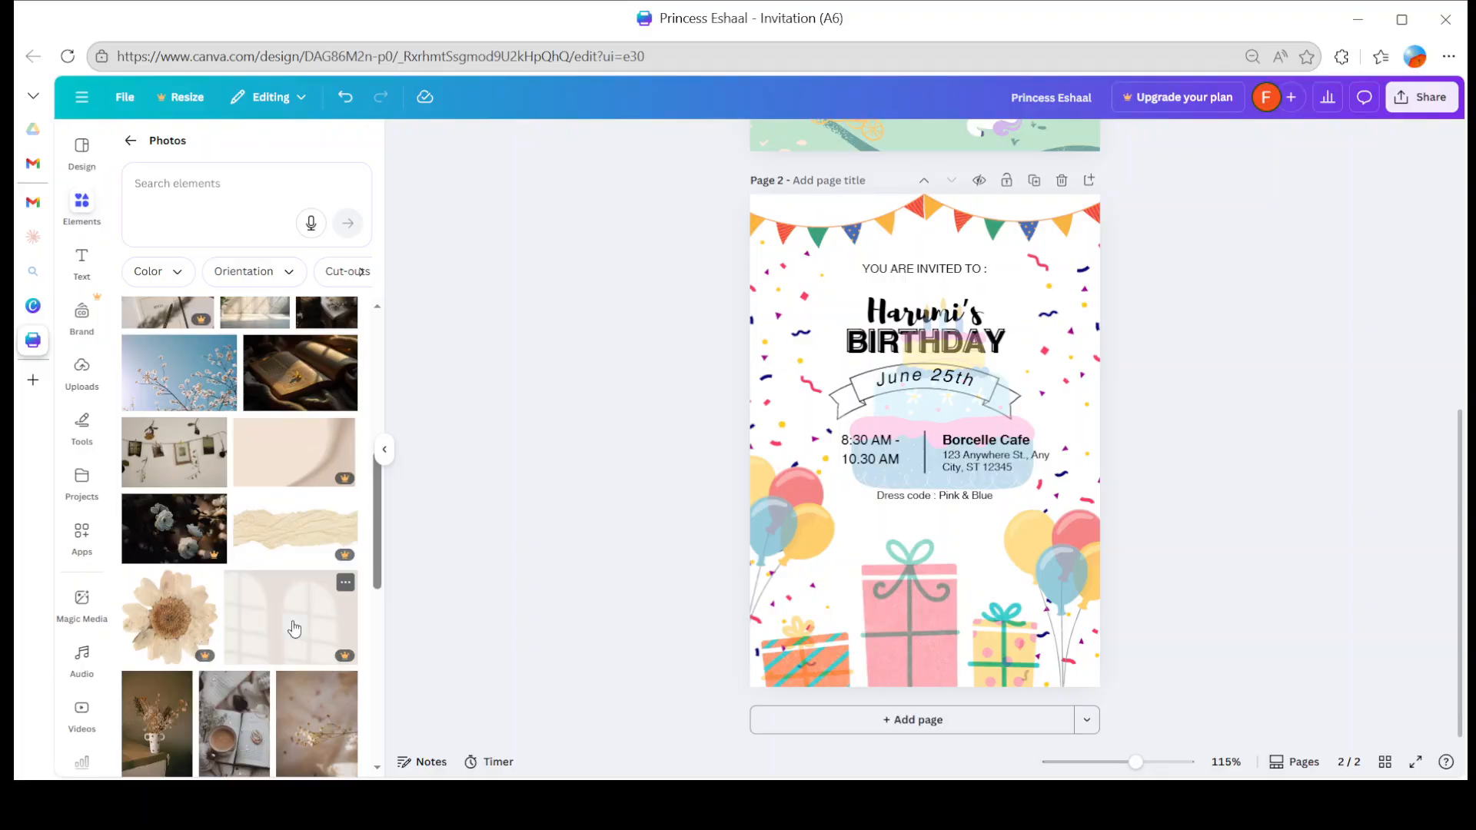
scroll(292, 621, "up", 10)
left_click(260, 196)
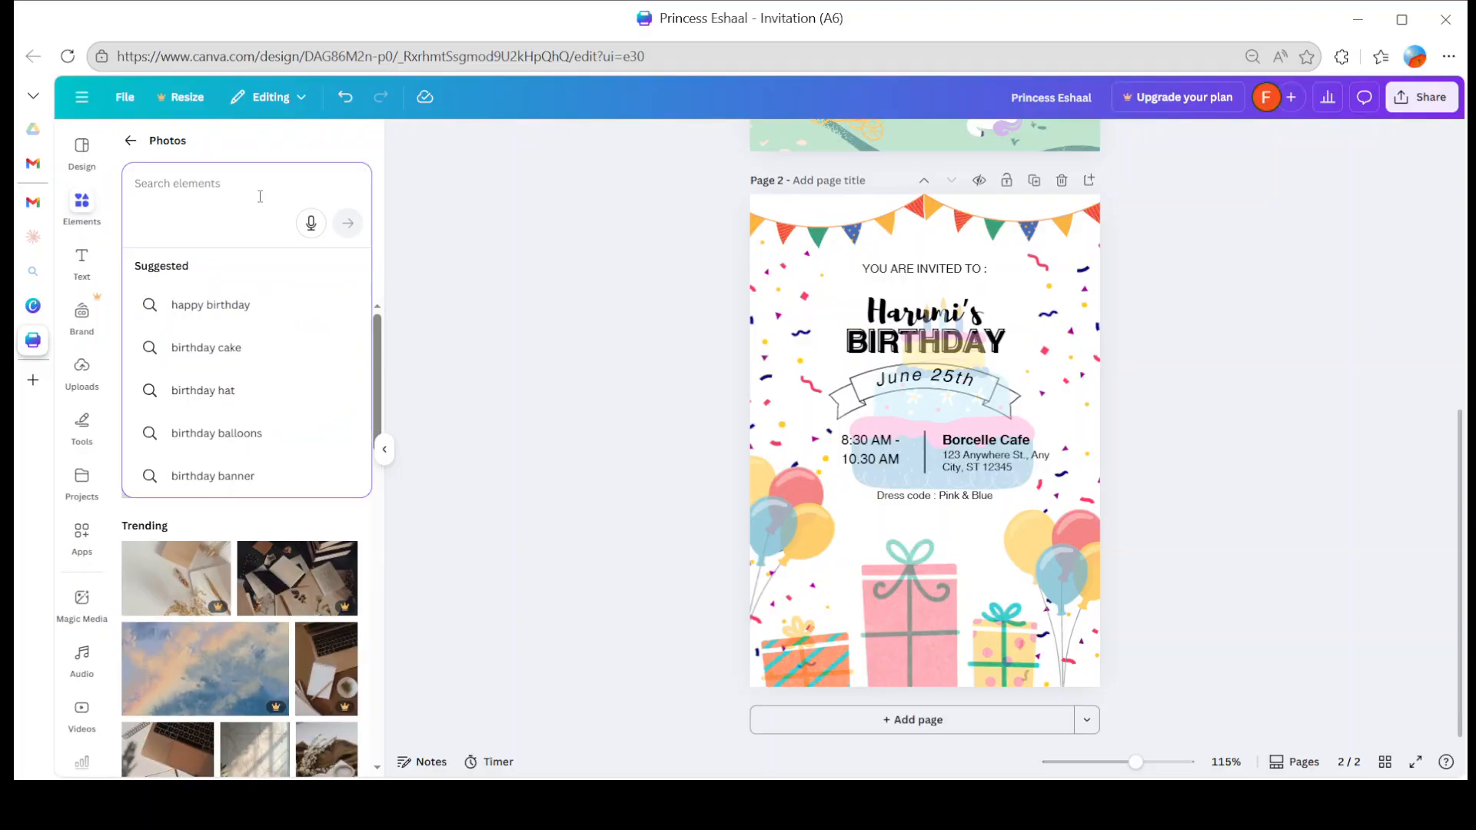
type("t")
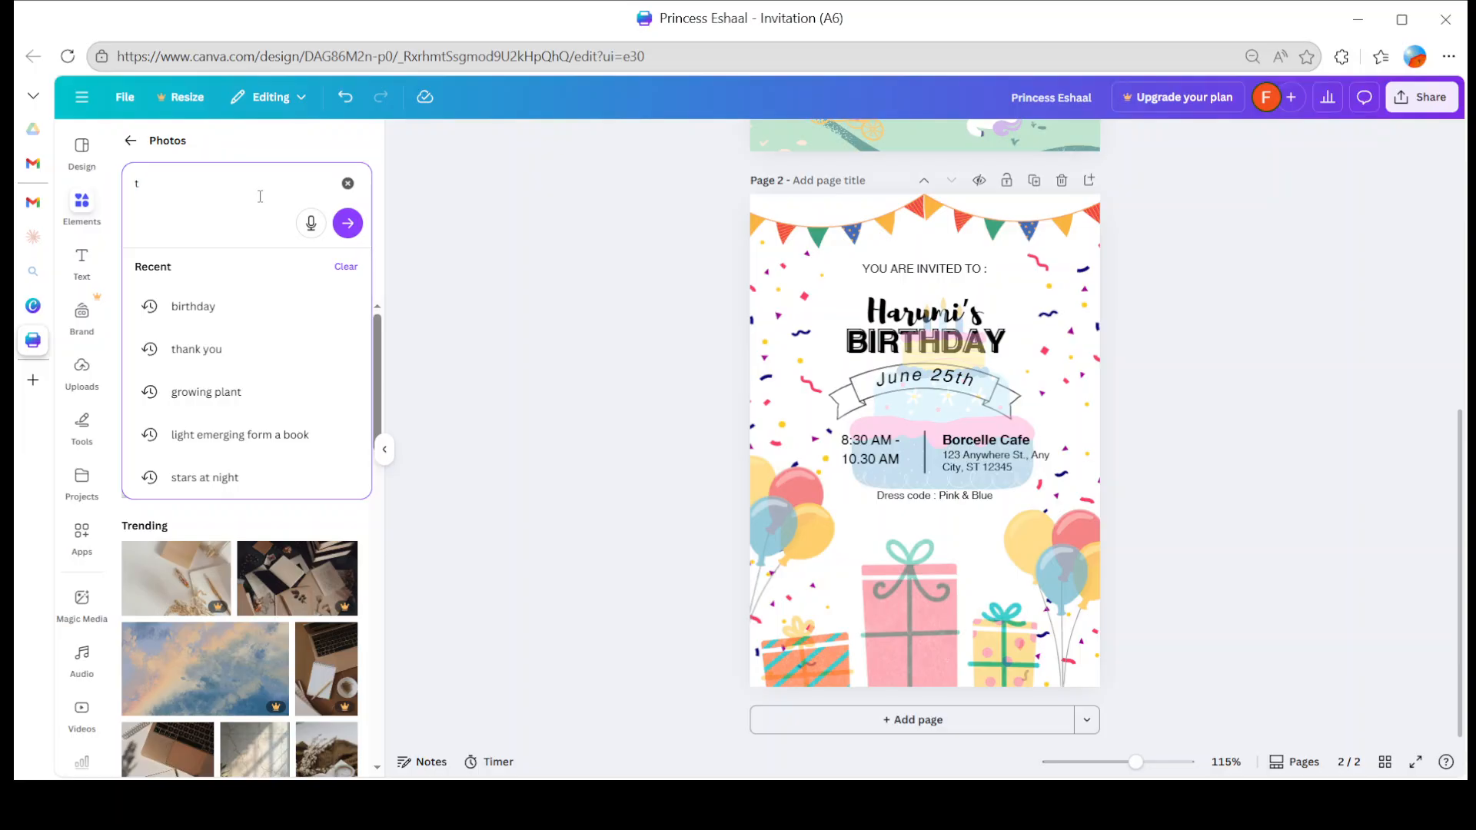
key("BackSpace")
type("vin")
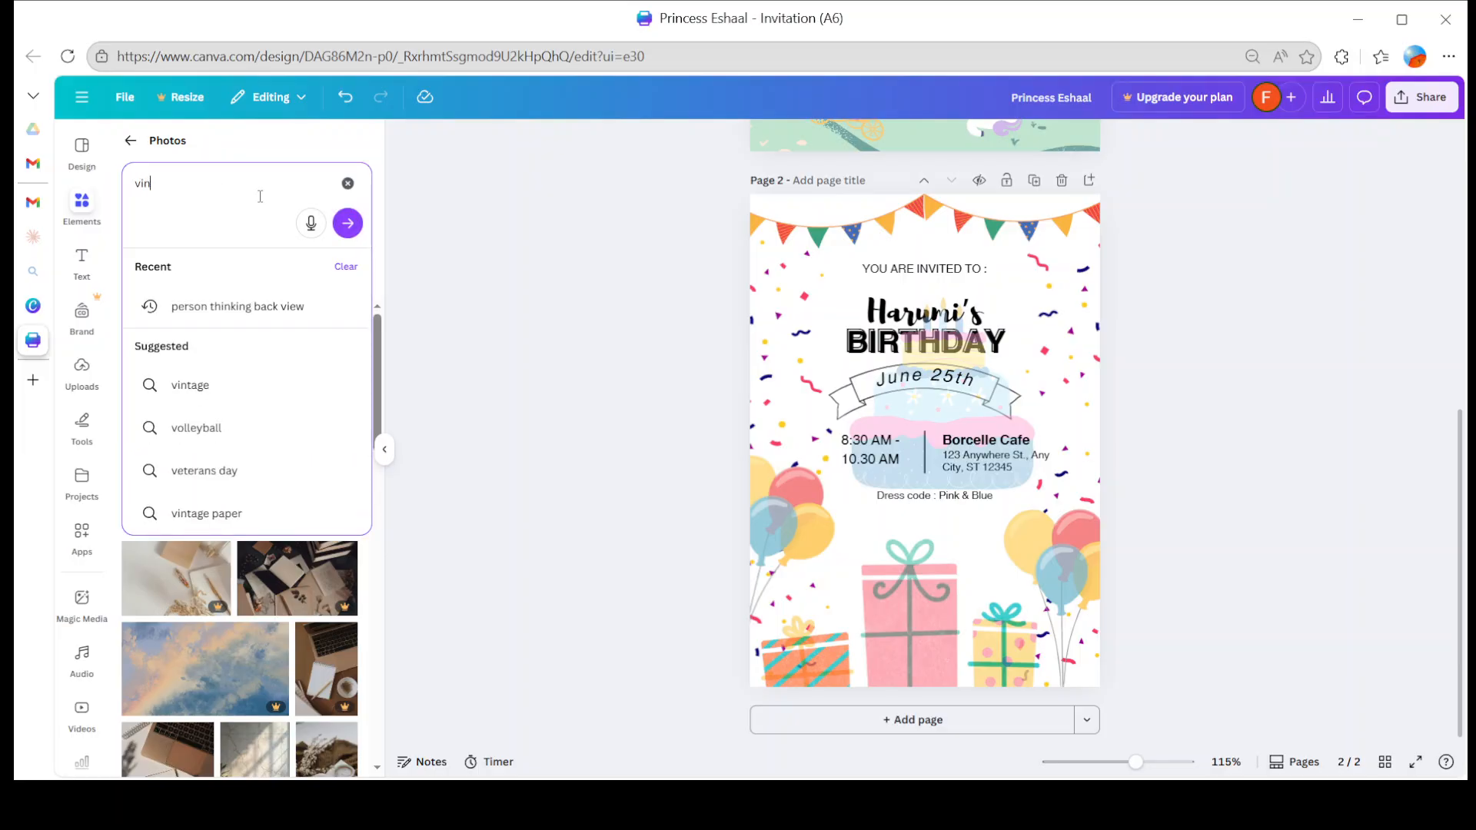
type("tage")
key("Return")
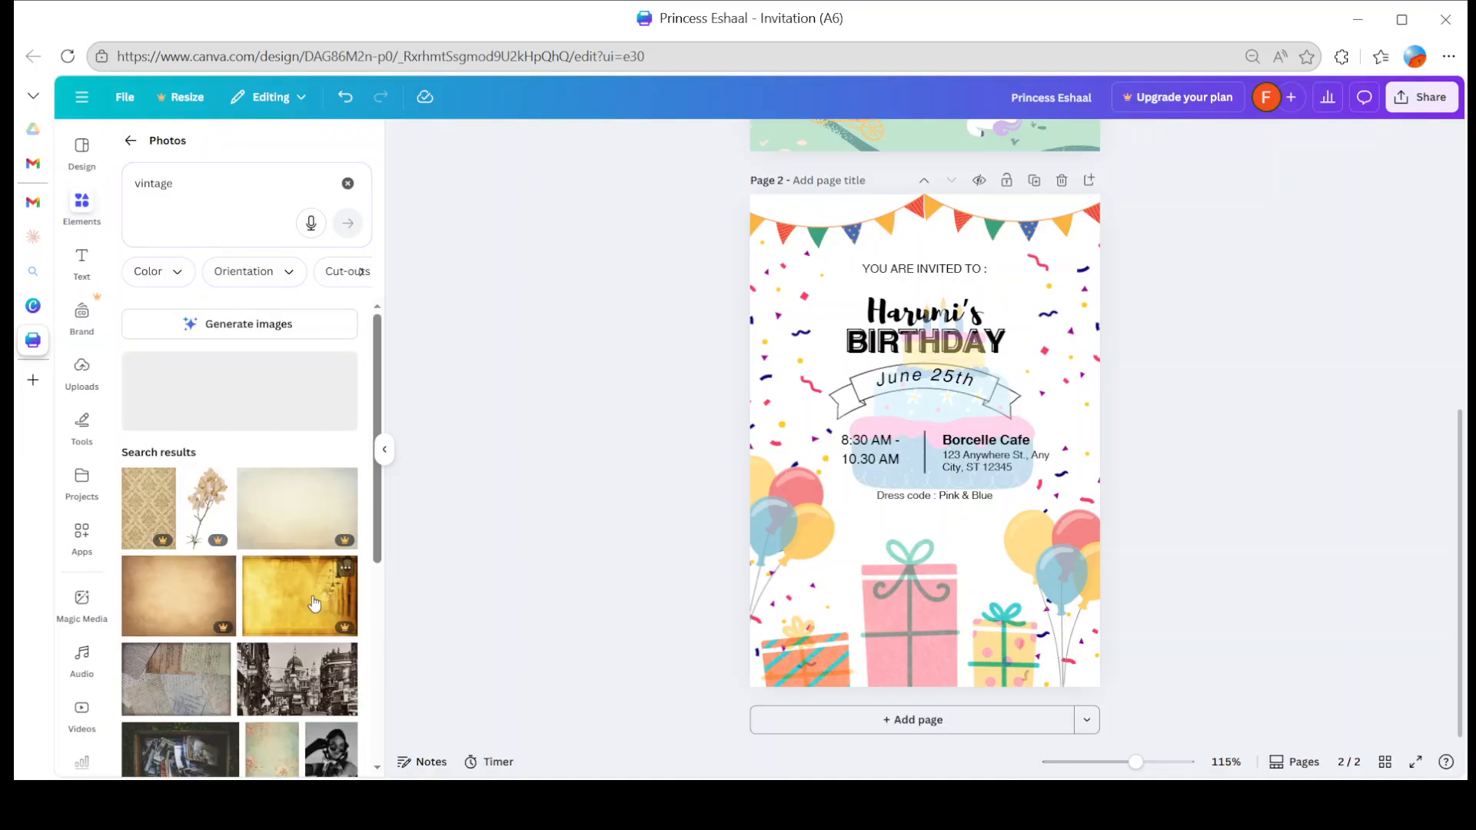
- Place the black-and-white vintage city street photo on page 2 and delete it again
left_click(315, 676)
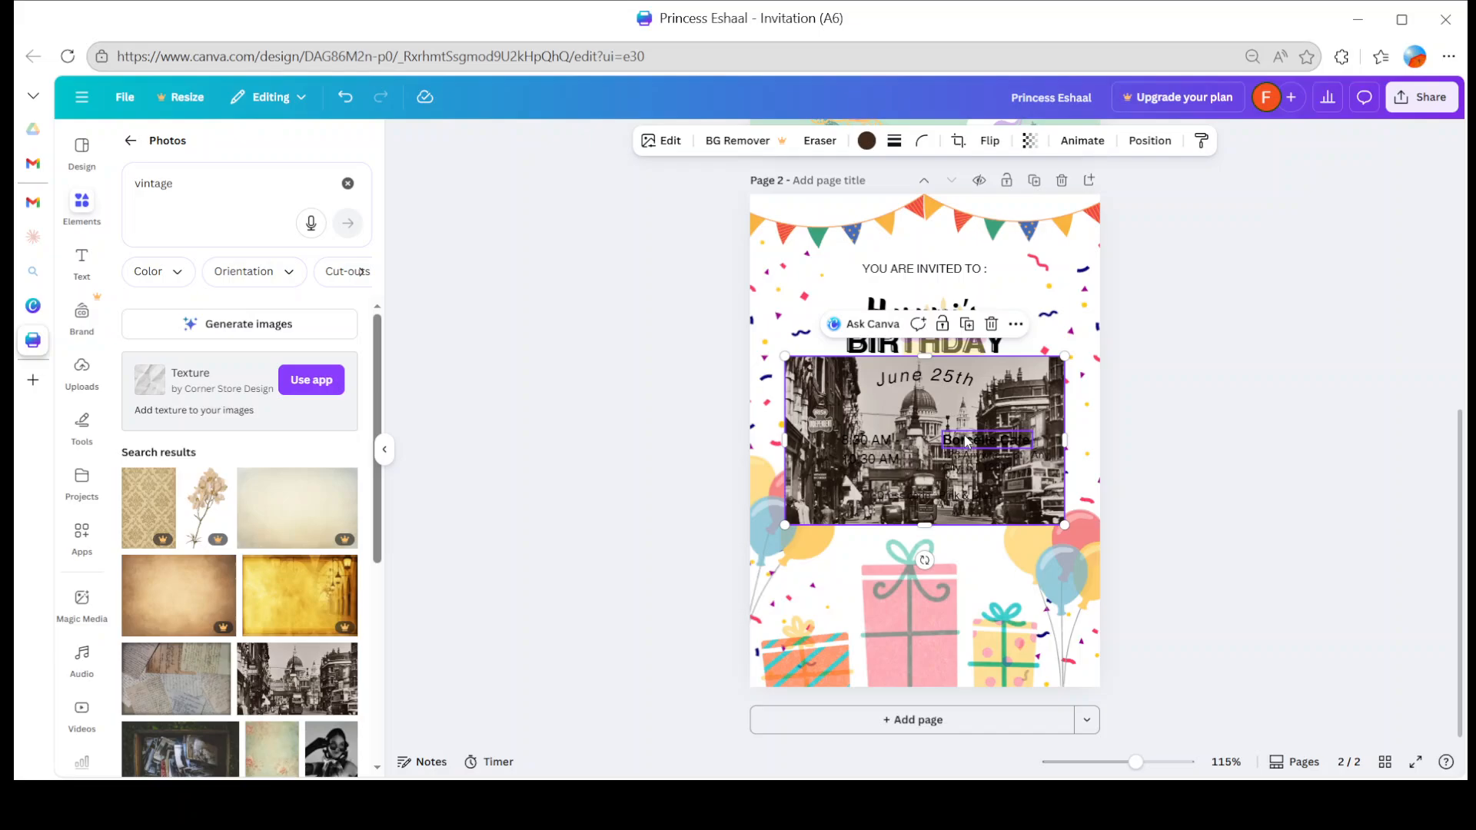
key("Delete")
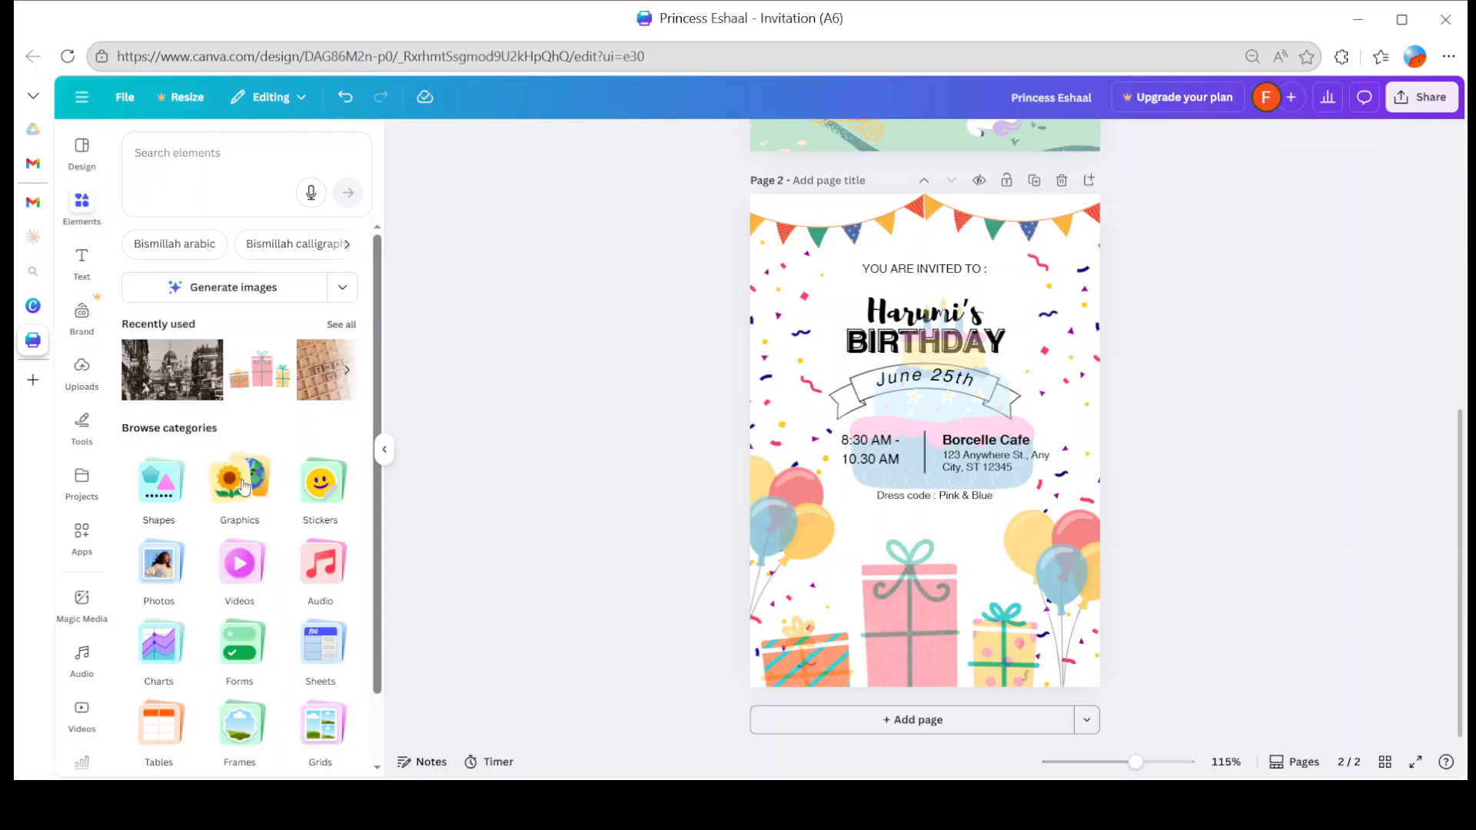
- Add a blank third page and place the recently used 5-second plasma ball video from the Videos category on it
left_click(236, 570)
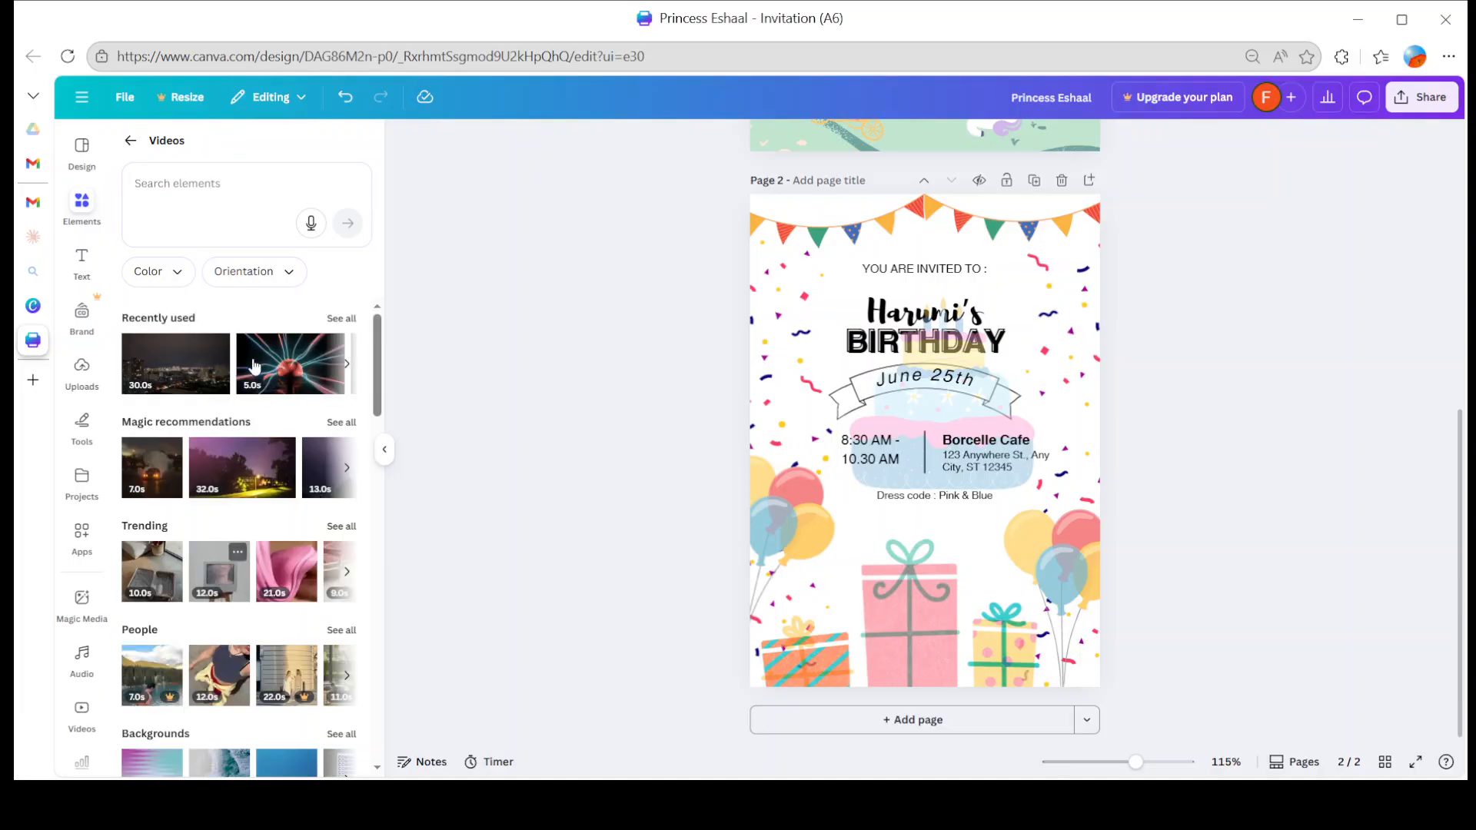
left_click(874, 727)
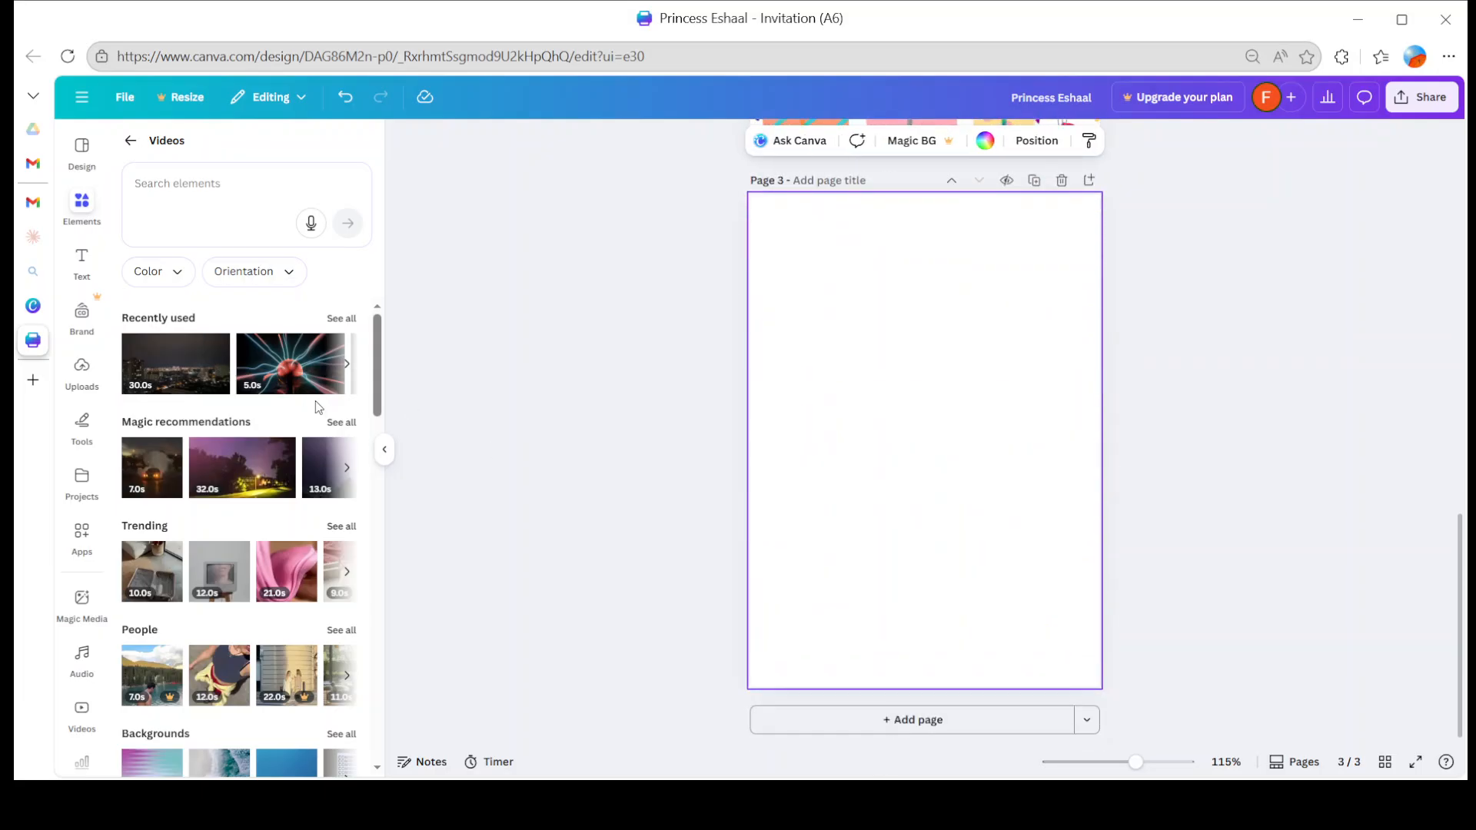
left_click(297, 377)
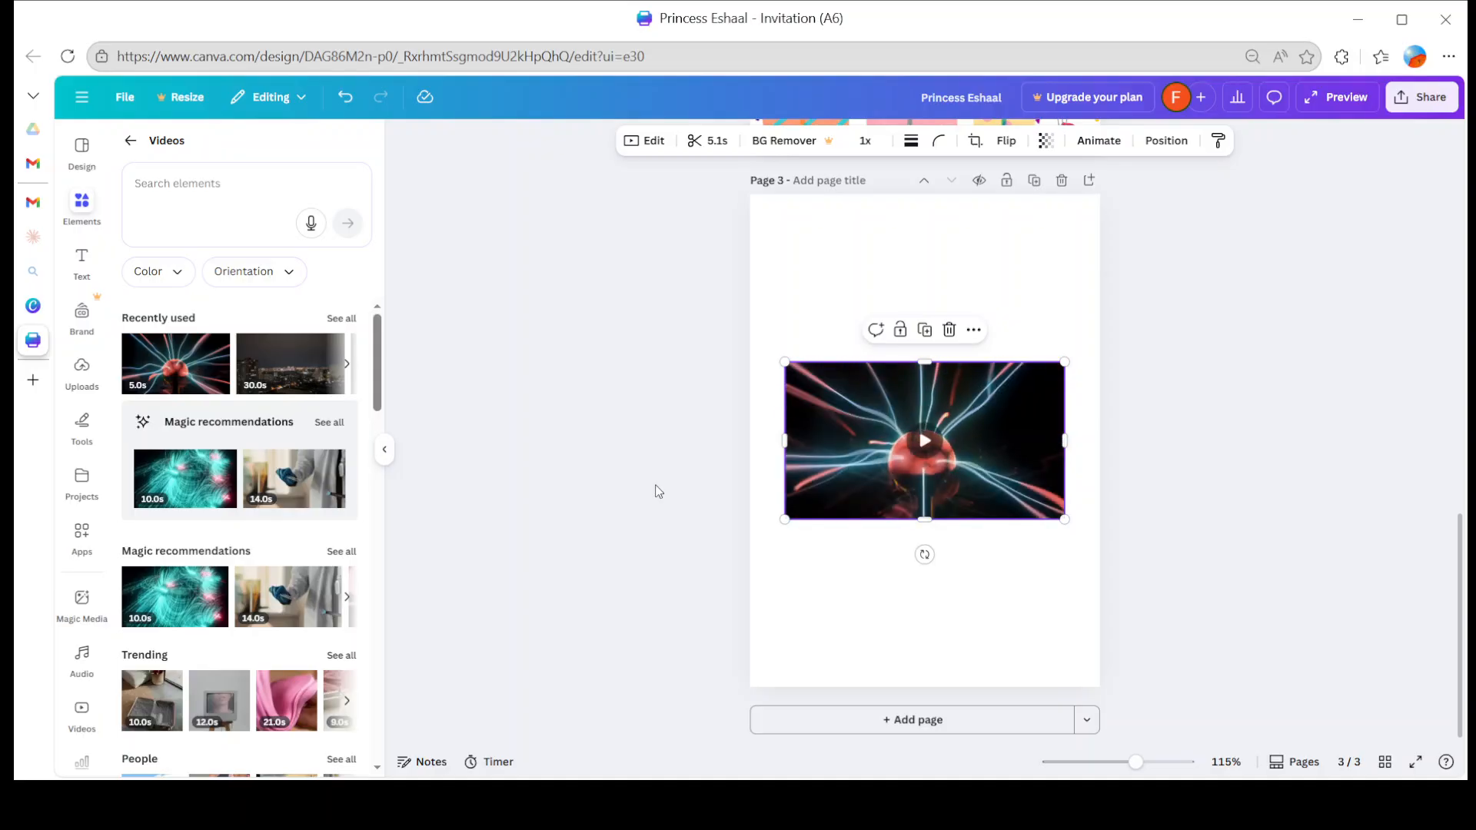
- Add the 14-second laptop video and the 16-second desk video from the Tech collection to page 3
scroll(261, 511, "down", 5)
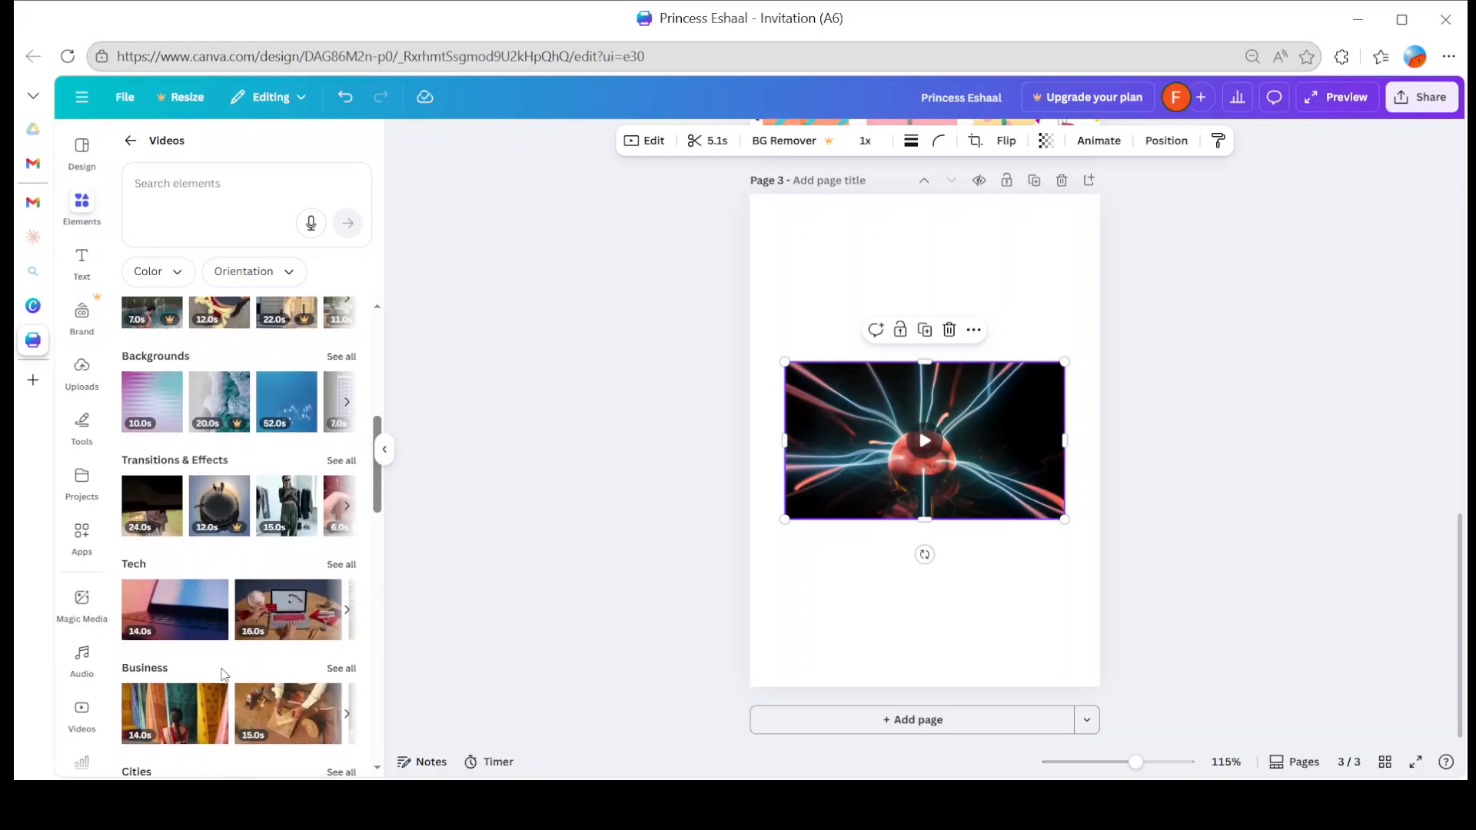
left_click(182, 641)
left_click(973, 472)
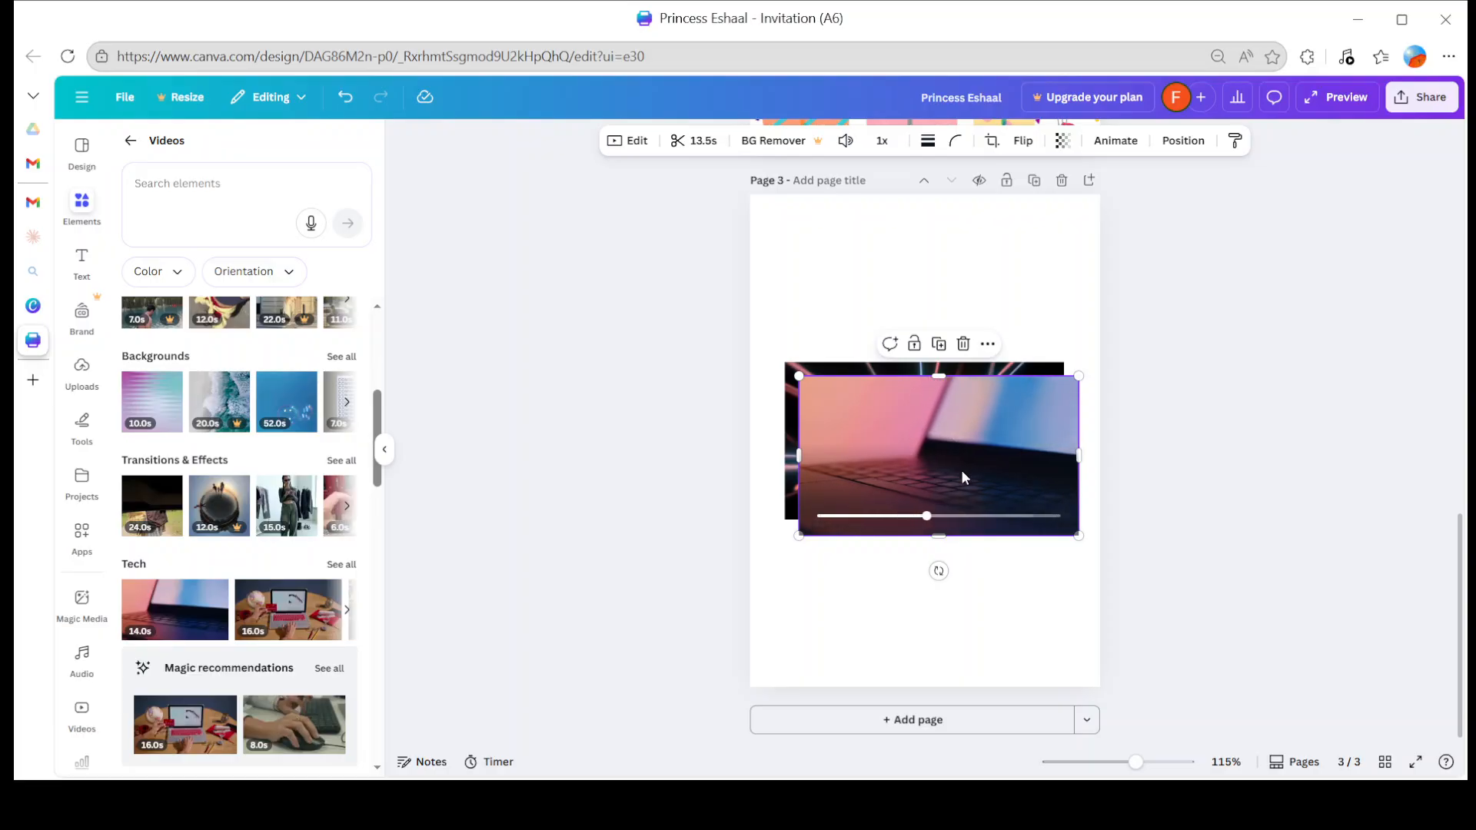
left_click(322, 624)
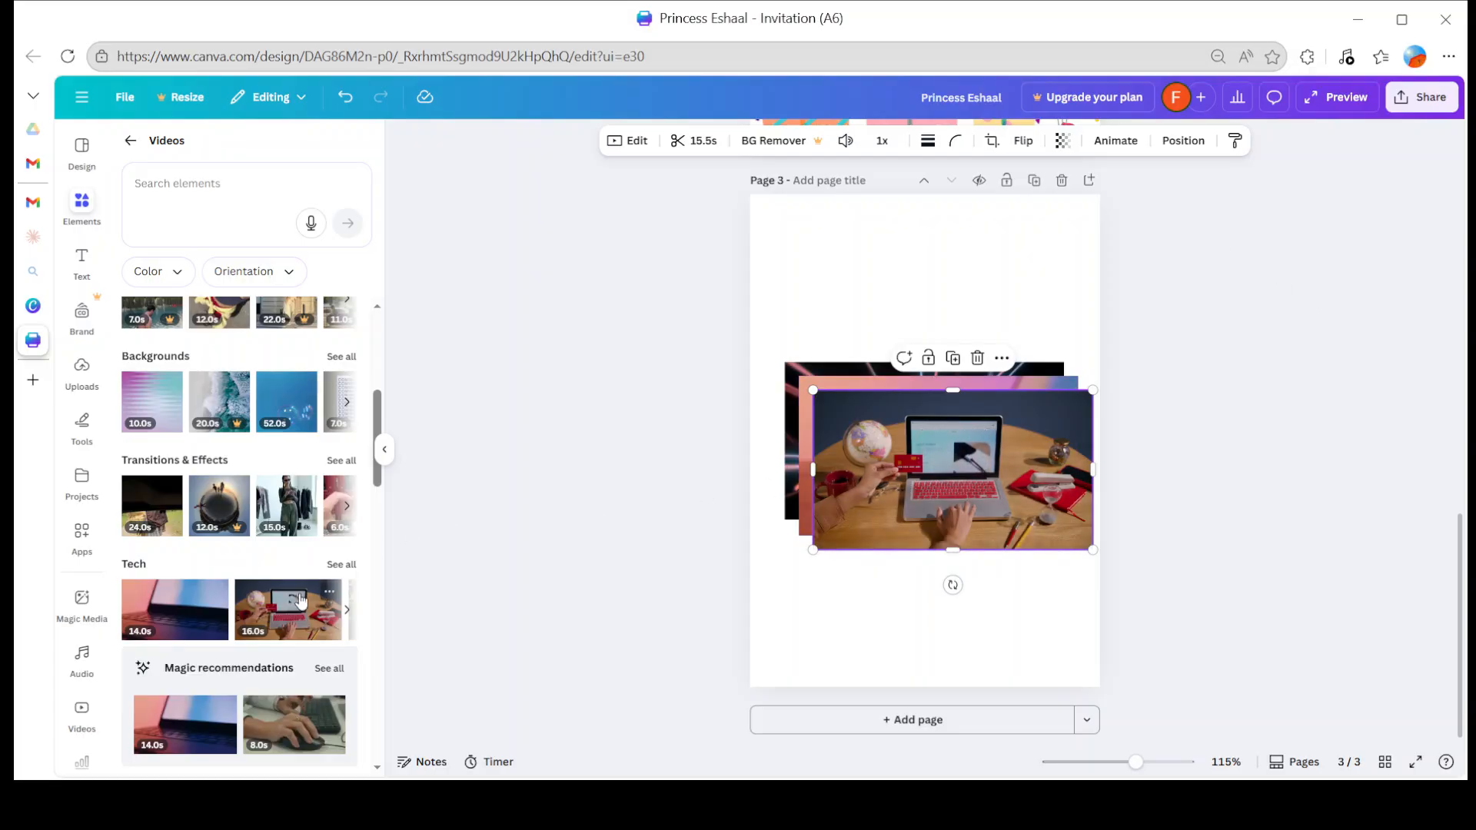
- Look through the remaining video collections and the Audio category, and return to the element categories
scroll(299, 600, "down", 10)
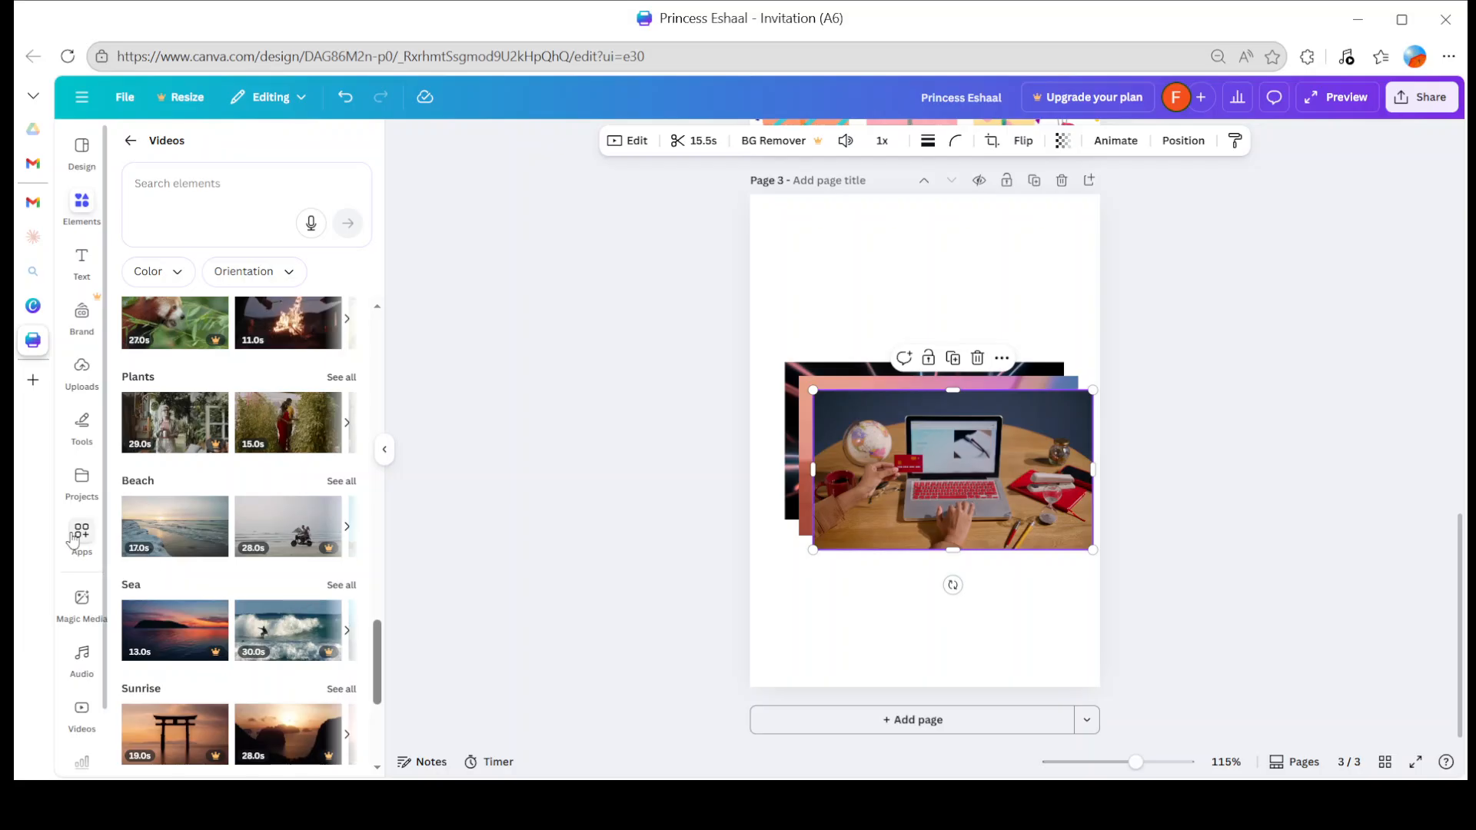
scroll(184, 591, "down", 4)
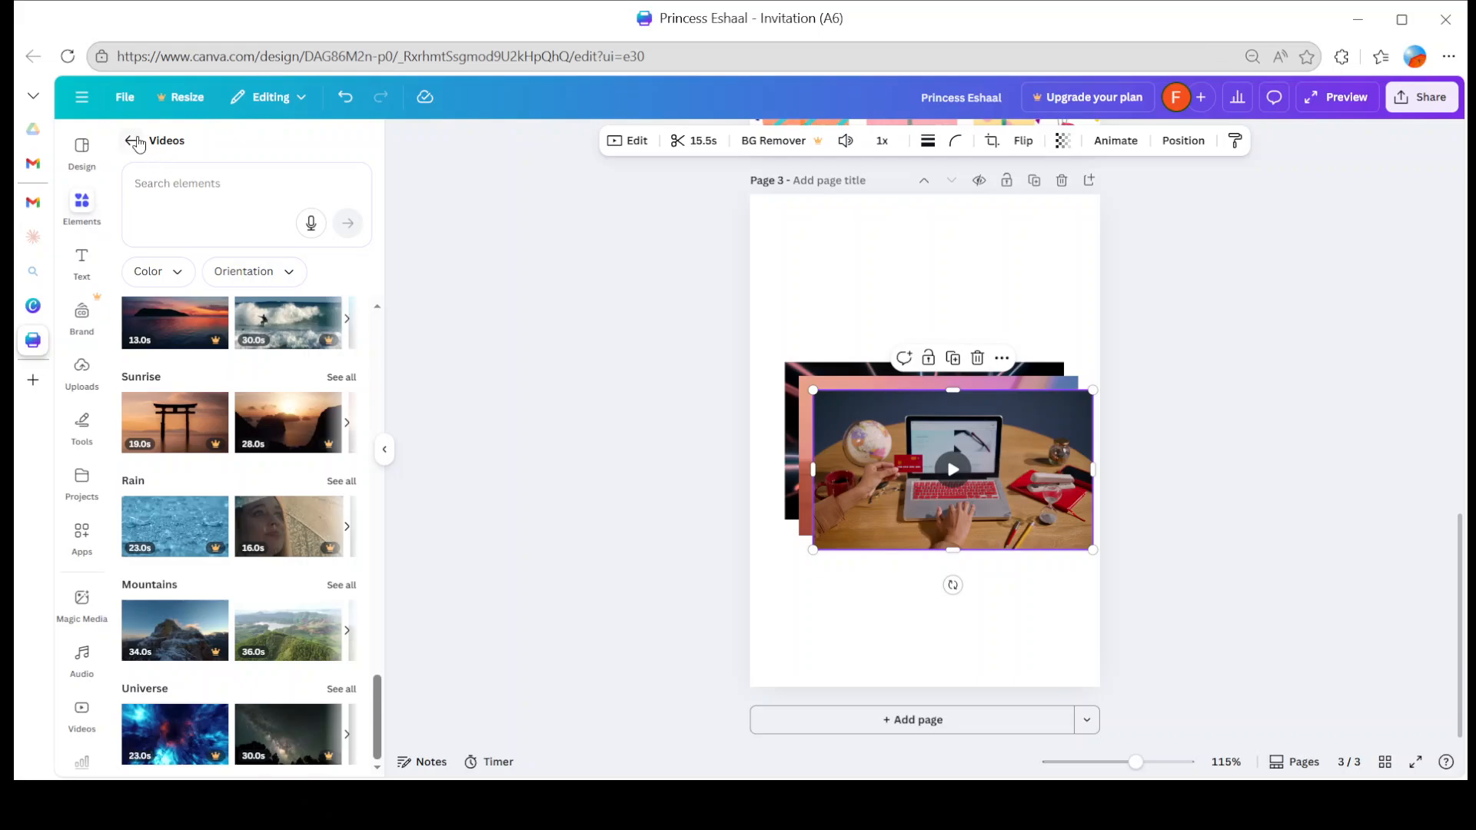
left_click(134, 141)
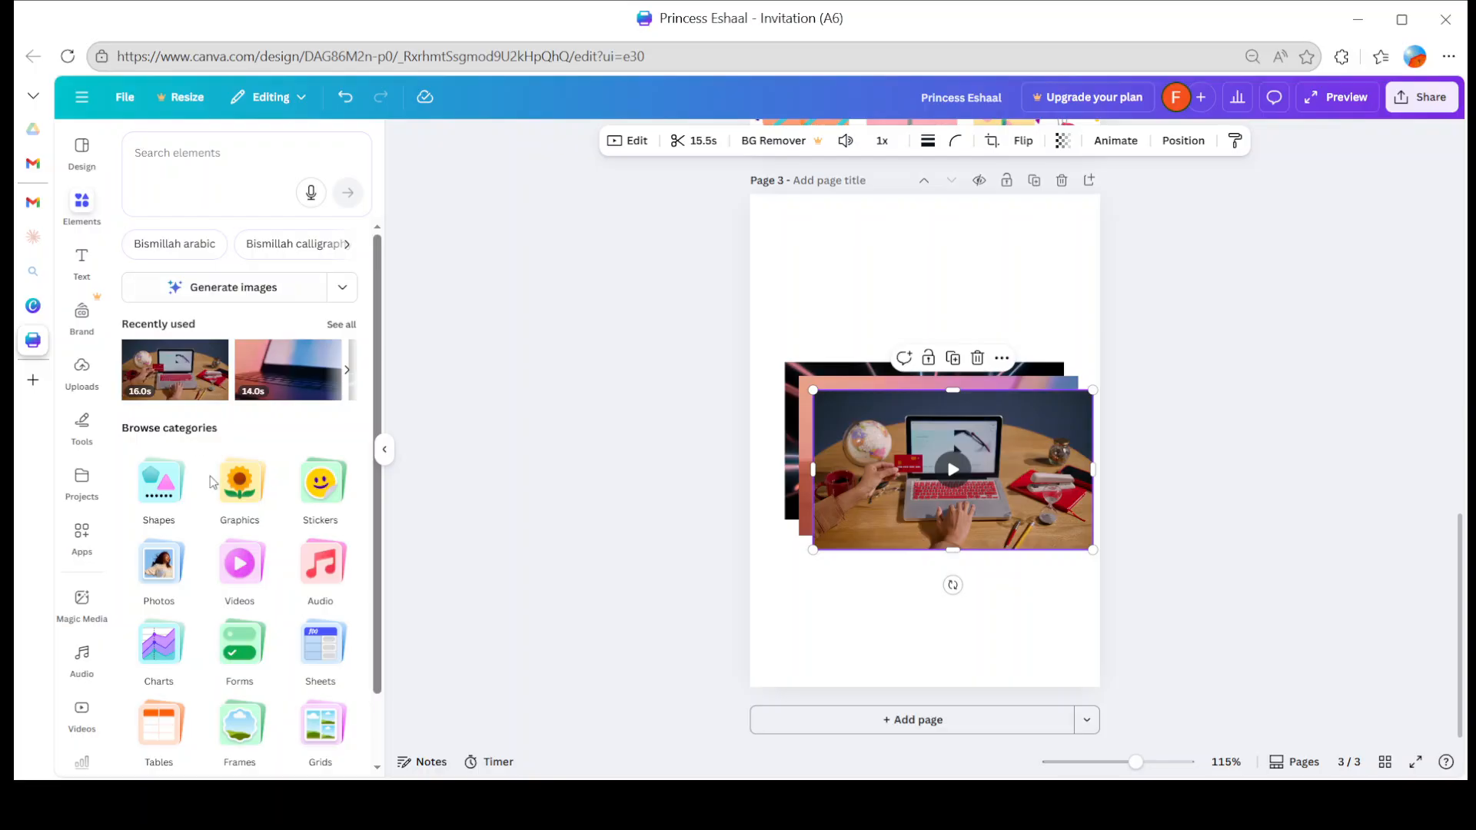
left_click(321, 572)
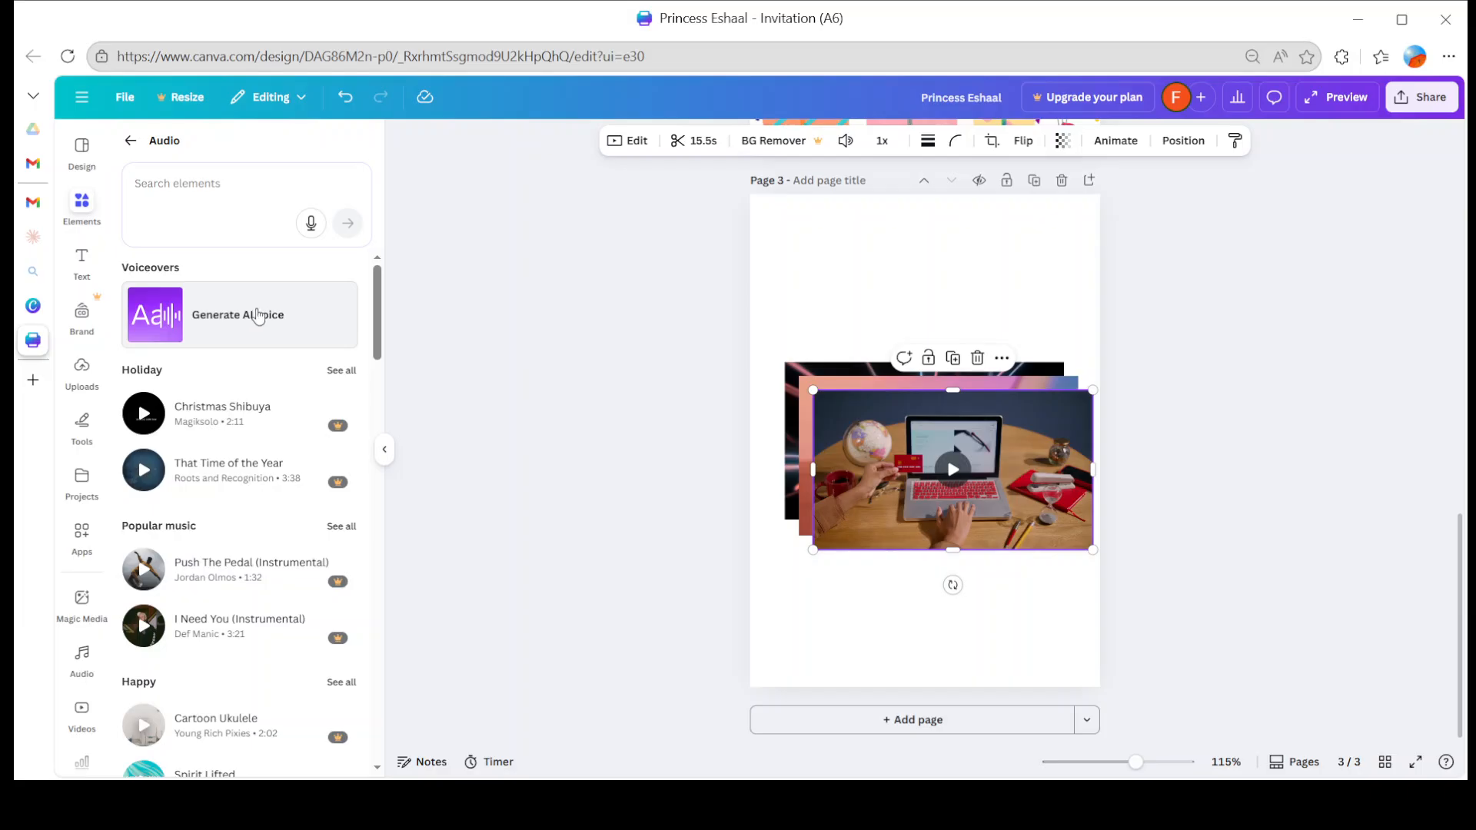
scroll(224, 531, "down", 7)
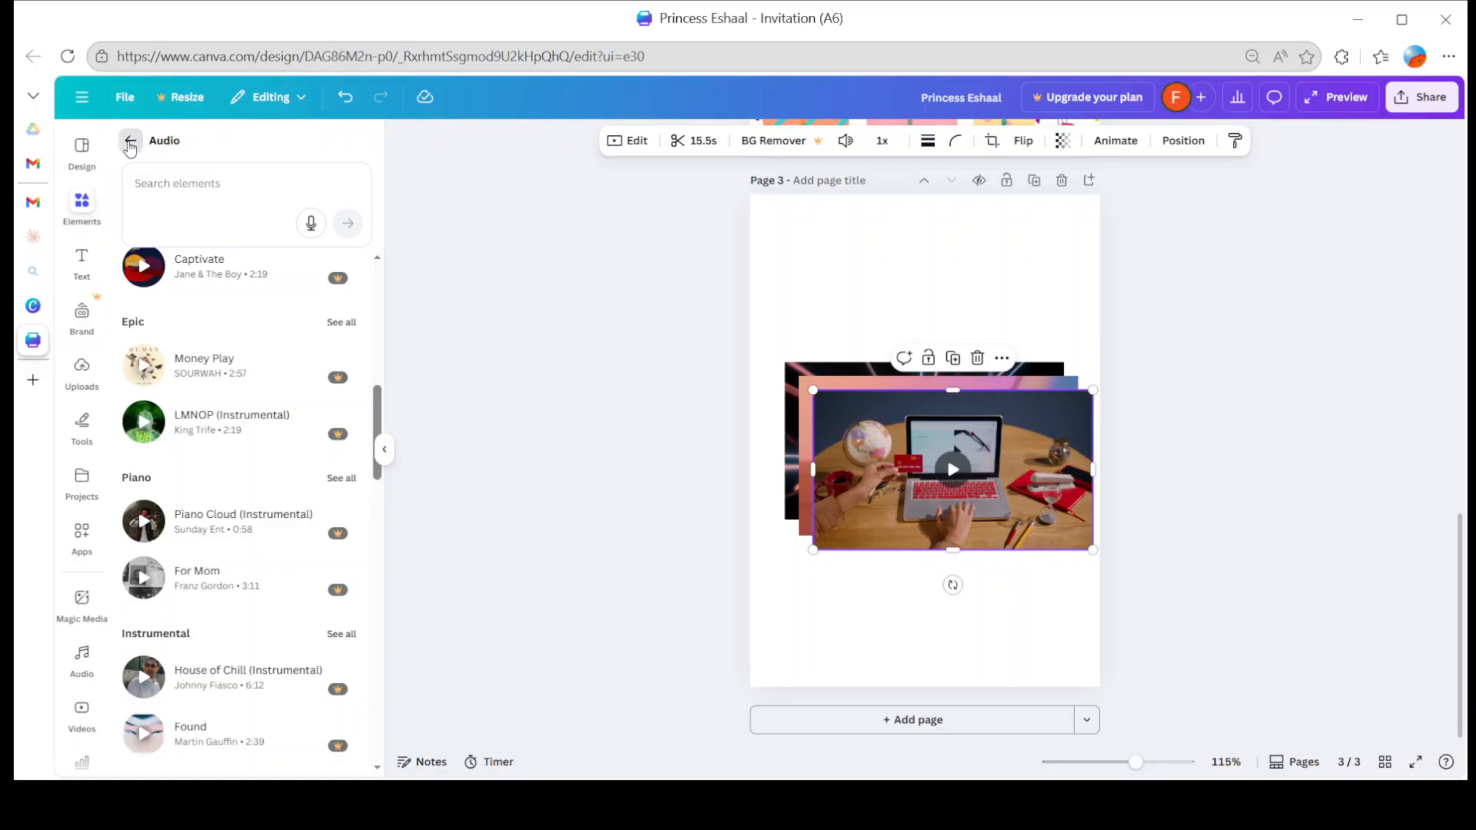
left_click(130, 144)
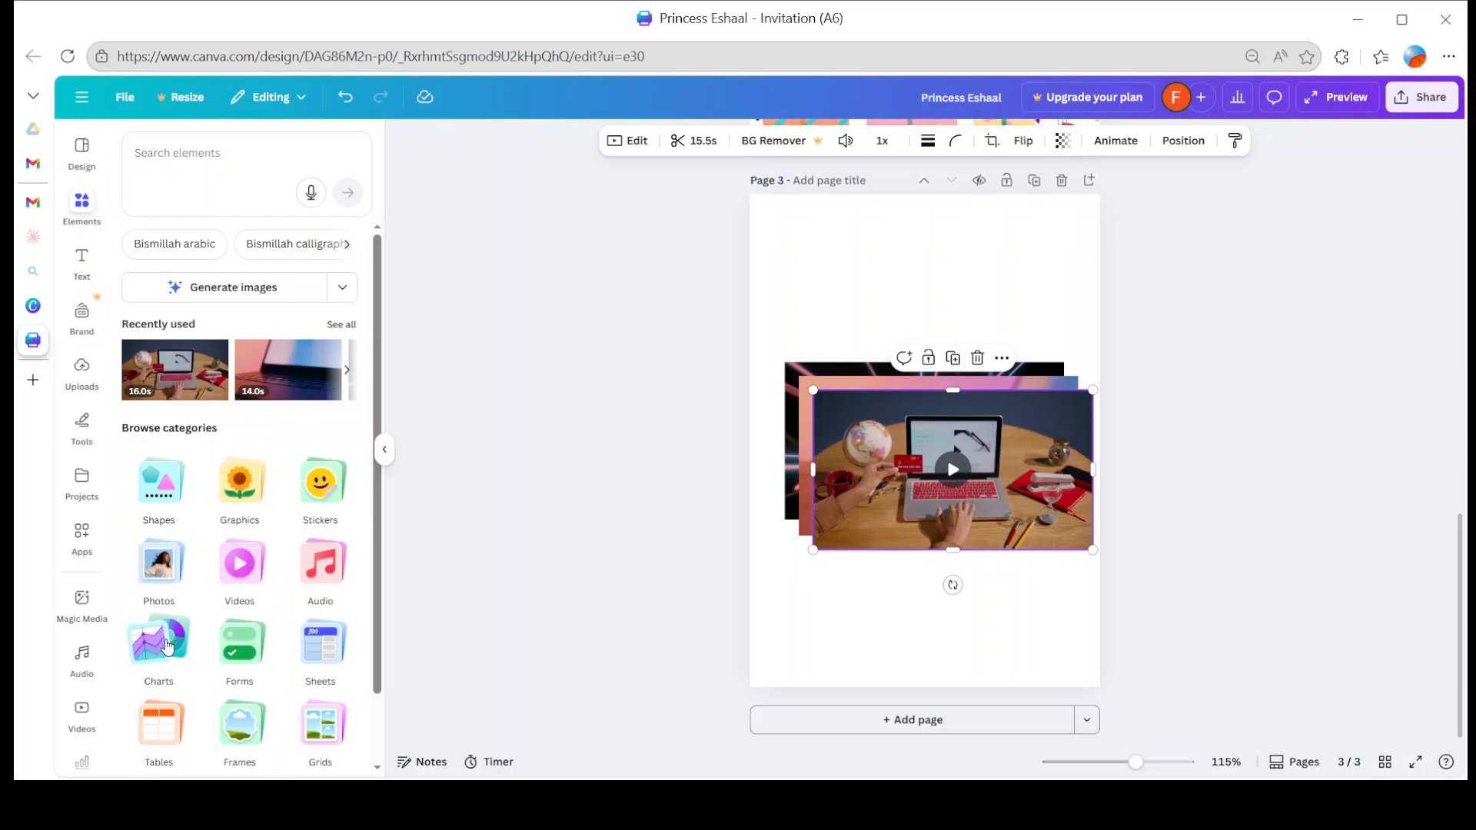
- View the Charts and Forms categories of the elements library and return to the category overview
left_click(167, 646)
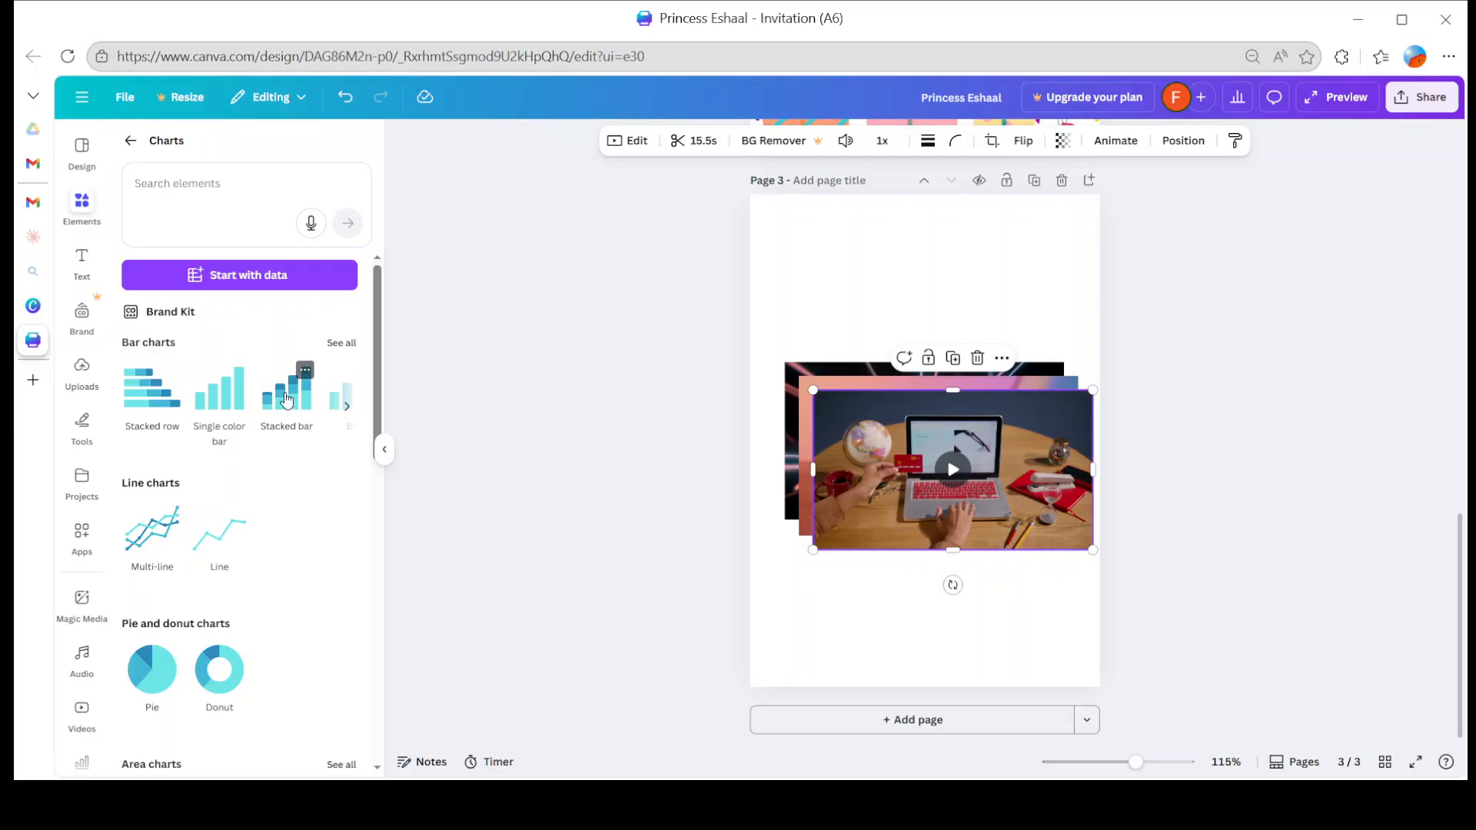
scroll(227, 673, "down", 10)
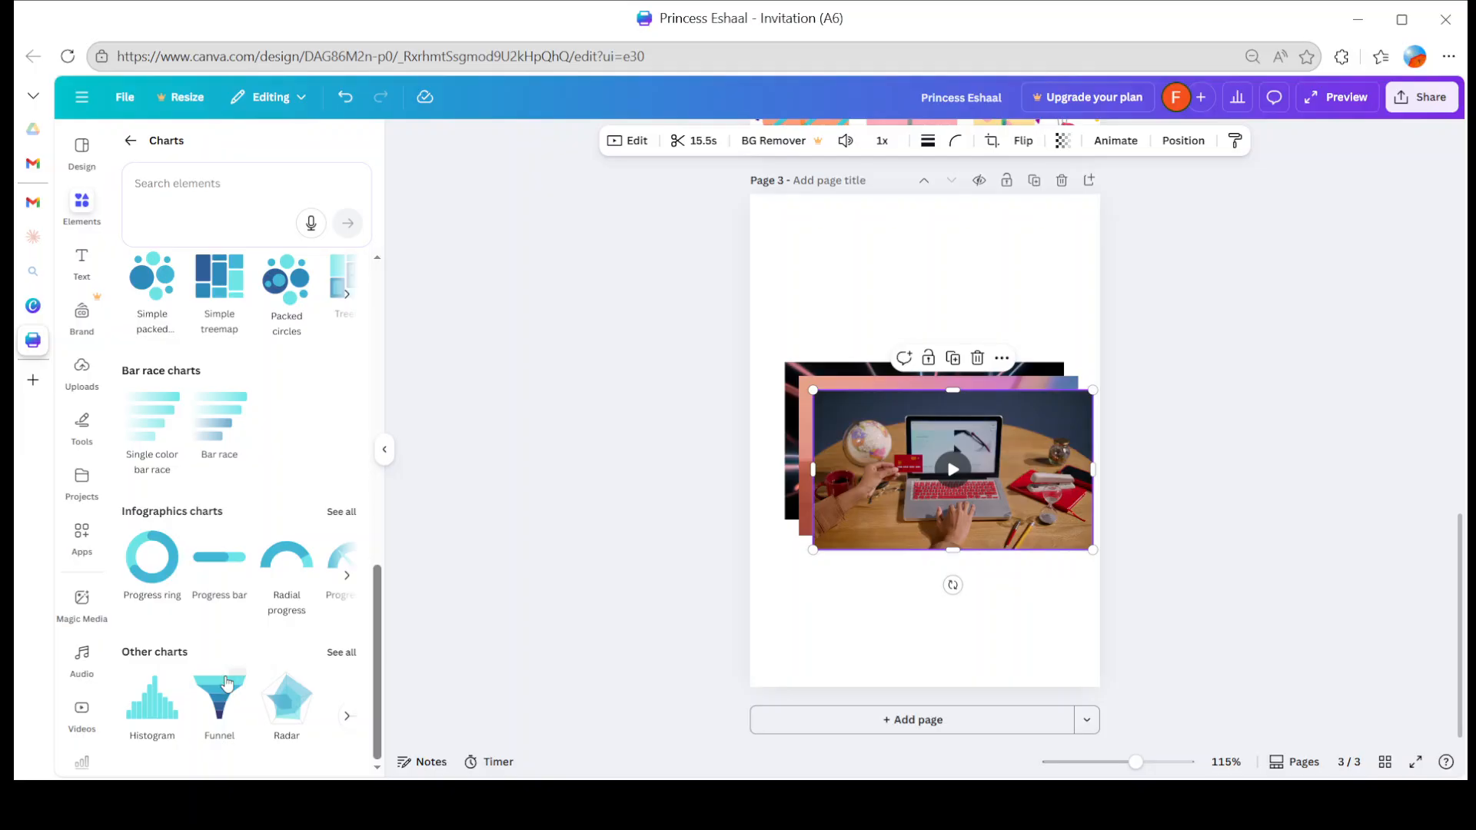
scroll(227, 683, "up", 10)
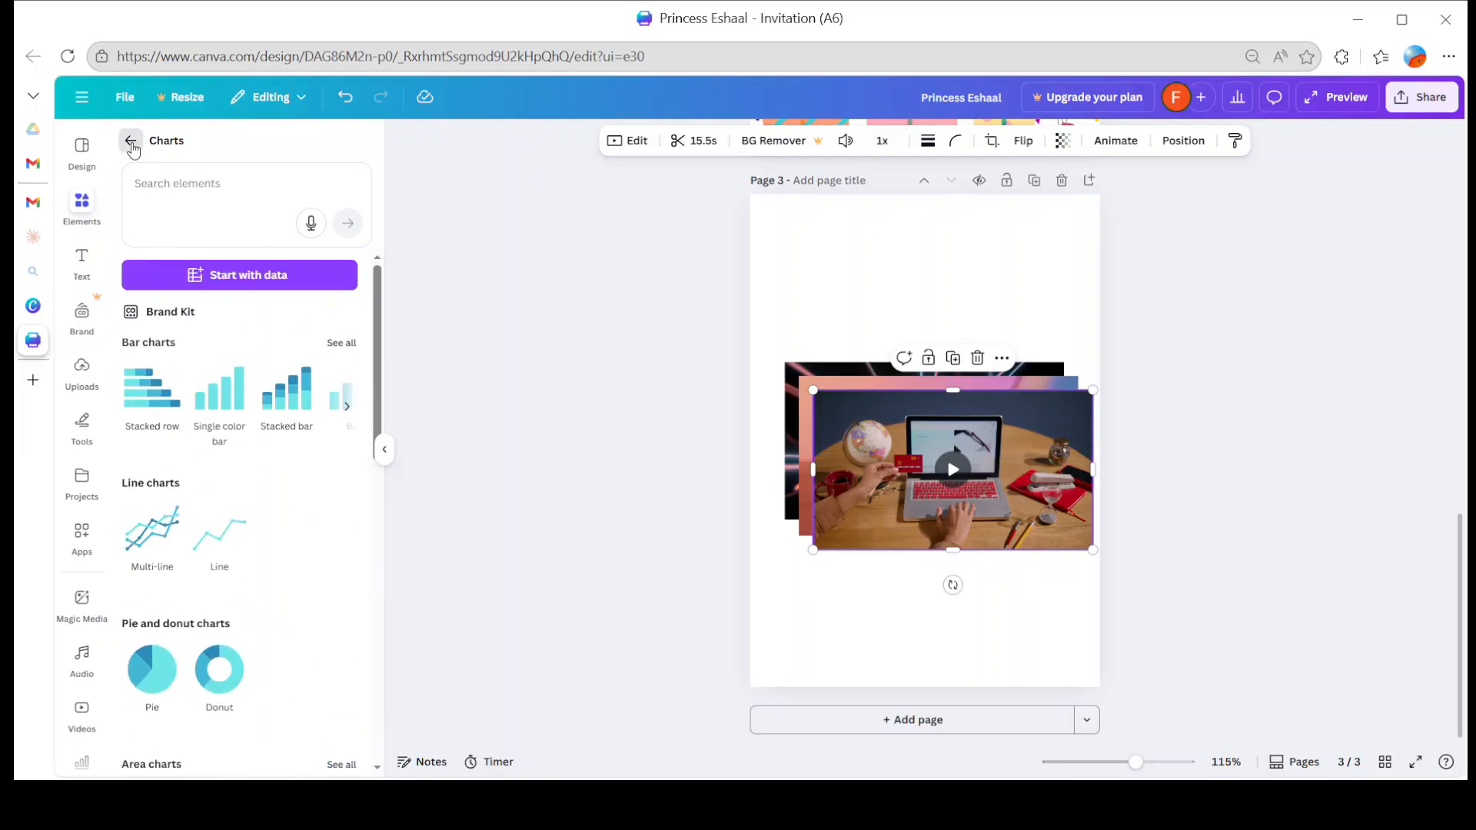
left_click(131, 141)
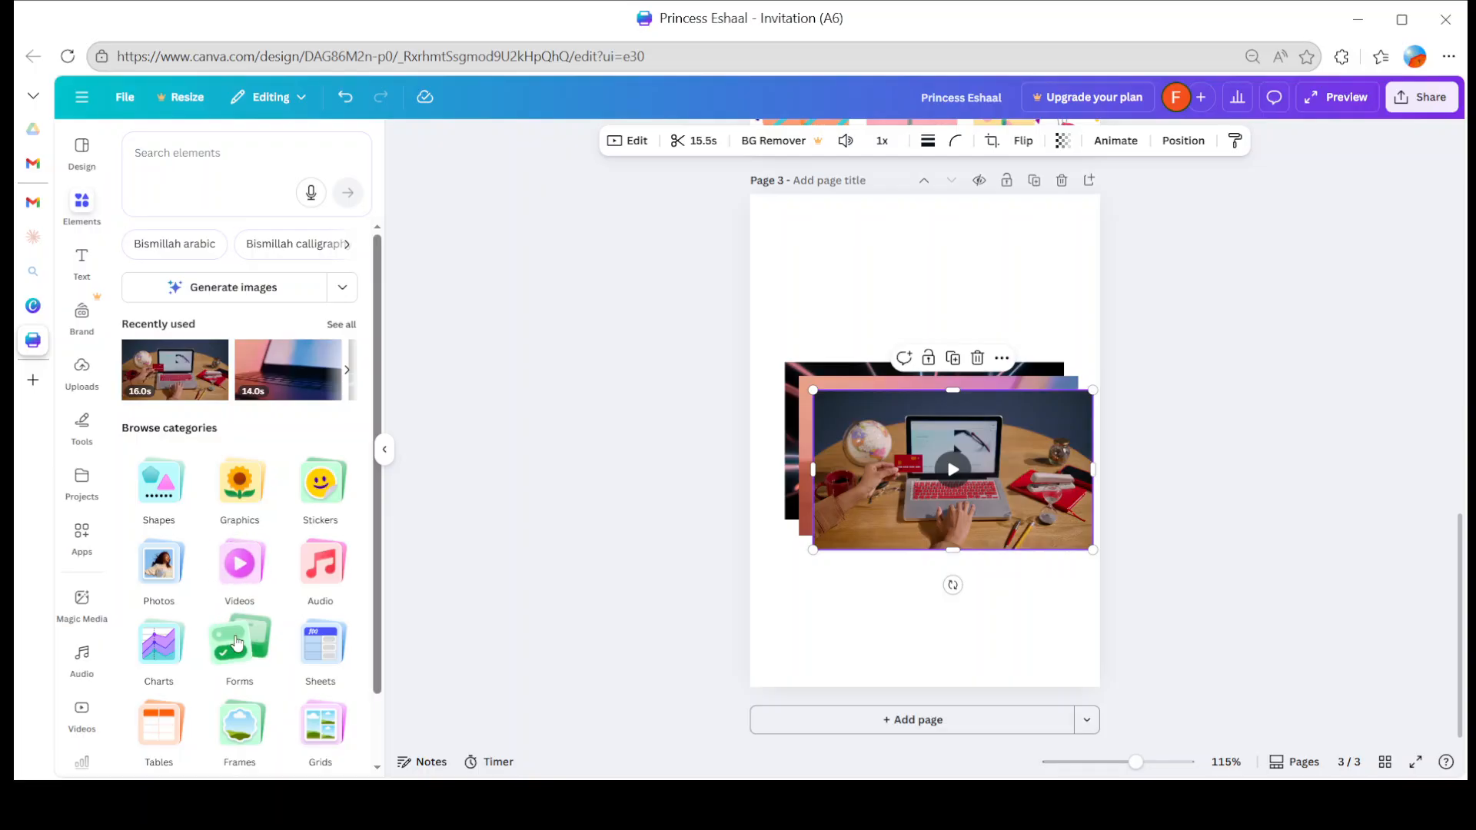
left_click(236, 645)
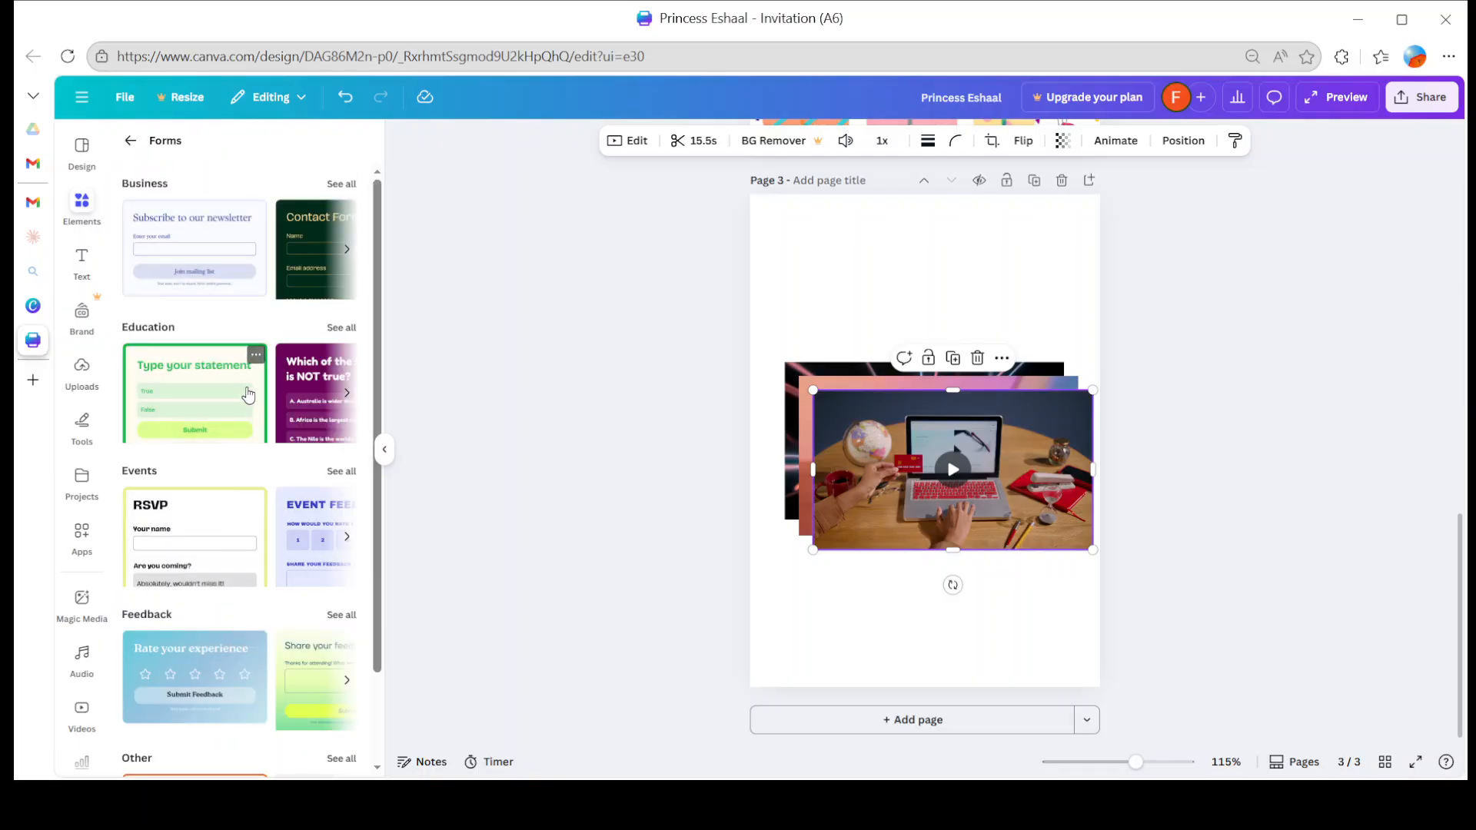
left_click(131, 142)
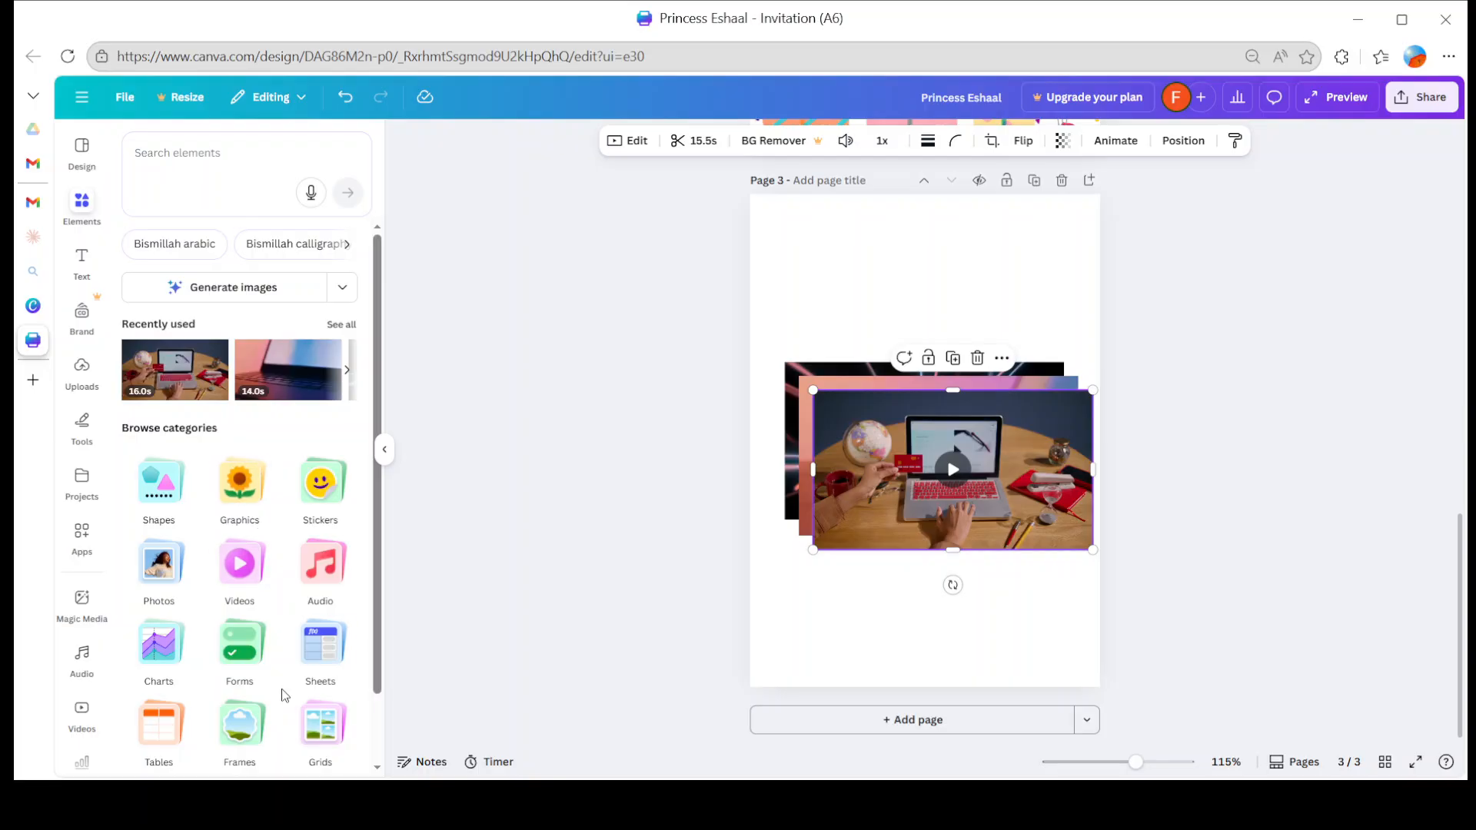
- View the Sheets and Tables categories of the elements library and return to the category overview
scroll(285, 695, "down", 1)
left_click(326, 559)
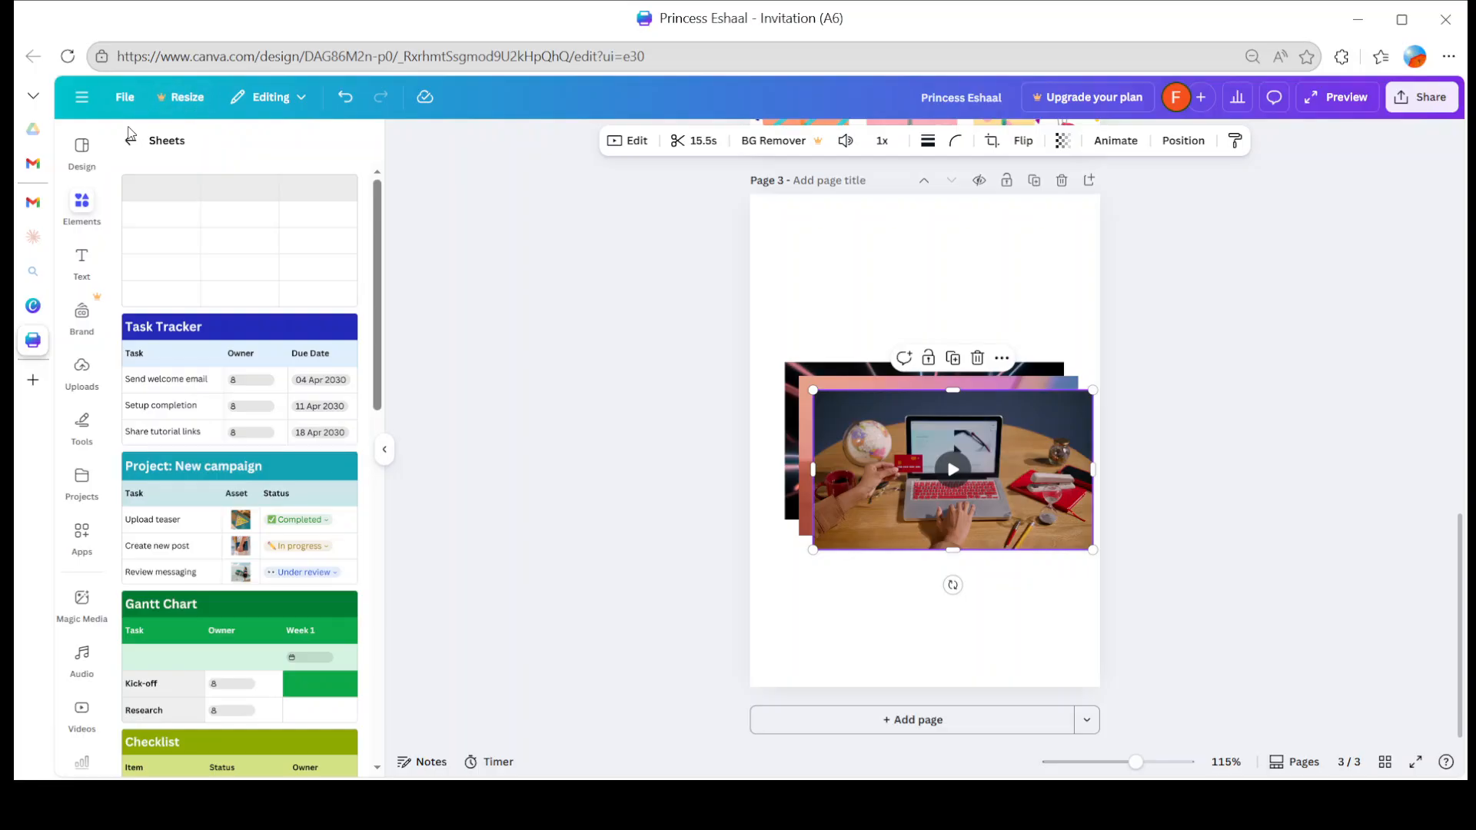
left_click(132, 138)
scroll(171, 628, "down", 1)
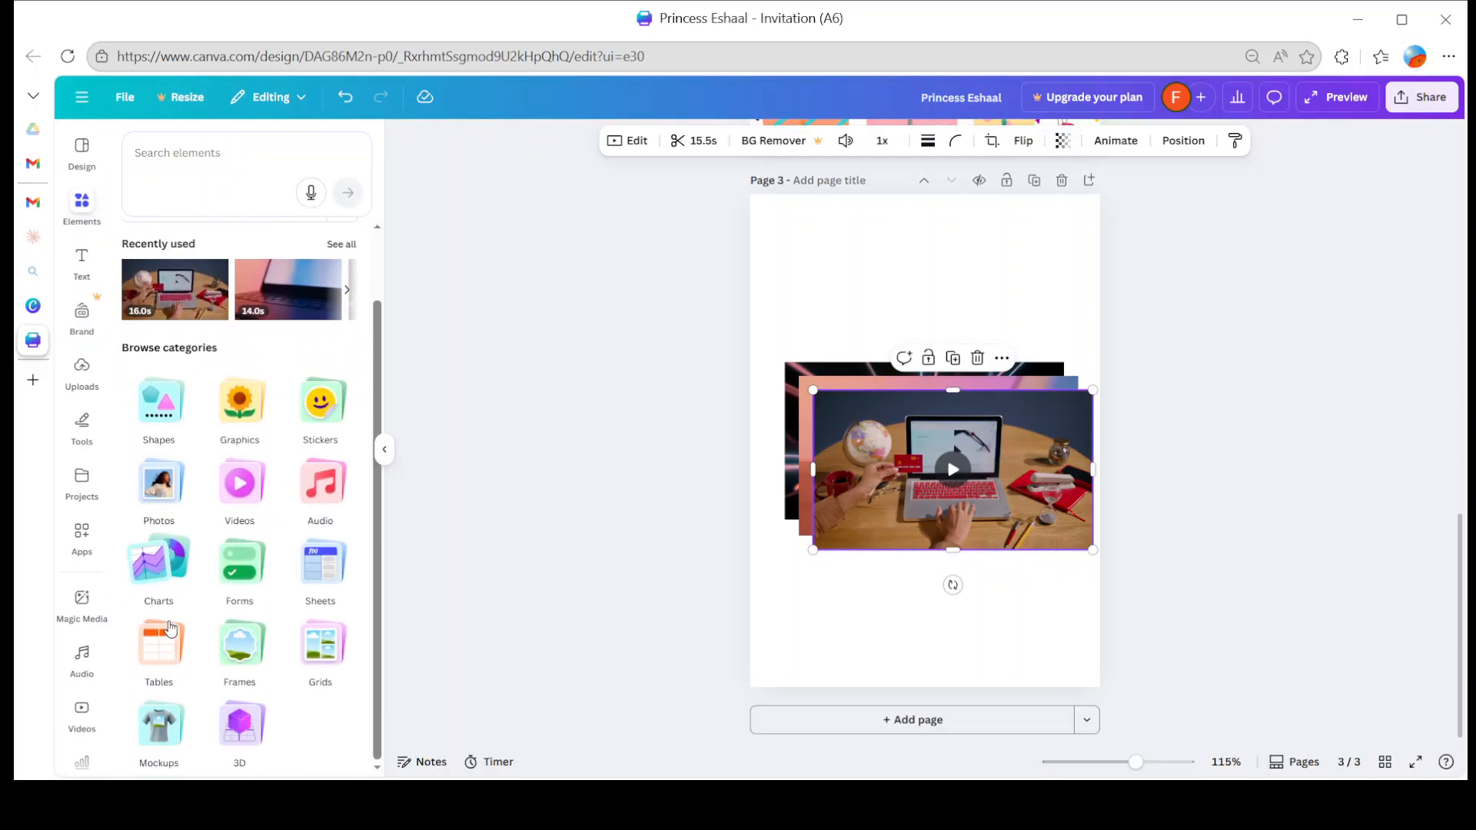
left_click(159, 649)
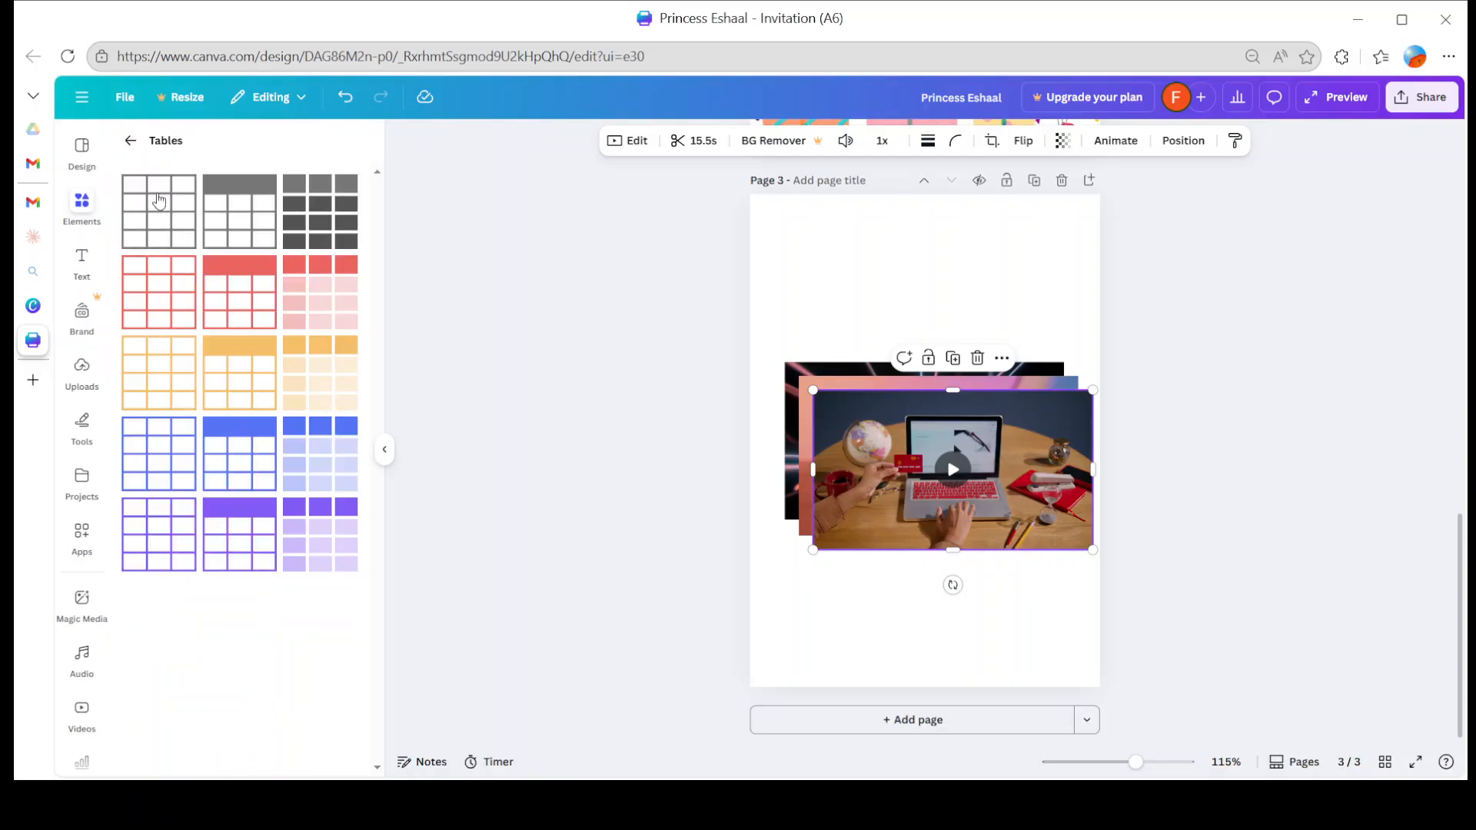
left_click(132, 140)
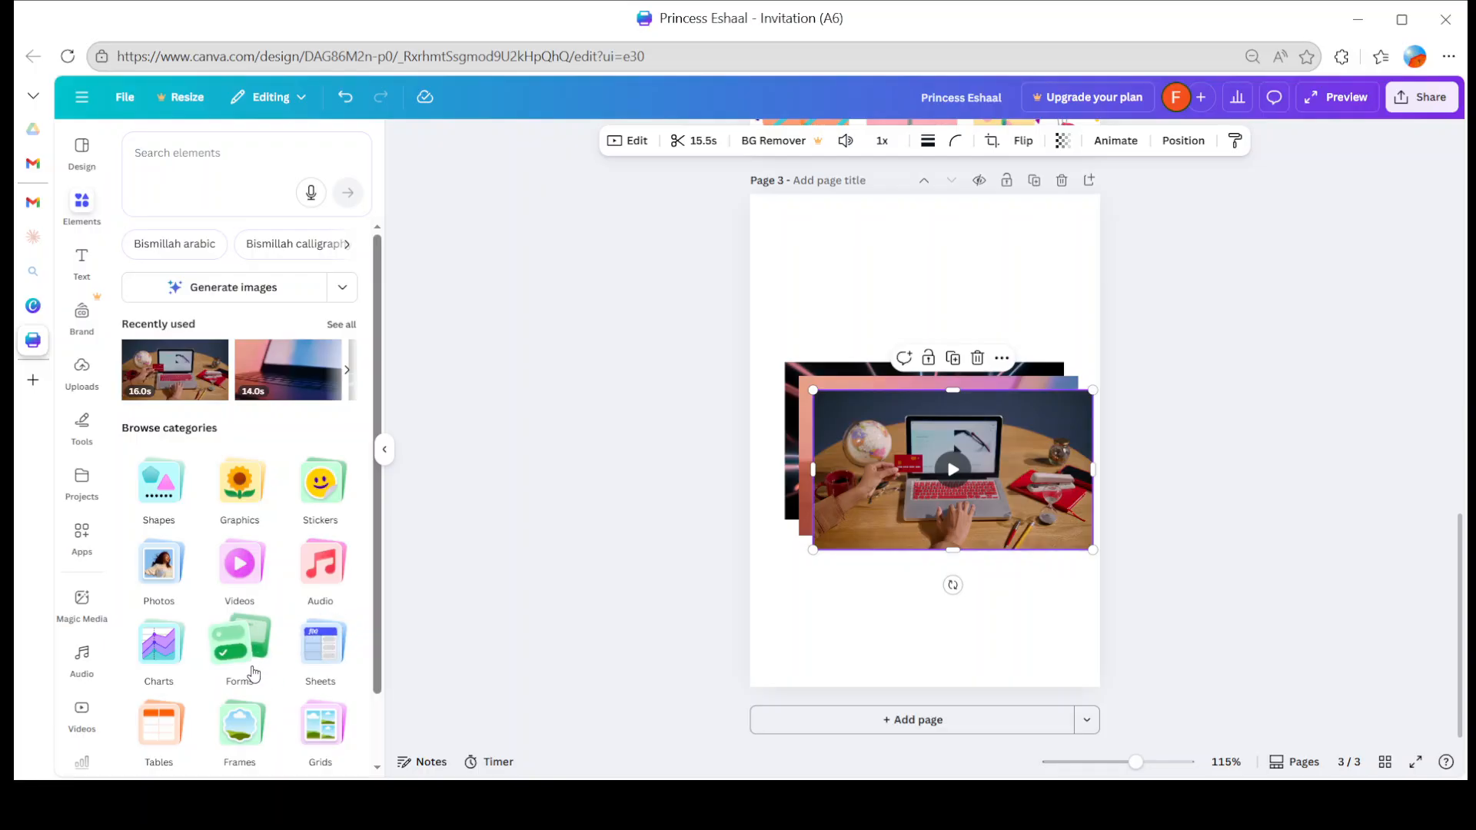
- Add the yellow star from the Creative & Abstract collection of 3D elements to page 3
scroll(242, 740, "down", 1)
scroll(242, 740, "down", 1)
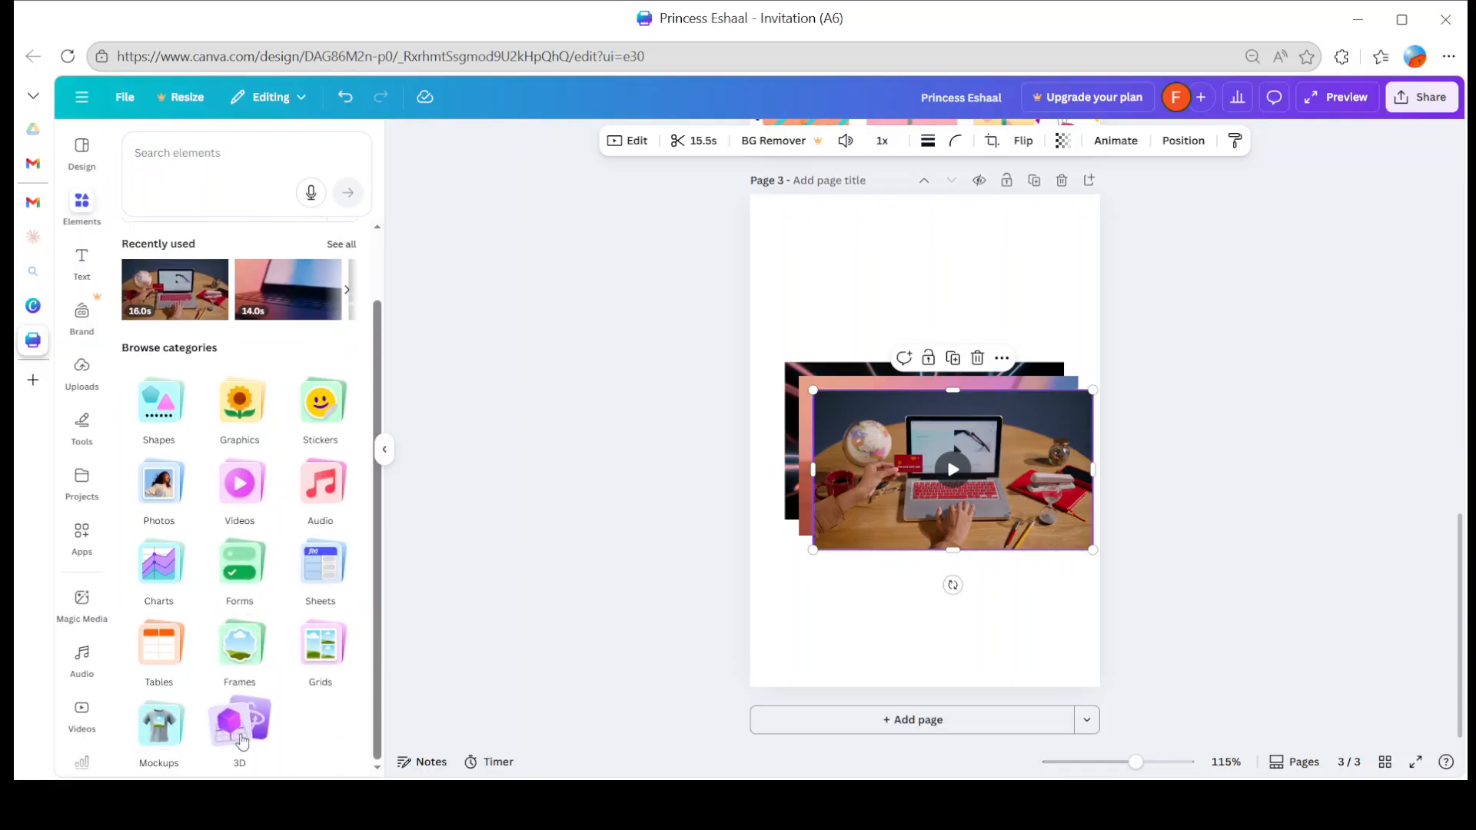
left_click(243, 740)
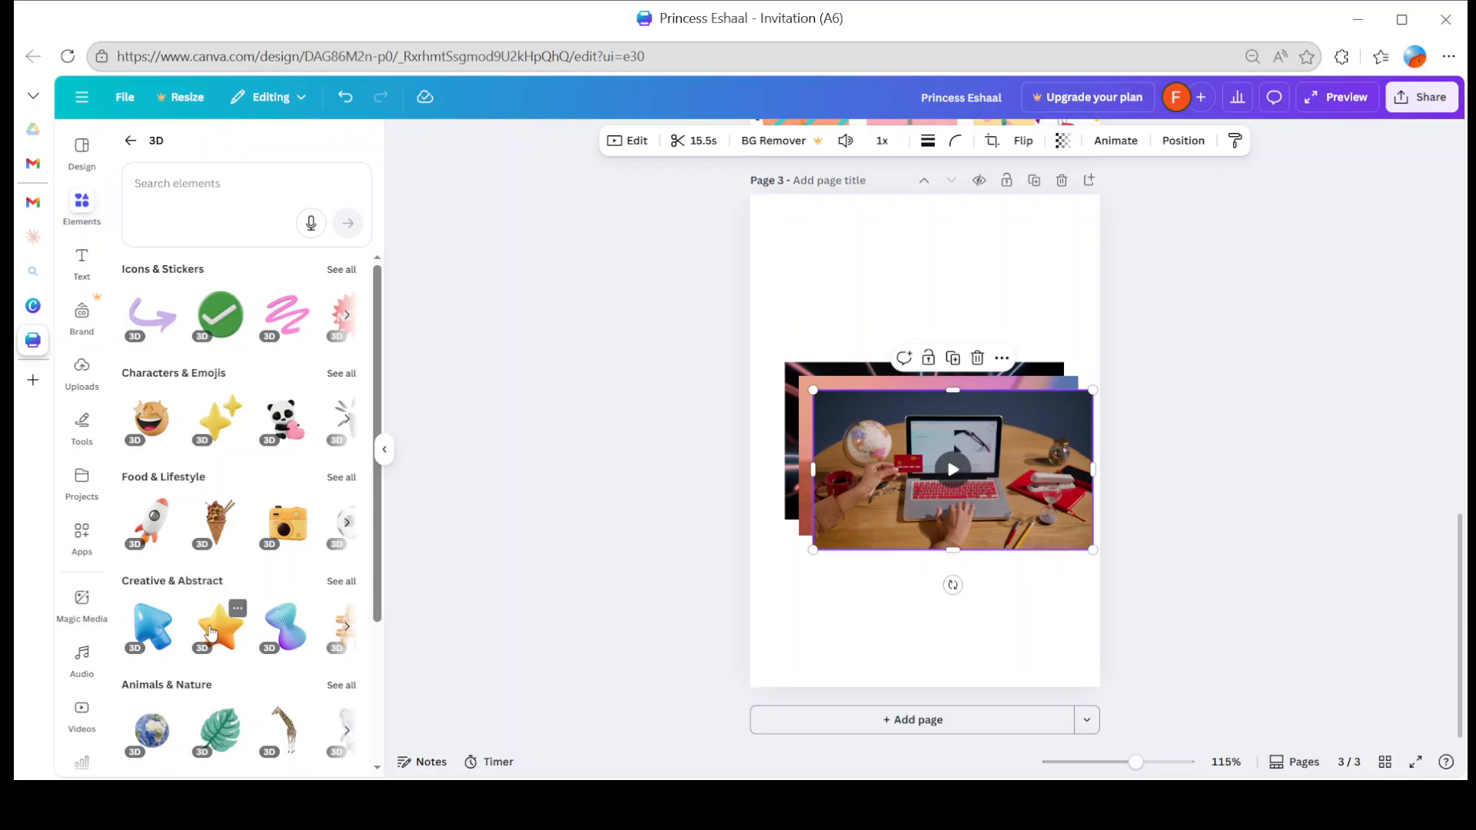
left_click(211, 632)
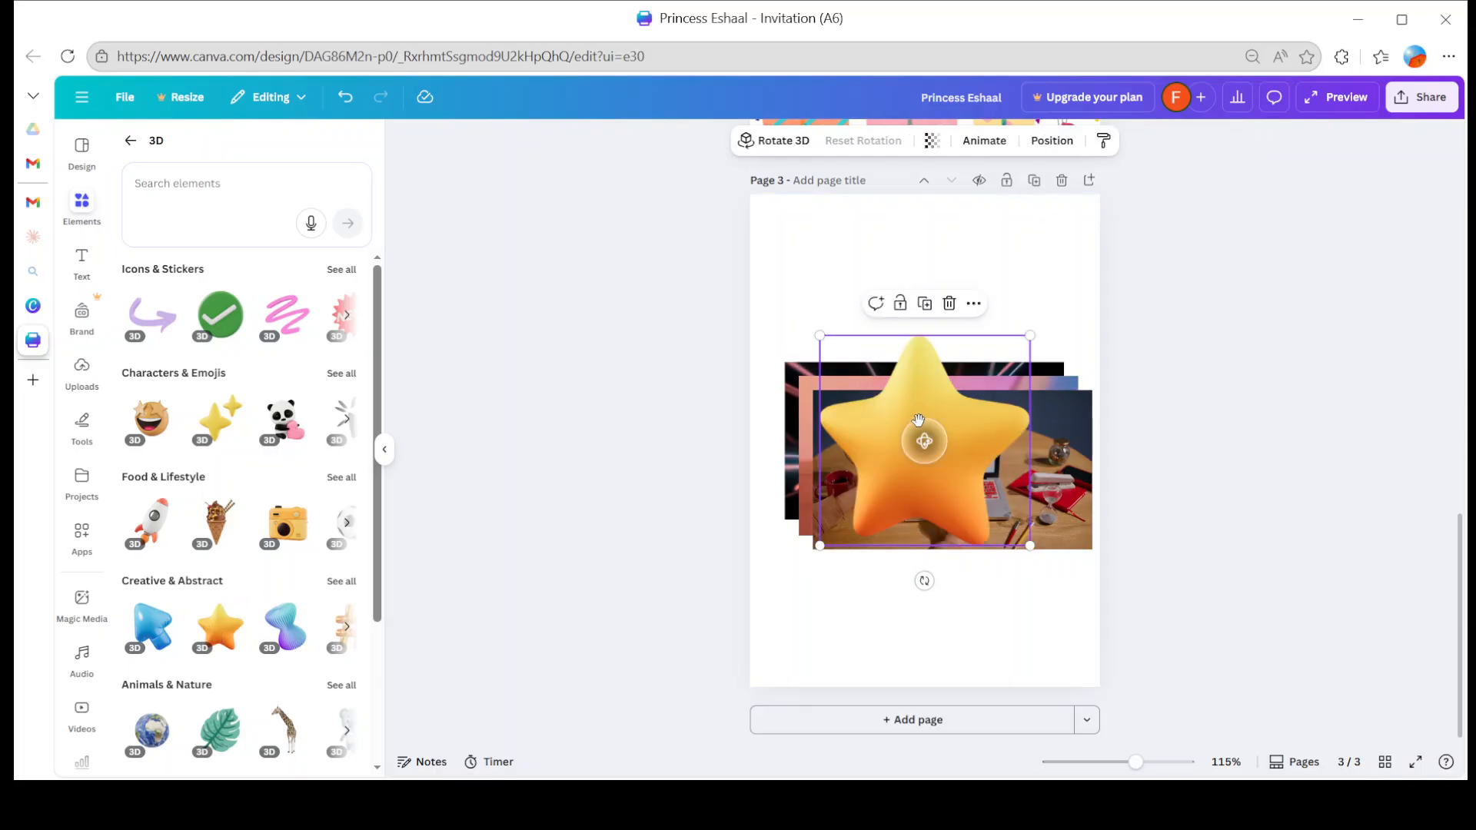
- Rotate the star in 3D, reset its rotation and deselect it
left_click_drag(979, 441, 838, 154)
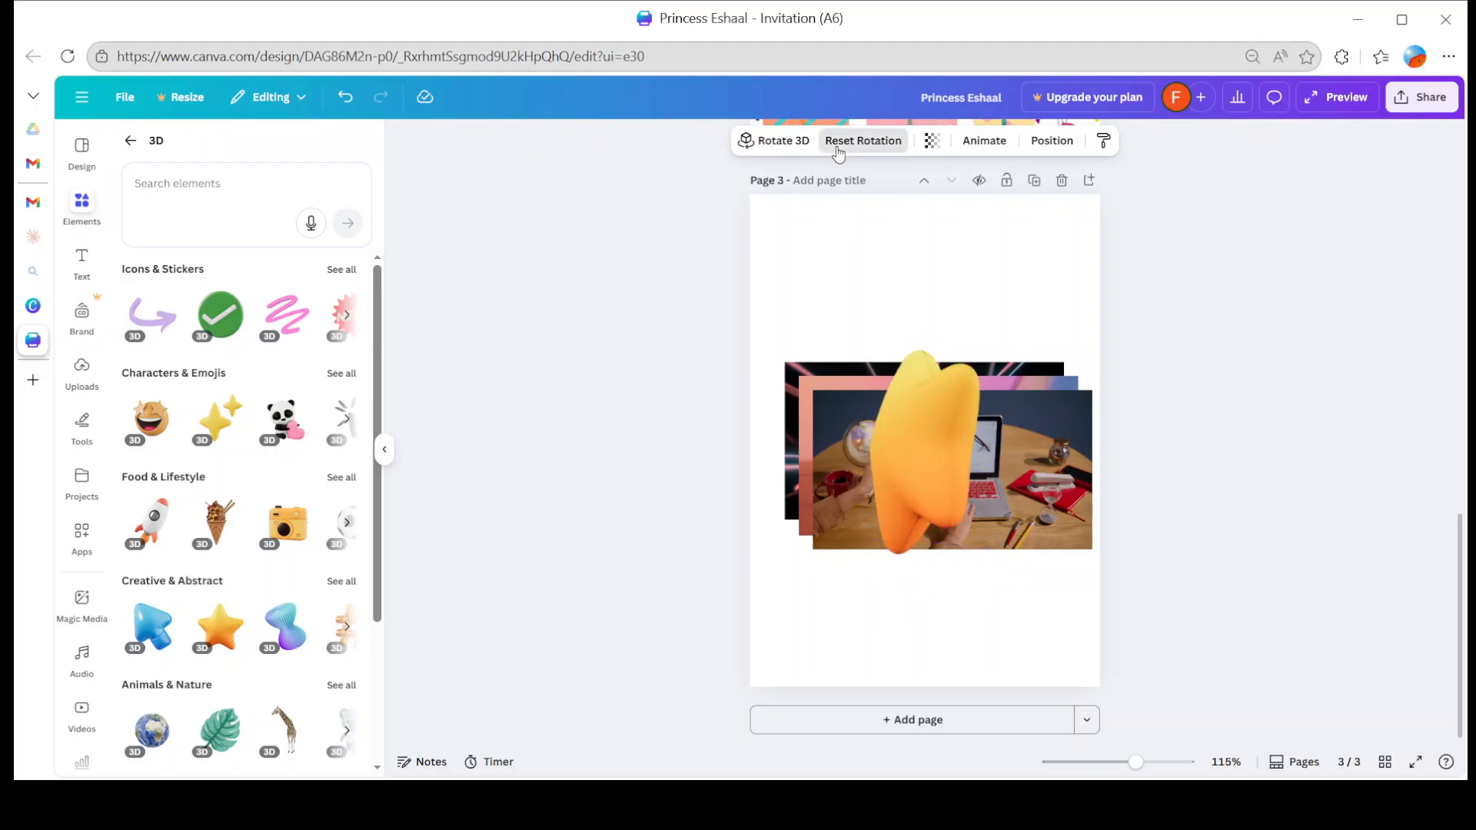
left_click(838, 146)
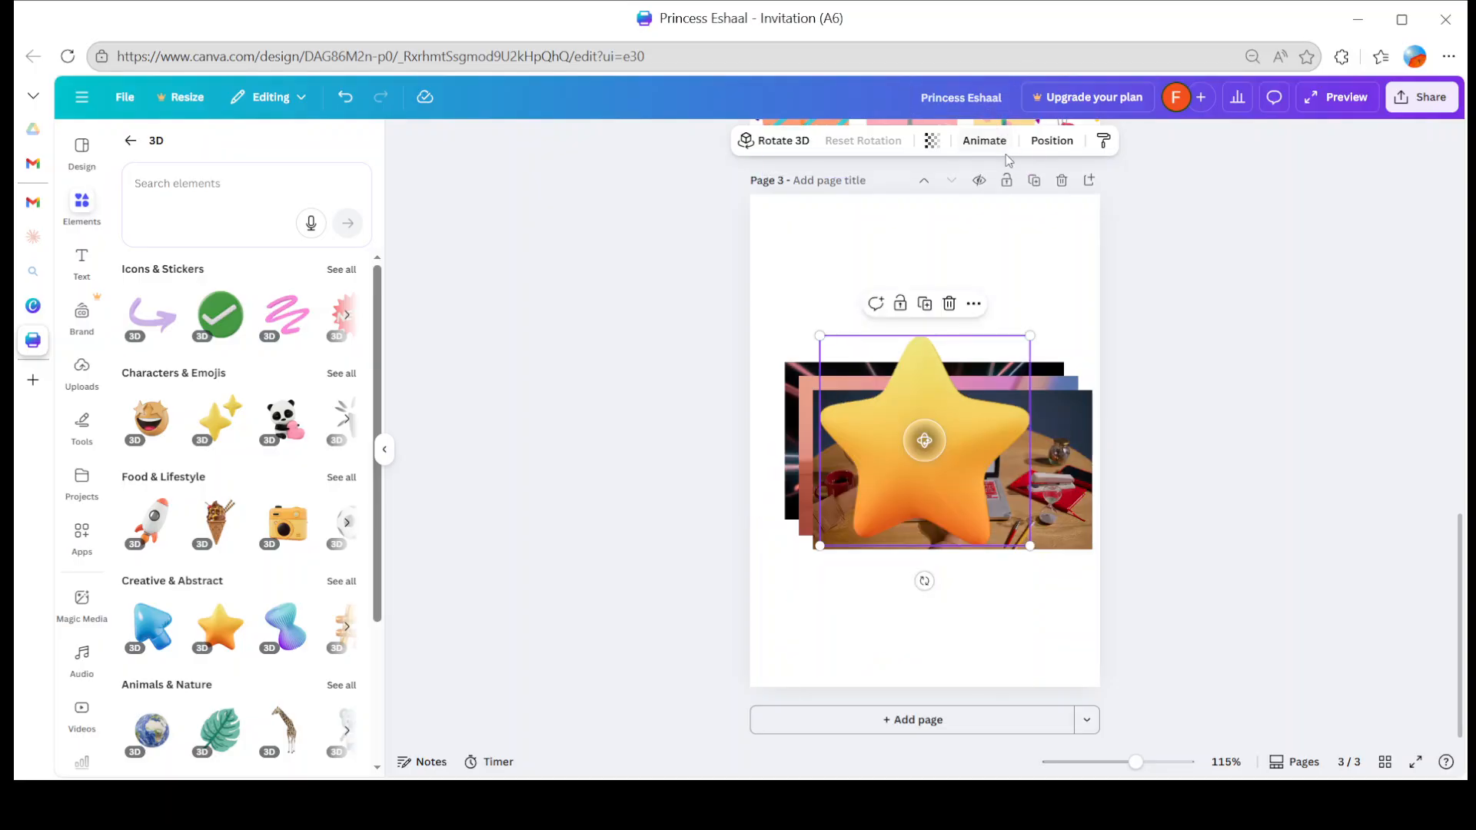
left_click(696, 458)
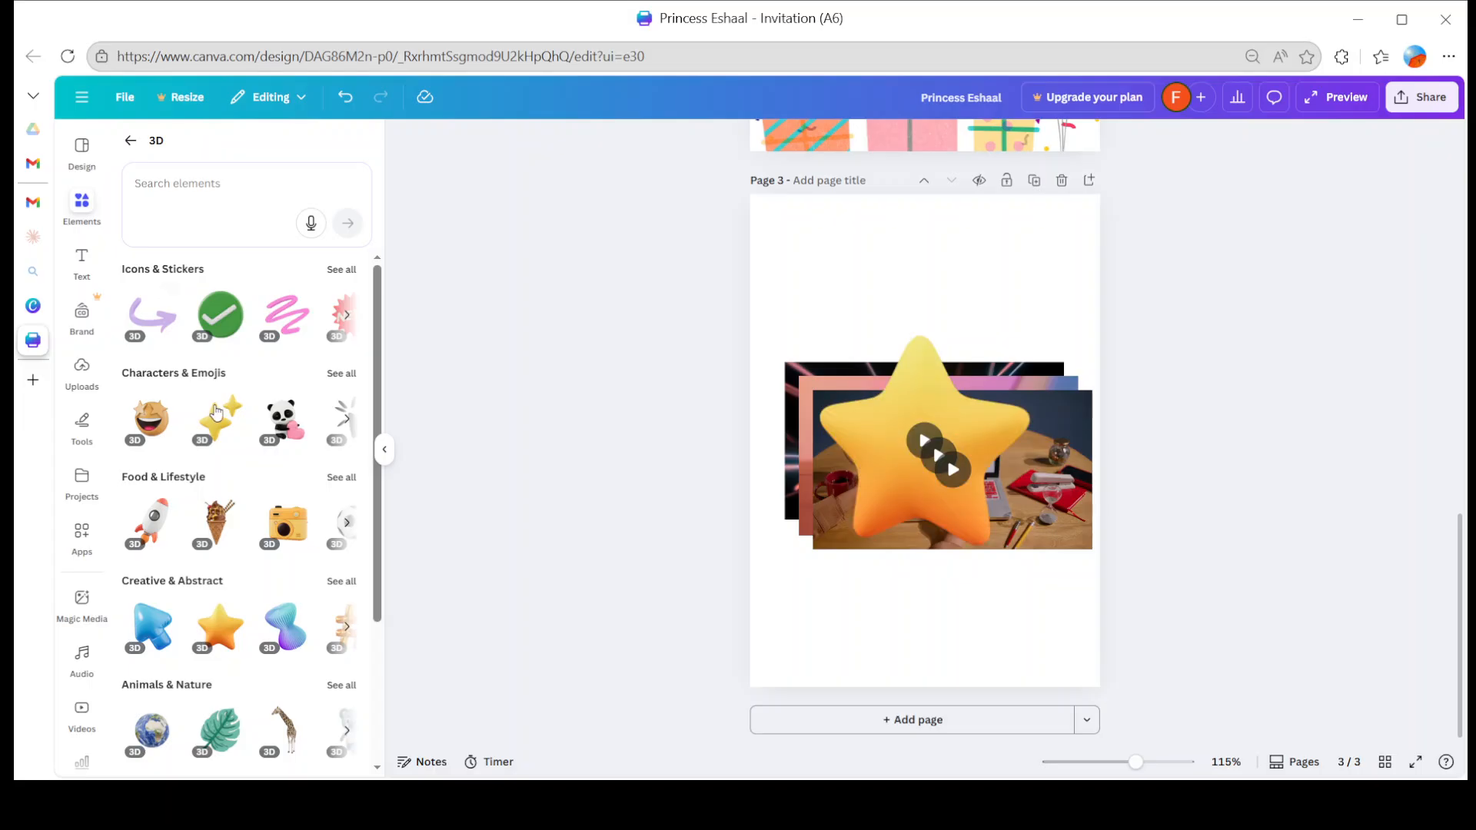
- Browse the Seasonal & Events collection of 3D elements and return to the category overview
scroll(220, 462, "down", 3)
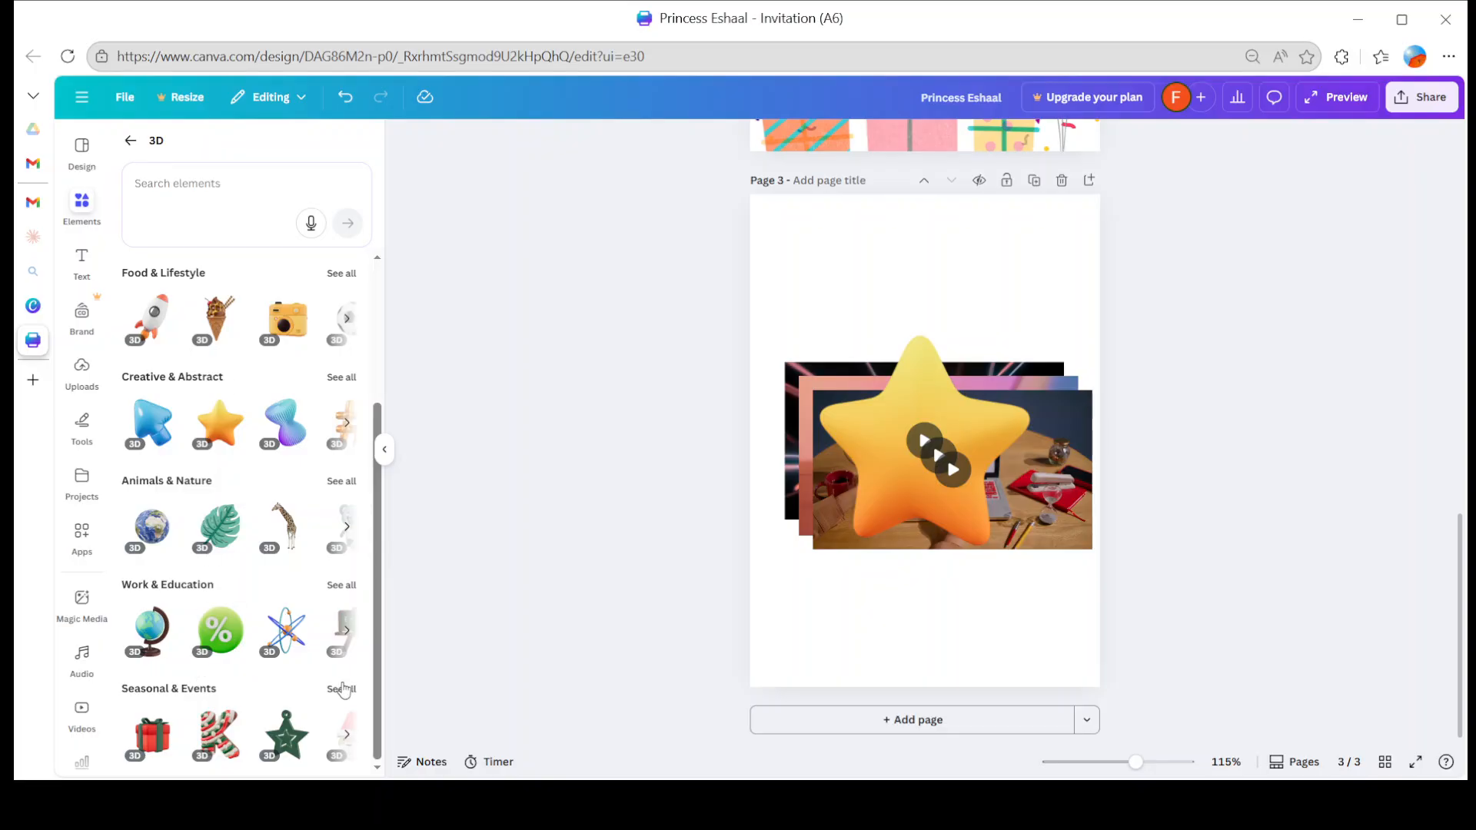
left_click(342, 690)
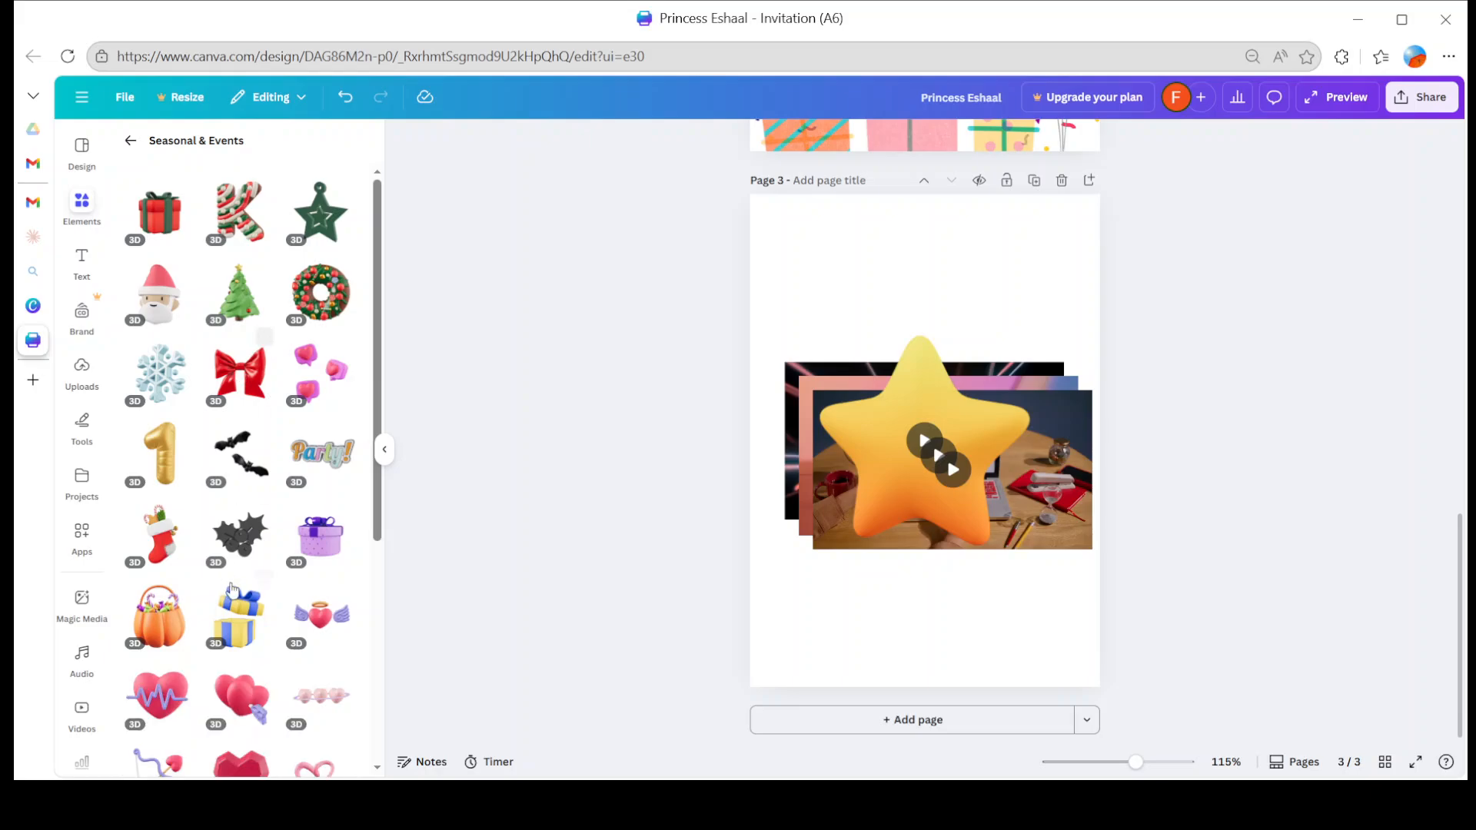
scroll(239, 577, "down", 5)
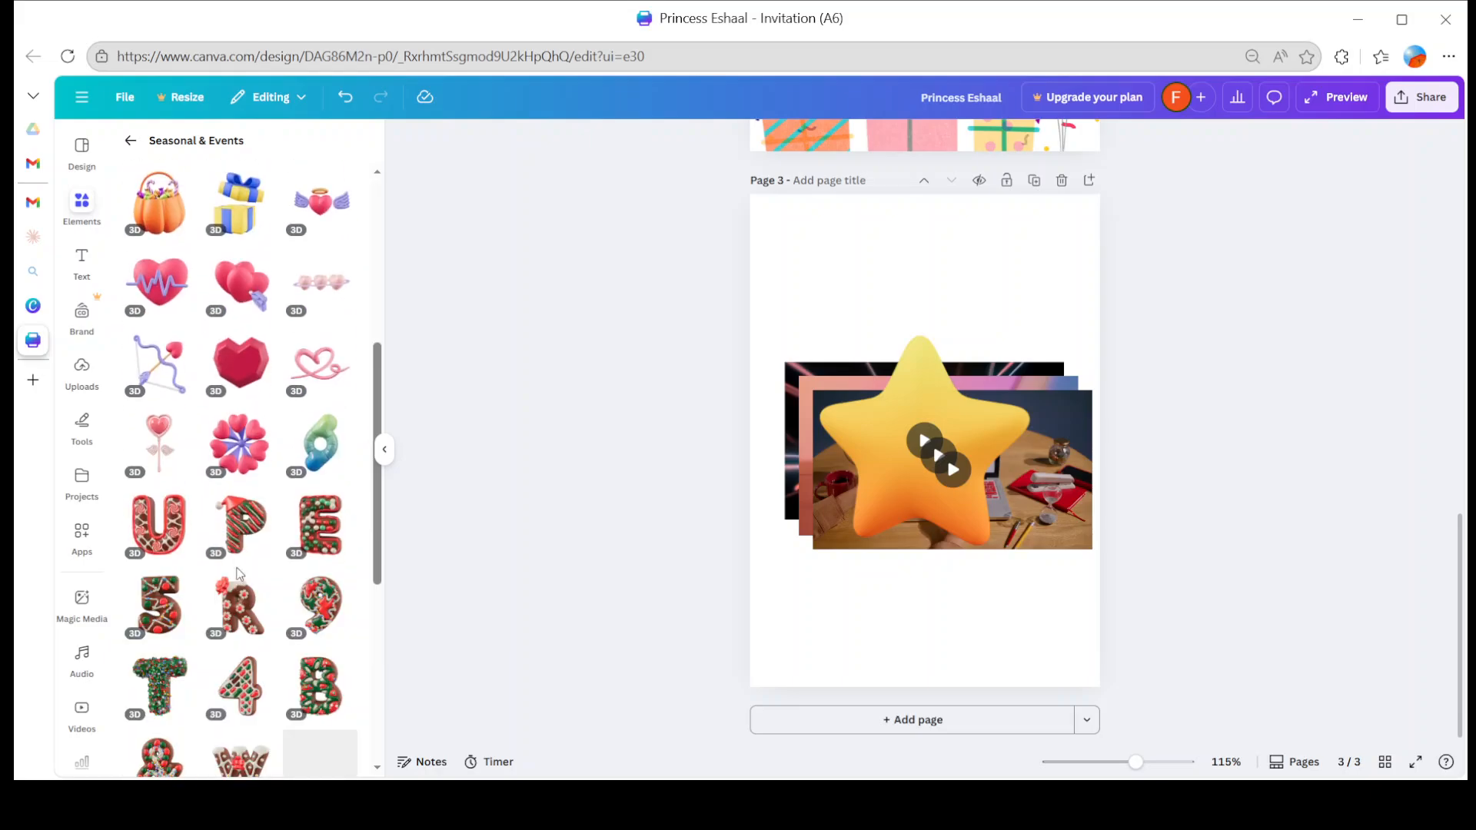
scroll(239, 573, "down", 5)
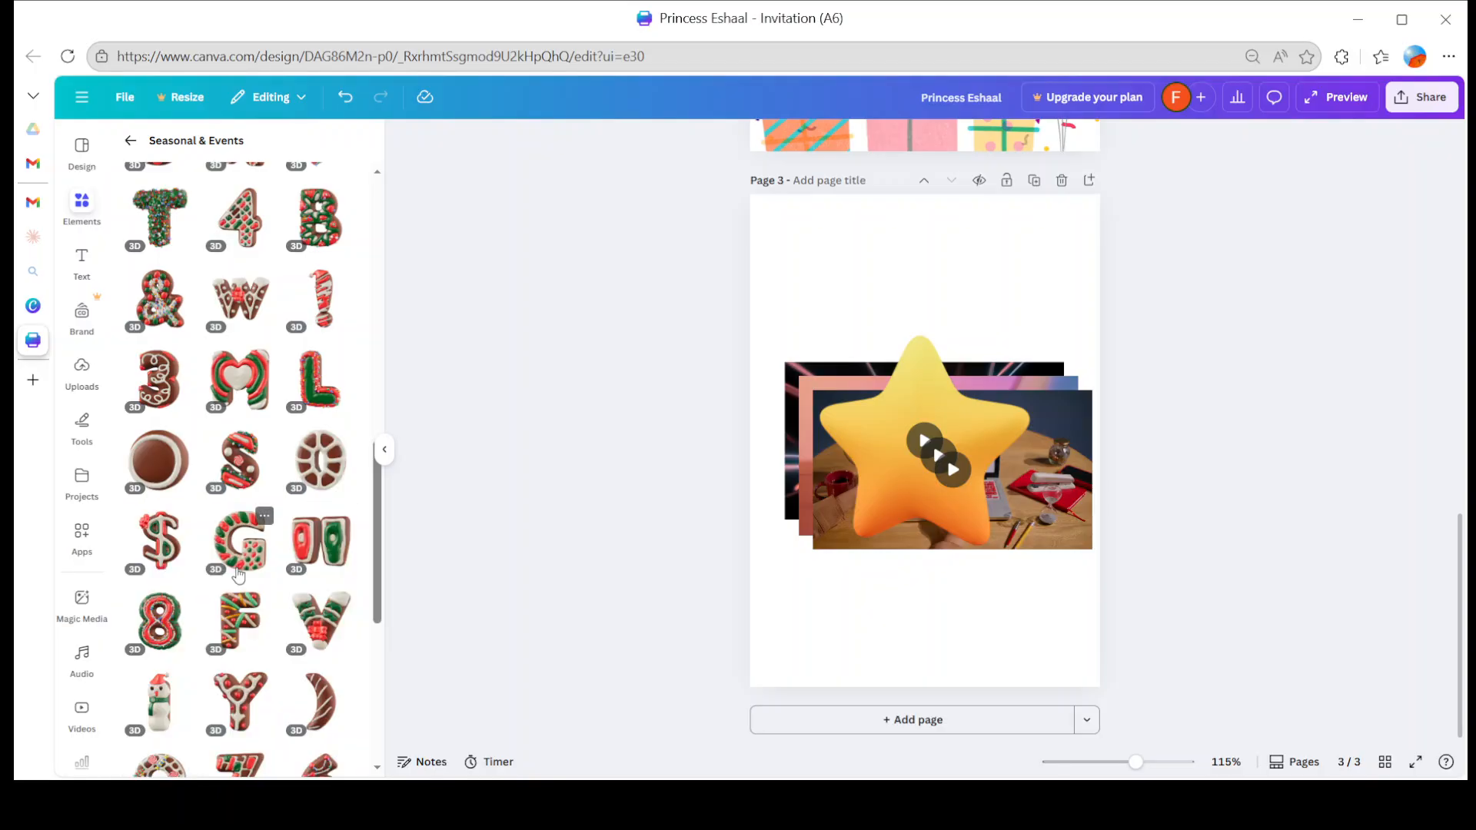
scroll(238, 573, "down", 5)
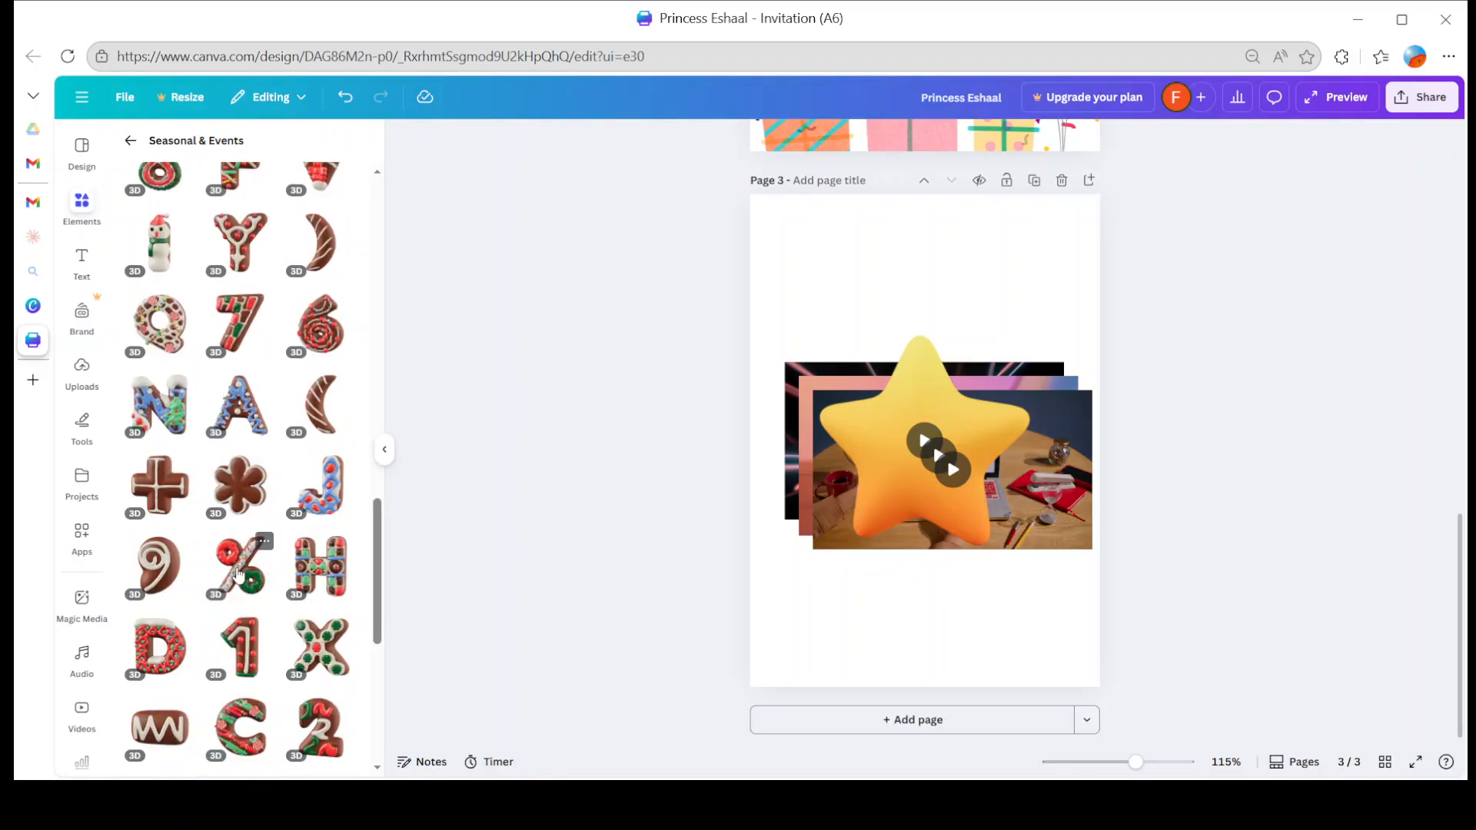
scroll(239, 573, "down", 5)
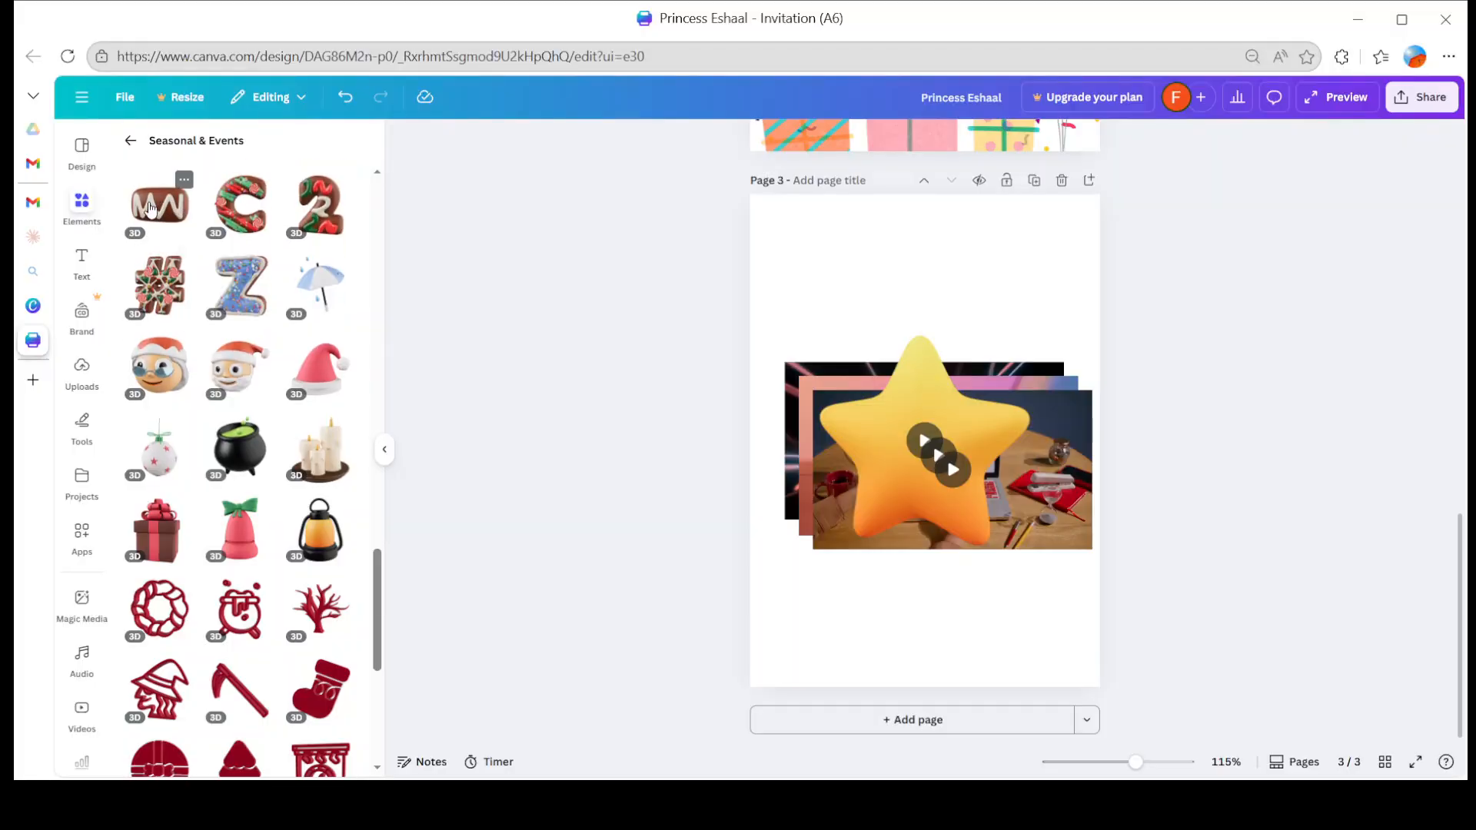
left_click(131, 139)
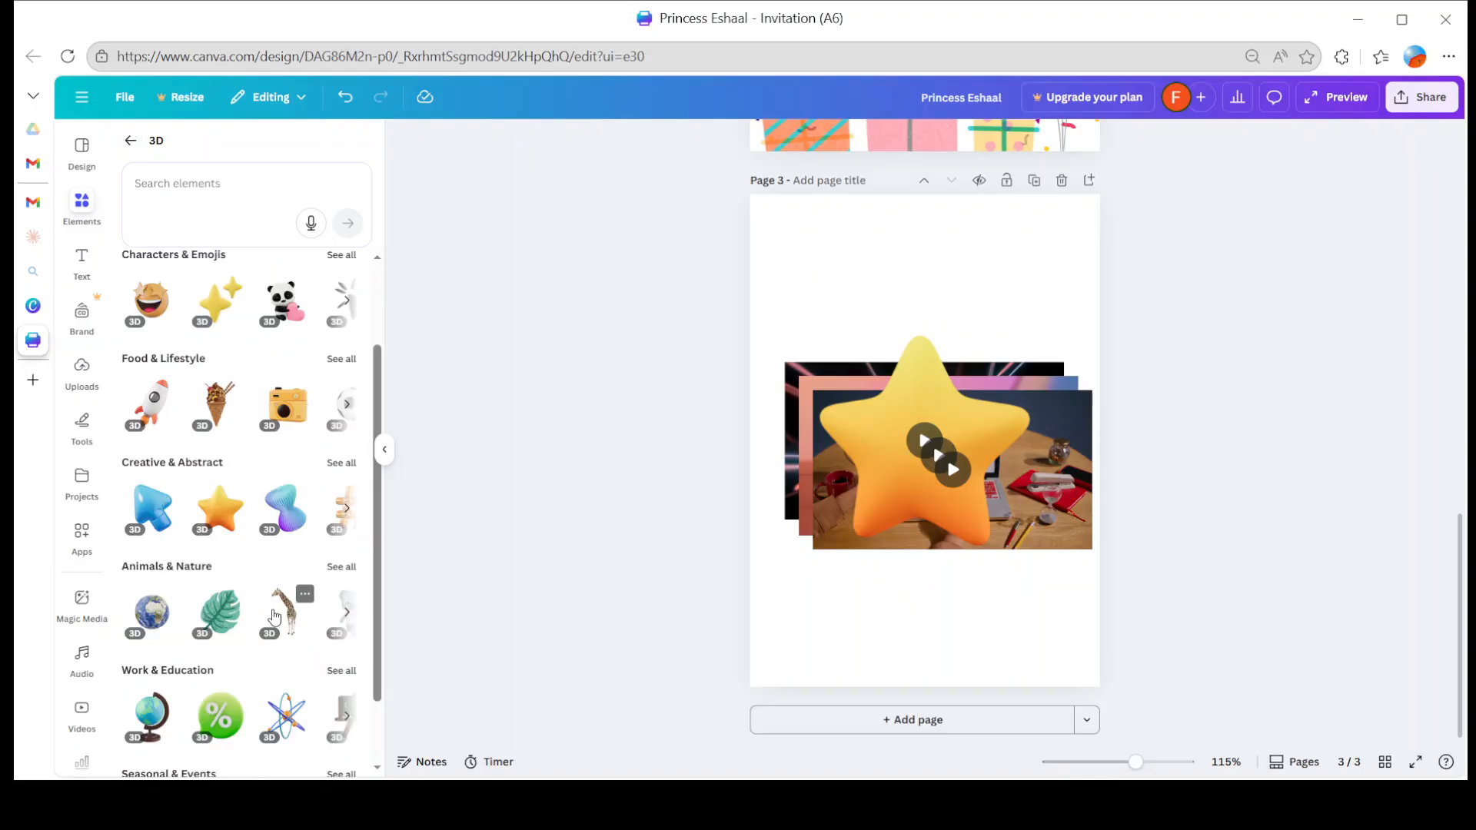
scroll(274, 615, "down", 1)
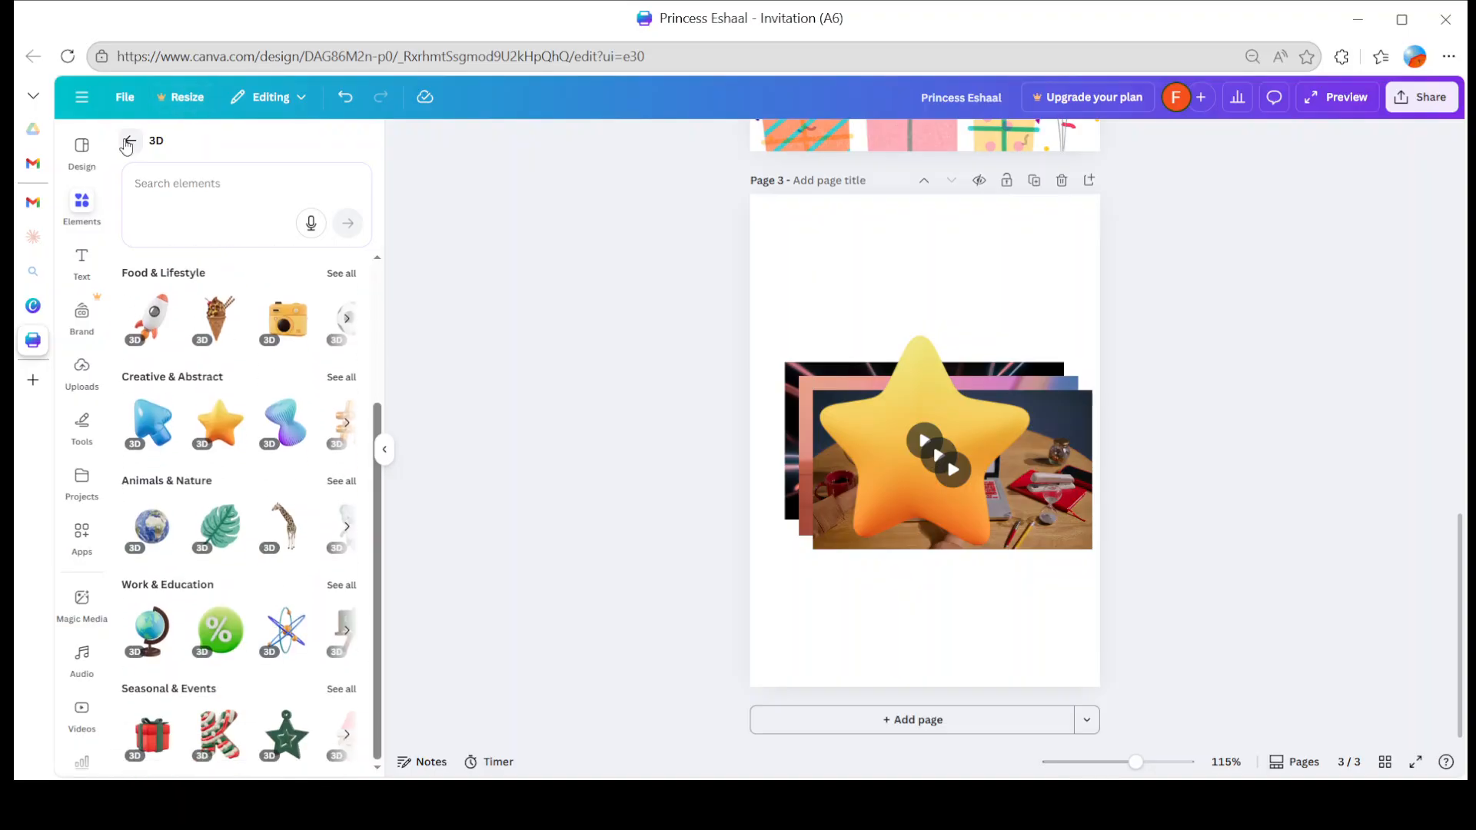
left_click(129, 141)
scroll(253, 607, "down", 1)
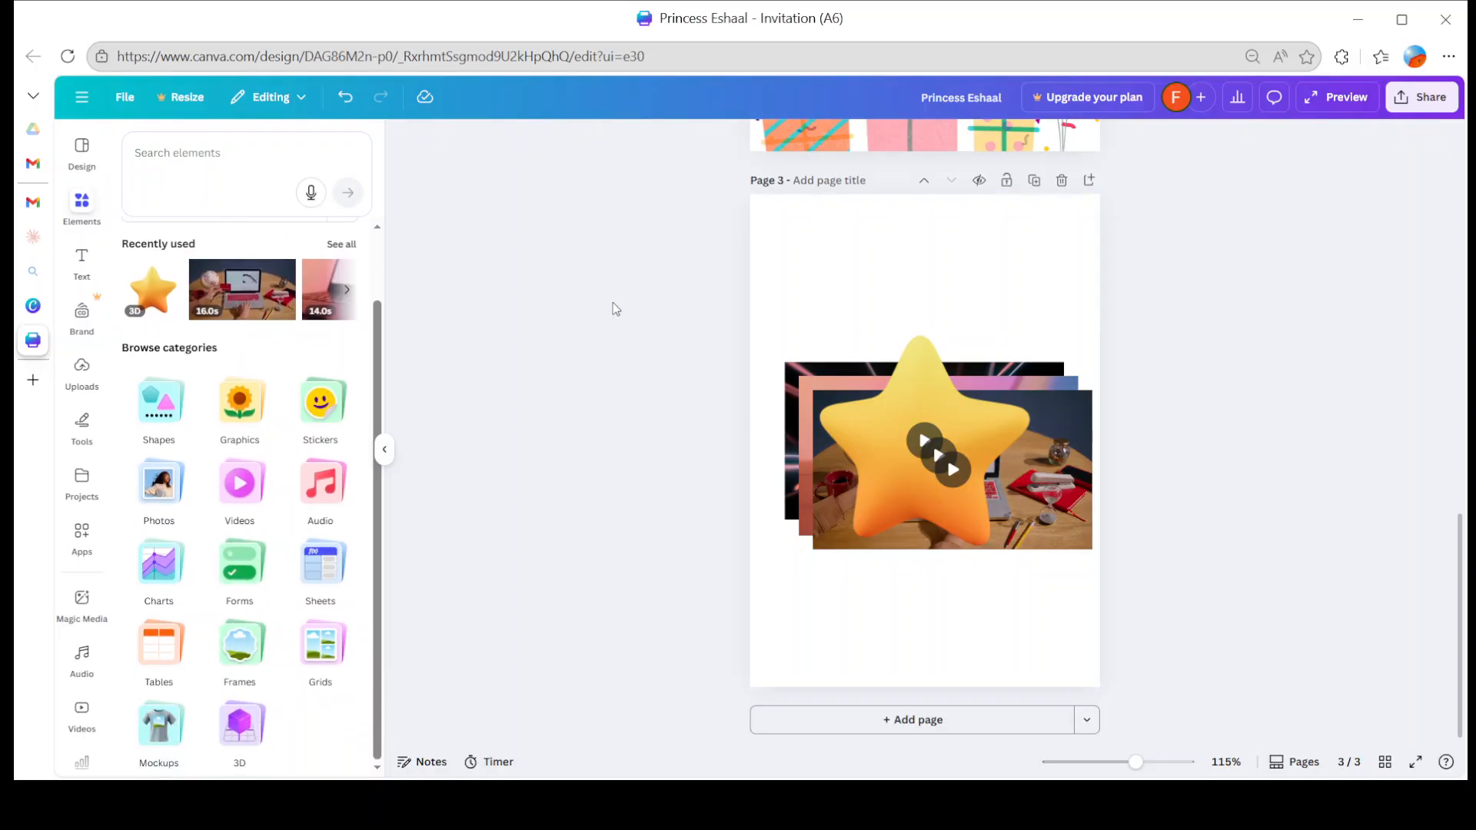
scroll(612, 302, "up", 9)
scroll(611, 302, "up", 3)
scroll(612, 303, "up", 2)
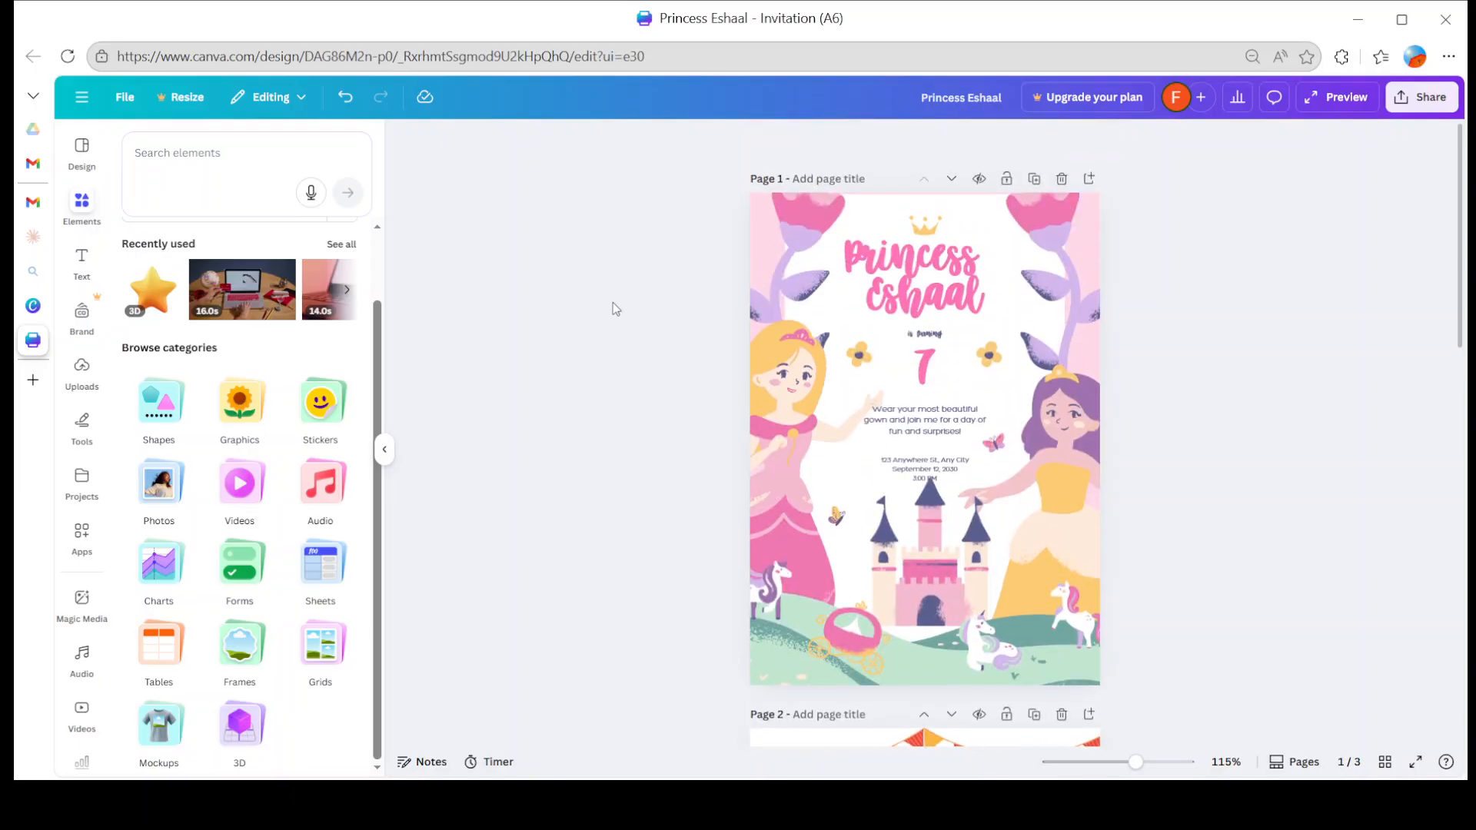
left_click(79, 200)
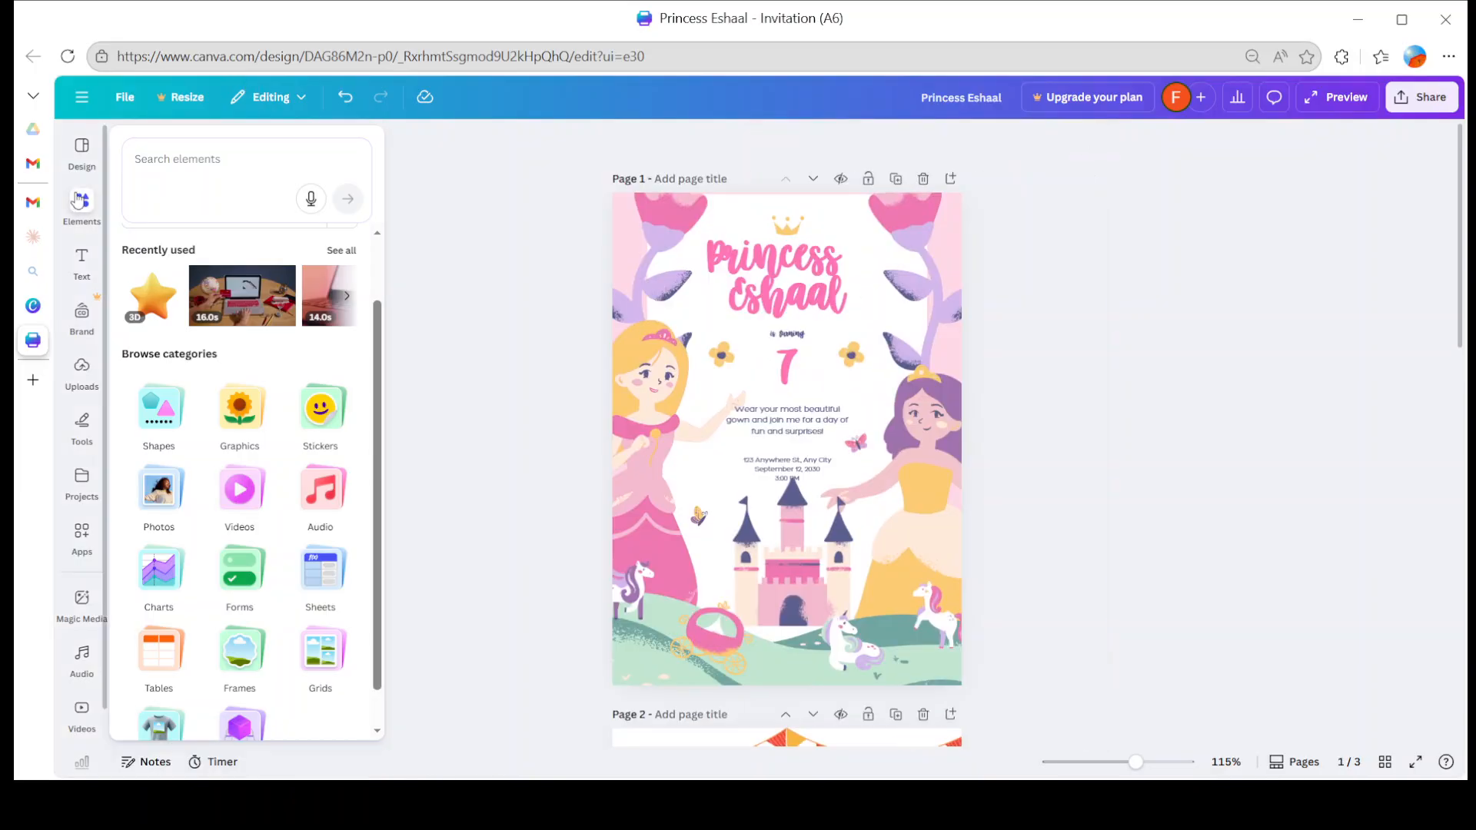
left_click(79, 200)
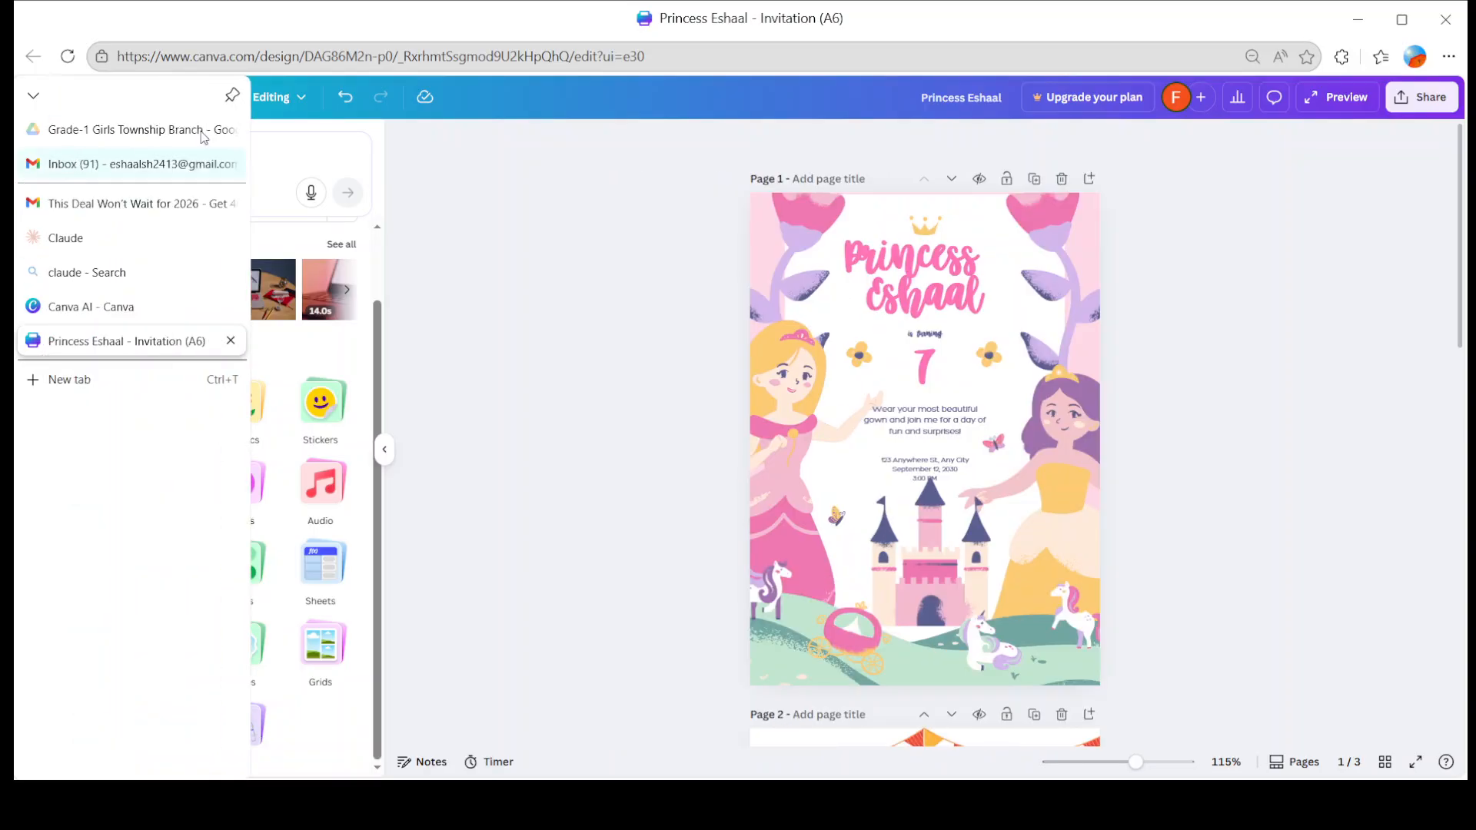
- Go back to the design templates and clear the birthday invitation search text
left_click(83, 154)
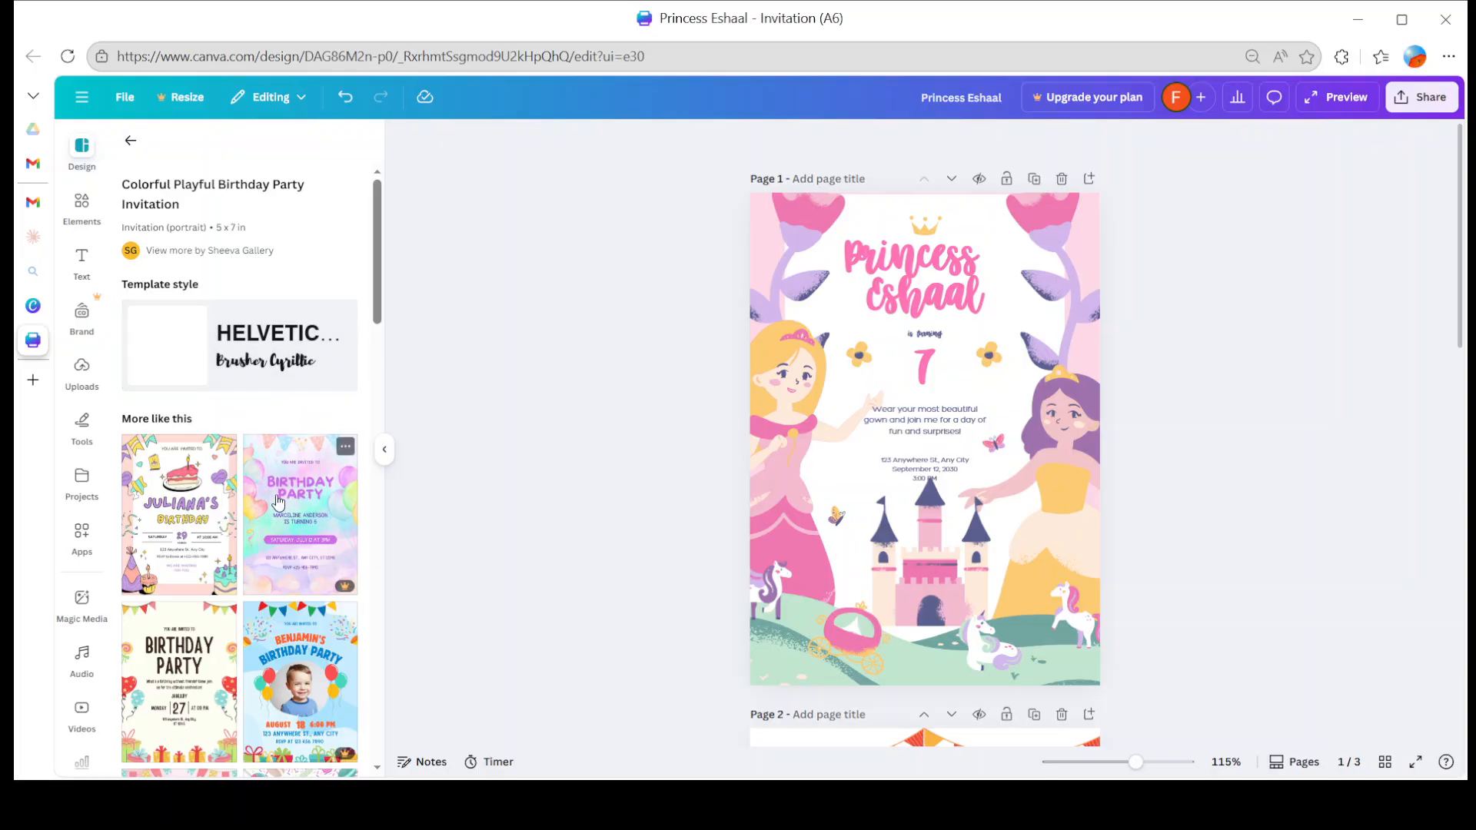
left_click(128, 140)
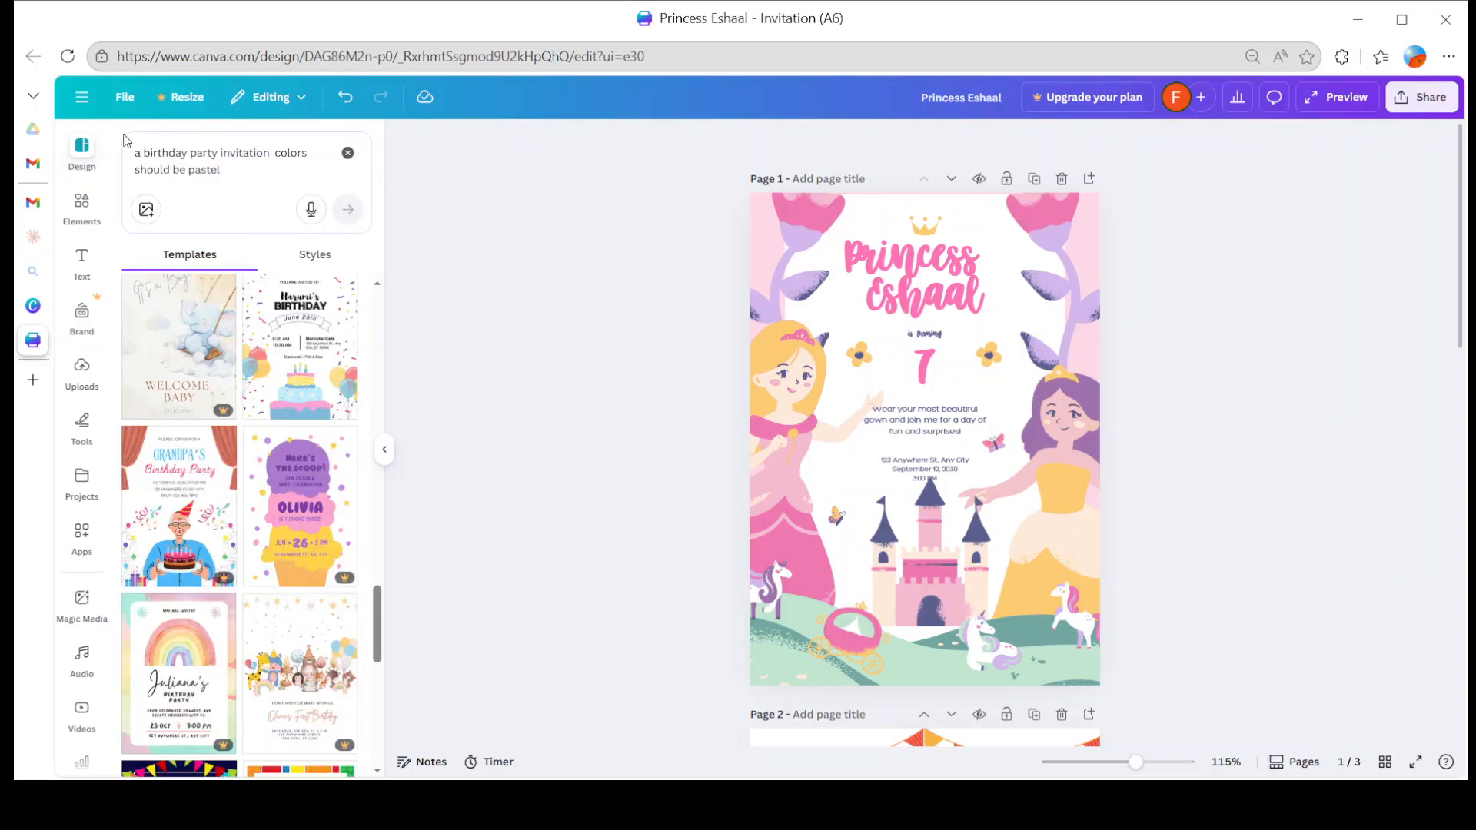
left_click(347, 153)
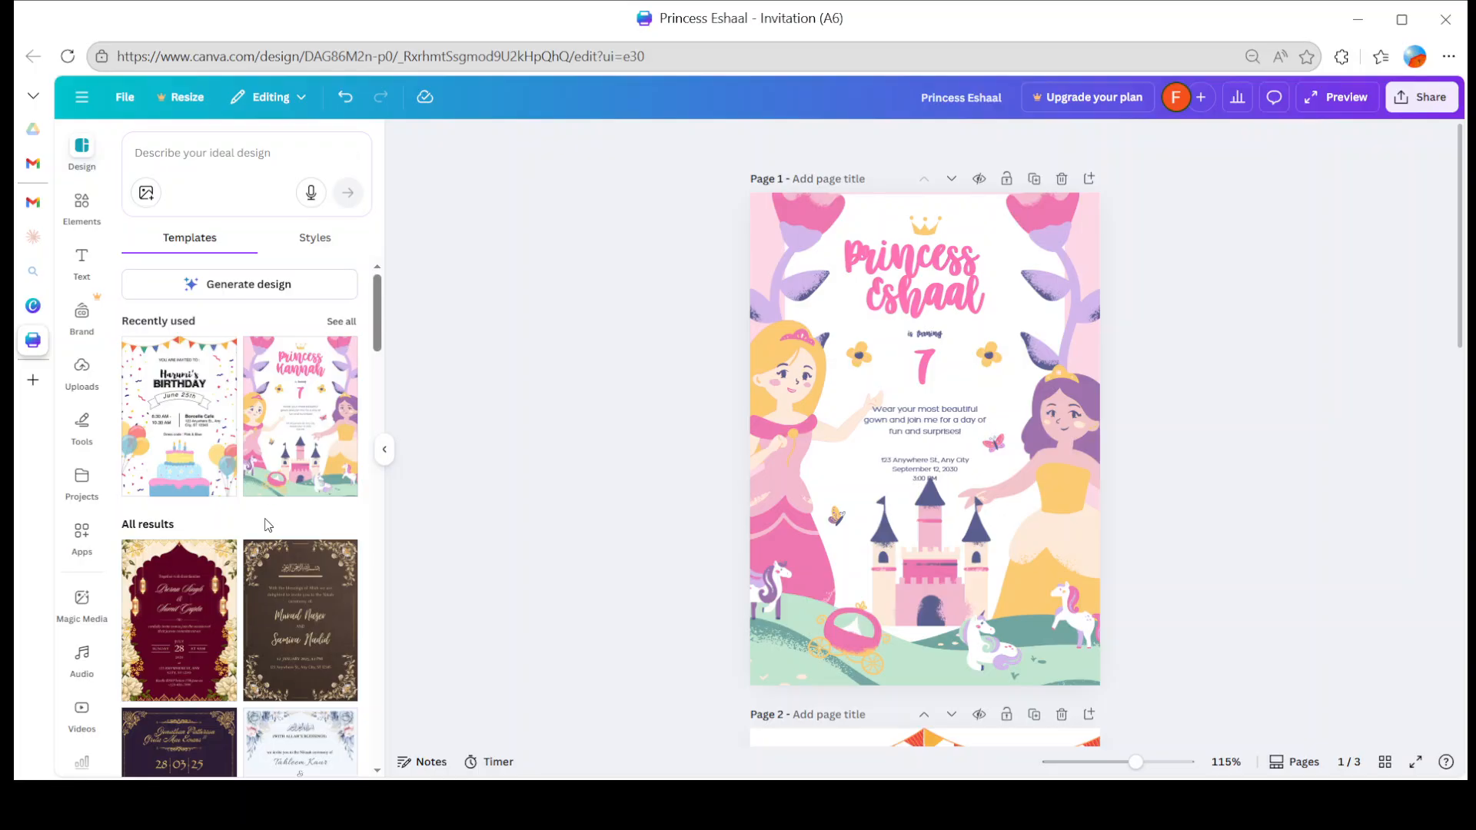
- Add page 4 after the star page and apply the Brown Vintage Floral Muslim Wedding Invitation template to it
scroll(264, 520, "down", 1)
scroll(967, 609, "down", 10)
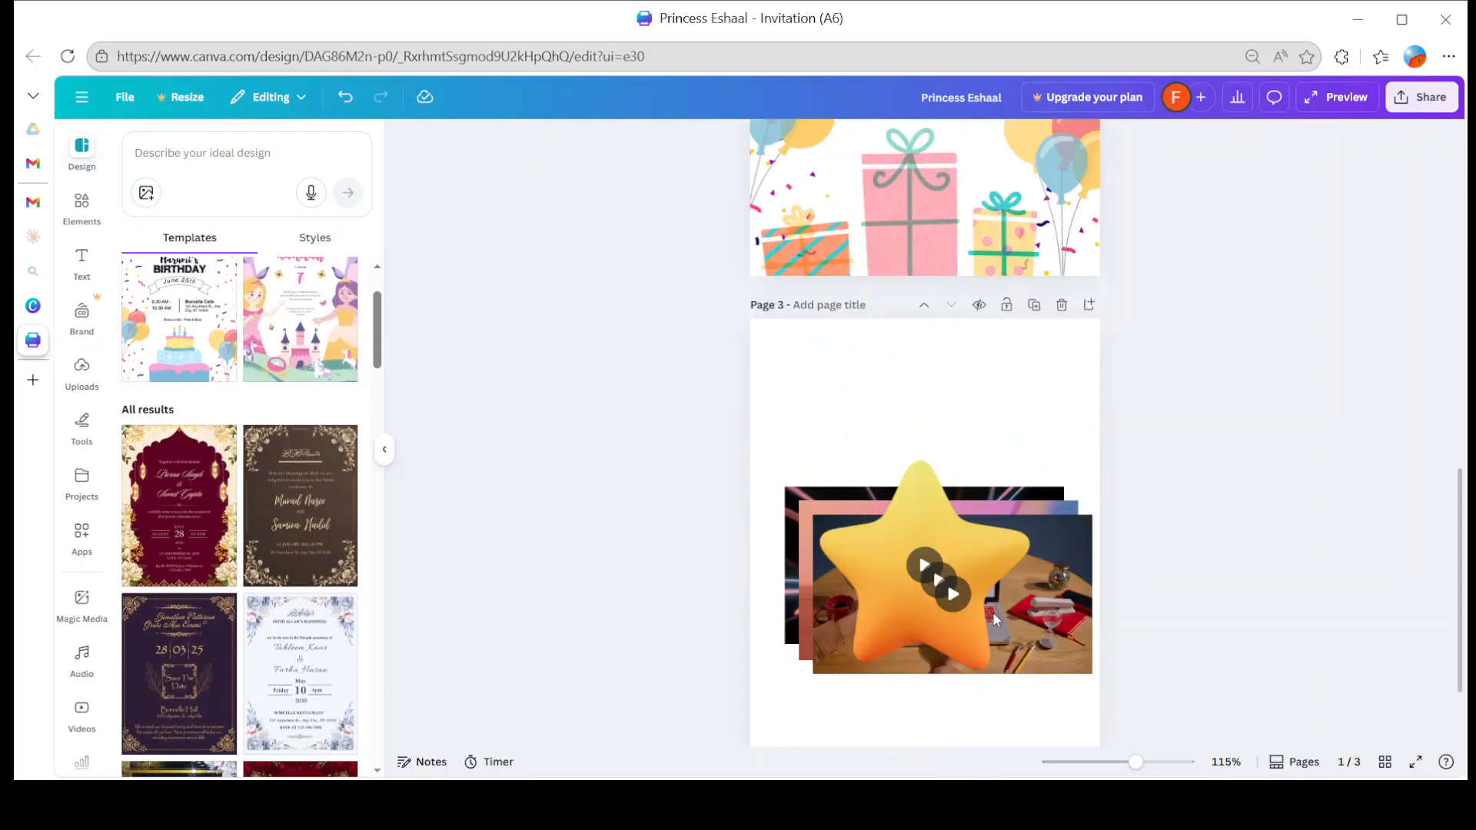
left_click(938, 732)
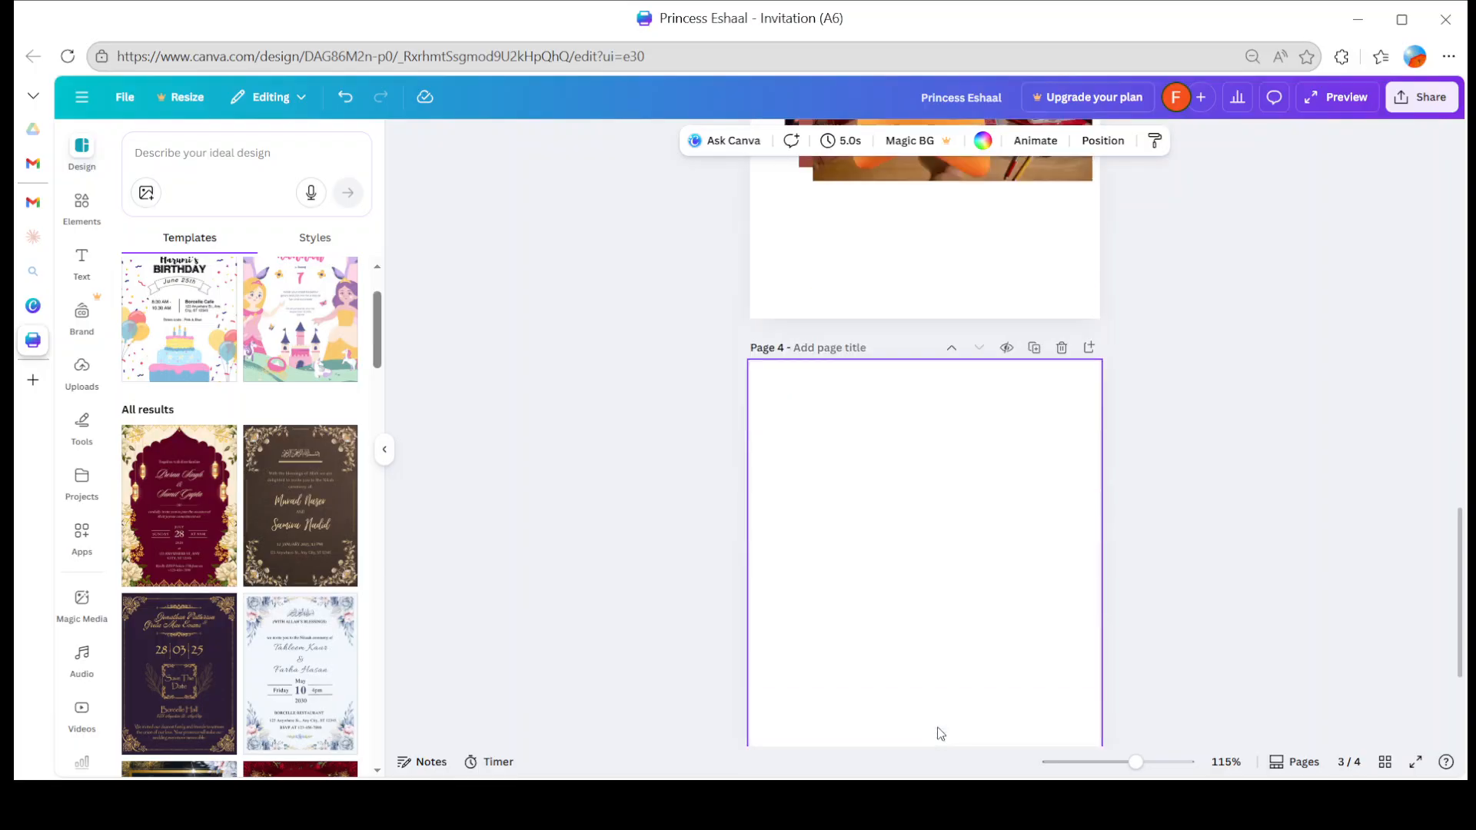
left_click(317, 481)
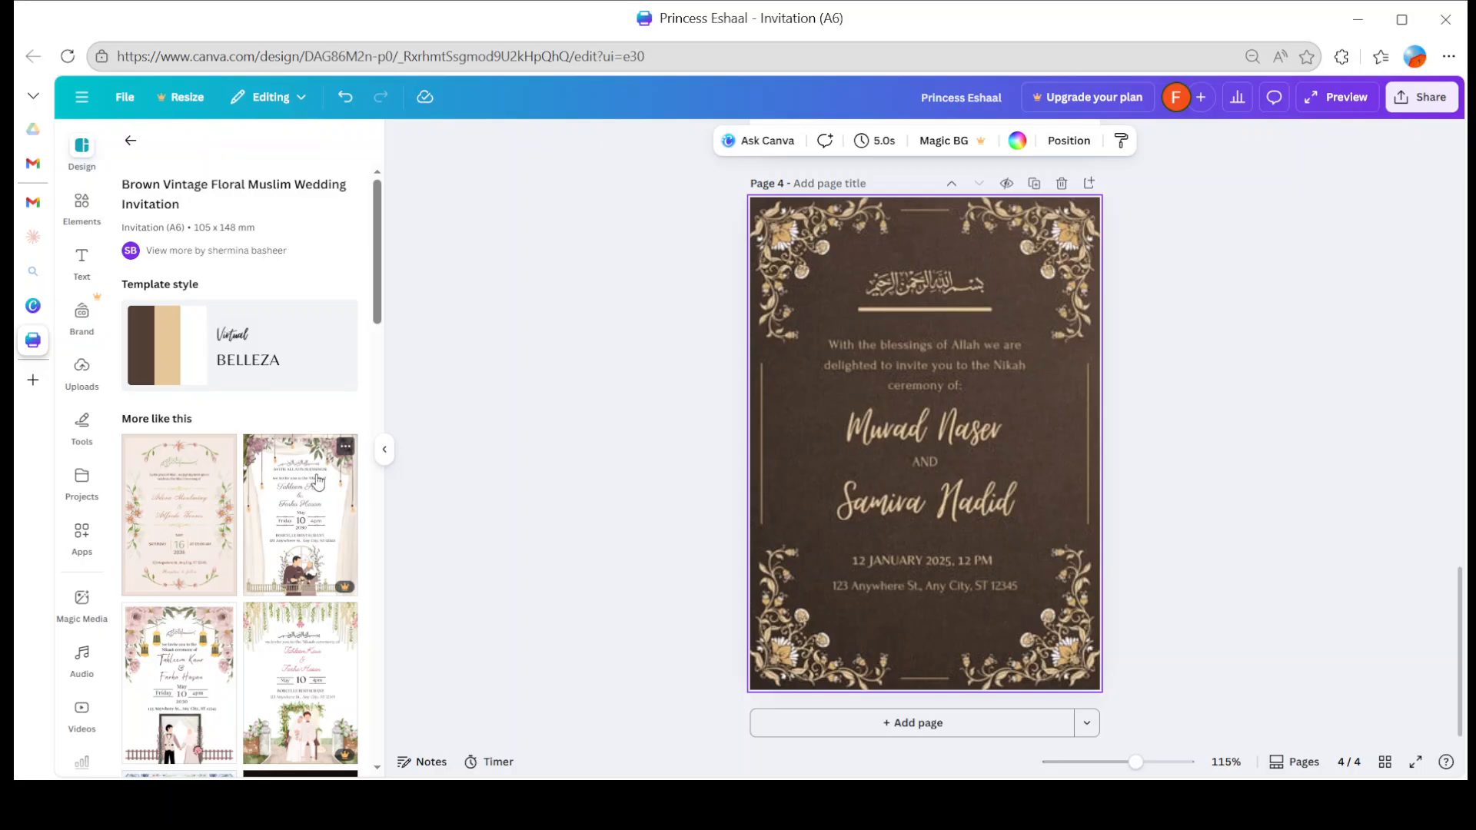
- Replace the first name on the wedding invitation with "ghju" and the second name with "ffggd"
left_click(926, 283)
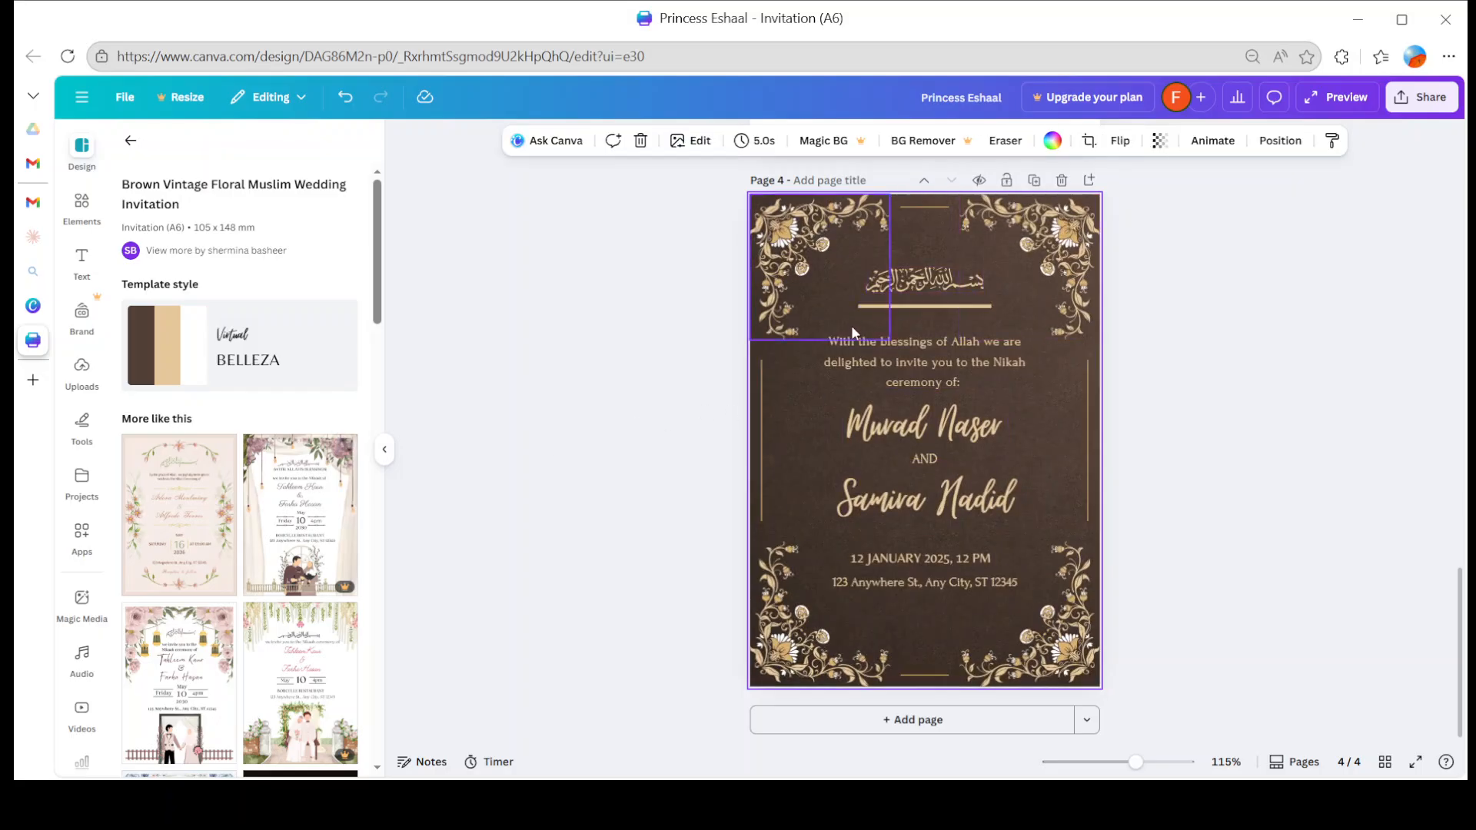
double_click(907, 437)
key("BackSpace")
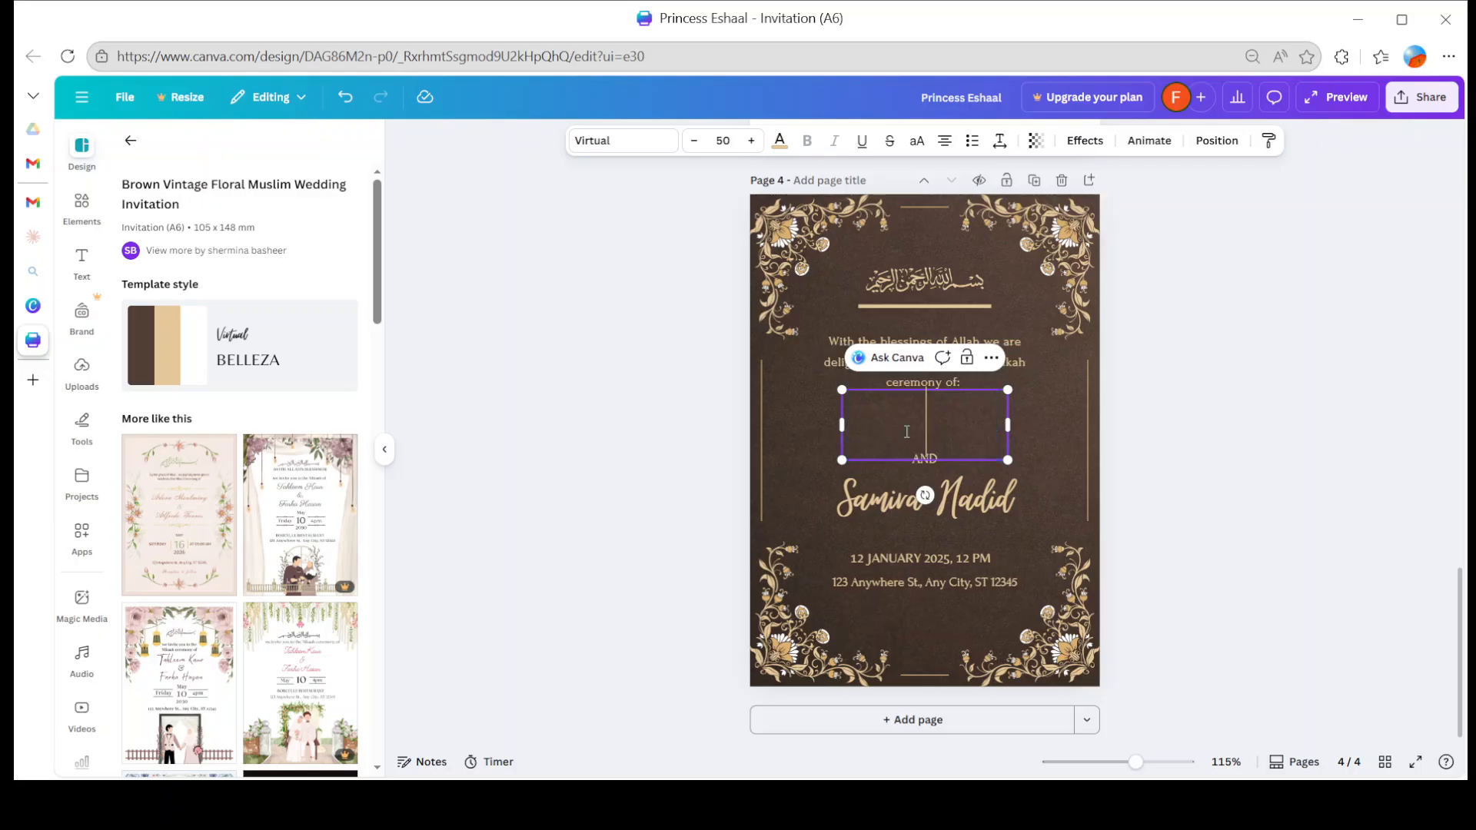
type("ghju")
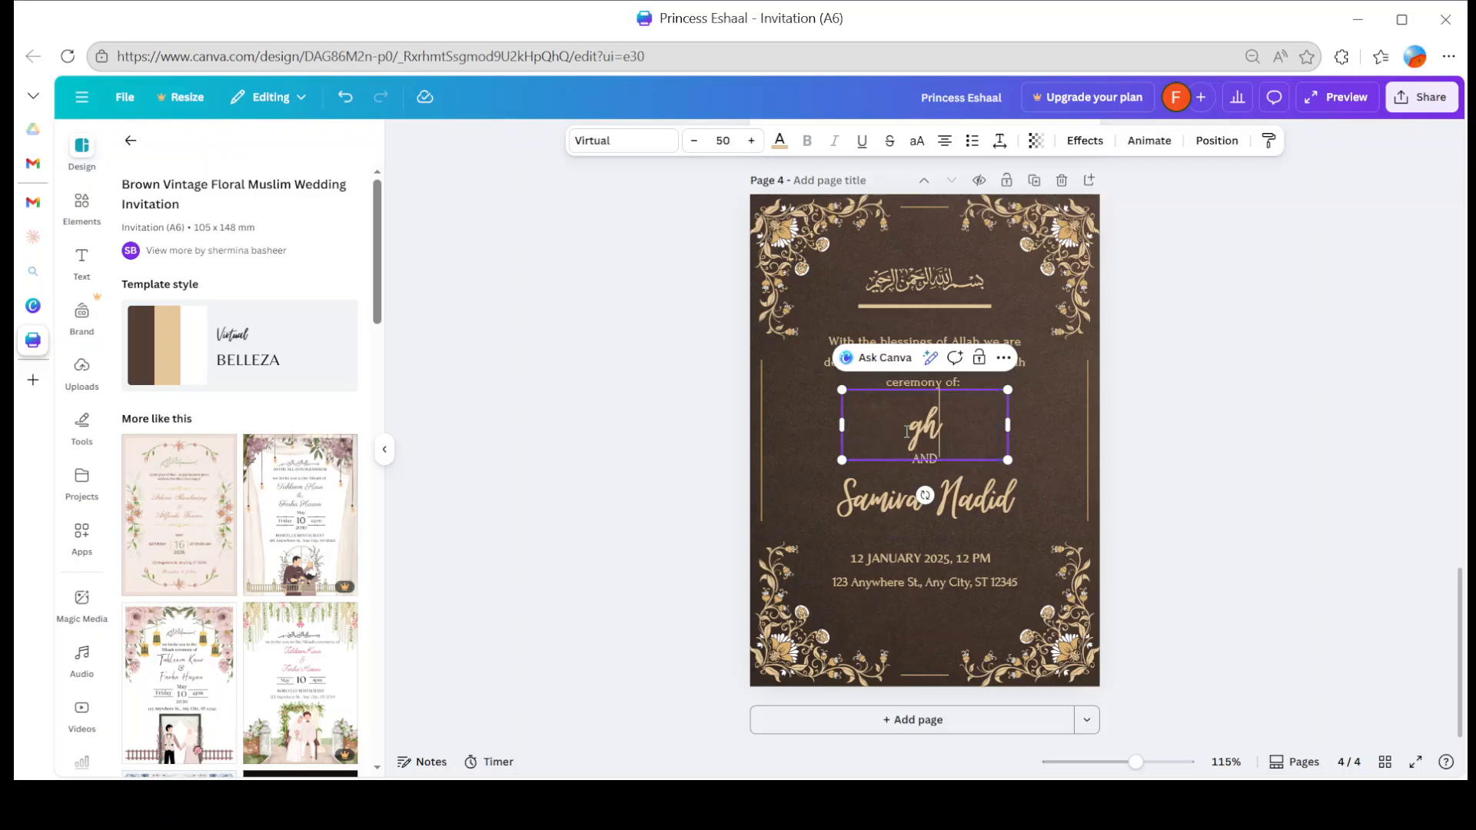
double_click(968, 499)
key("BackSpace")
type("ffggd")
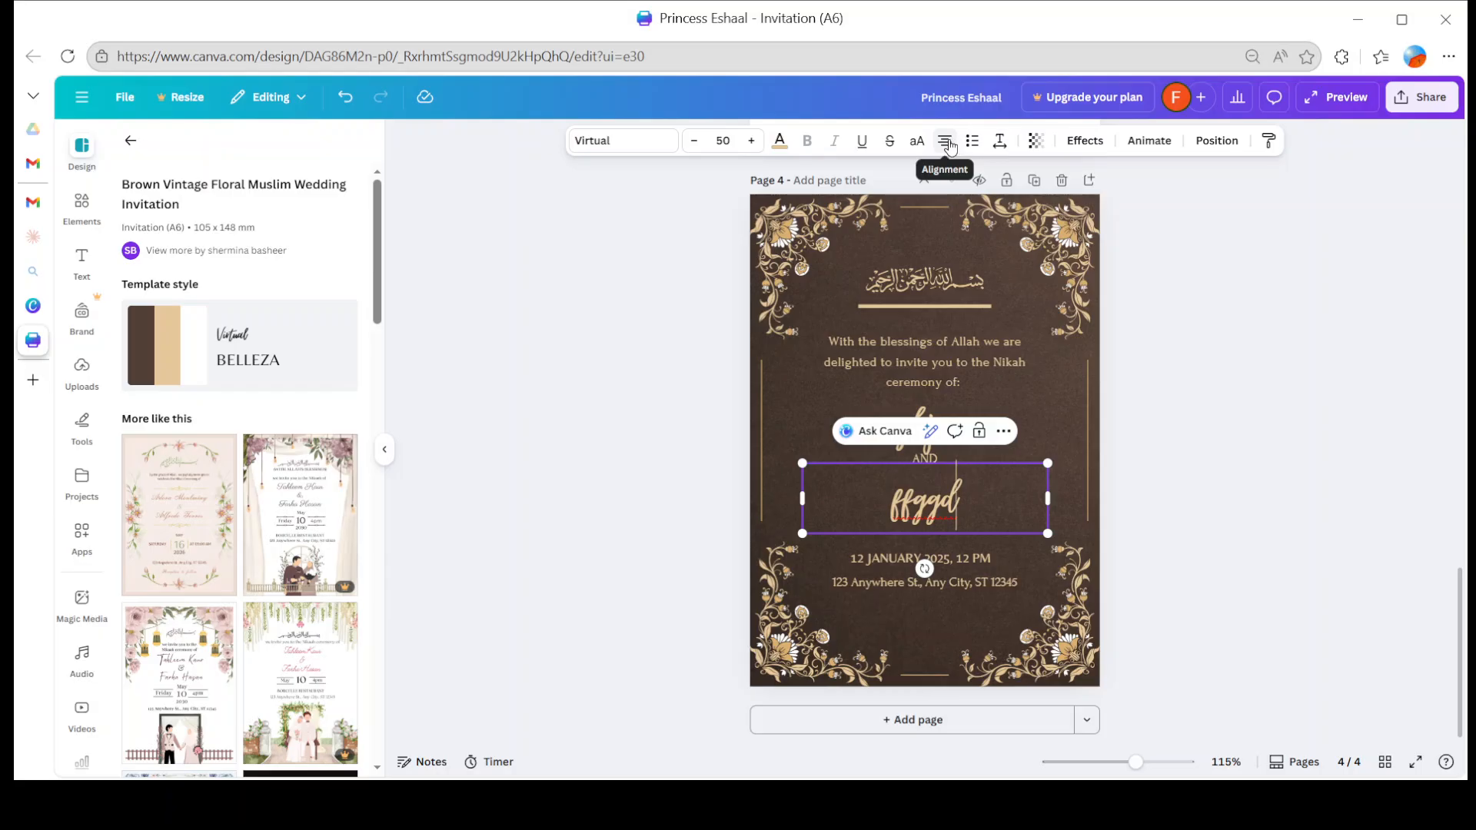
- Try the Neon and Glitch text effects on the "ffggd" text and apply the Lift effect
left_click(1003, 144)
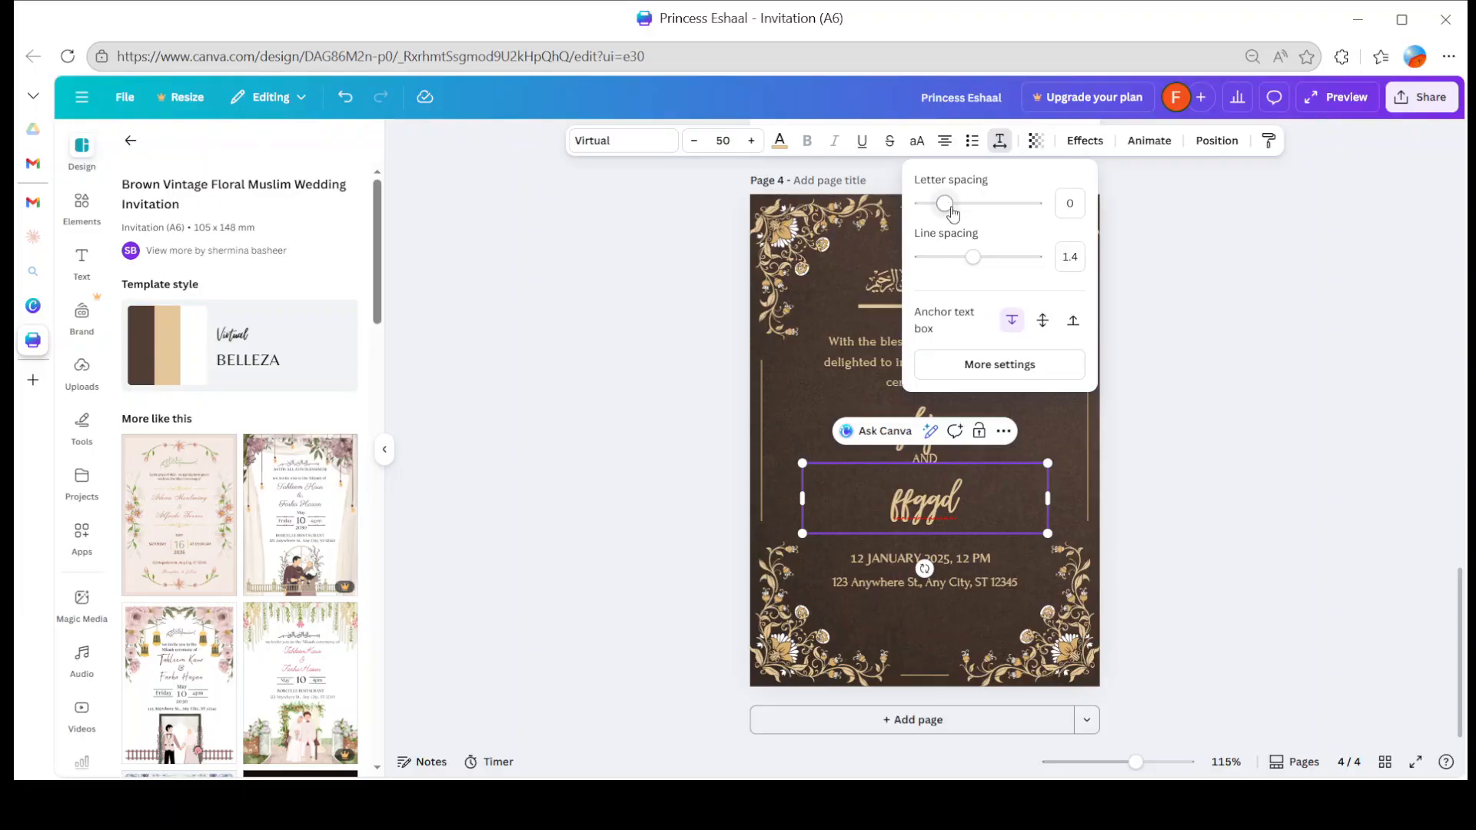
left_click(1132, 221)
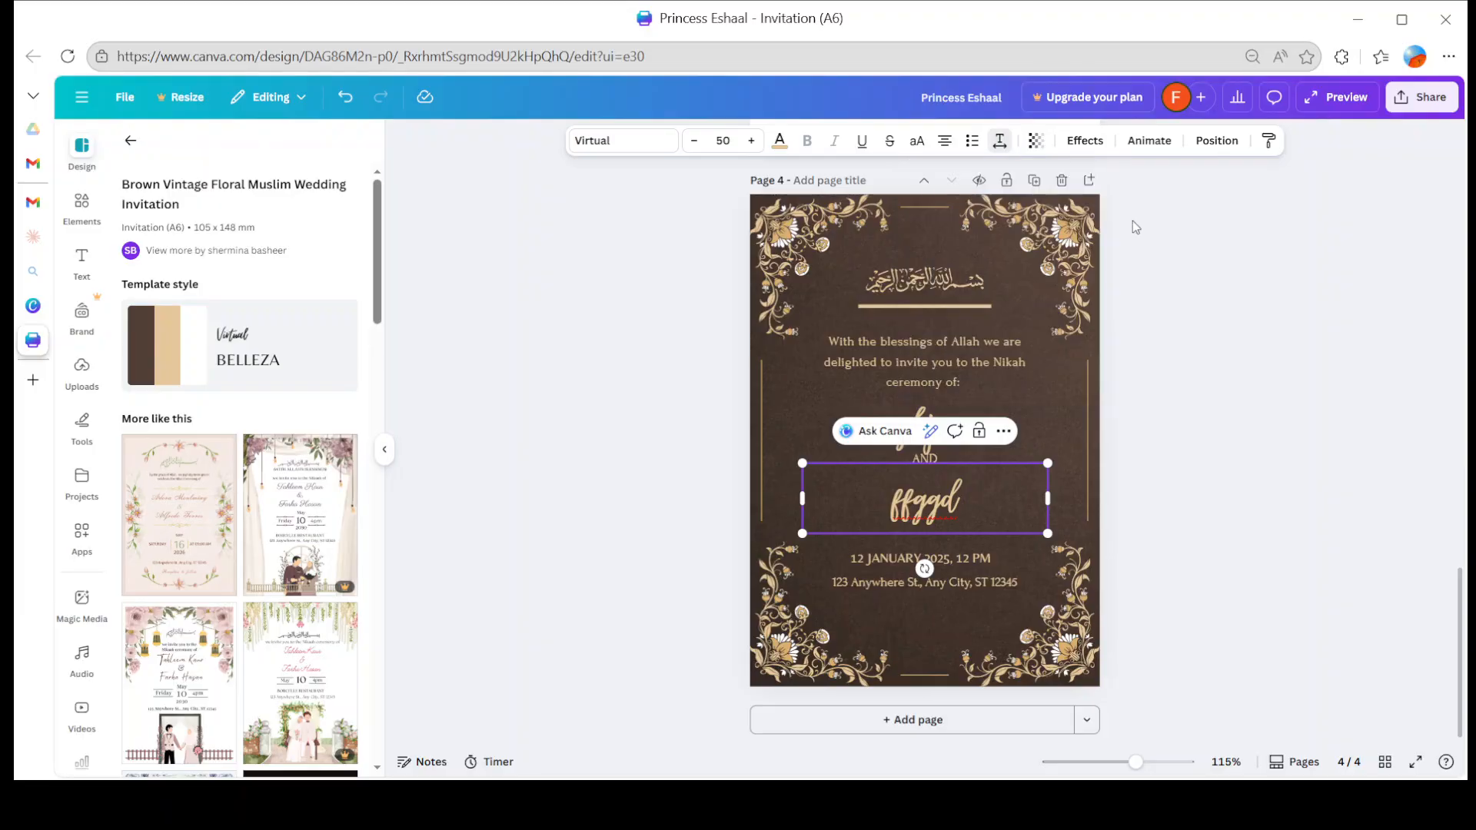
left_click(1098, 141)
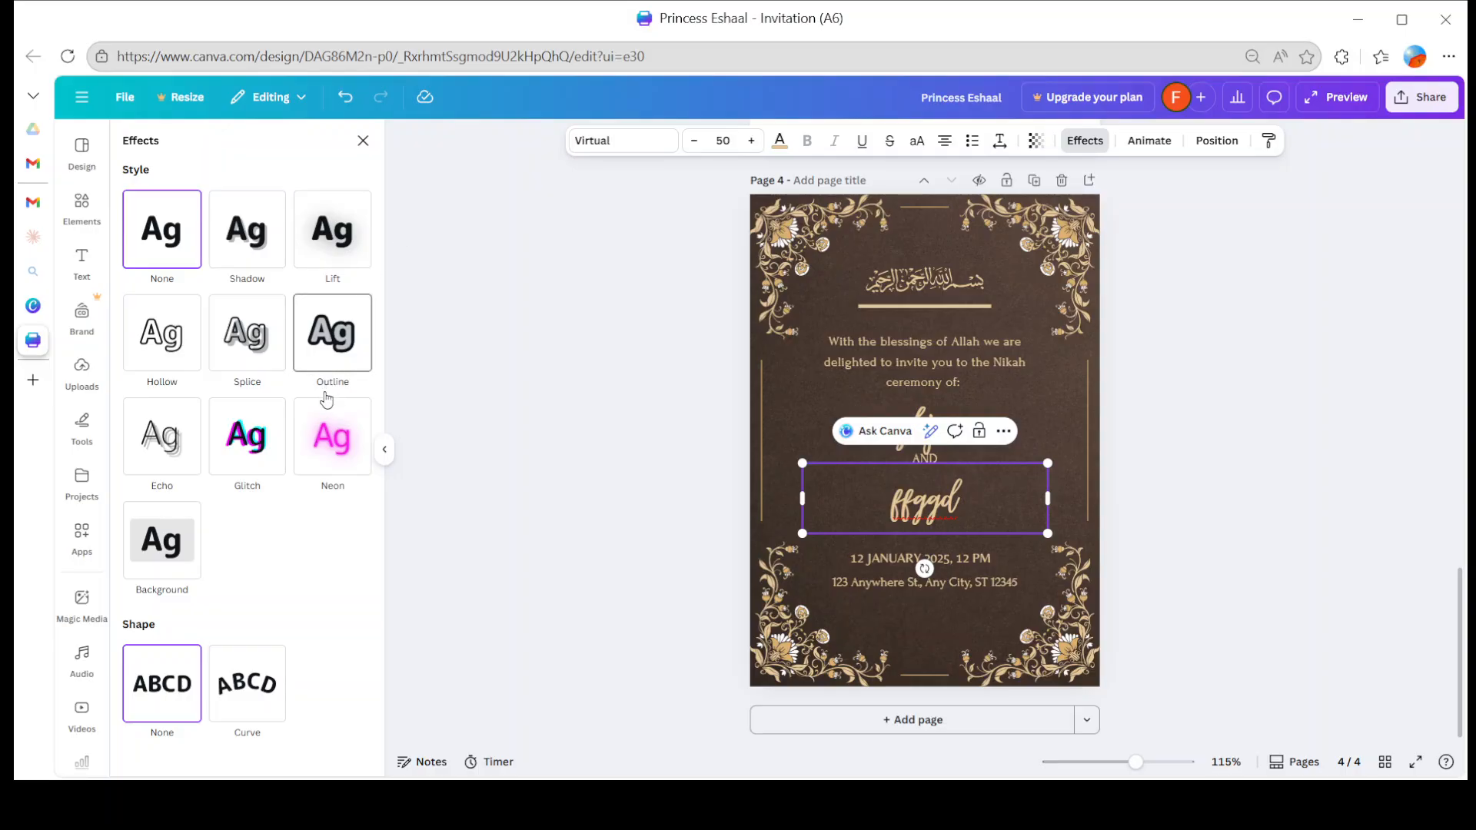
left_click(332, 474)
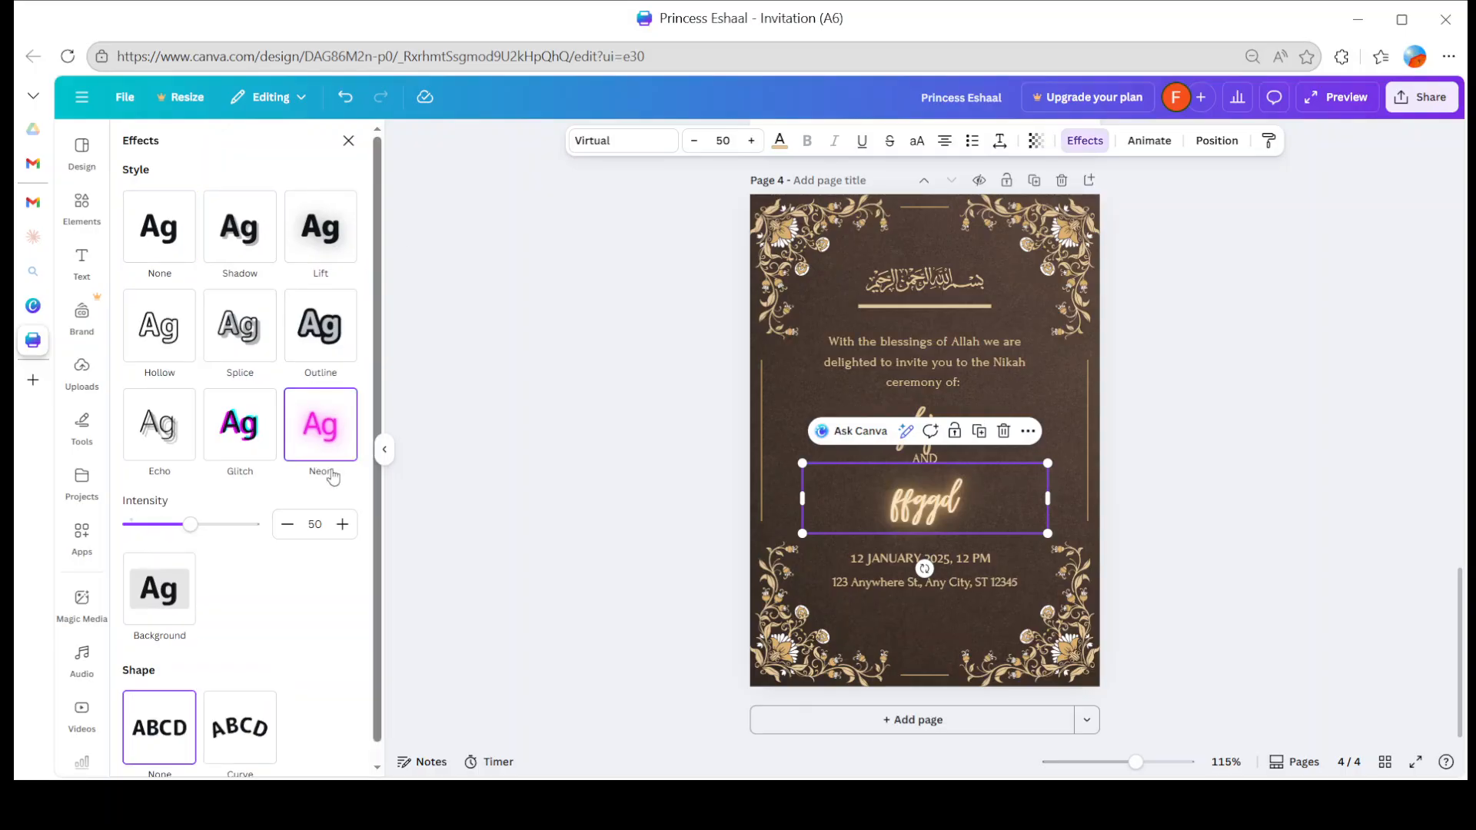
left_click(236, 433)
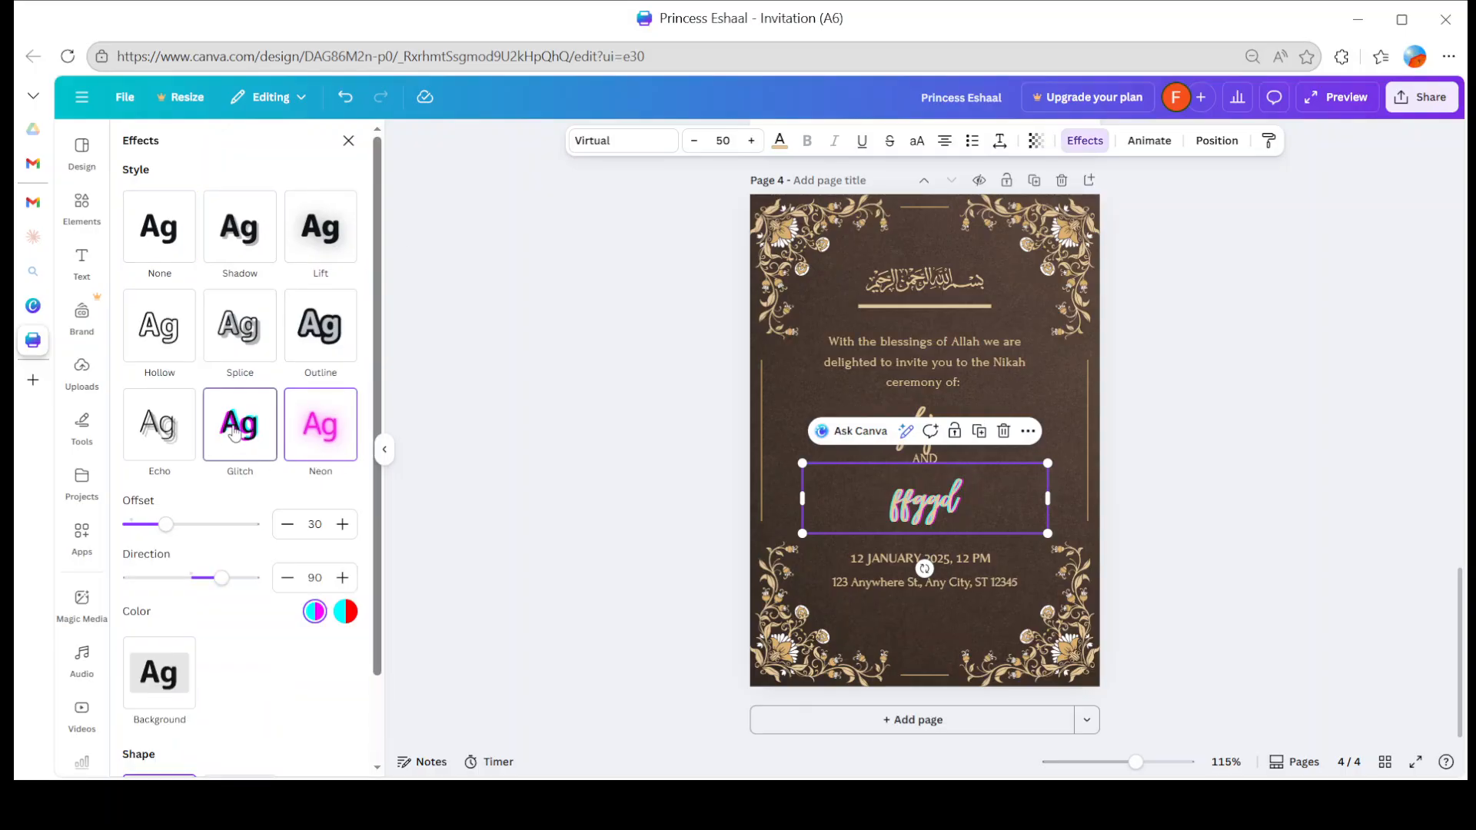
left_click(335, 267)
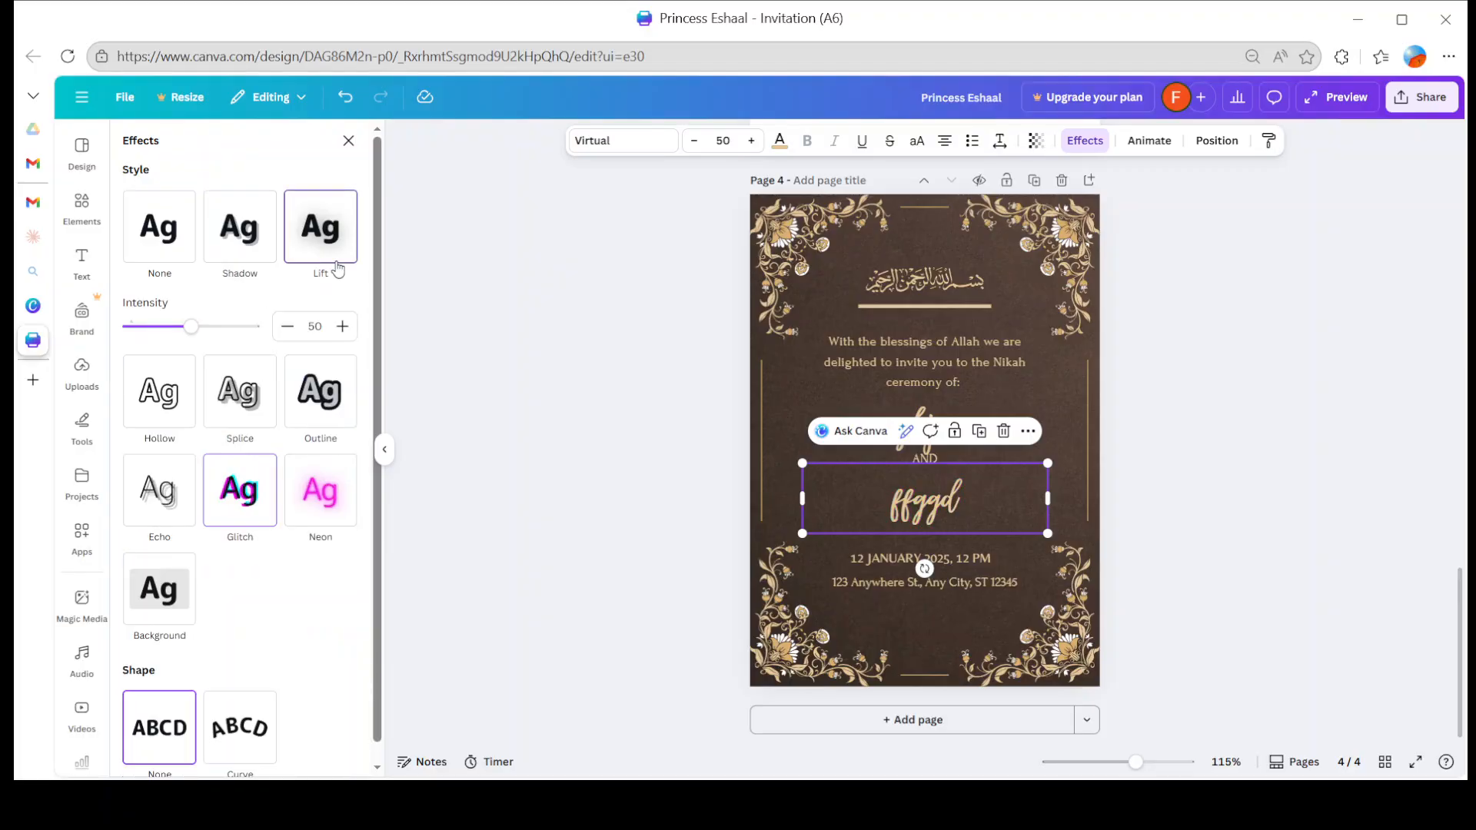
left_click(348, 140)
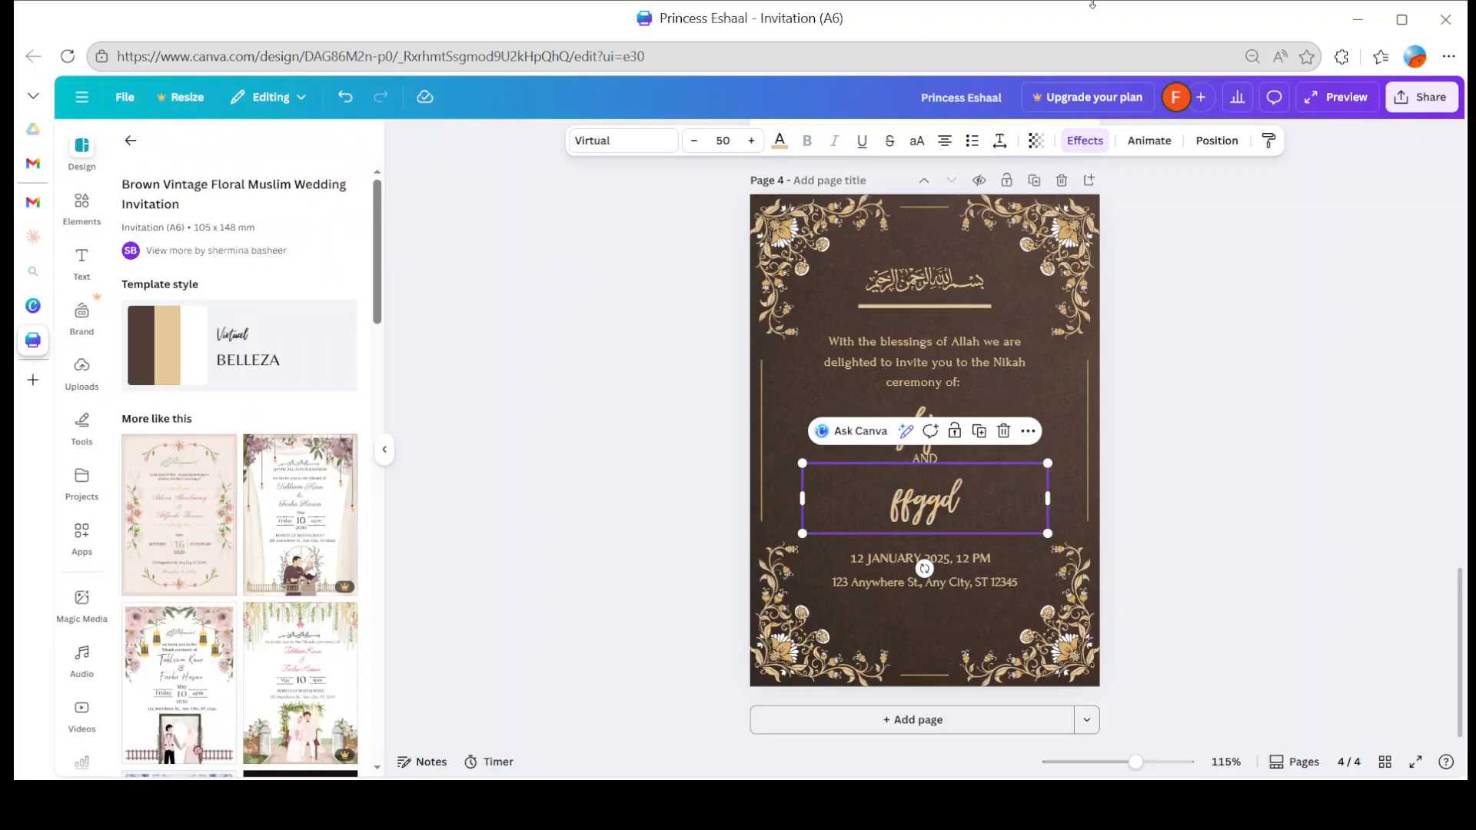
- Align the "ffggd" text box to the page's left edge, and move it back to the horizontal centre below "AND"
left_click(1213, 141)
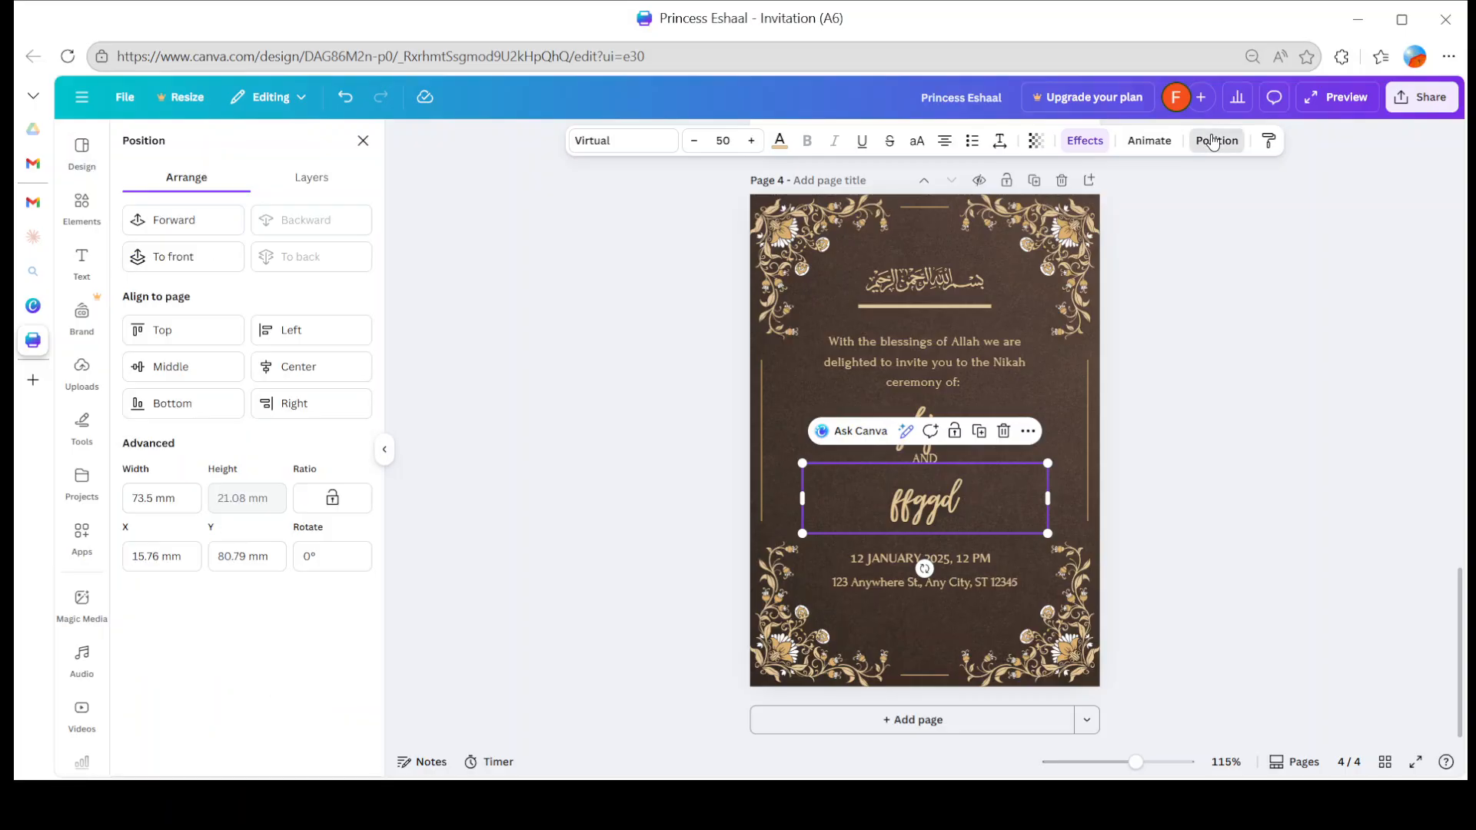
left_click(328, 343)
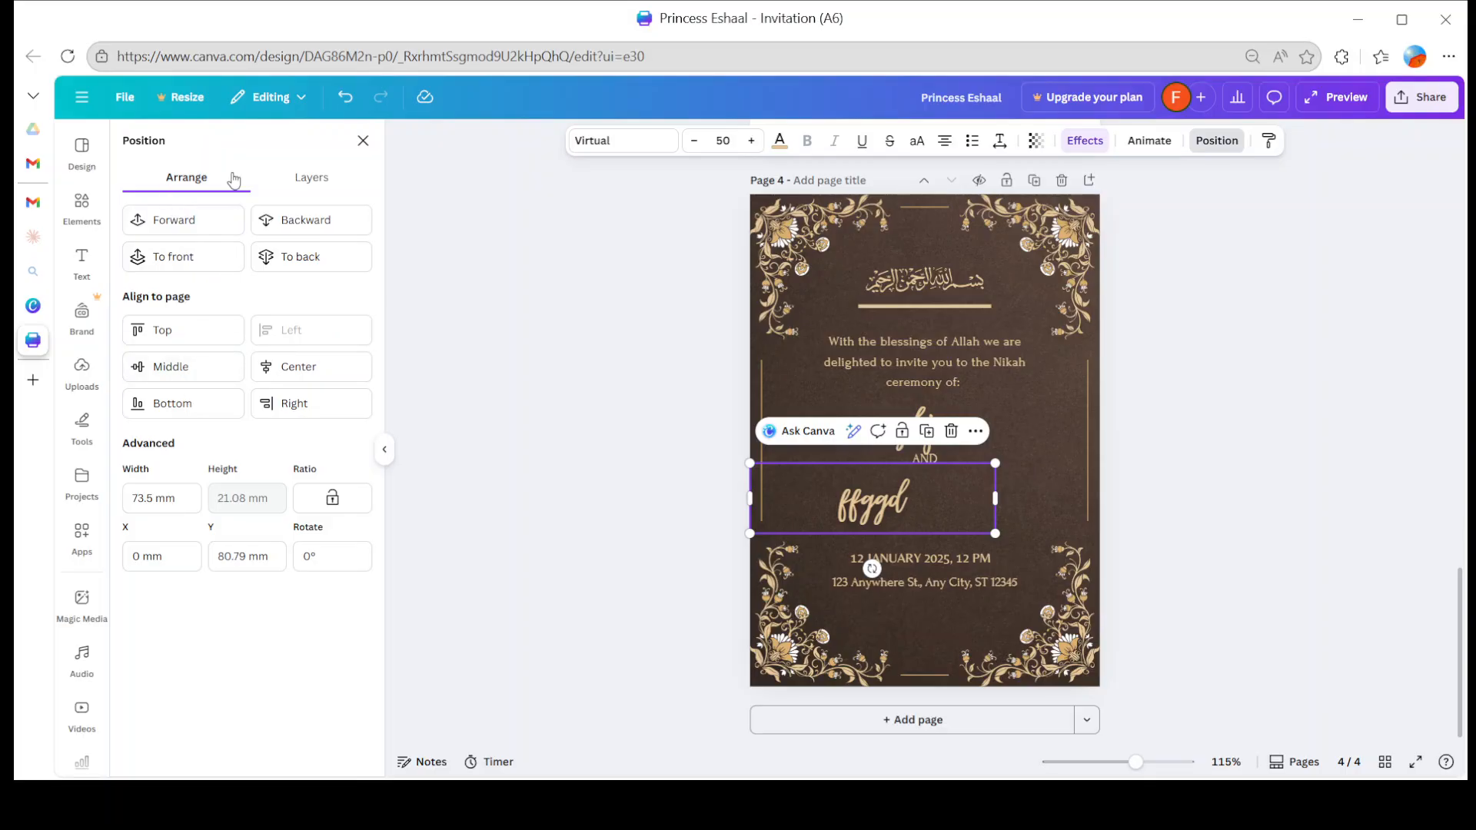
left_click(363, 142)
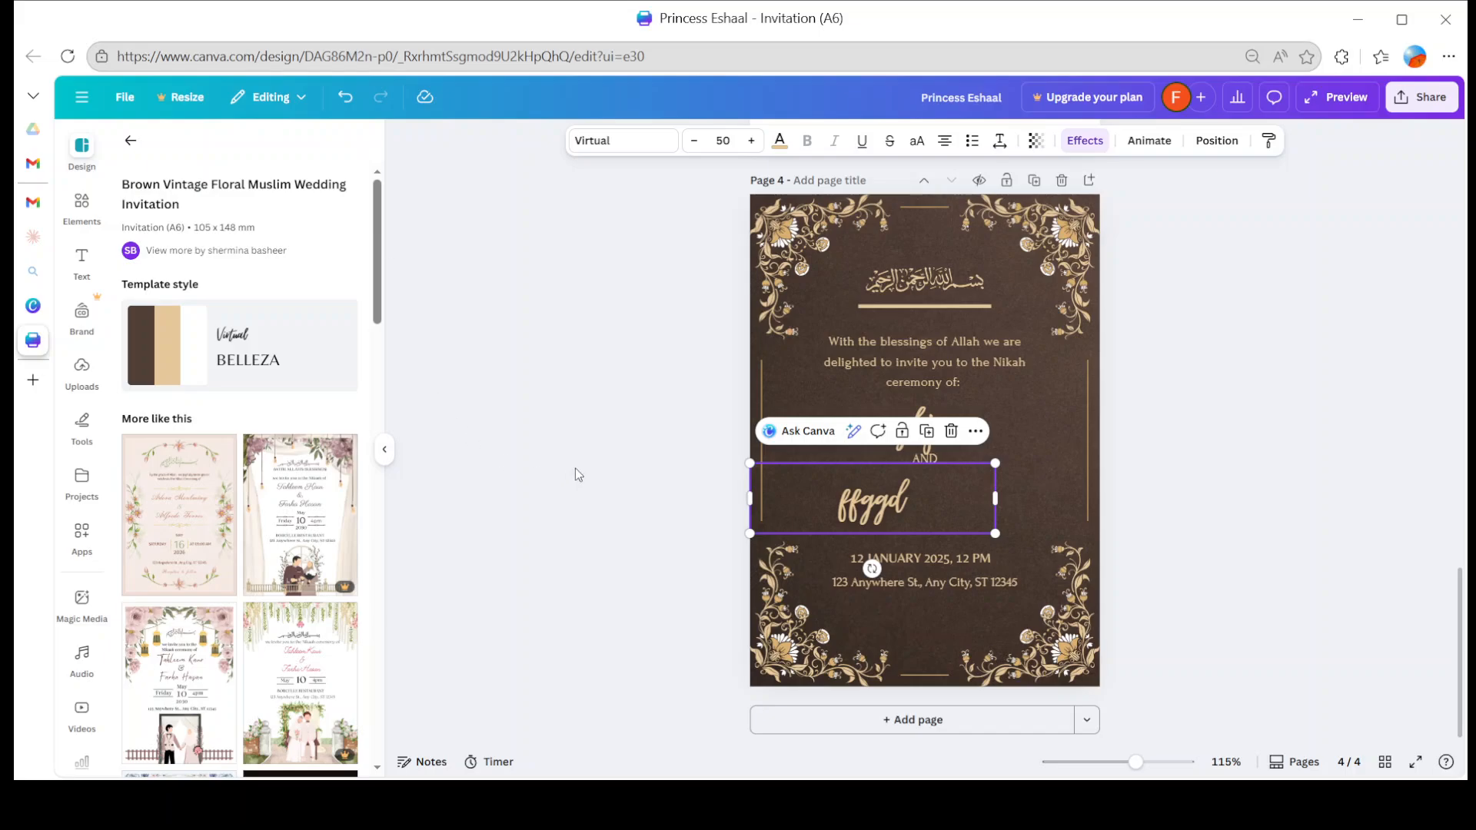
left_click_drag(970, 500, 988, 507)
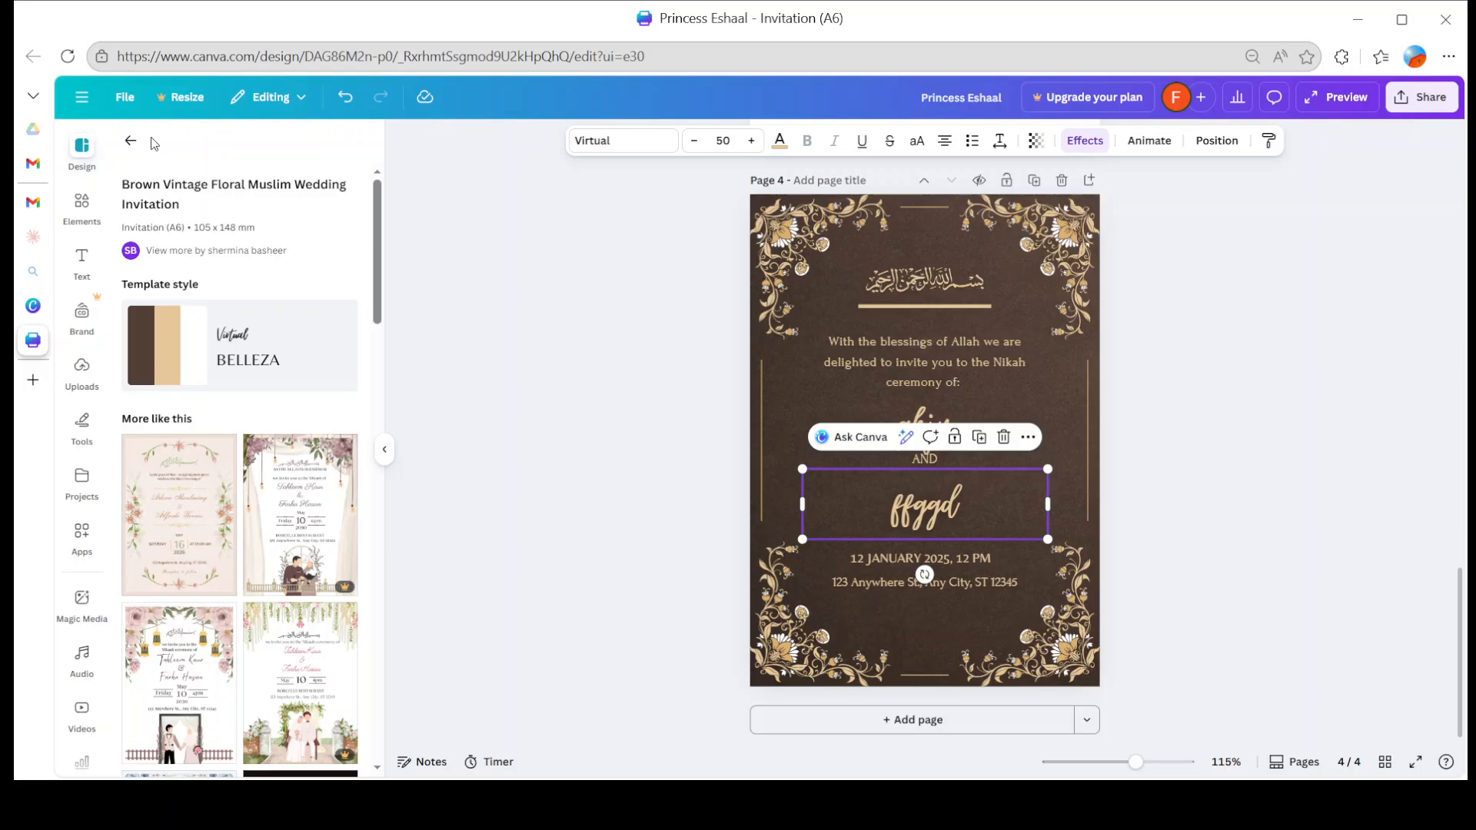
- Replace the design's pages with all five pages of the Purple and Yellow Festive Wedding Invitation template
left_click(132, 142)
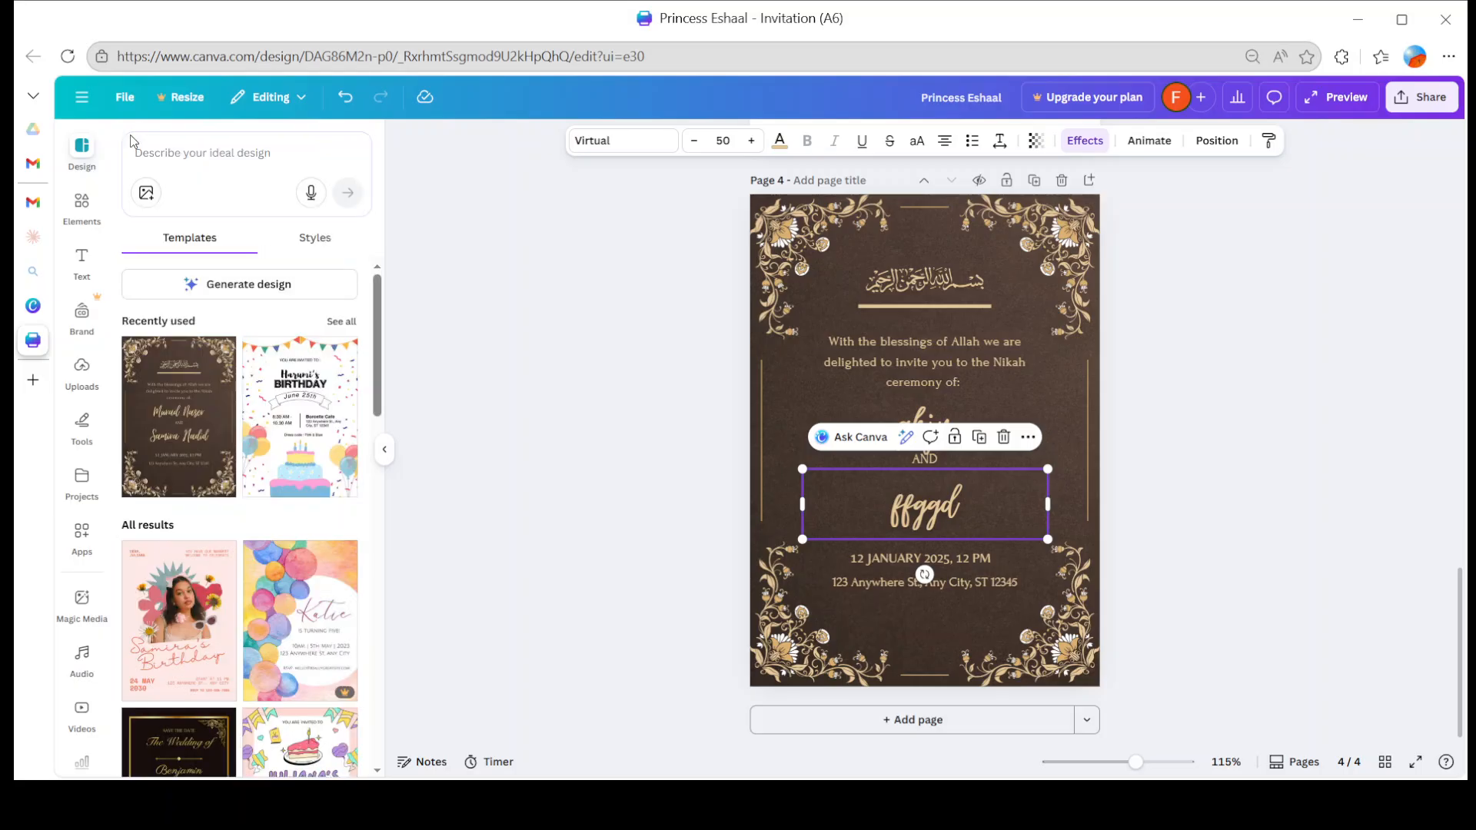
scroll(234, 419, "down", 5)
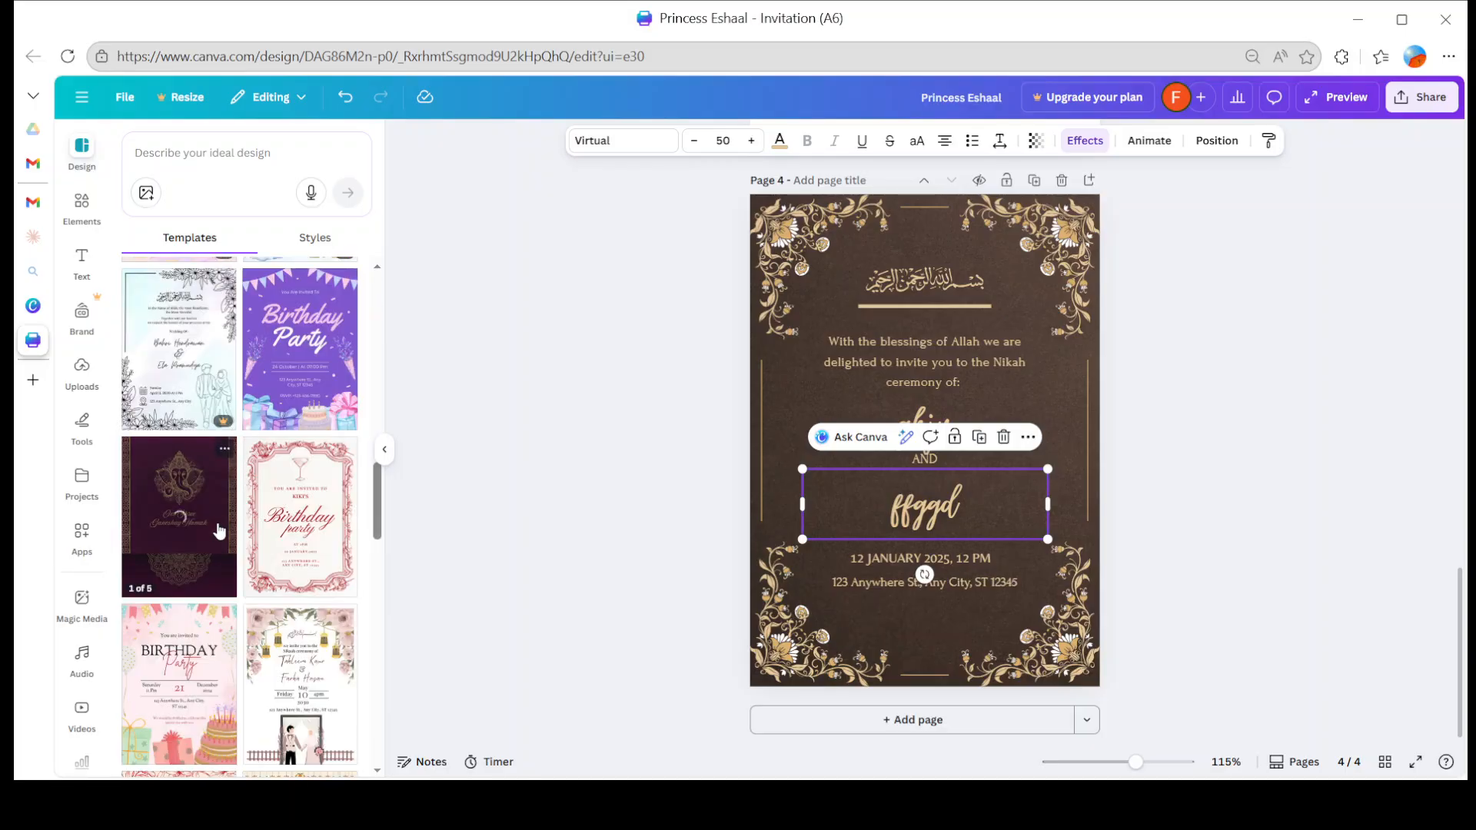
left_click(220, 529)
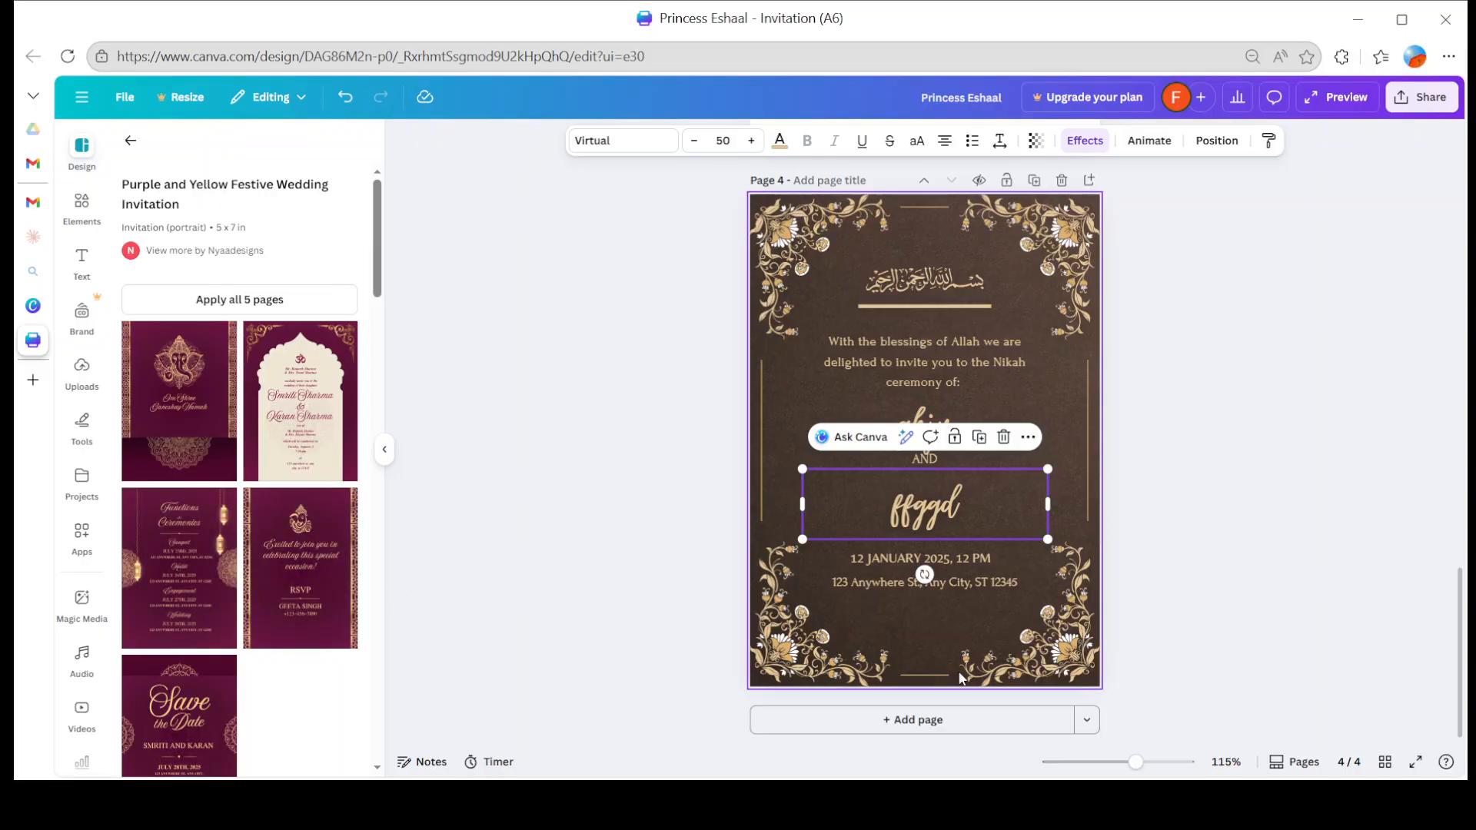
left_click(225, 297)
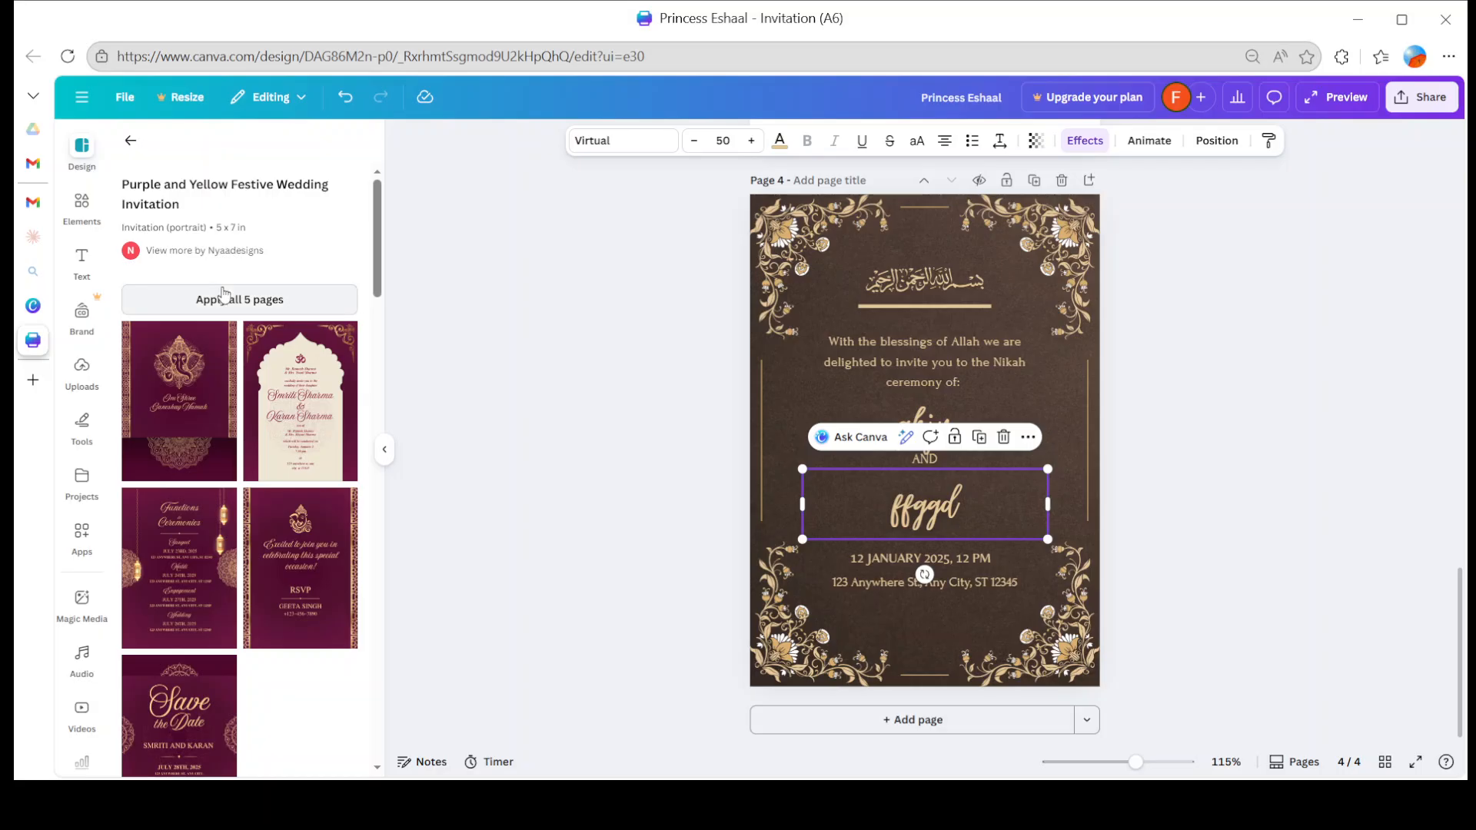
- Move the Om symbol on page 2 down from the arch onto the first large name line, and deselect it
scroll(923, 460, "up", 15)
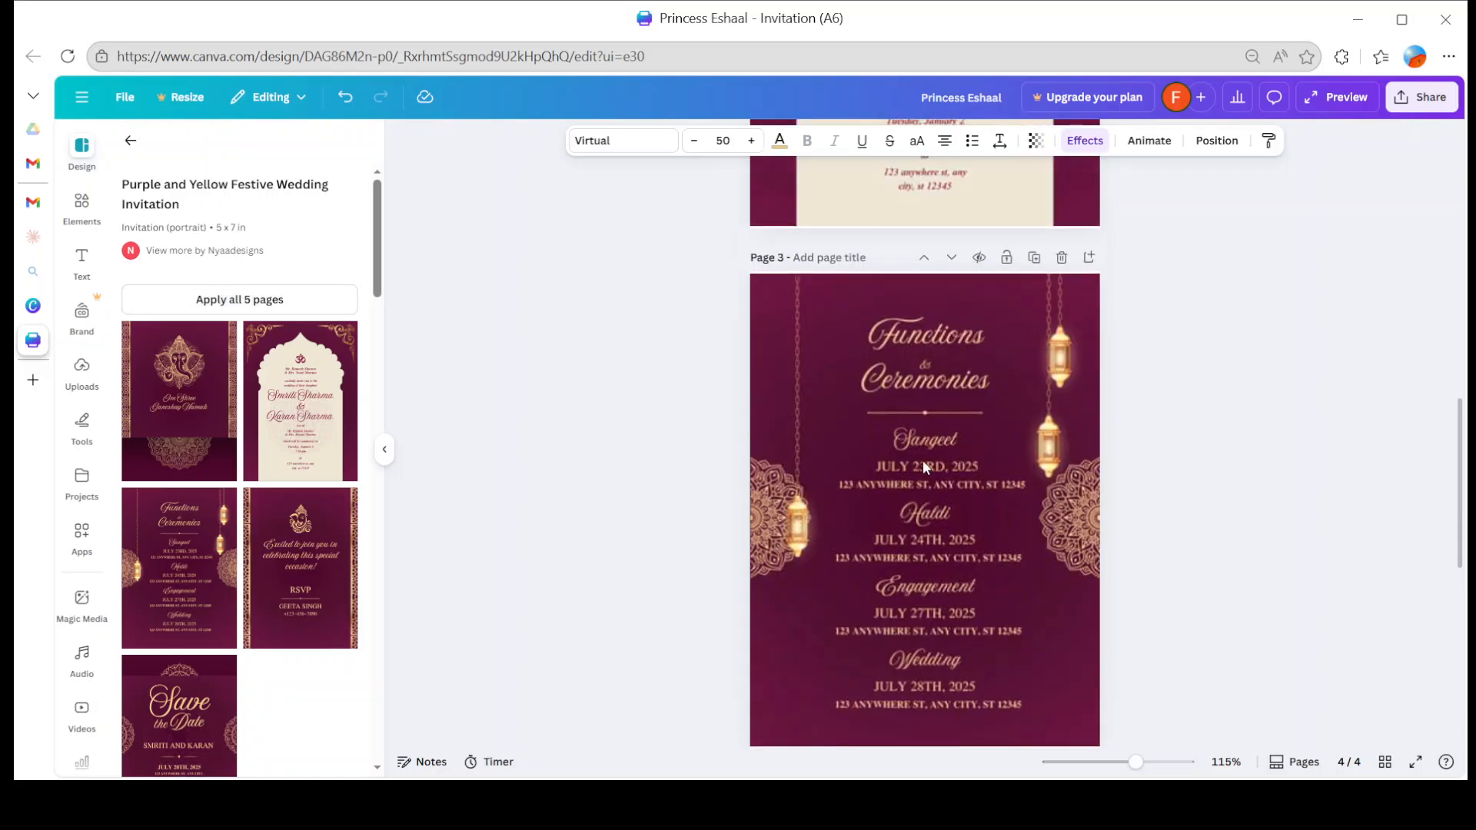
scroll(923, 461, "down", 20)
scroll(923, 462, "up", 16)
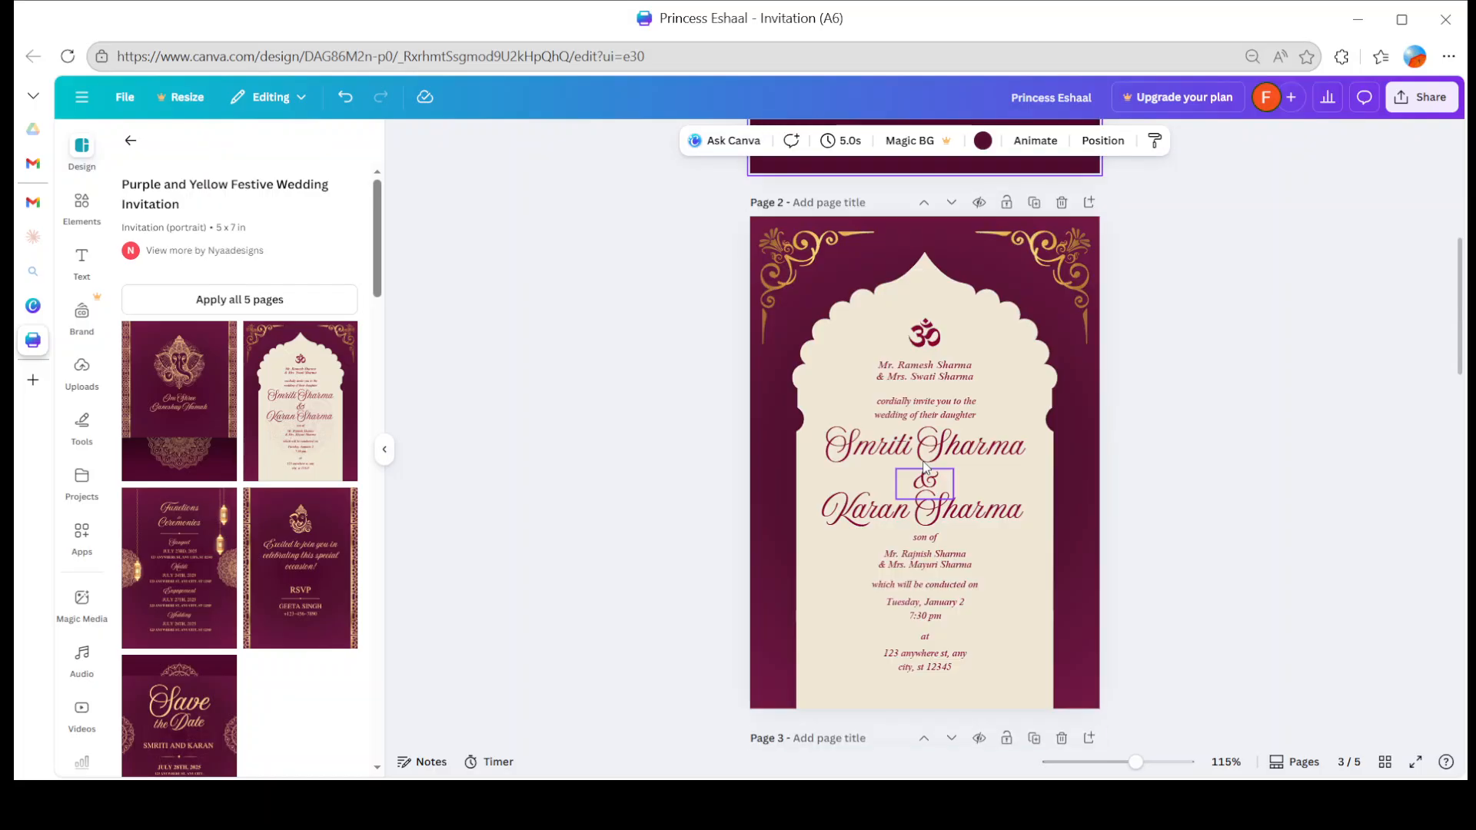
left_click_drag(924, 465, 944, 607)
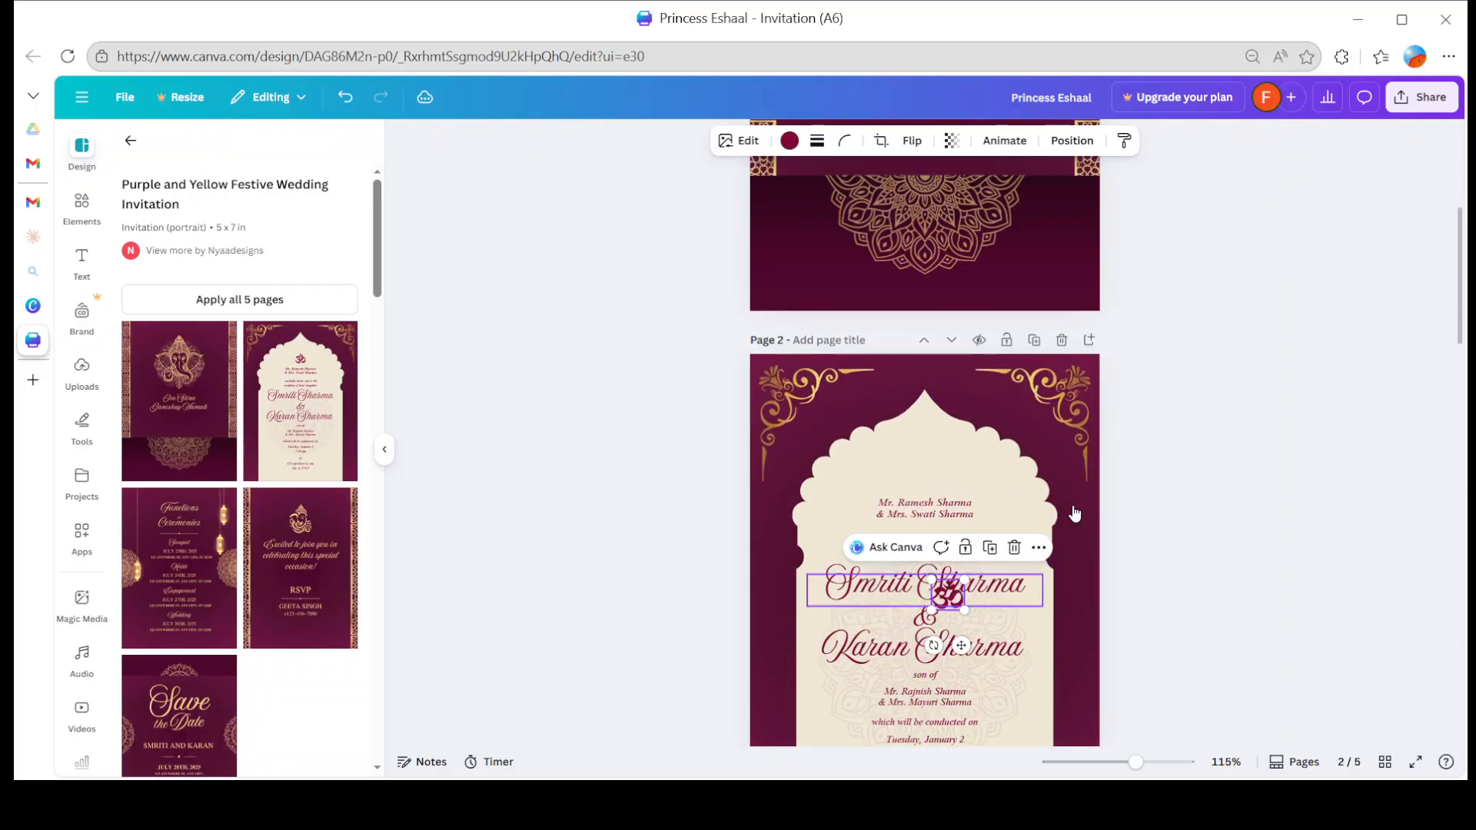
left_click(1291, 438)
- Review the applied wedding template's pages, from the Ganesha cover through the functions and RSVP pages to the Save the Date page
scroll(1295, 442, "up", 5)
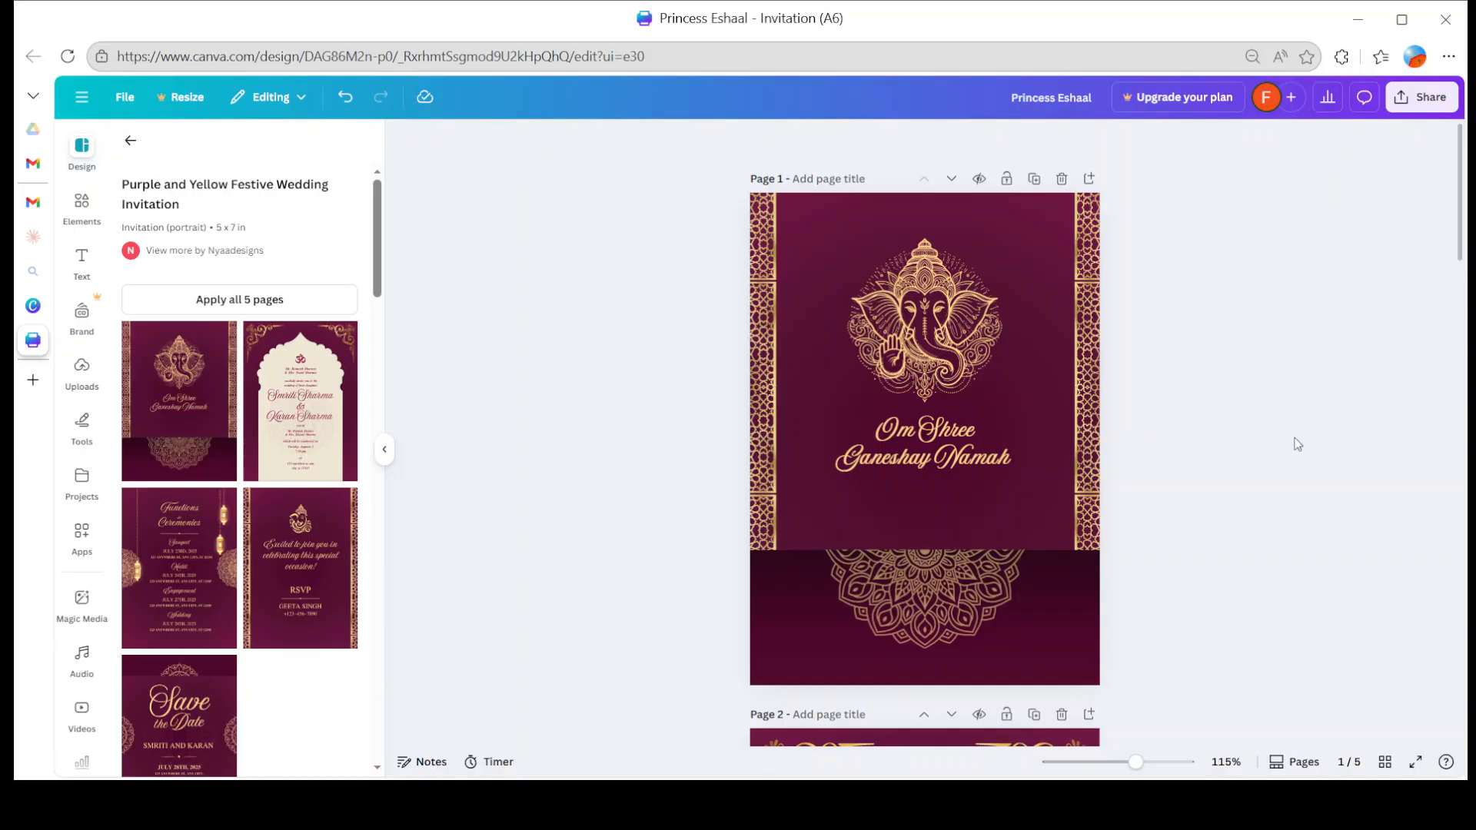
scroll(1000, 456, "down", 15)
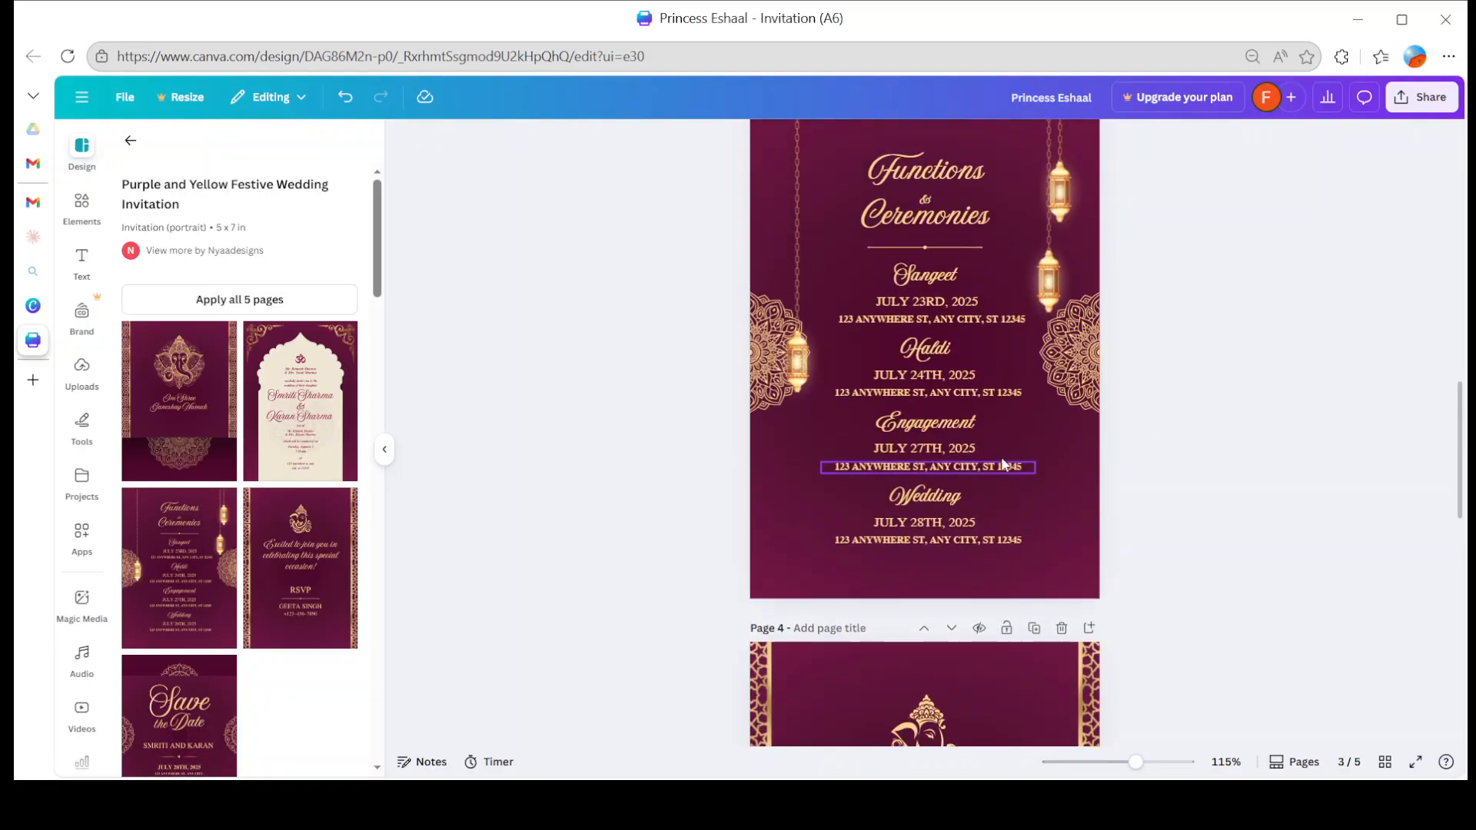
scroll(1001, 465, "up", 1)
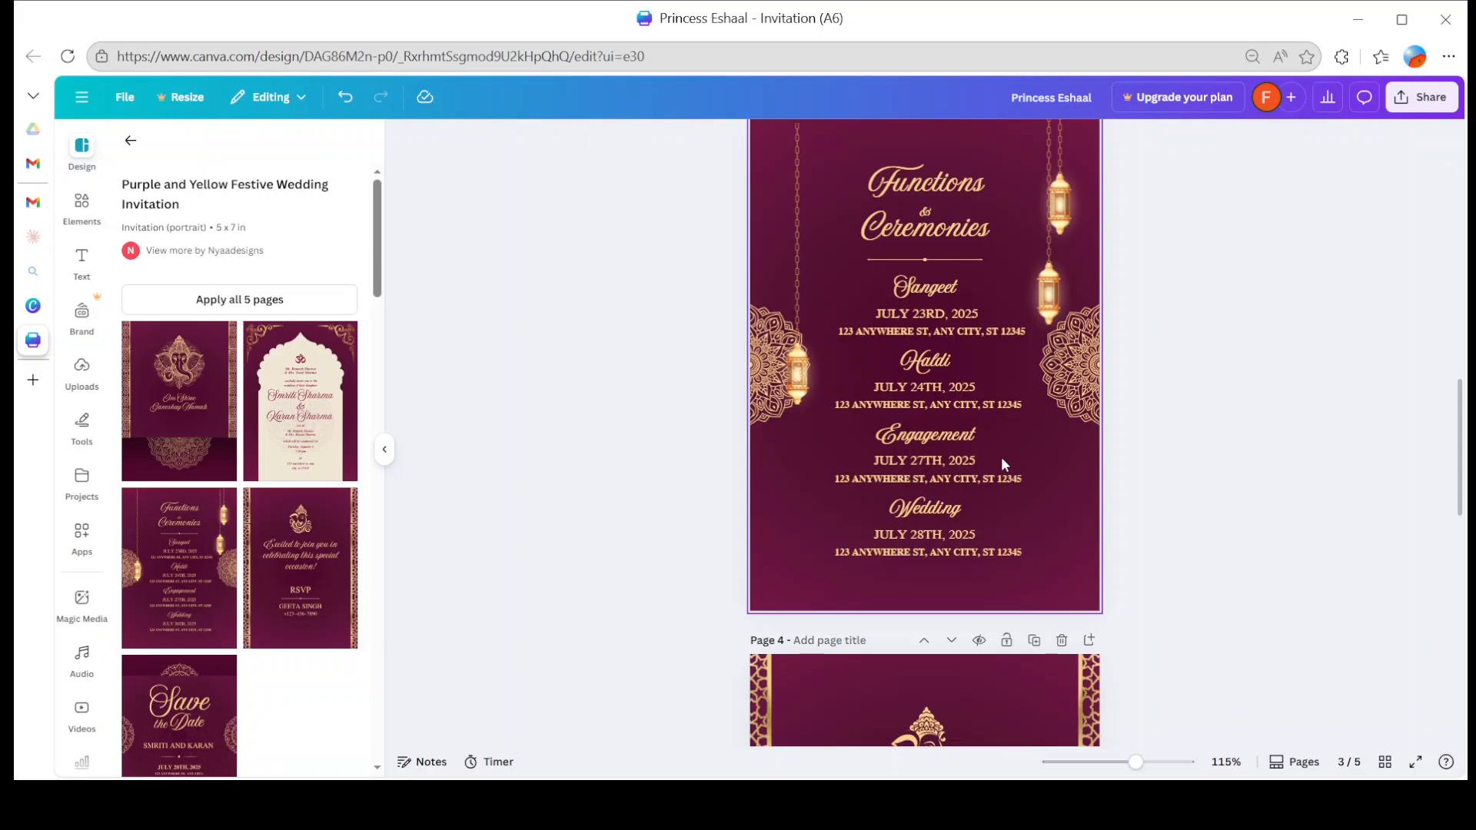
scroll(1001, 456, "down", 8)
scroll(1001, 457, "up", 2)
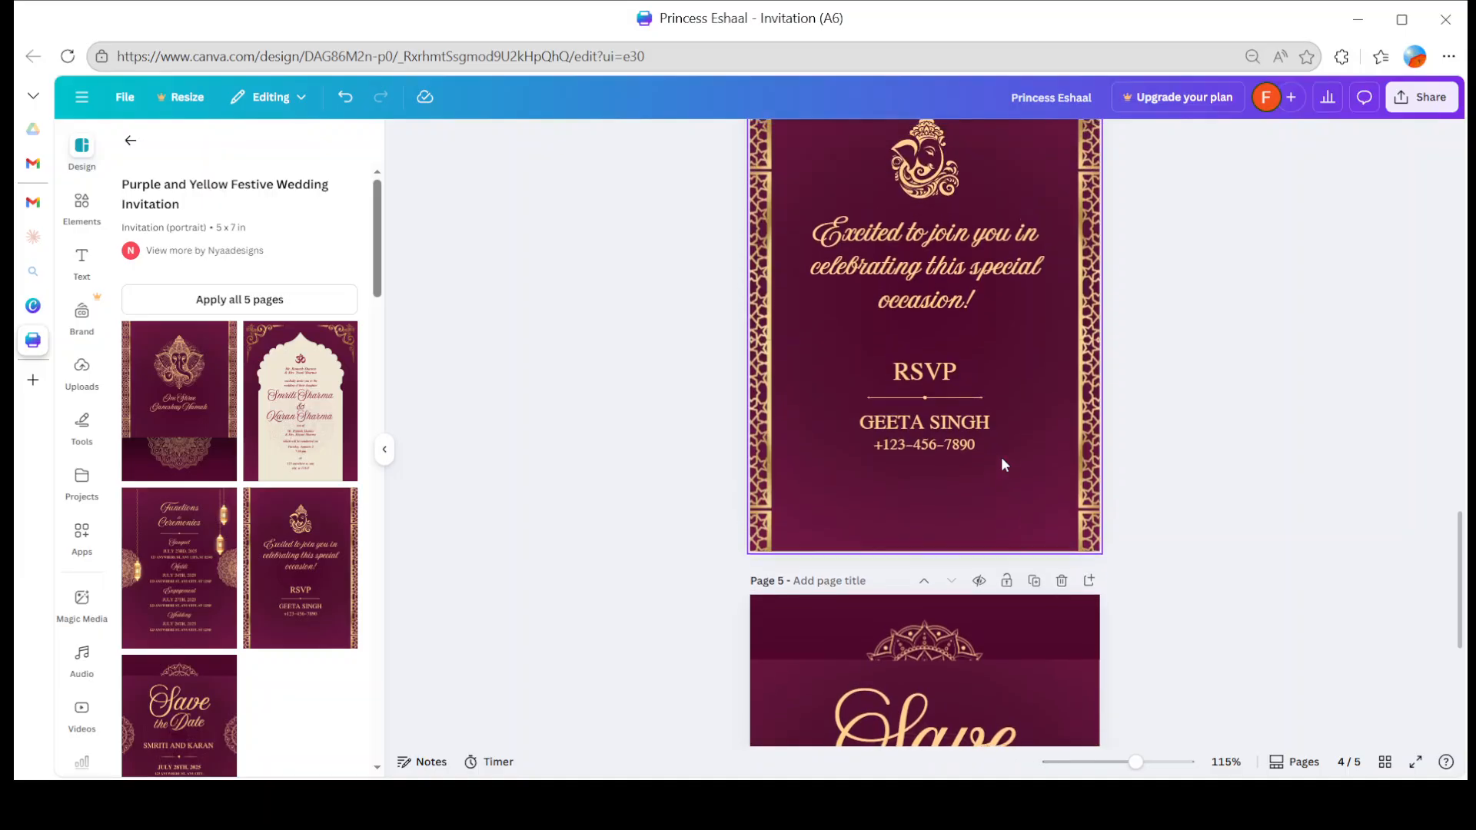
scroll(1000, 456, "down", 7)
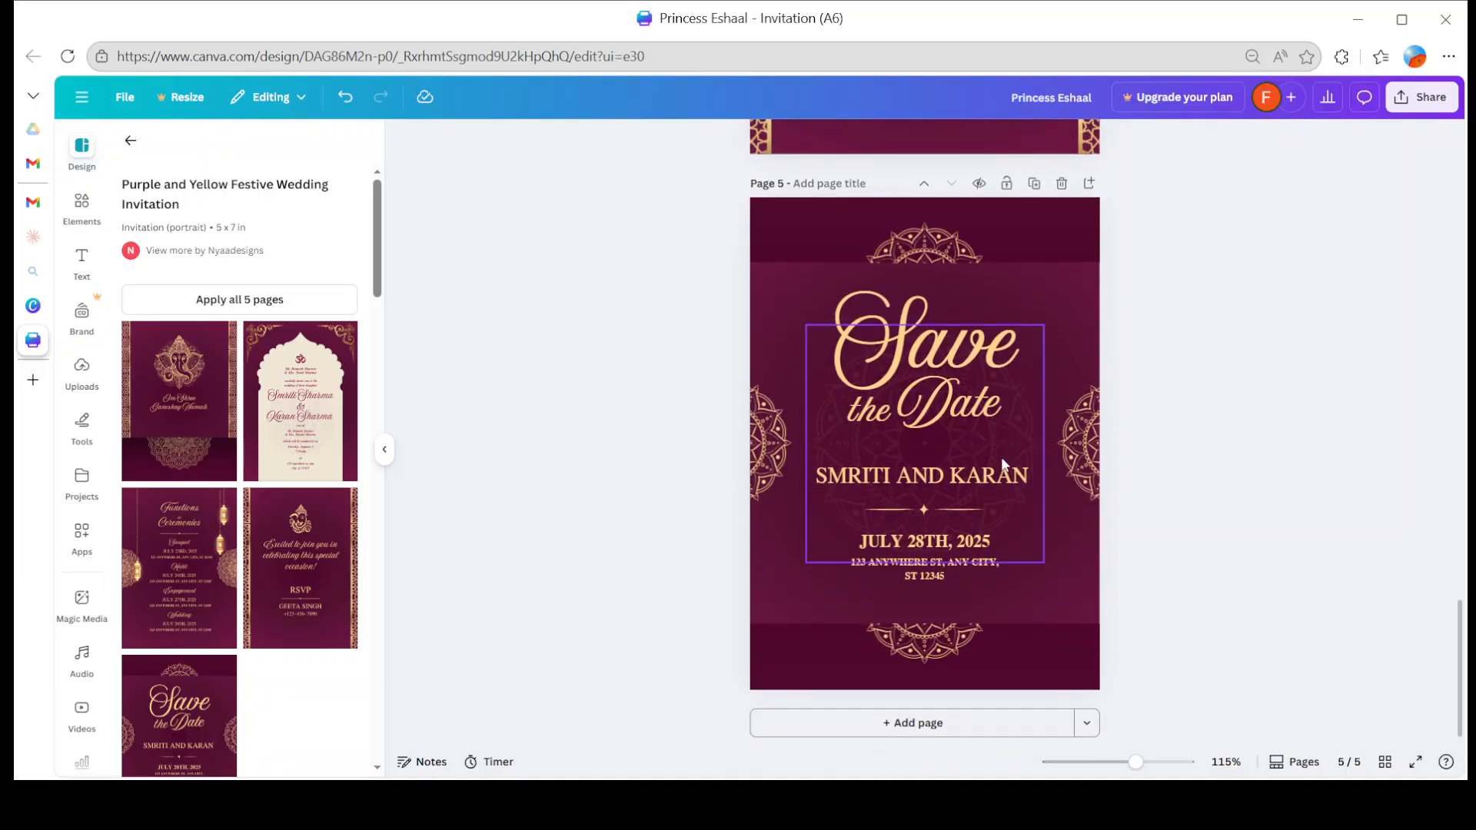
scroll(1001, 457, "down", 1)
scroll(1001, 456, "up", 16)
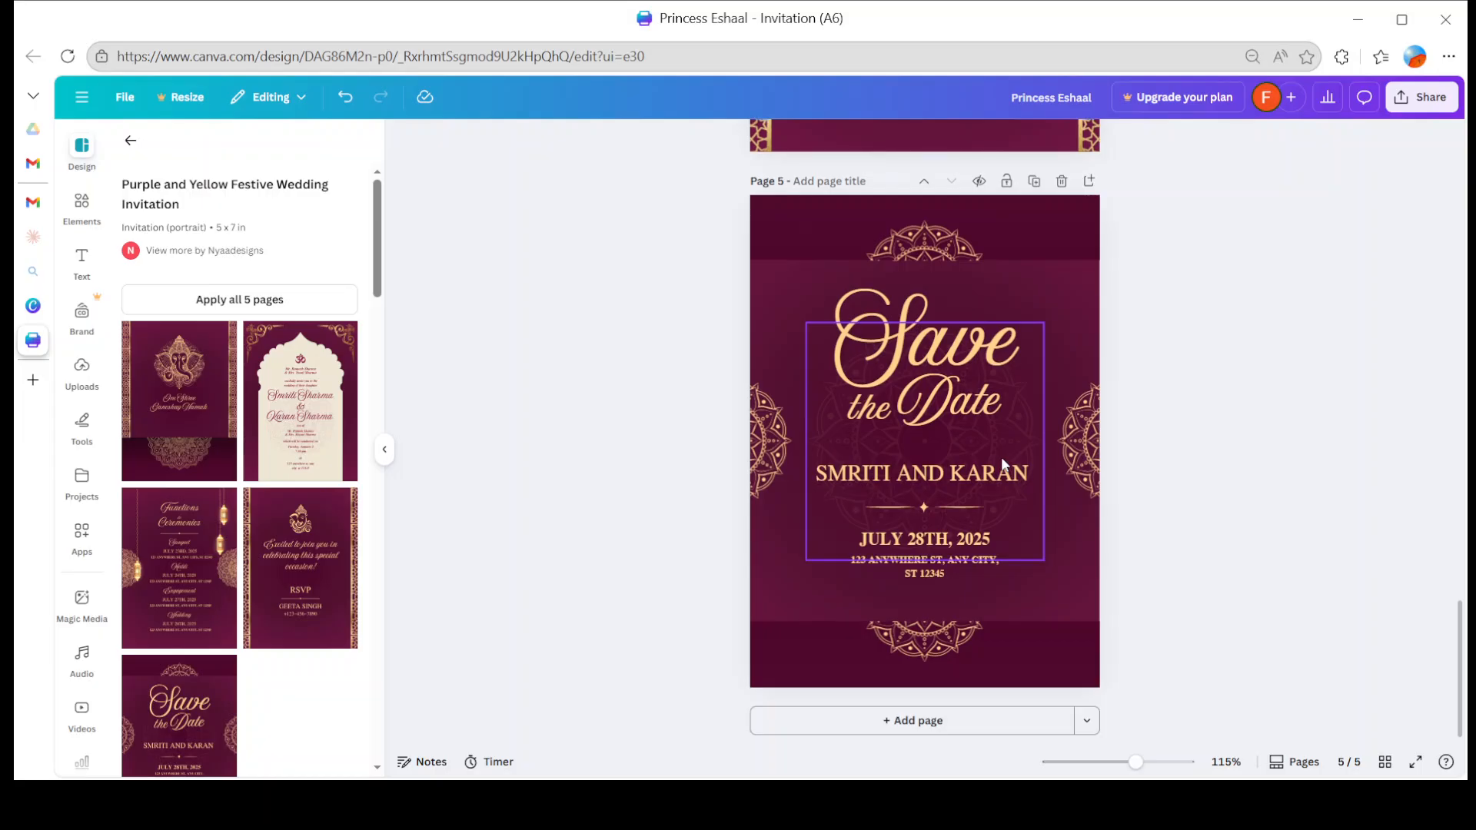
scroll(1001, 456, "down", 15)
scroll(1000, 457, "up", 20)
scroll(1001, 457, "down", 20)
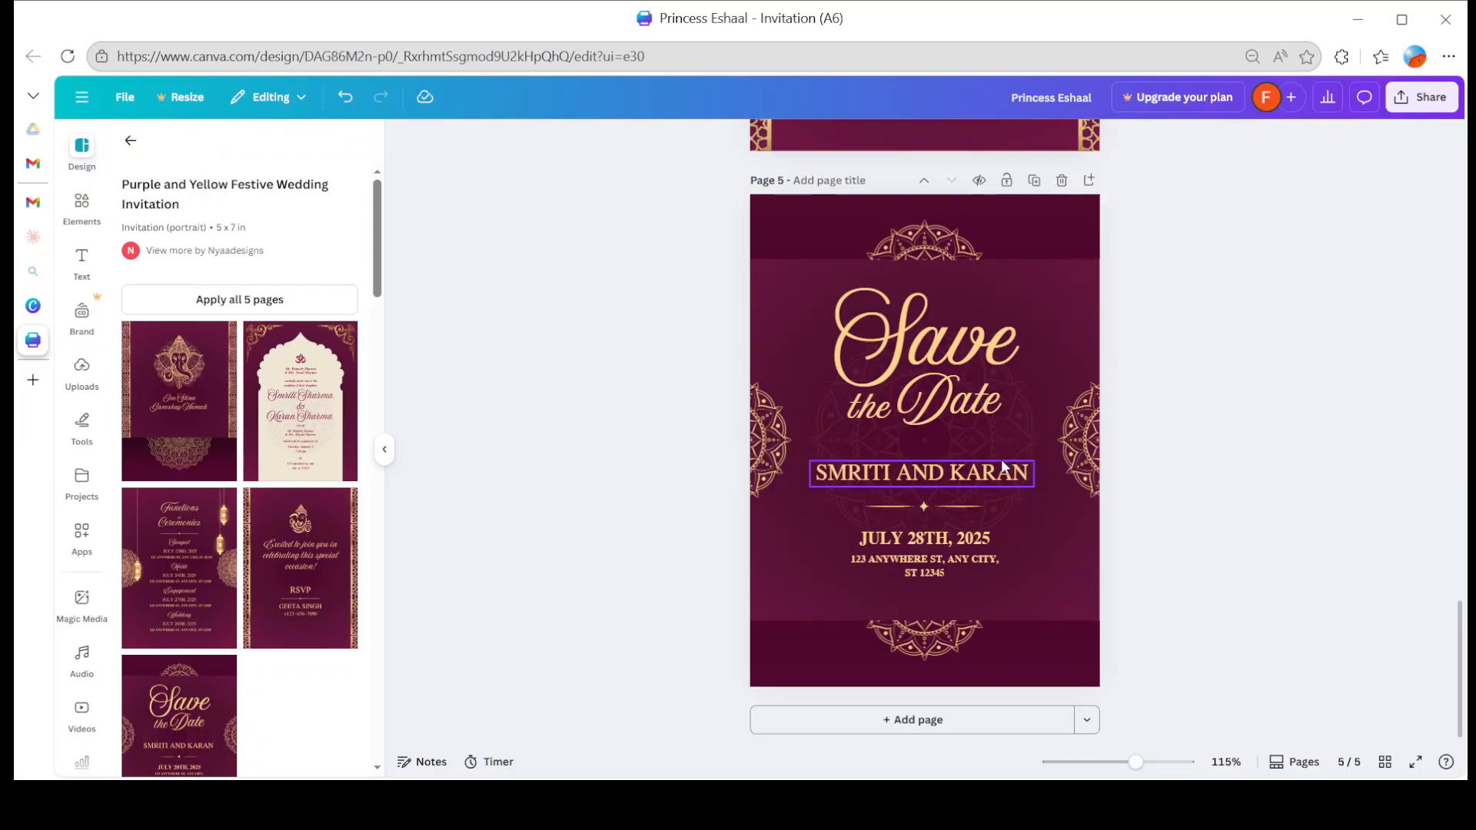
- Add page 6 after the Save the Date page and copy page 5's left-edge mandala onto it
left_click(936, 718)
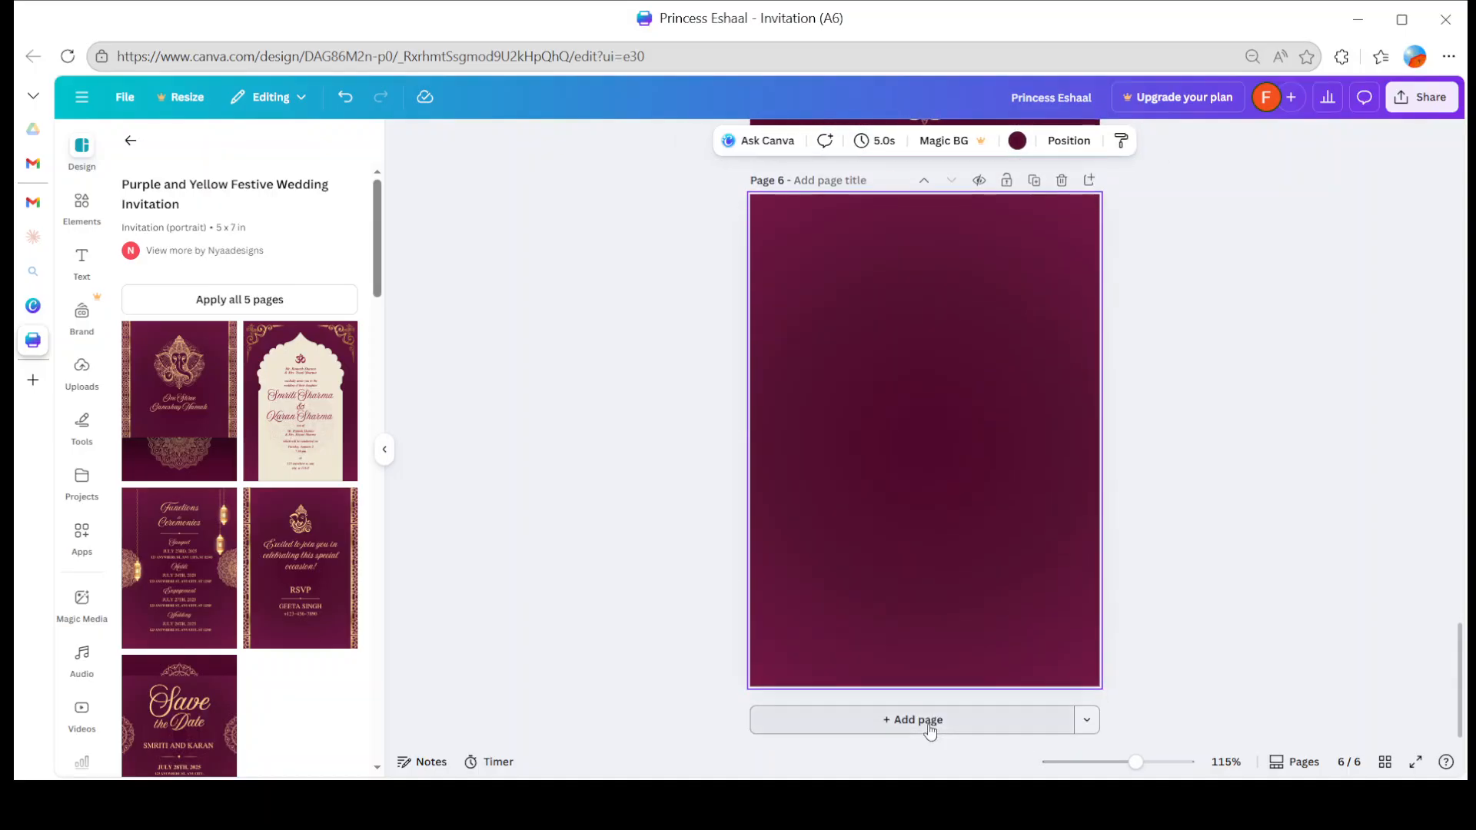
scroll(871, 511, "up", 5)
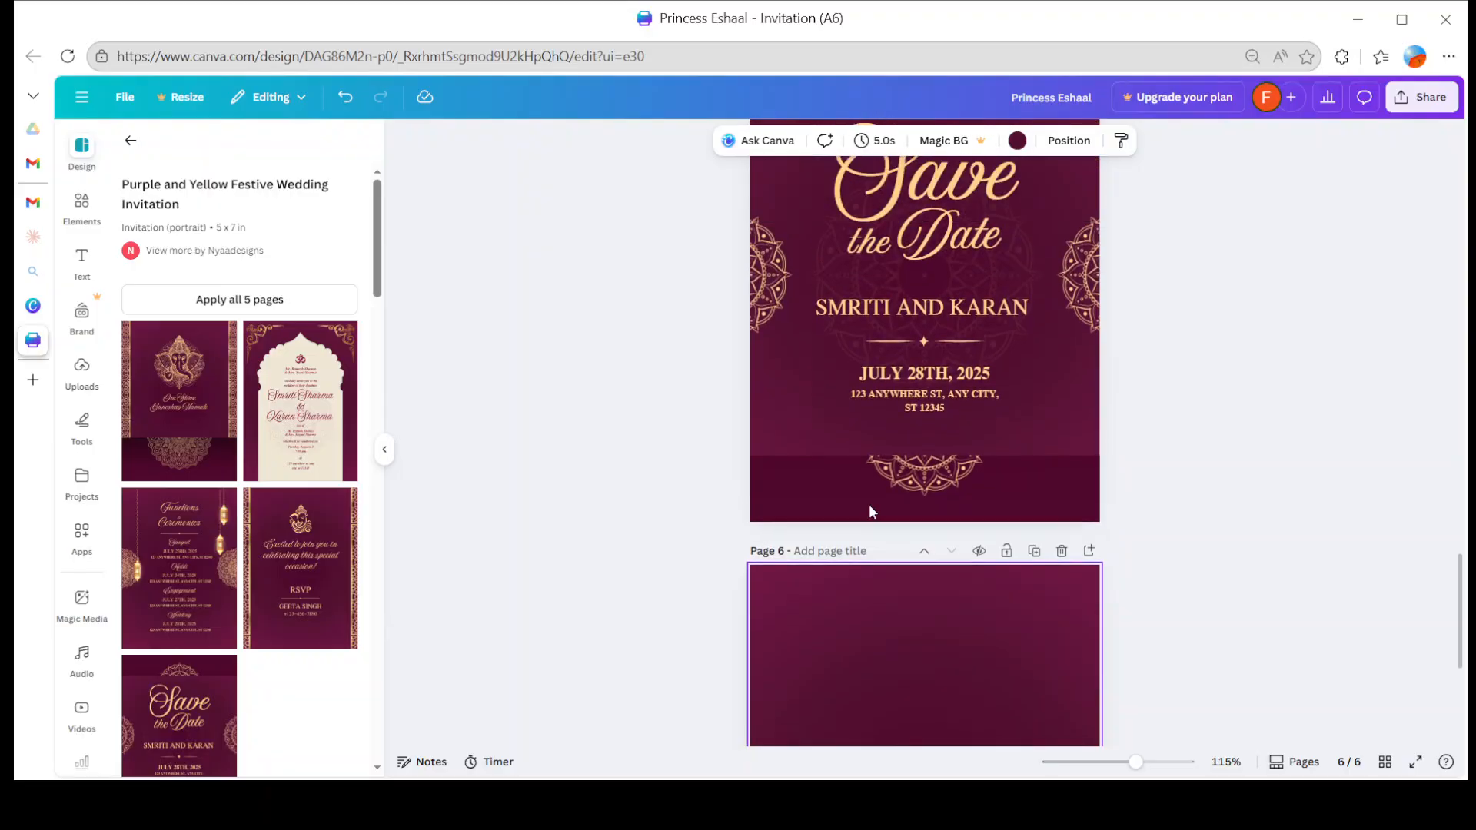
scroll(869, 508, "up", 1)
left_click(776, 373)
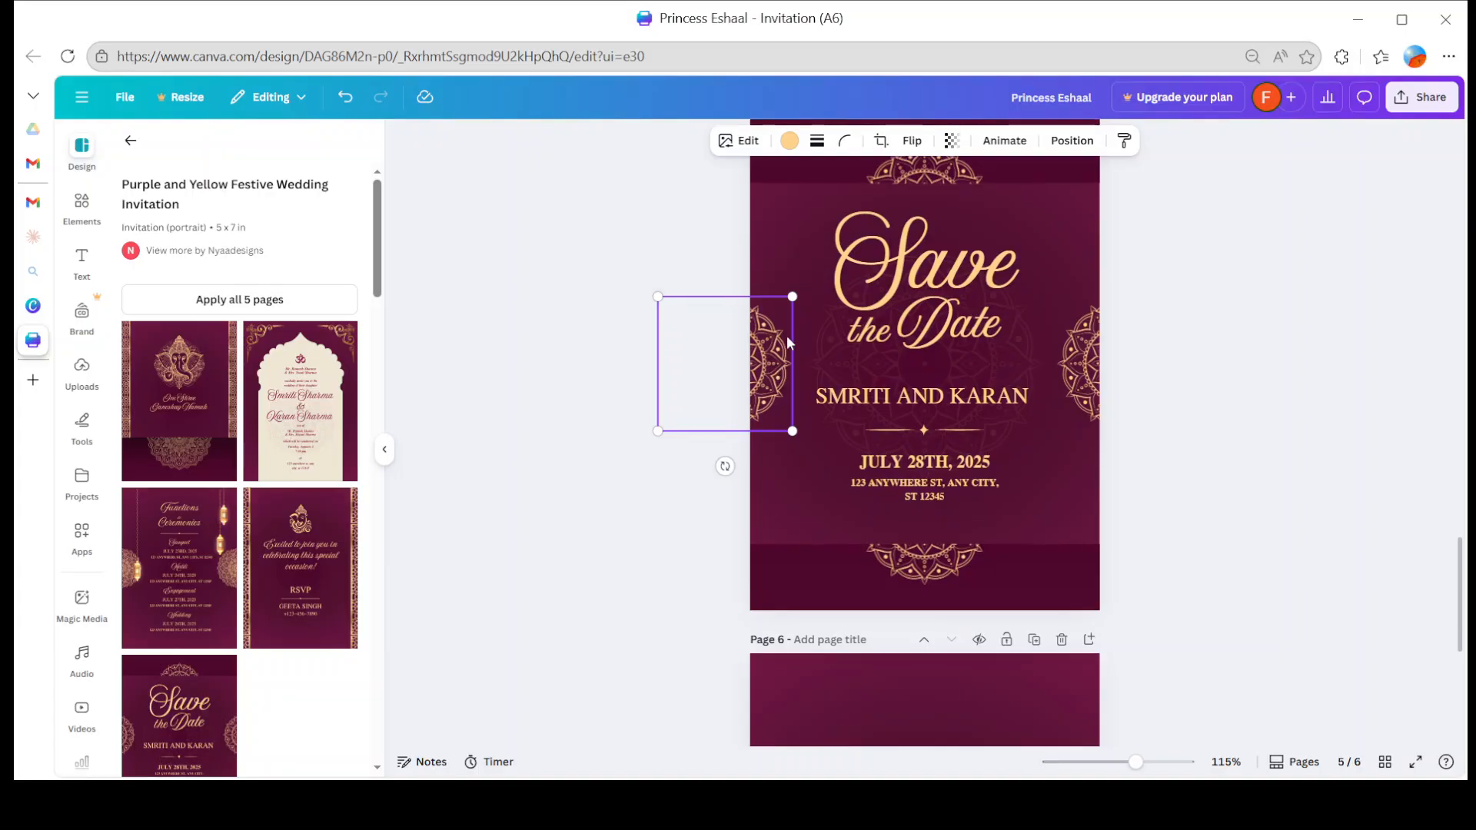
scroll(786, 335, "down", 5)
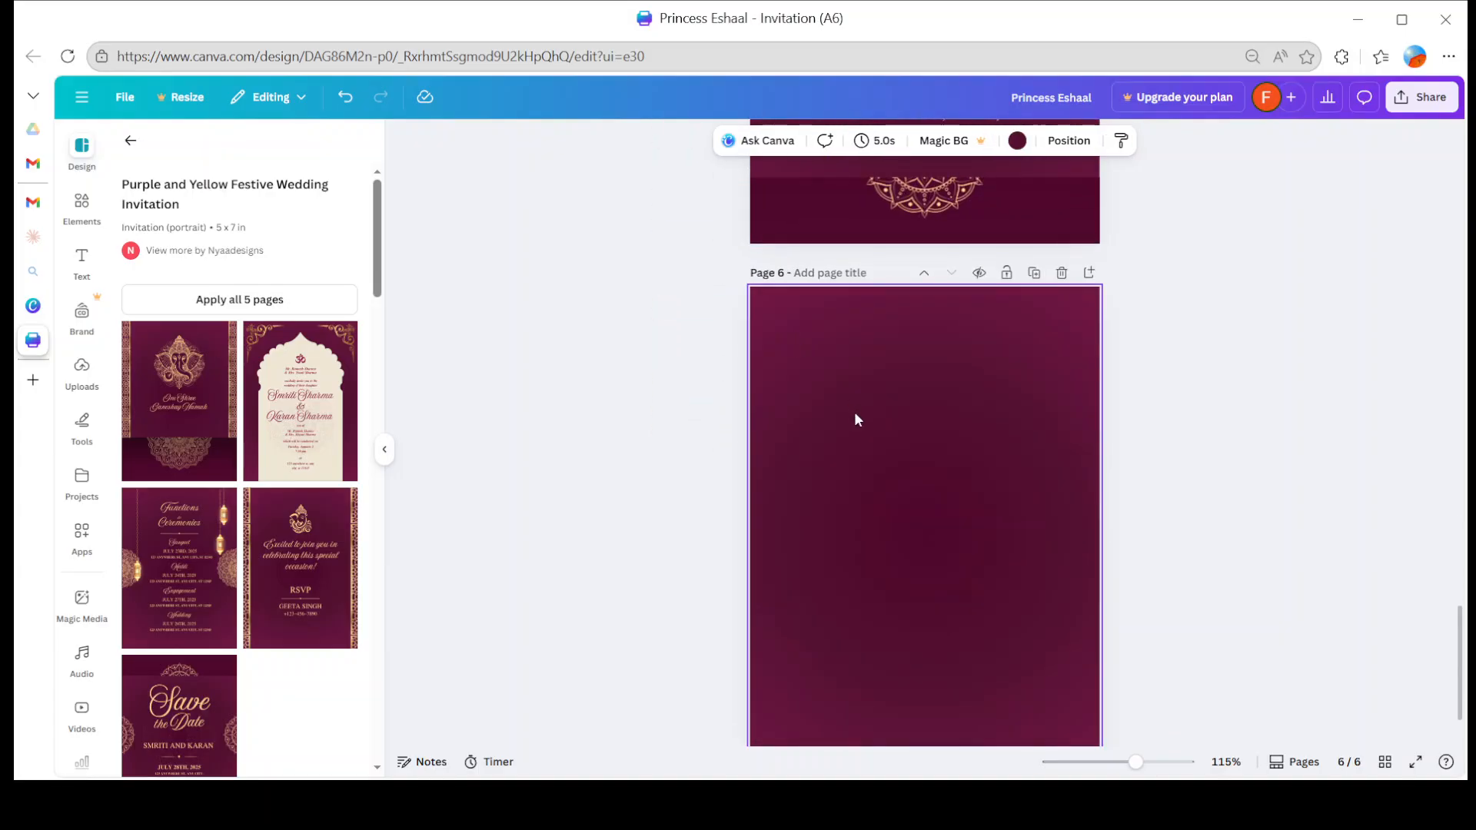
key("ctrl+v")
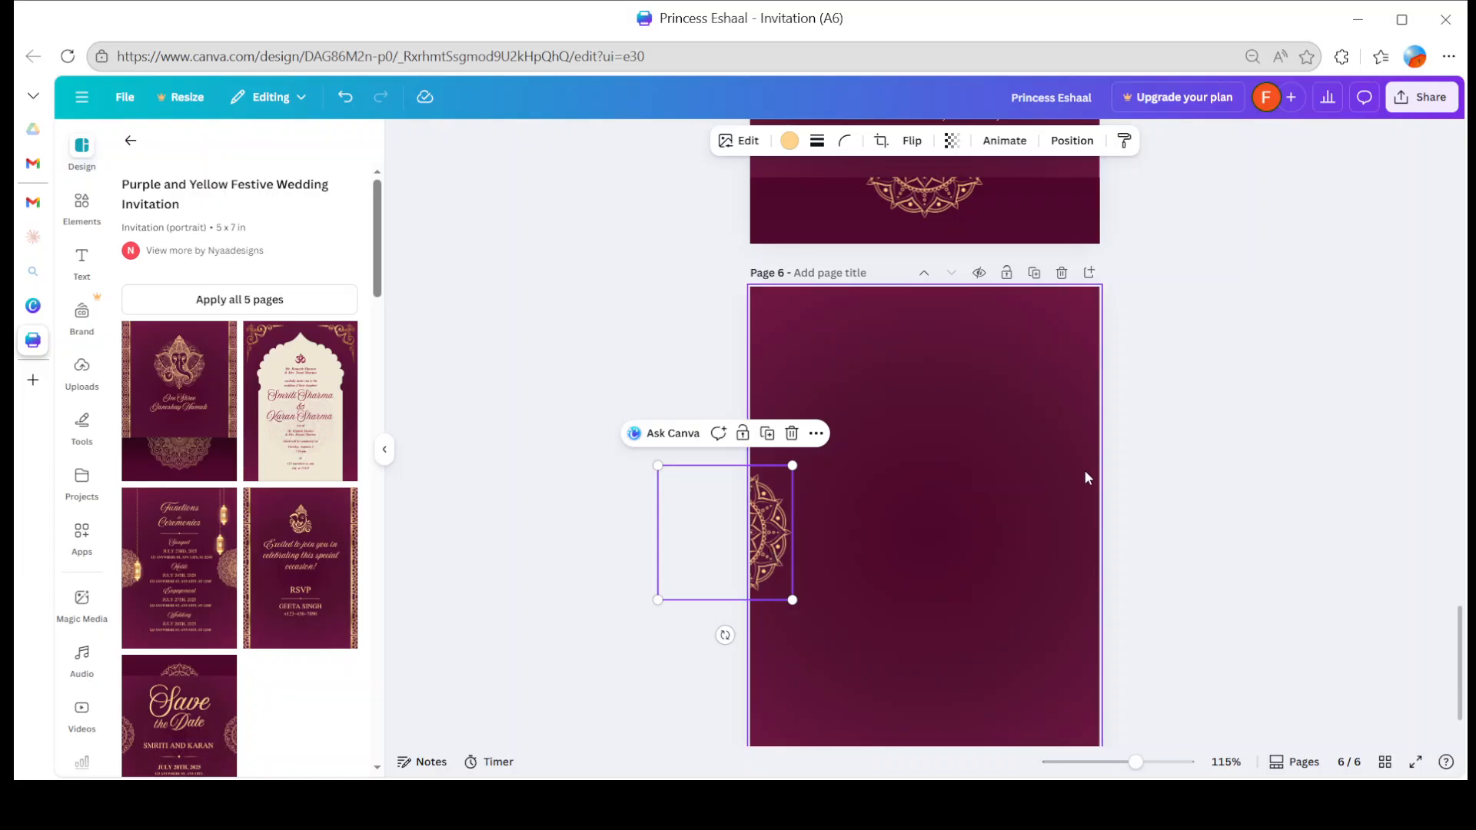
left_click(1110, 478)
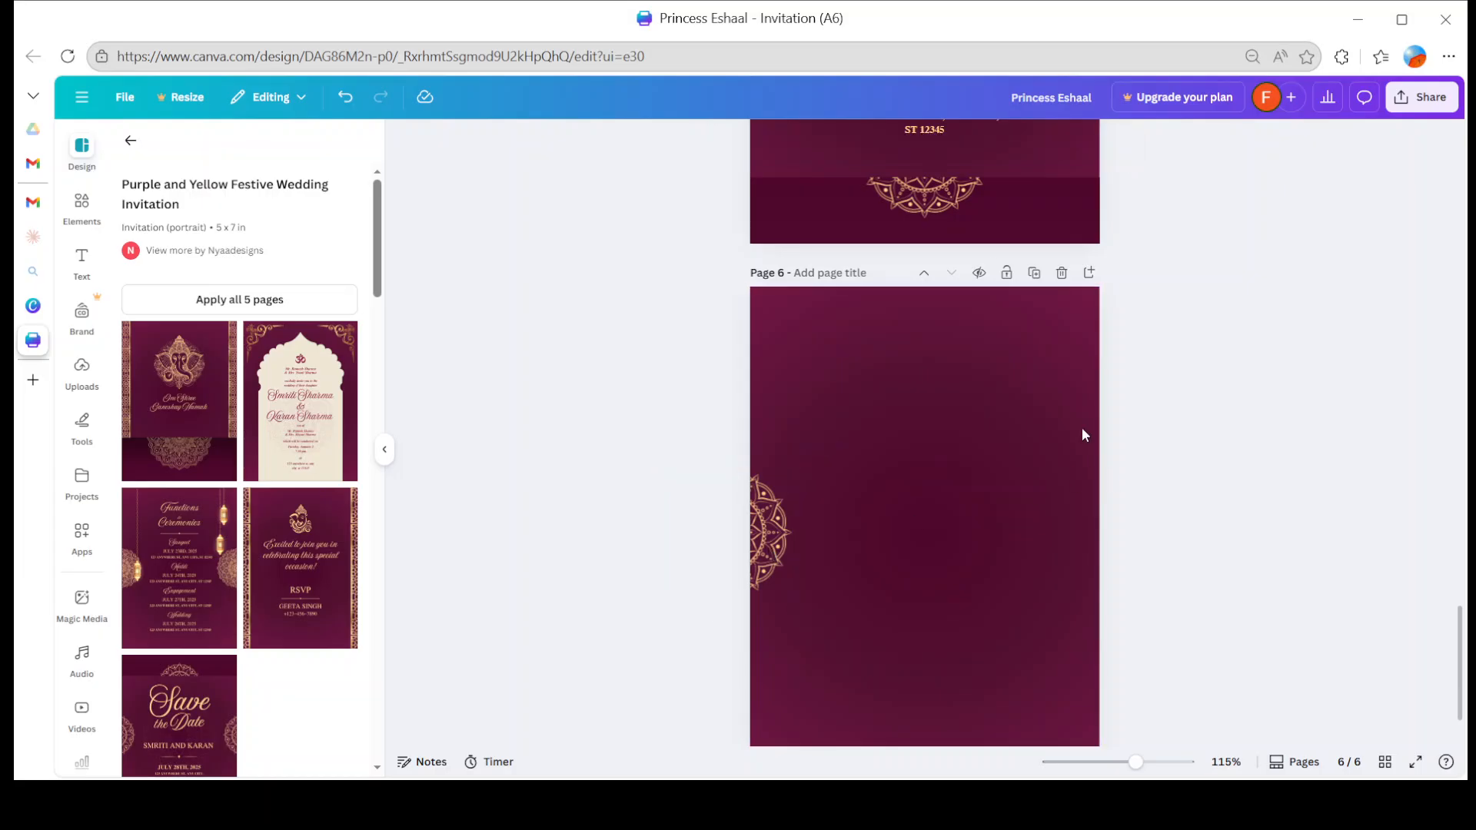
- Copy the bottom mandala from the Save the Date page onto page 6
left_click(934, 192)
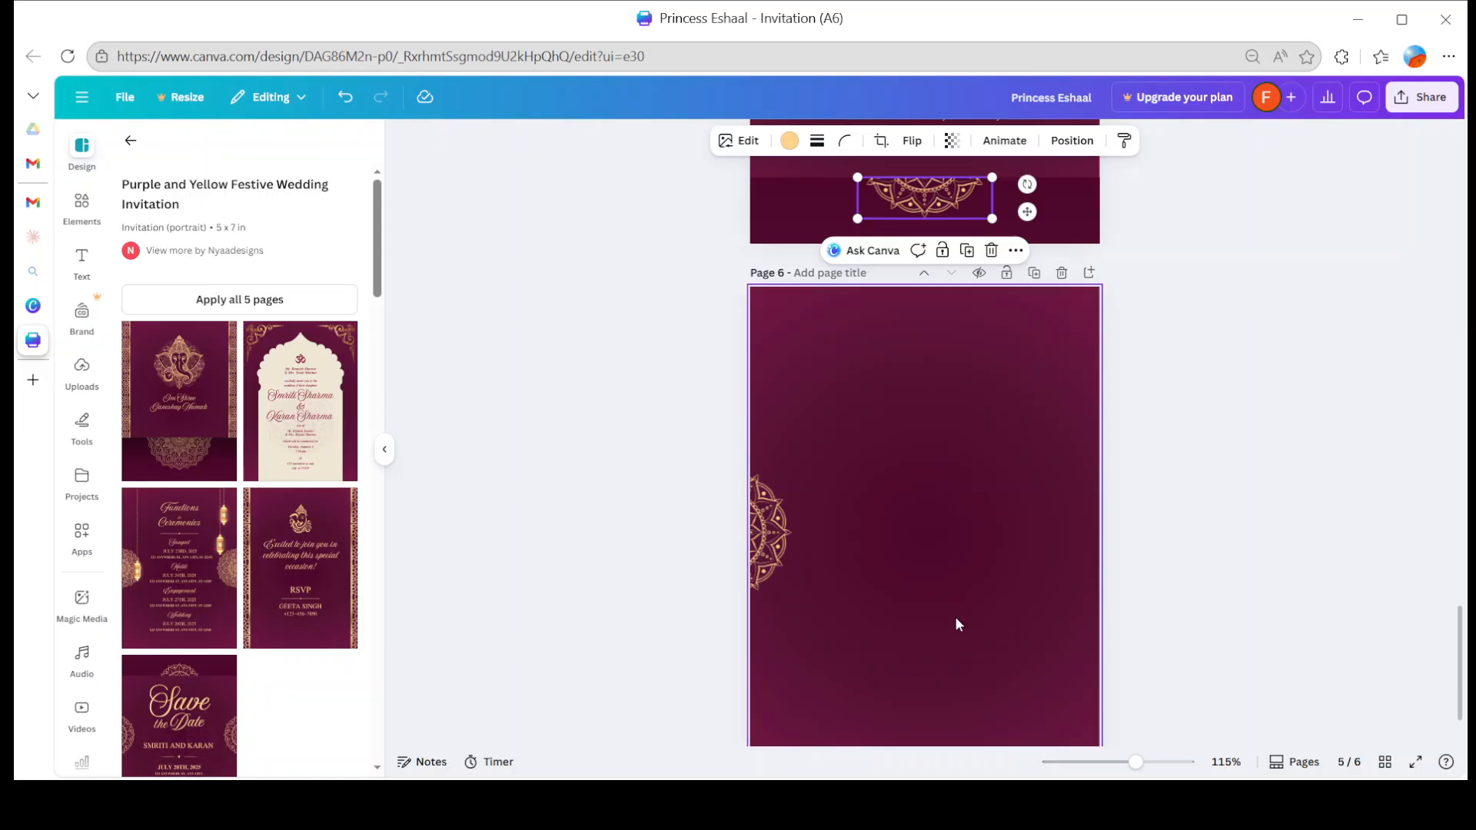
left_click(946, 644)
key("ctrl+v")
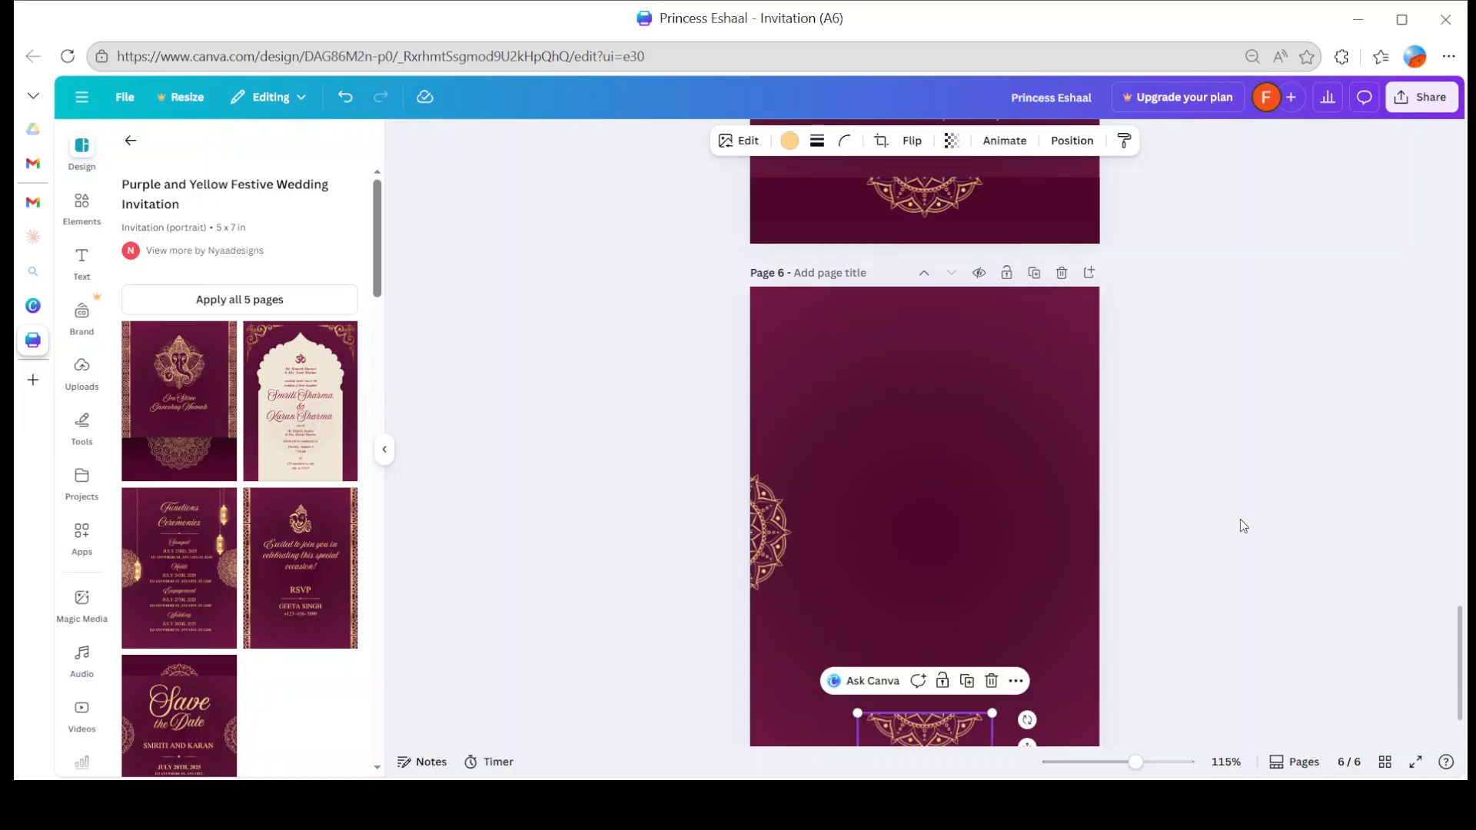
left_click(1243, 521)
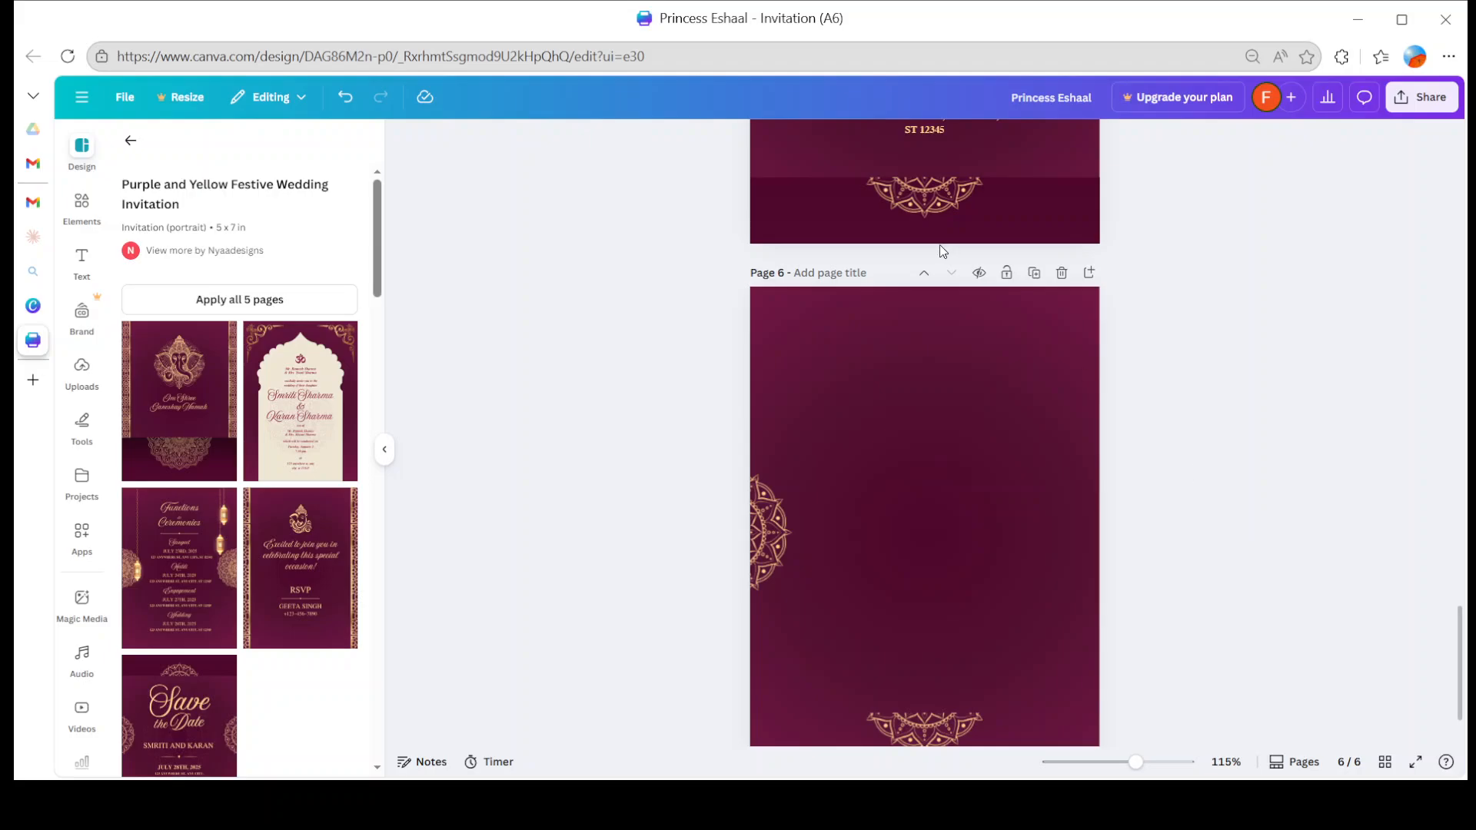
- Duplicate the Save the Date page, and select the word "Date" on the copy before deselecting it
scroll(940, 244, "up", 5)
scroll(939, 244, "up", 2)
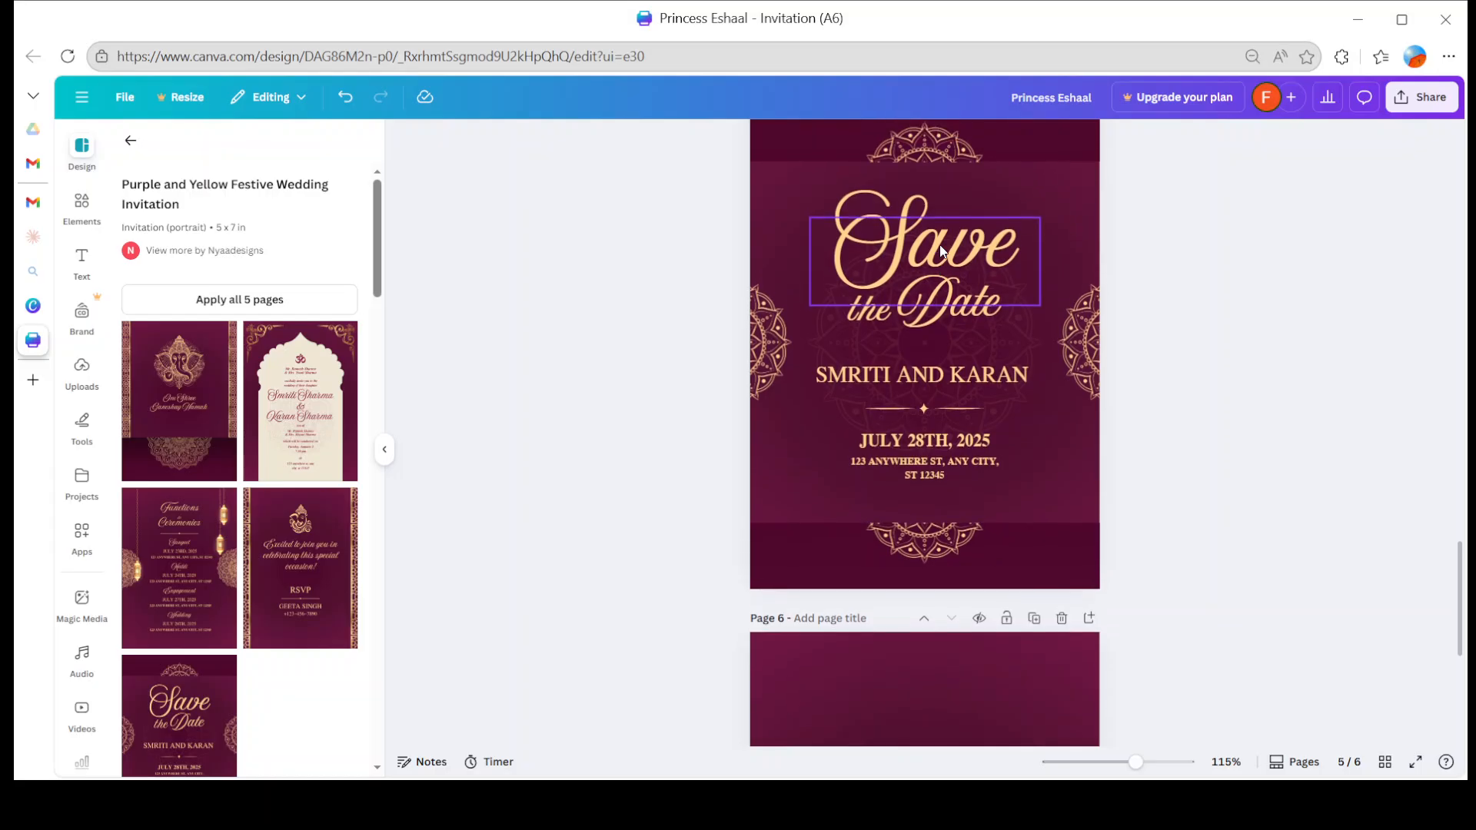
scroll(940, 243, "up", 1)
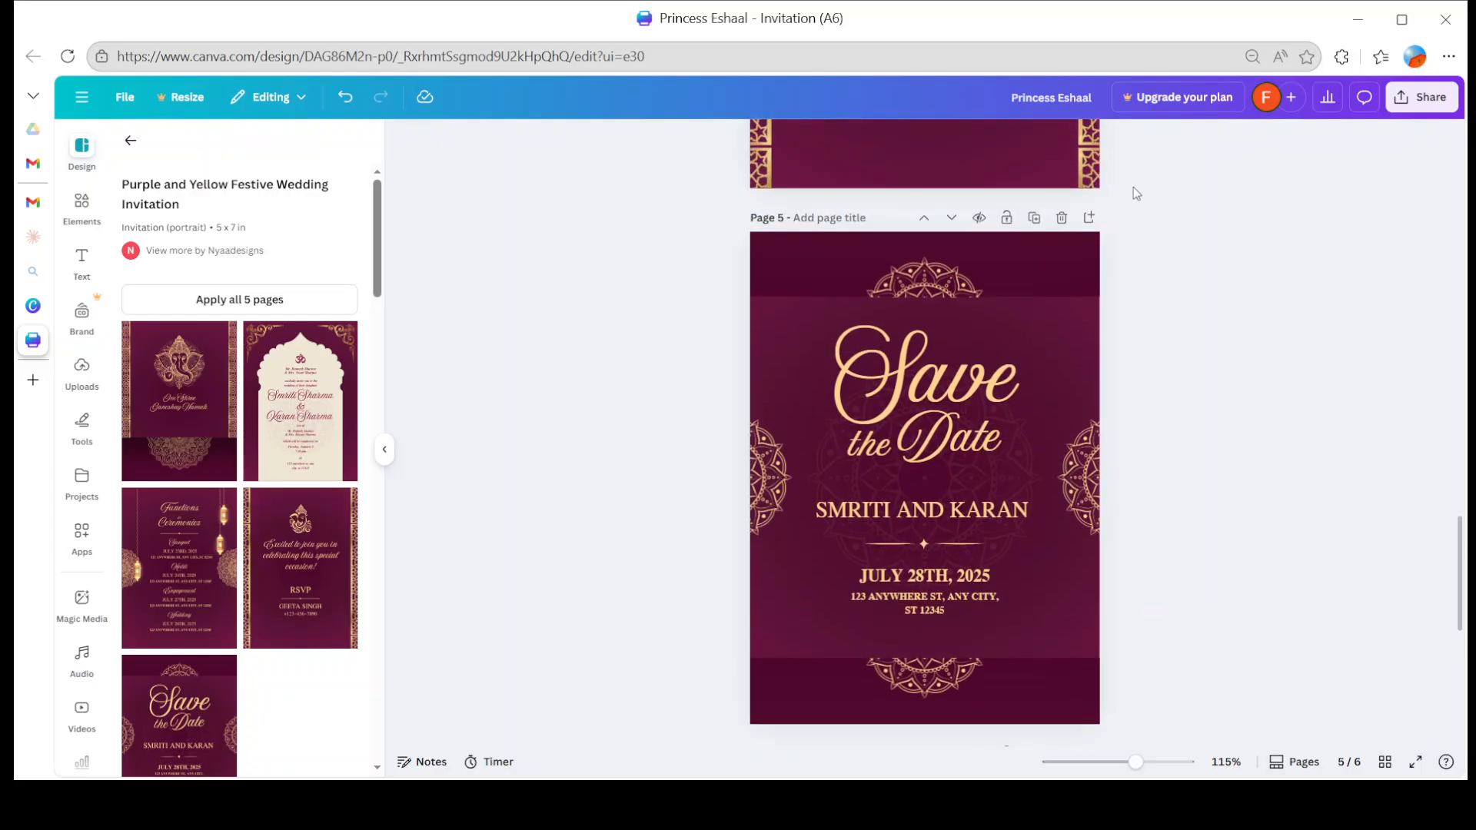
left_click(1035, 220)
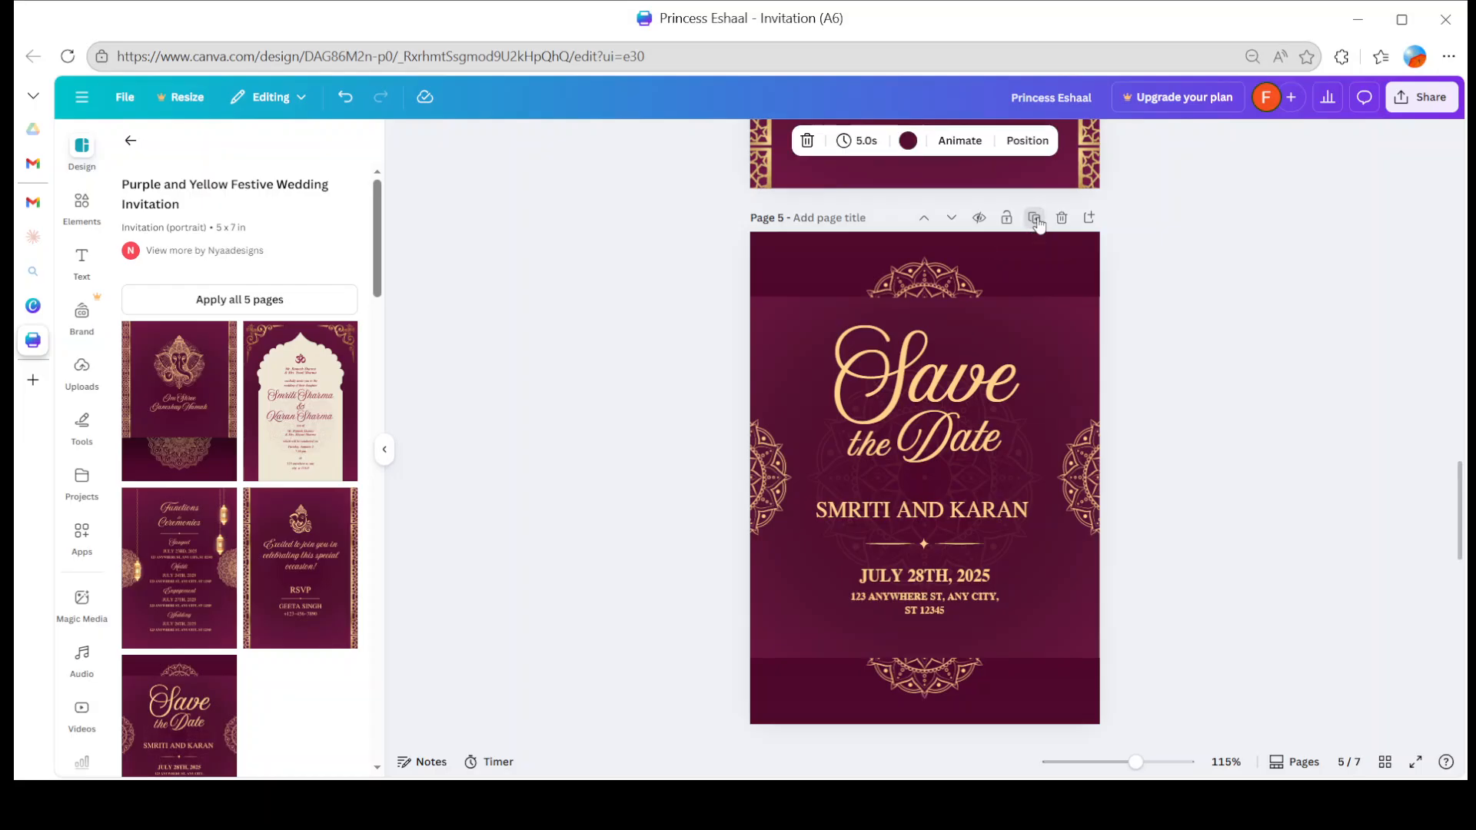
double_click(907, 461)
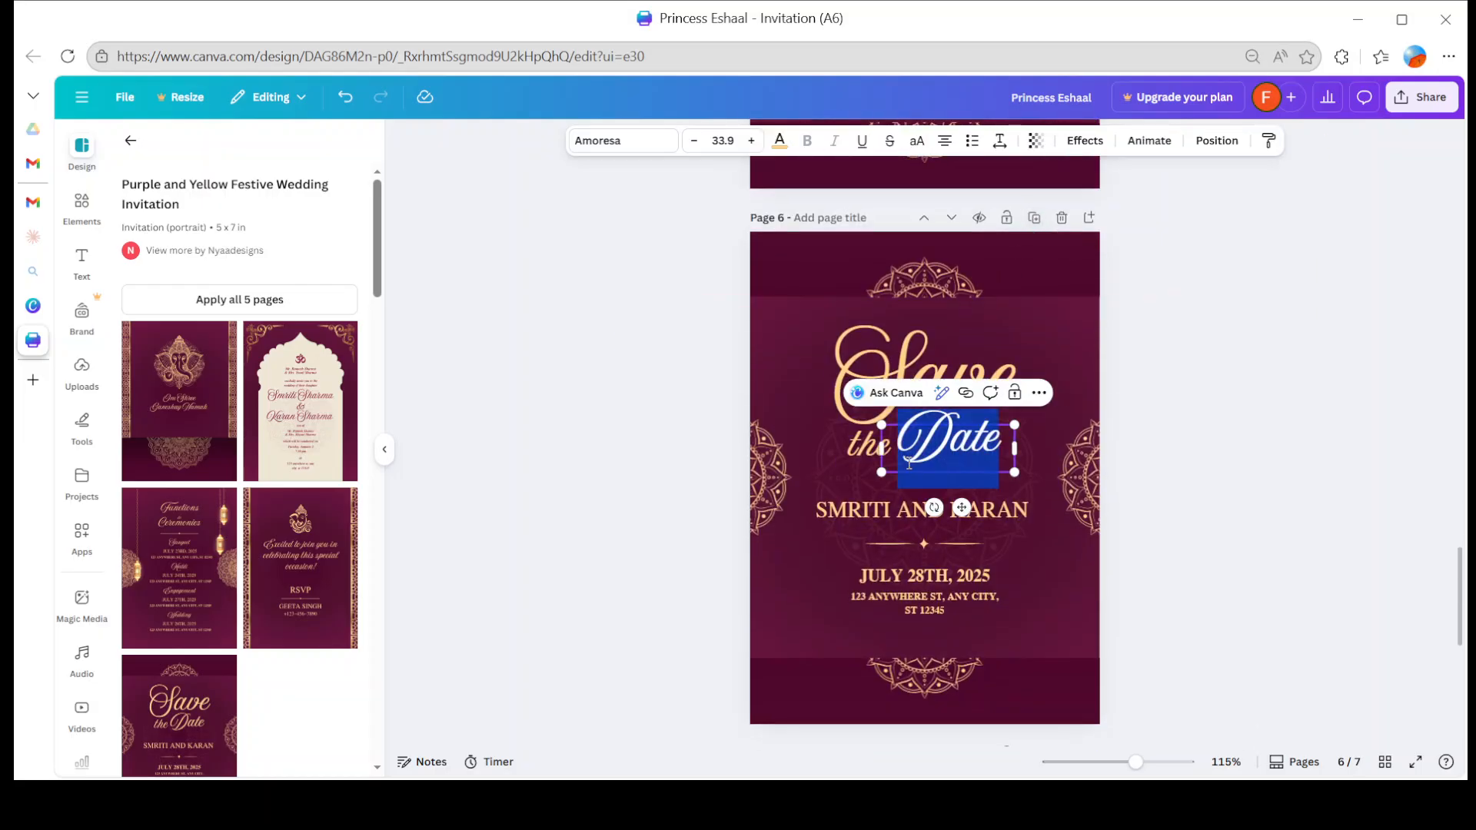
left_click(1288, 388)
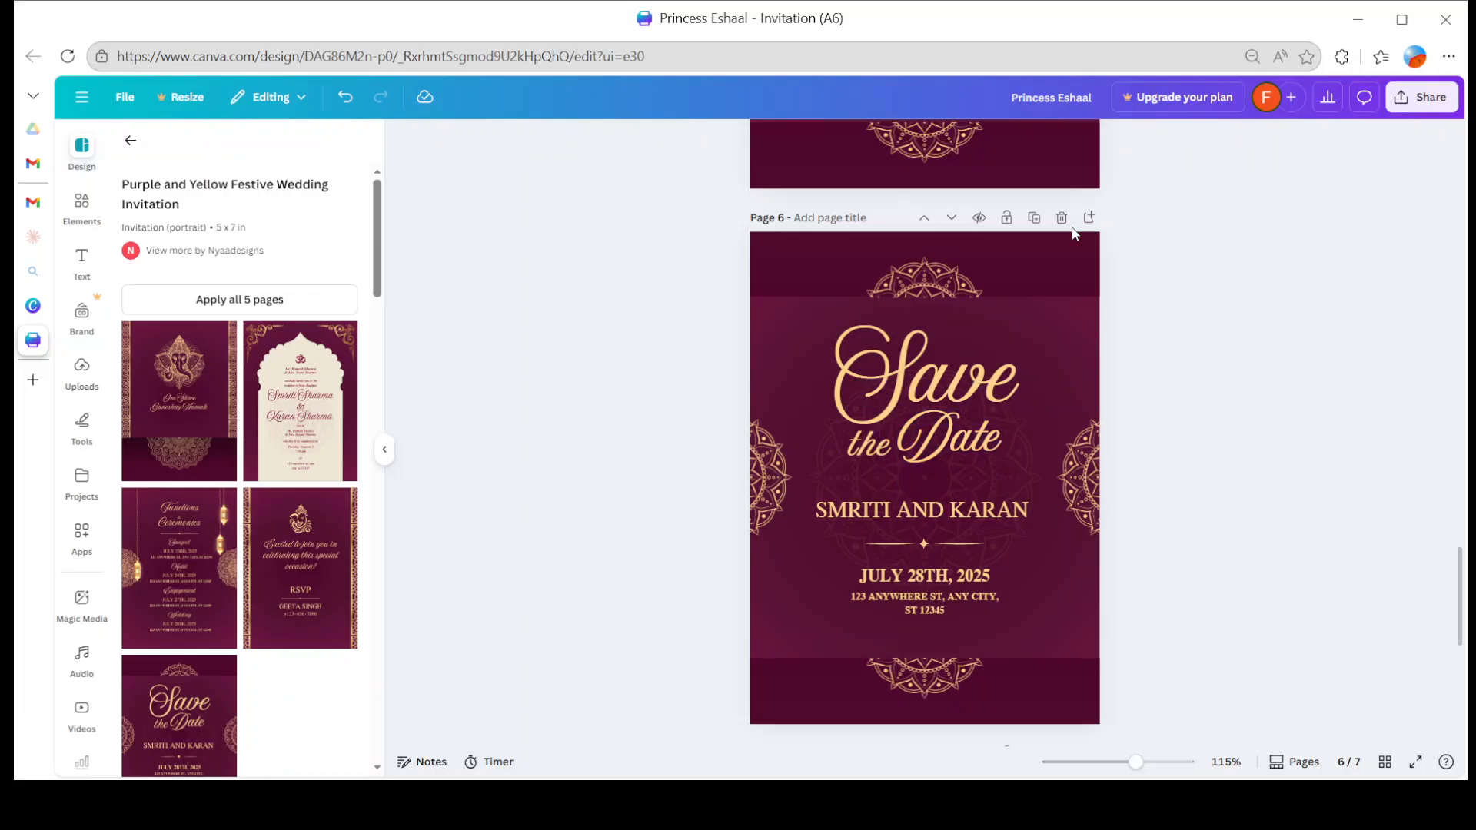
- Add a page after page 6 with the Red and Pink Traditional Wedding Invitation template, and browse its similar designs
left_click(131, 142)
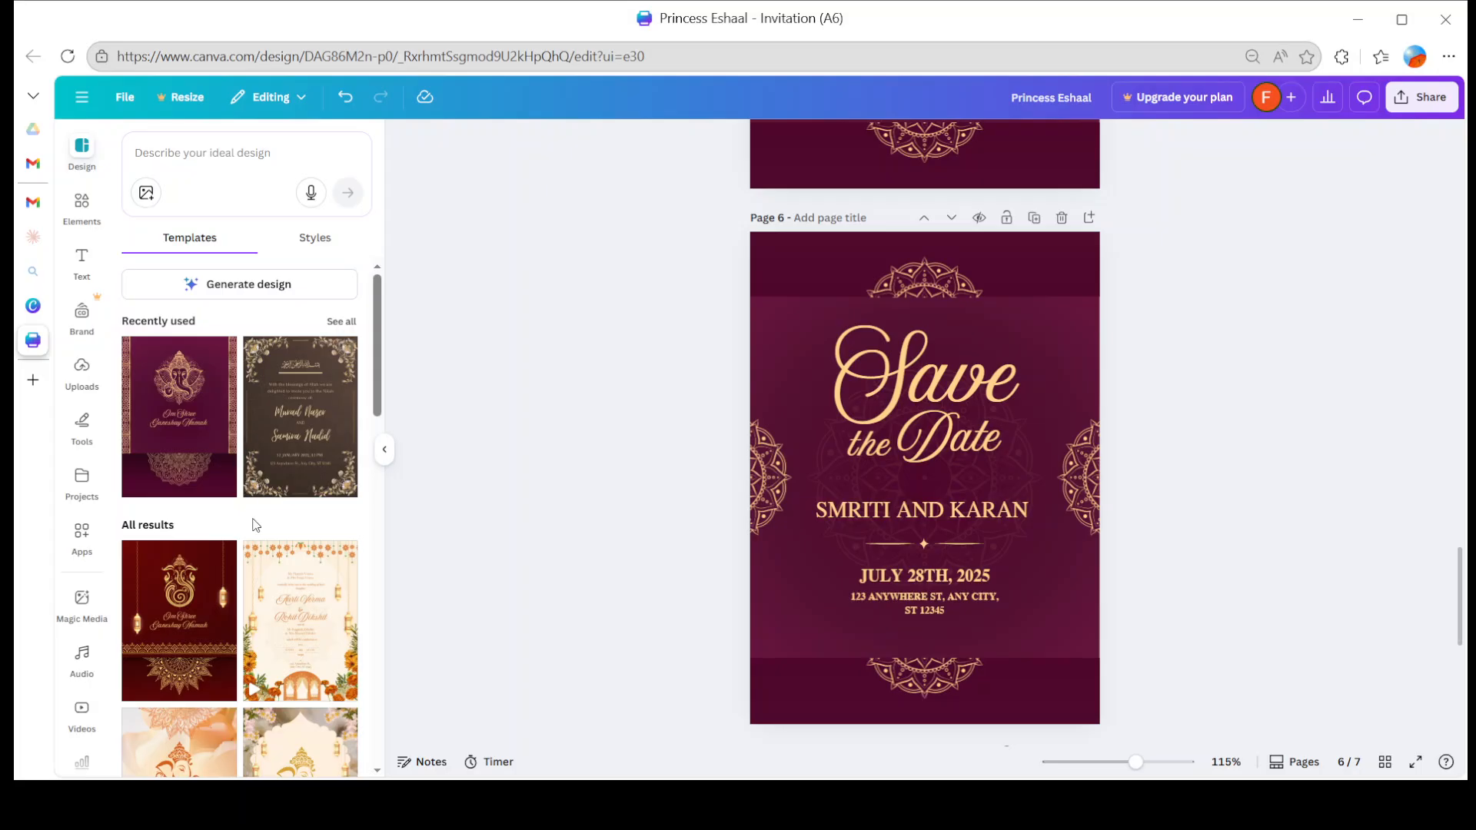
scroll(246, 436, "down", 3)
mouse_move(196, 433)
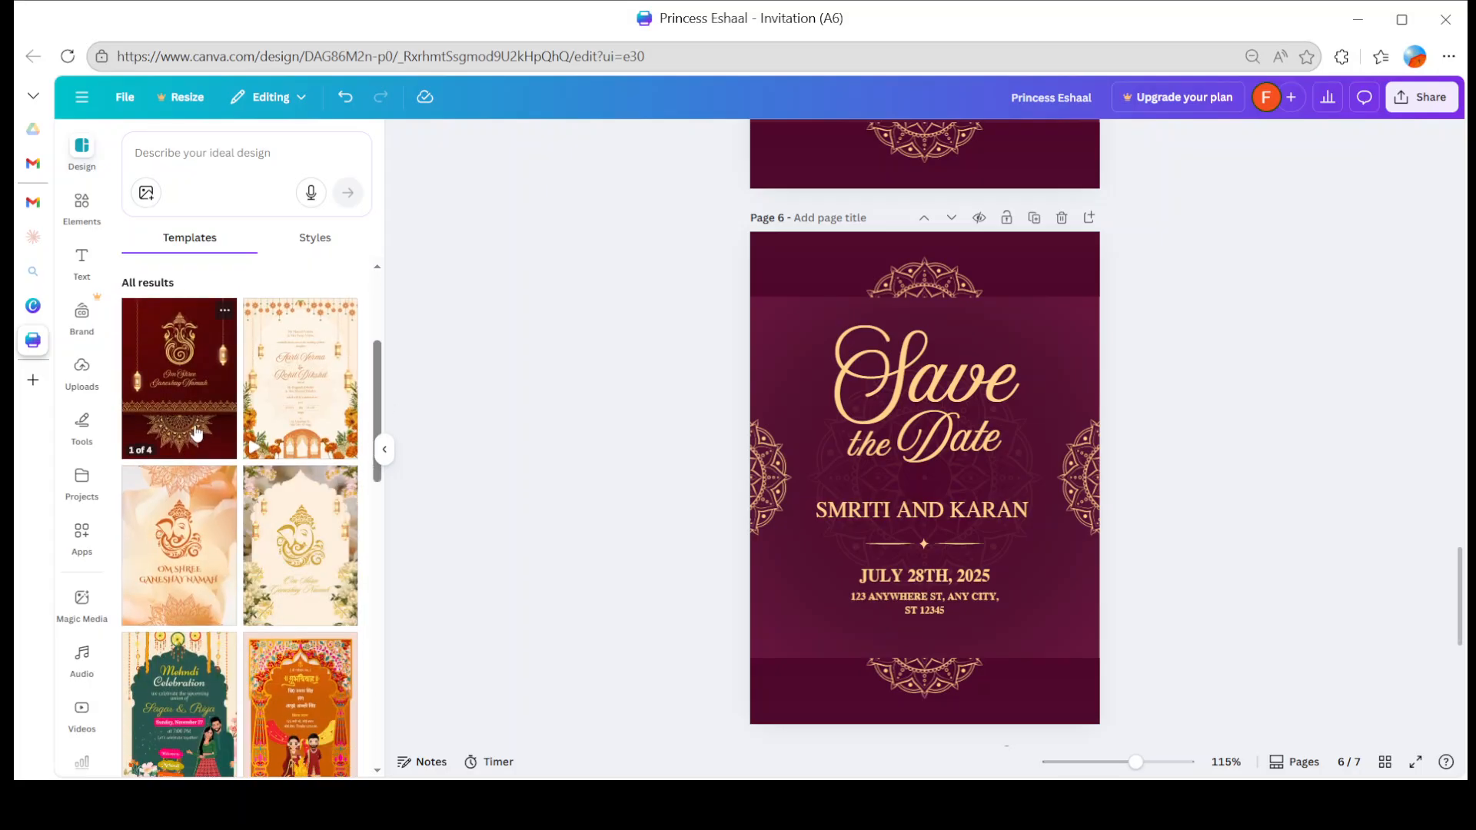
scroll(238, 603, "down", 5)
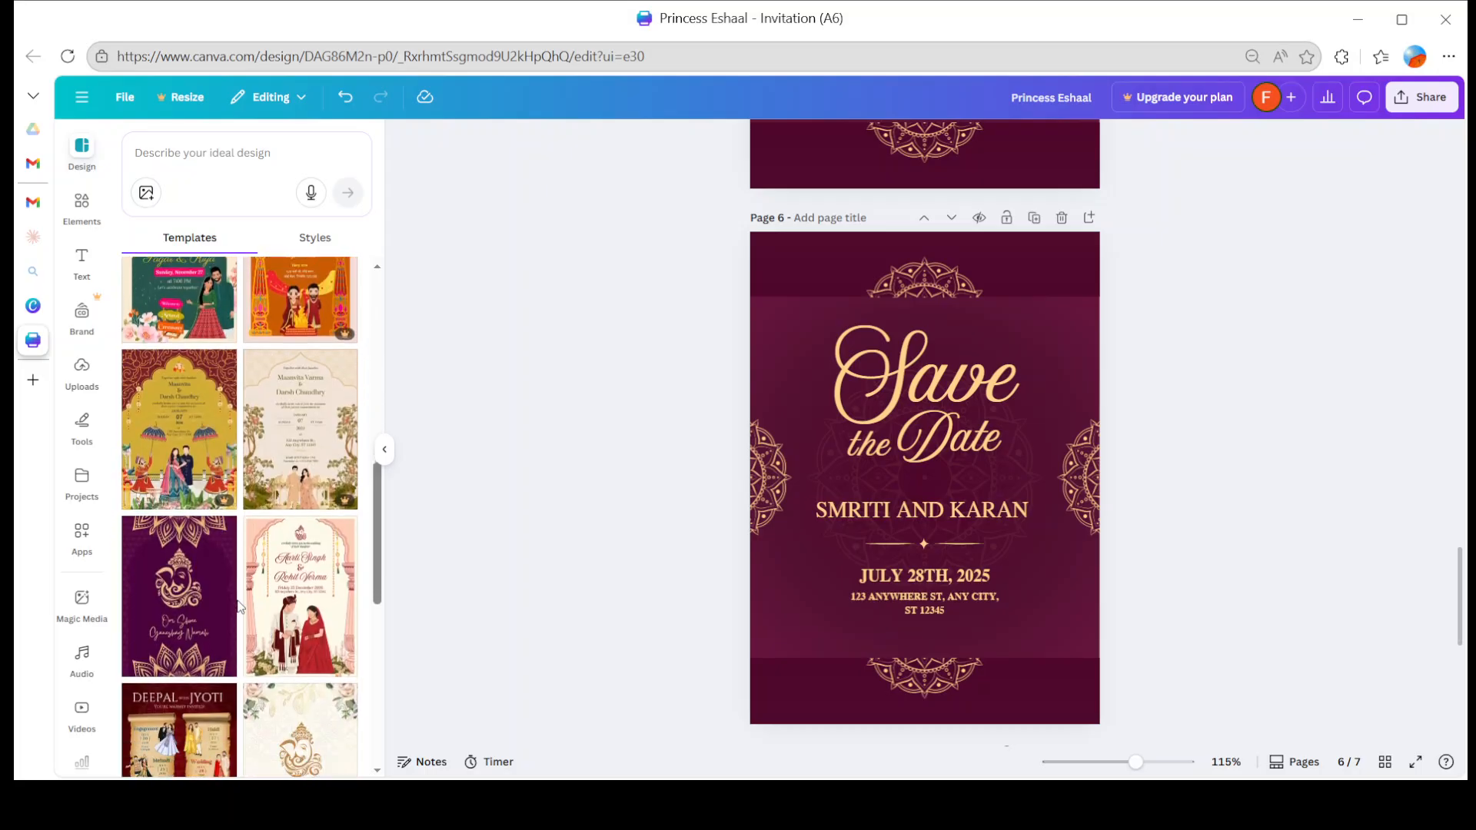
mouse_move(327, 450)
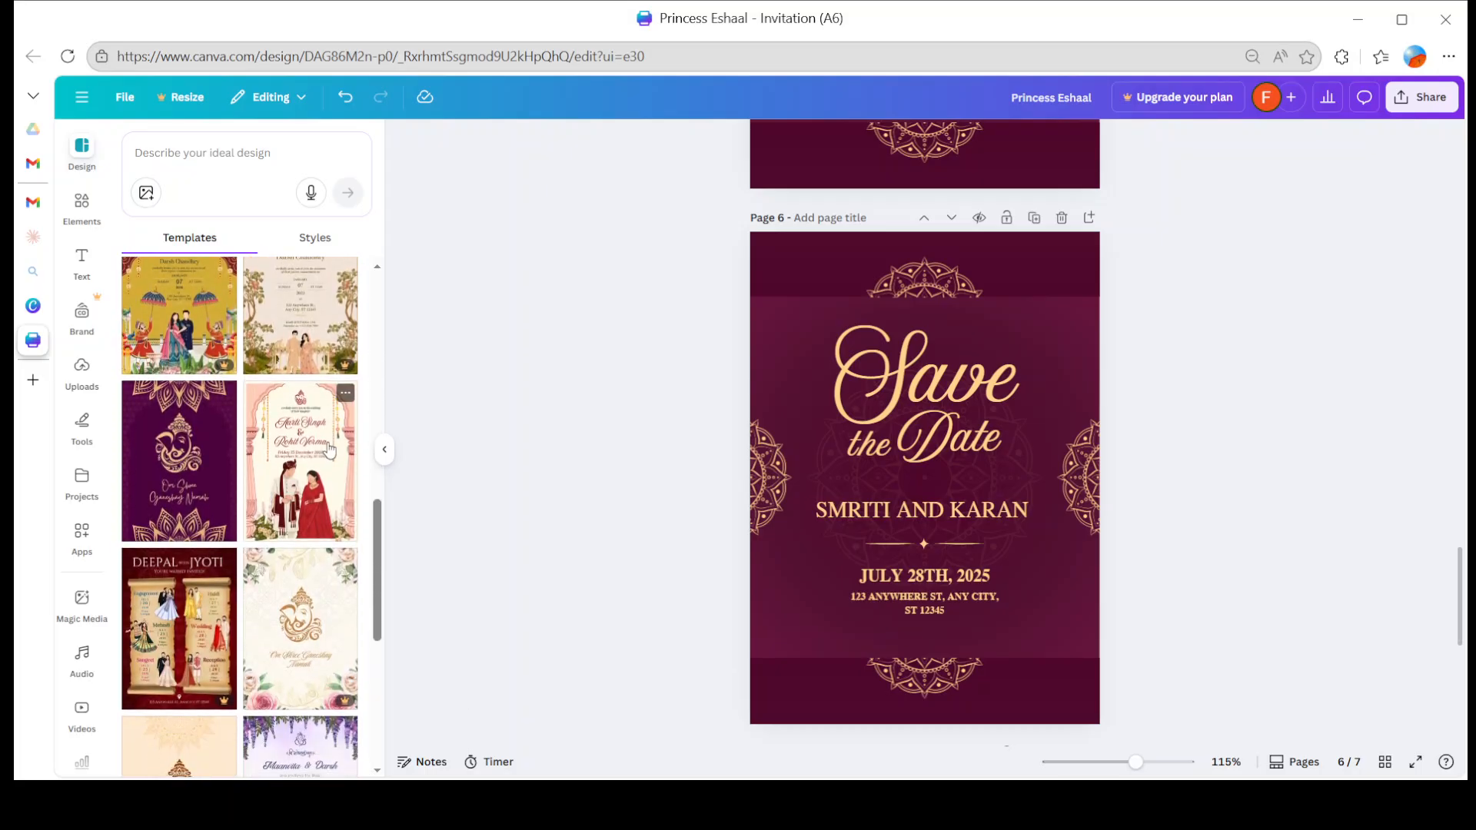
left_click(315, 485)
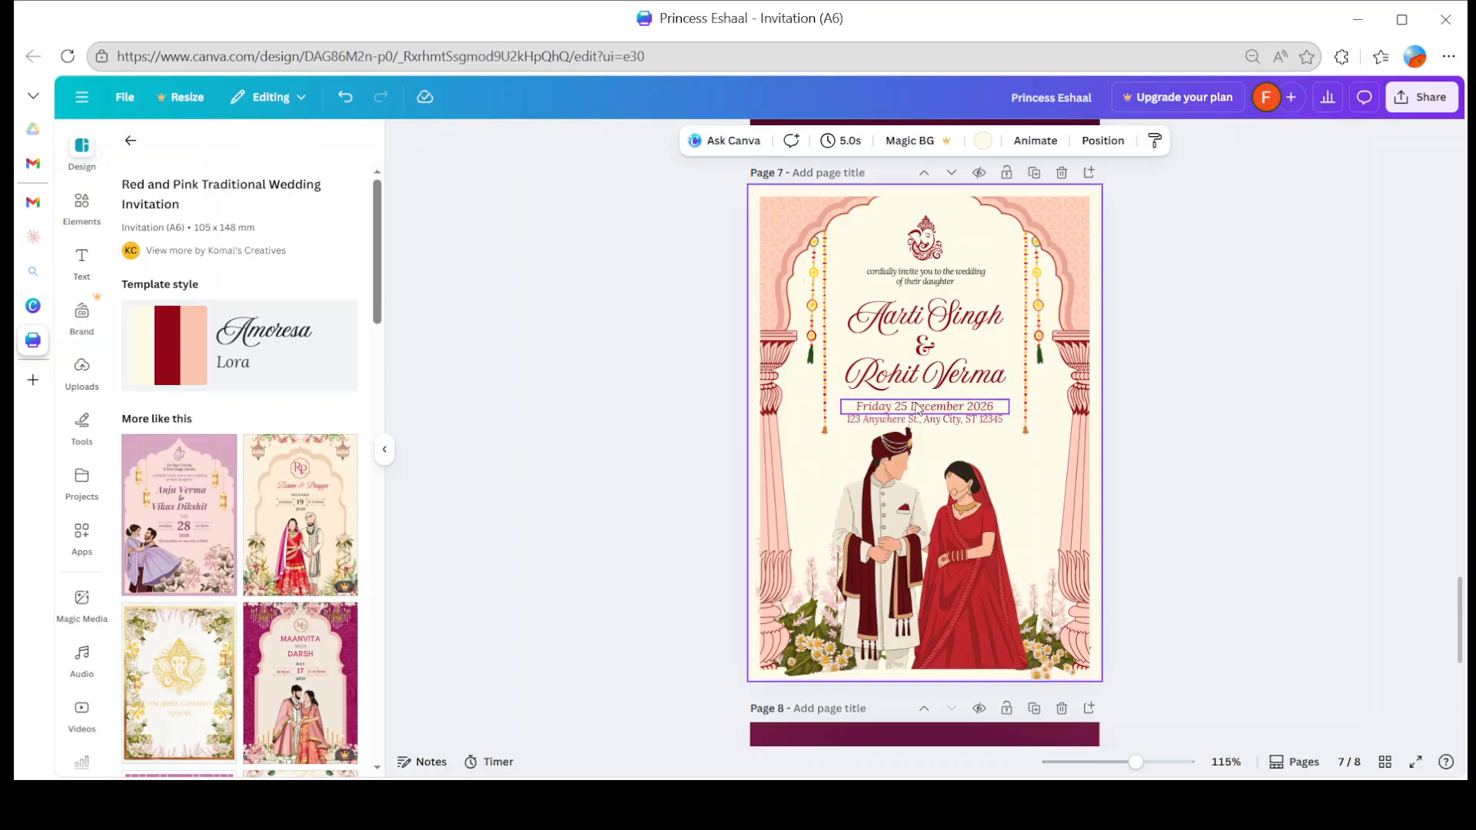
scroll(208, 565, "down", 10)
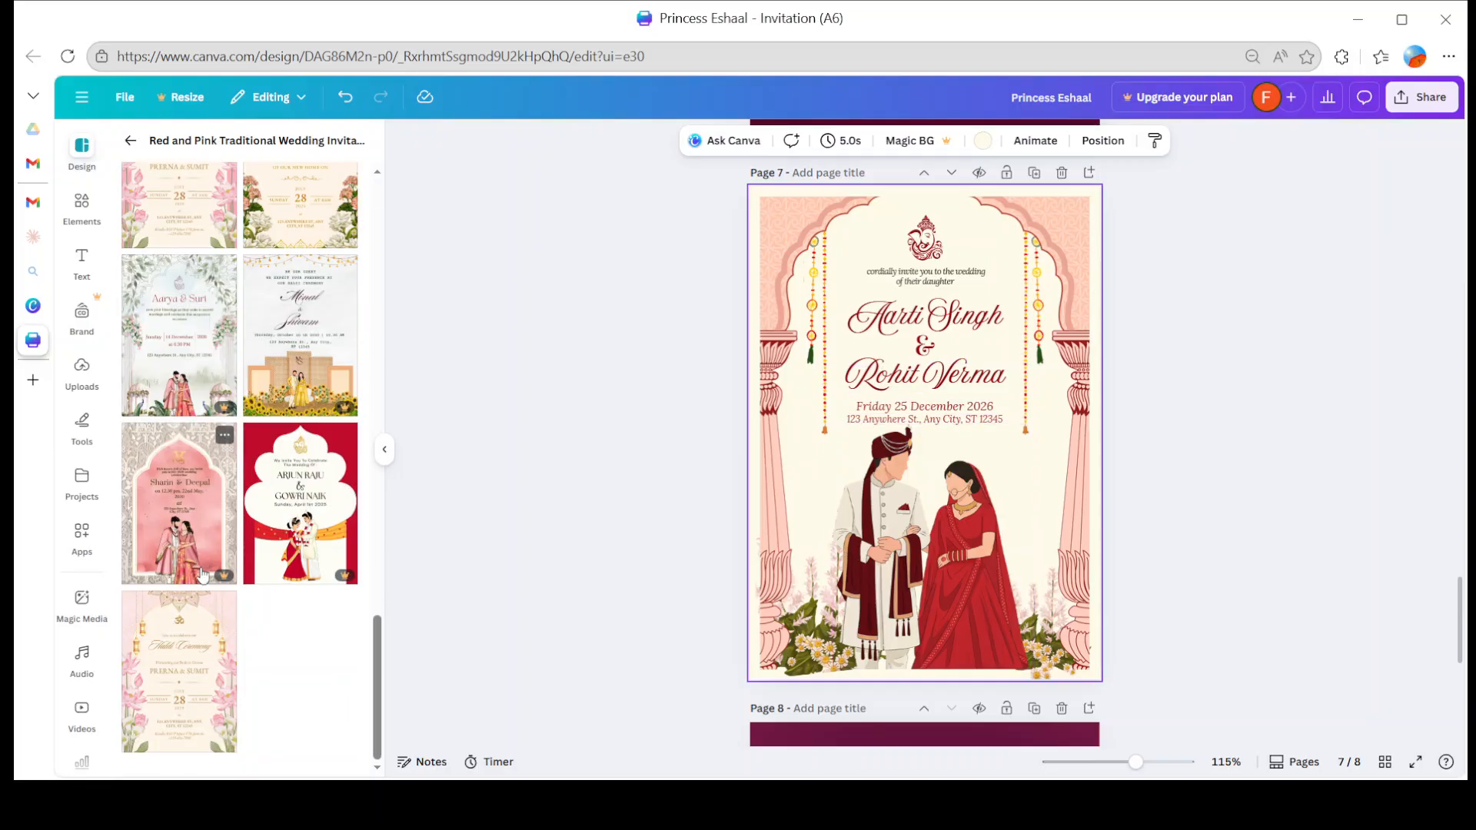
left_click(130, 141)
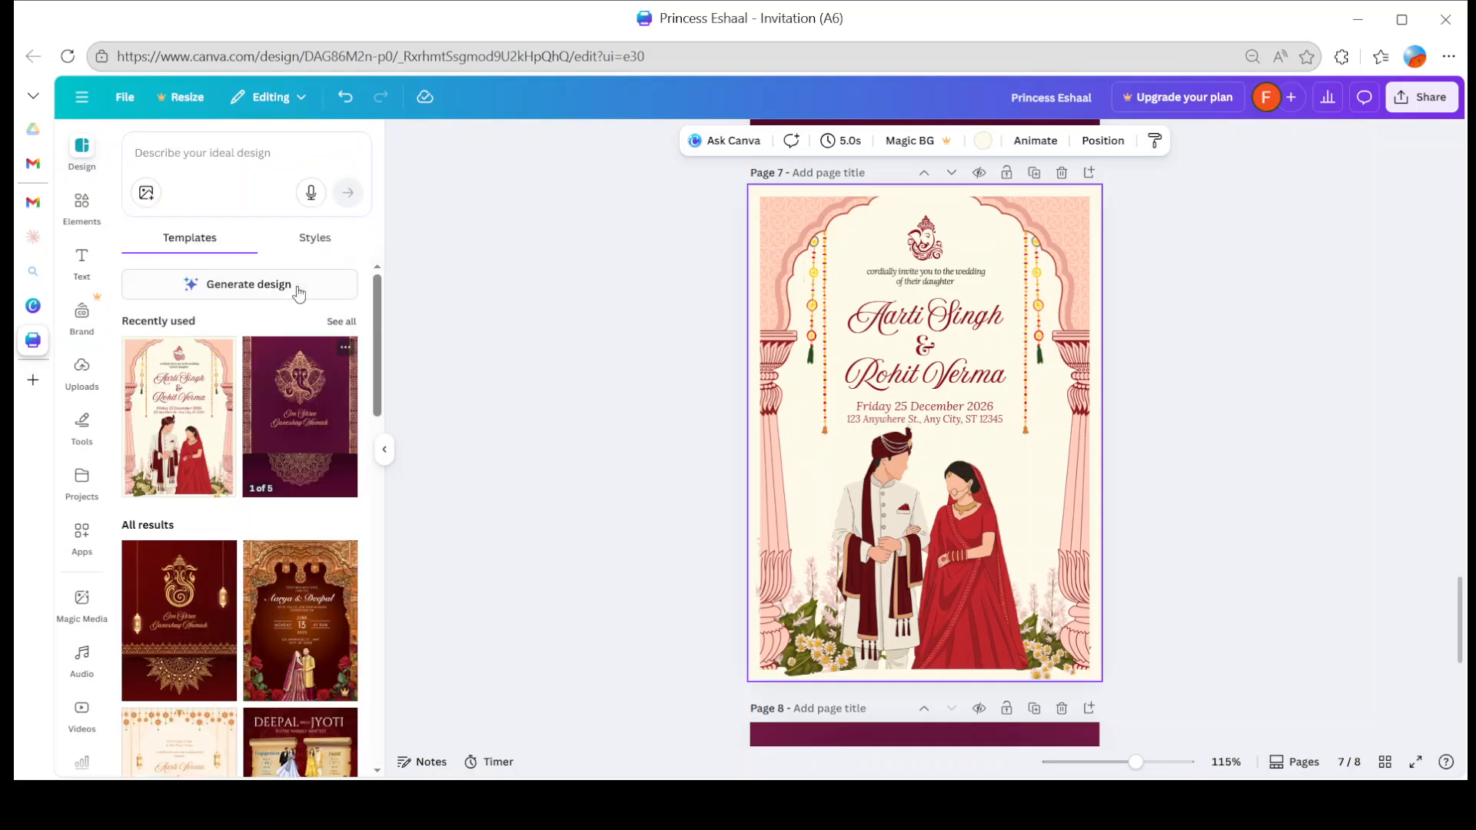
- Browse the invitation templates and apply the Black & Gold Vintage Classic Graduation Party Invitation to page 7
scroll(225, 469, "down", 5)
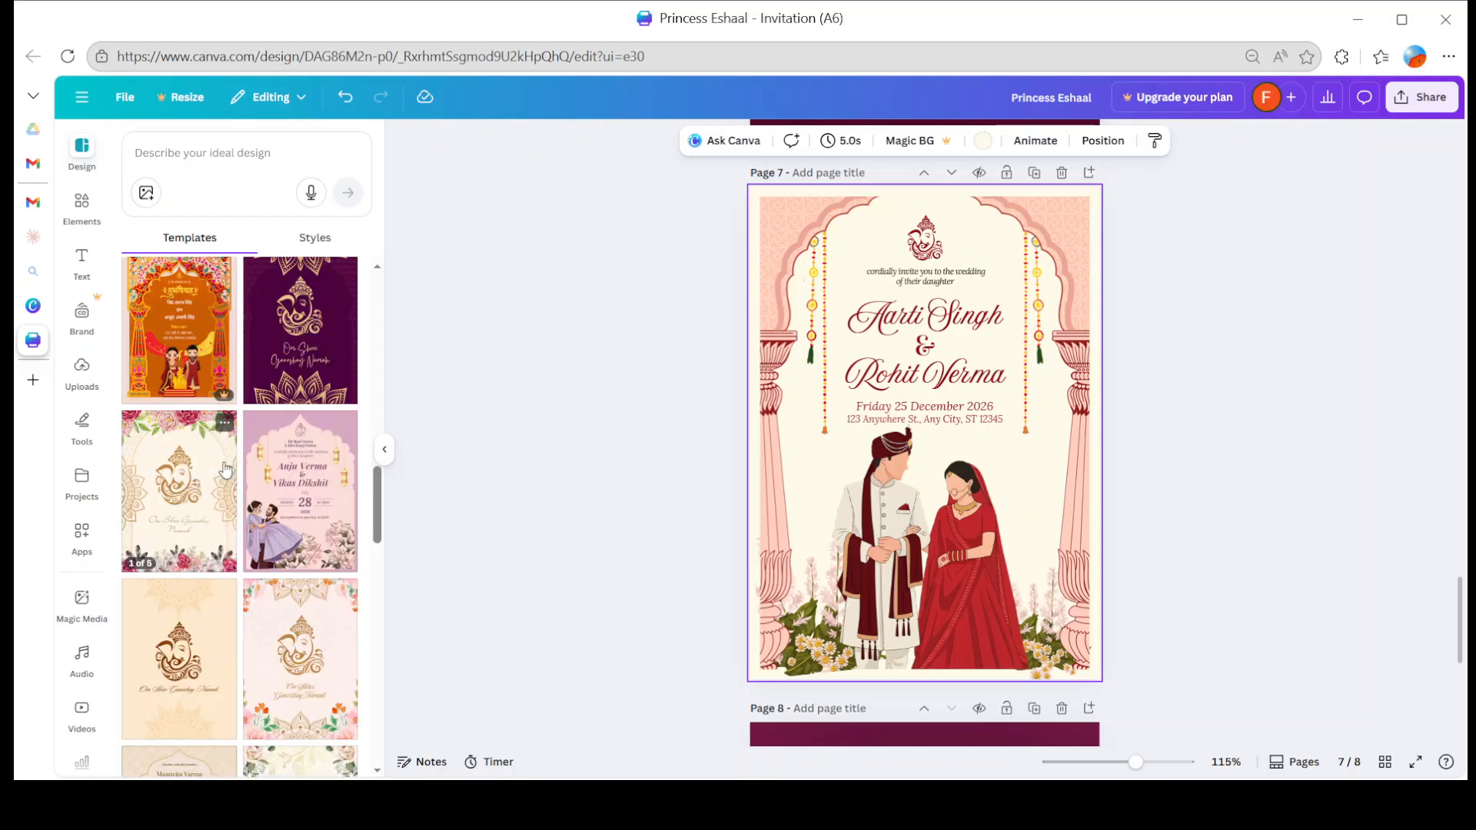
scroll(225, 469, "down", 10)
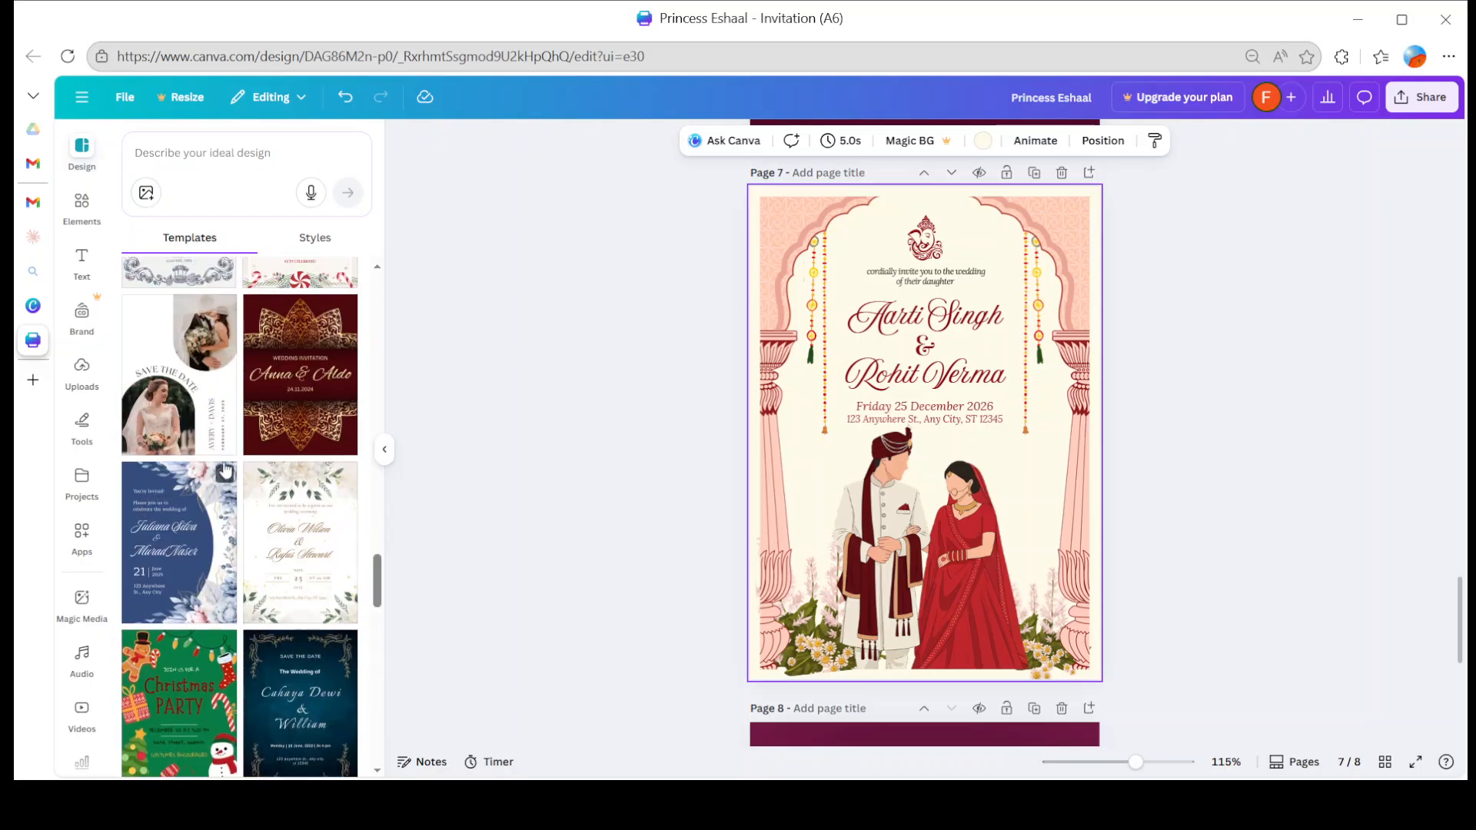
scroll(225, 469, "up", 3)
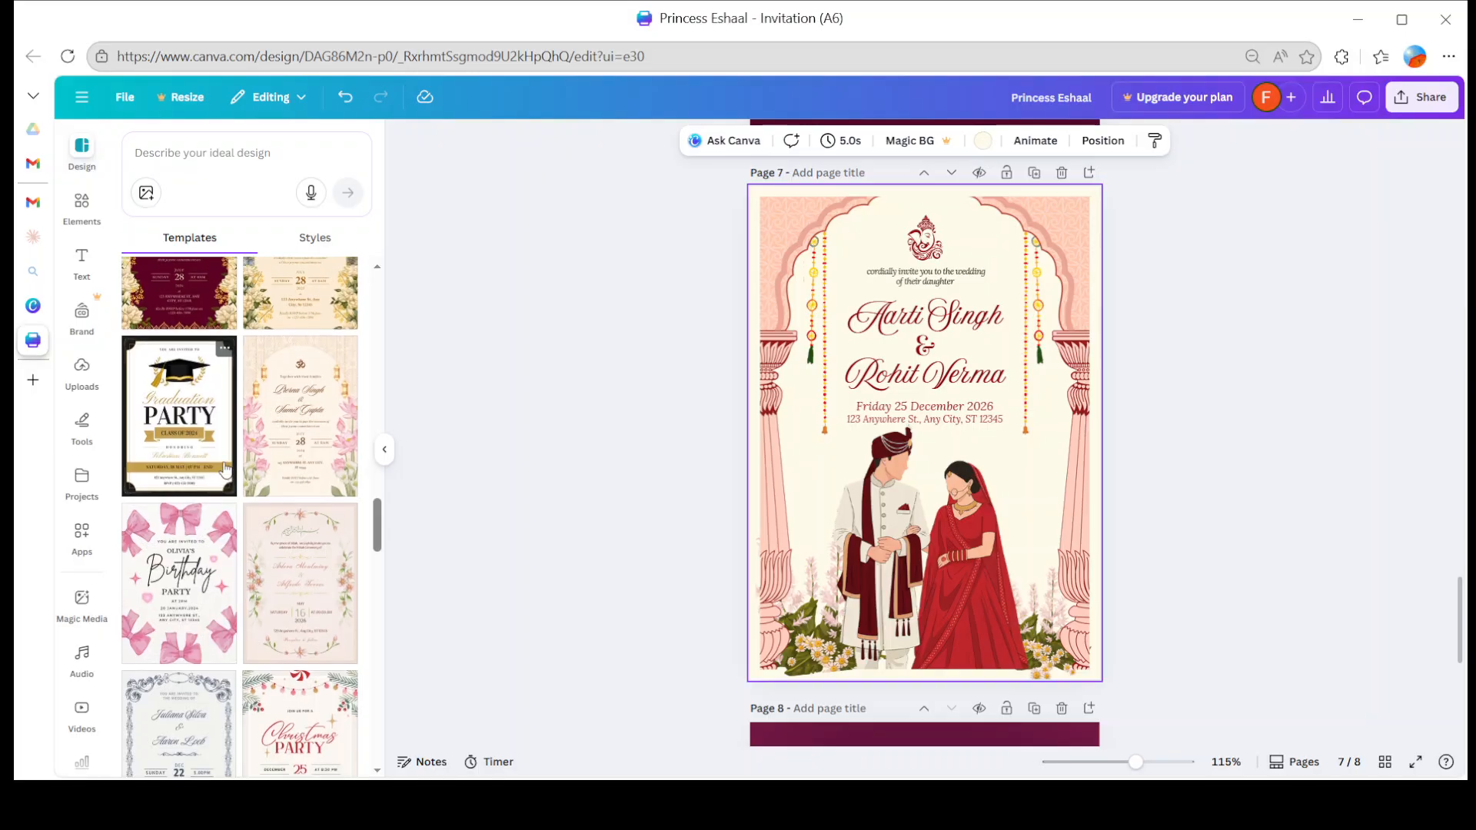
left_click(203, 459)
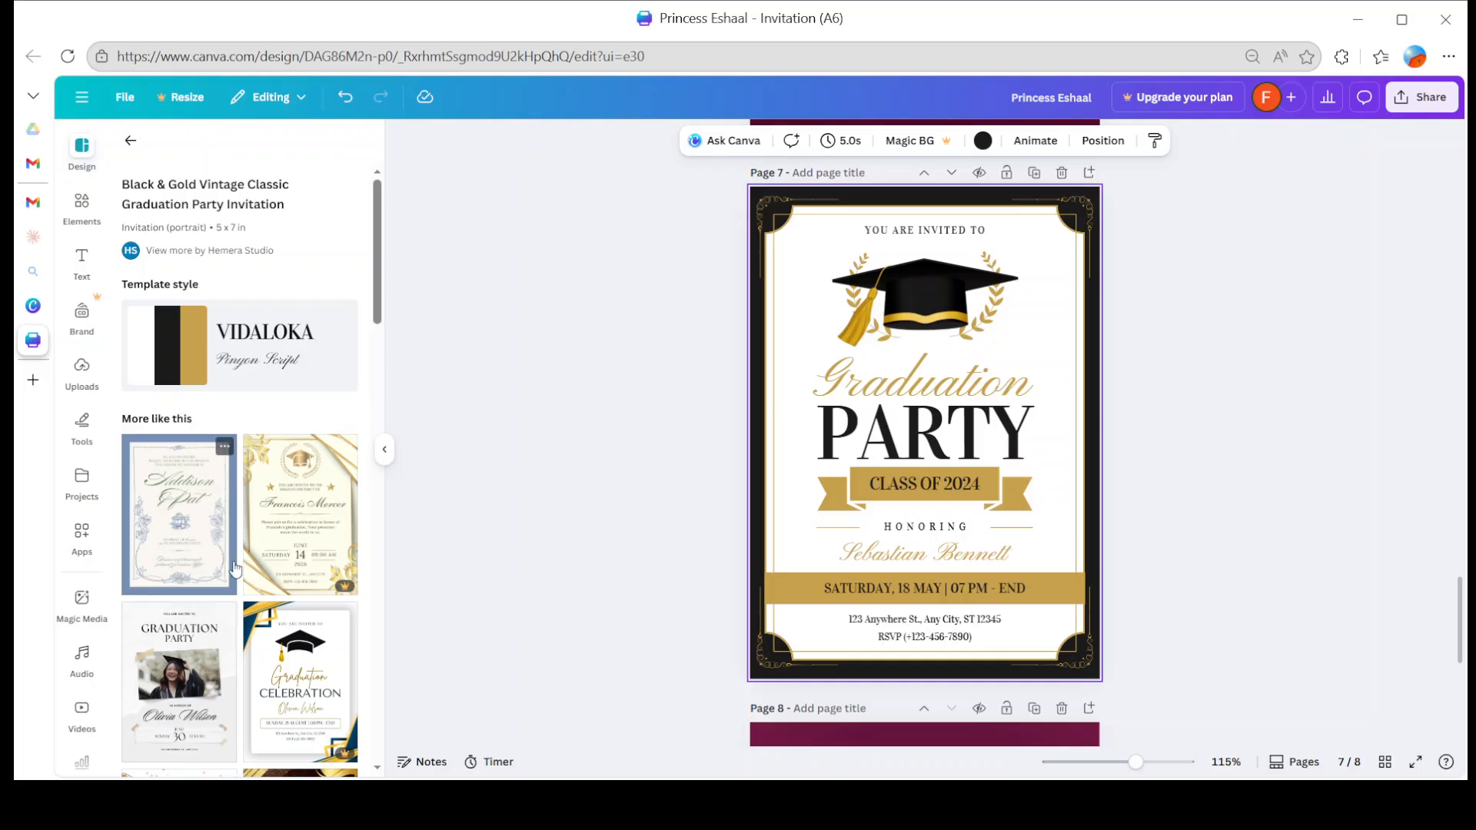
- Try the White and Gold Elegant Graduation Party Invitation, and apply the Blue & White Illustration Graduation Party Invitation to page 7 instead
left_click(300, 537)
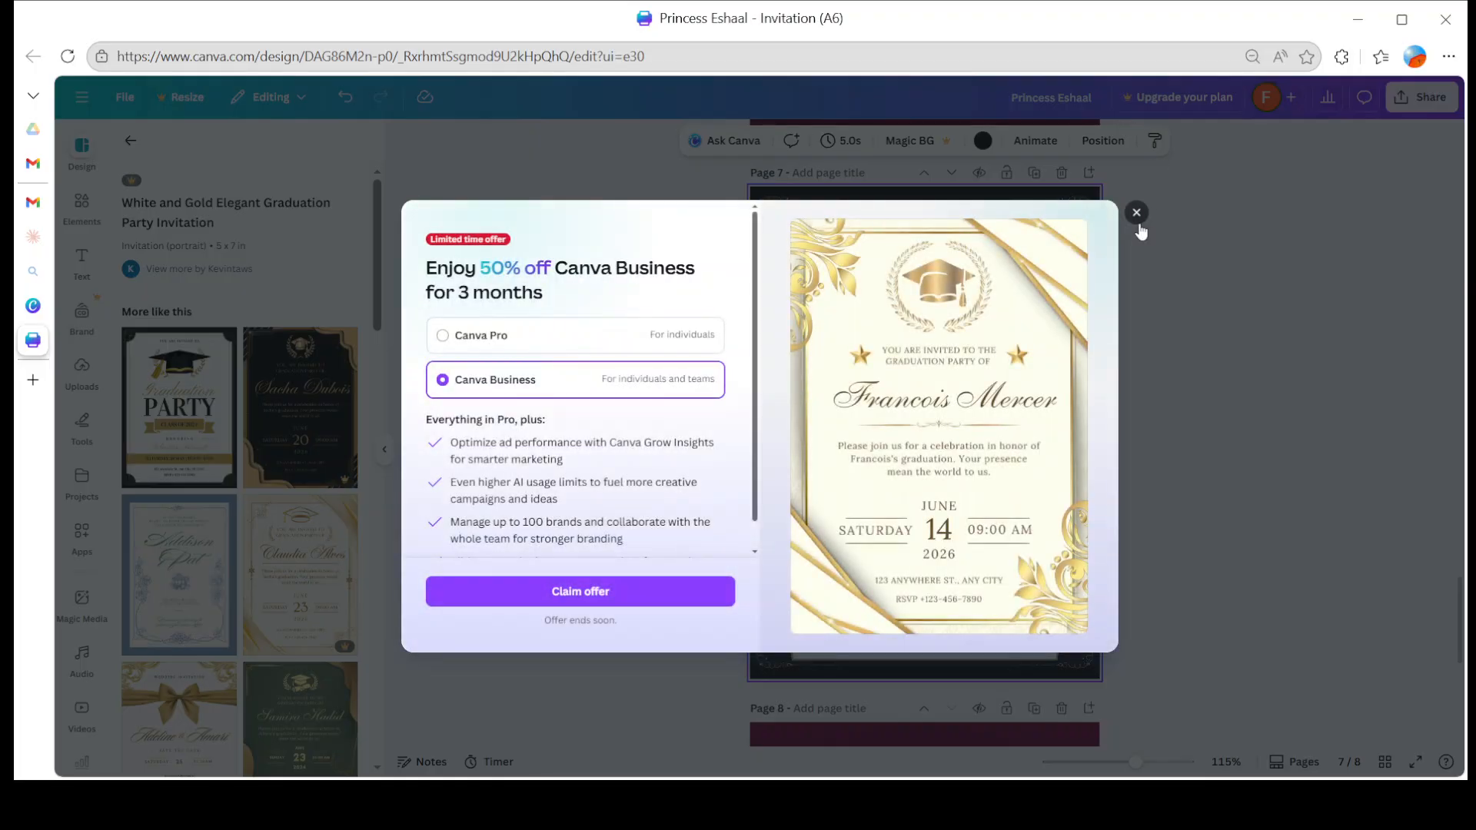
left_click(1137, 212)
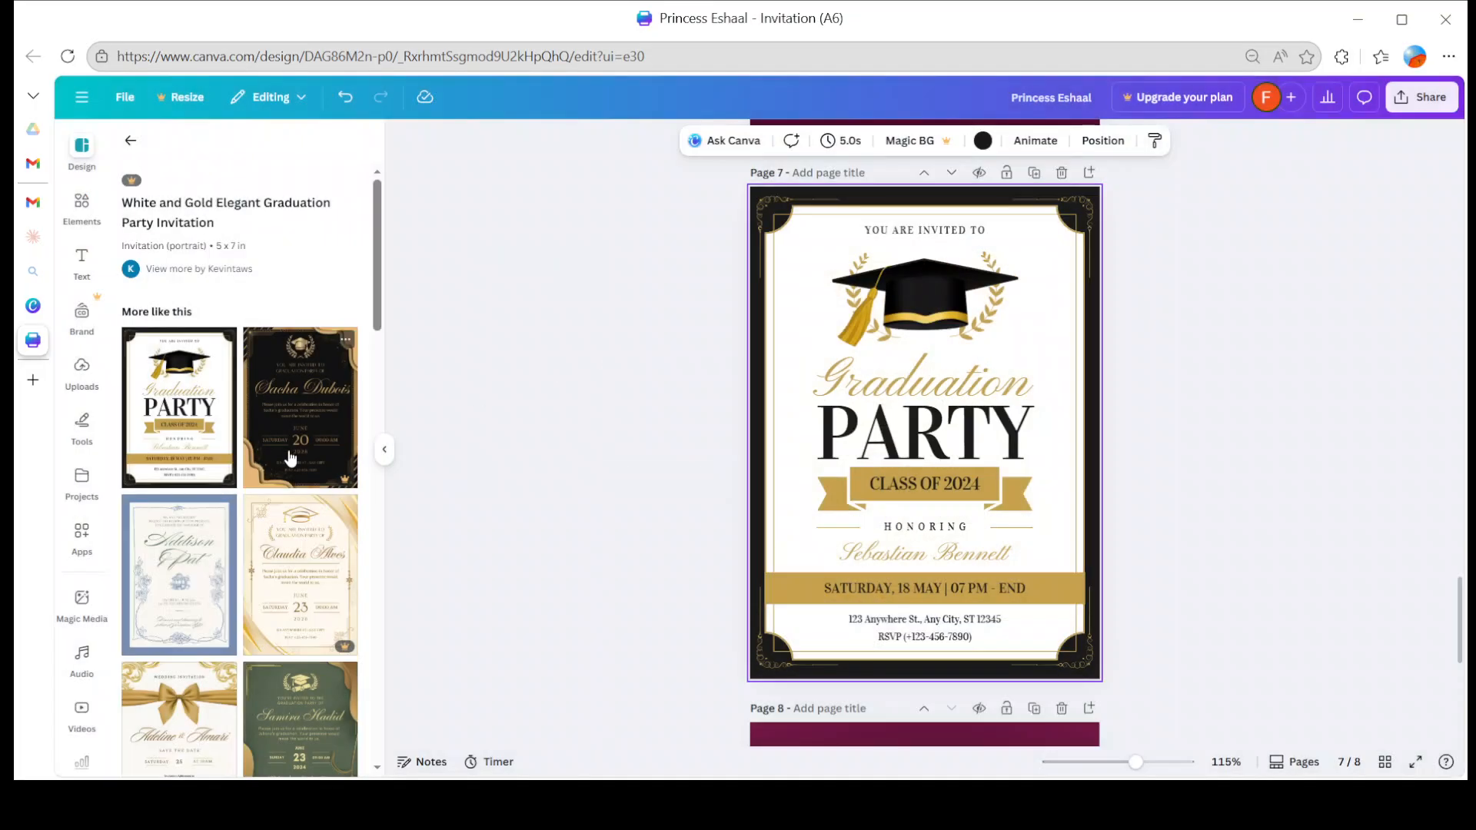
scroll(188, 523, "down", 10)
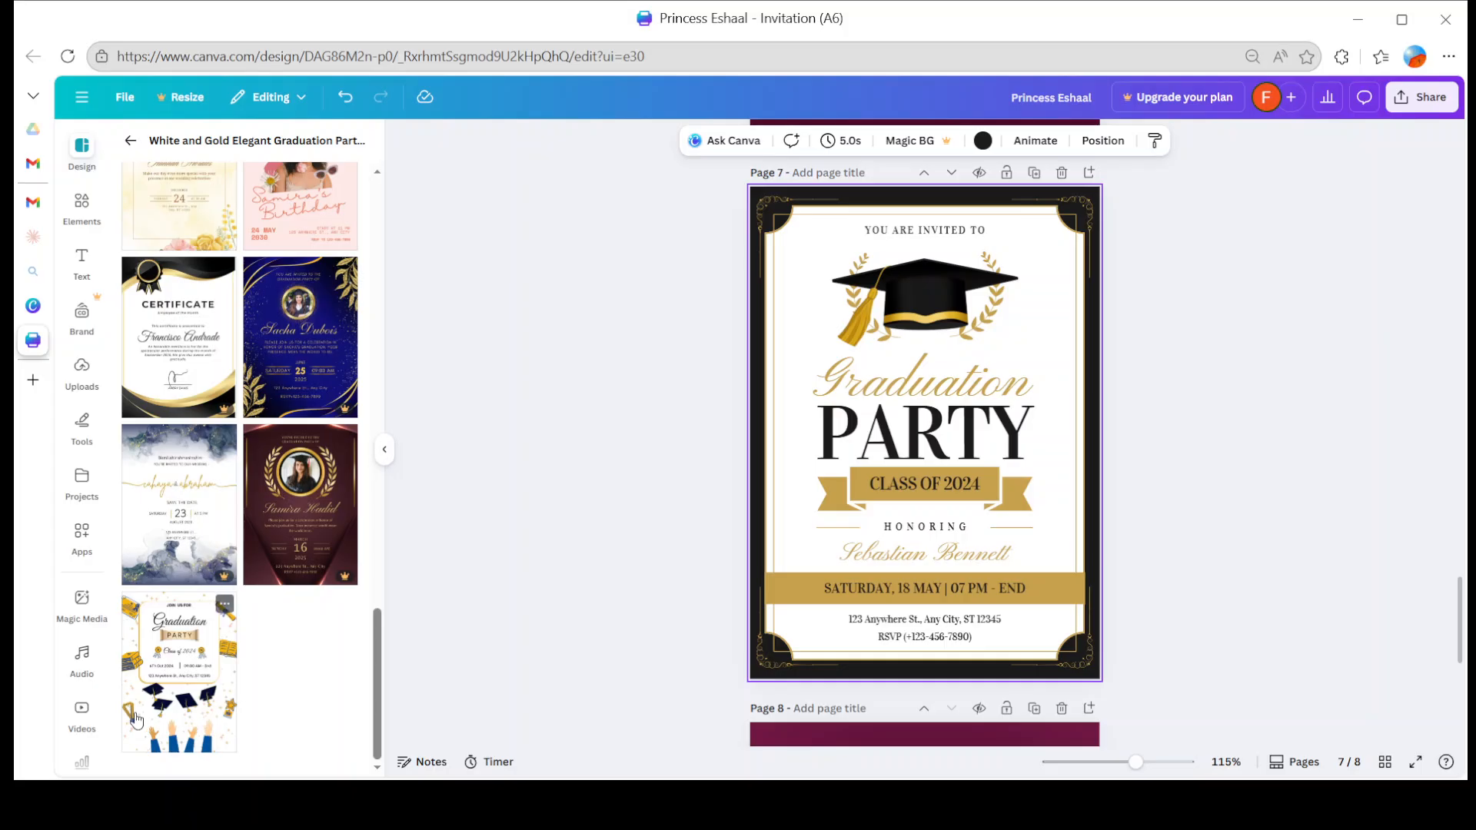
left_click(208, 689)
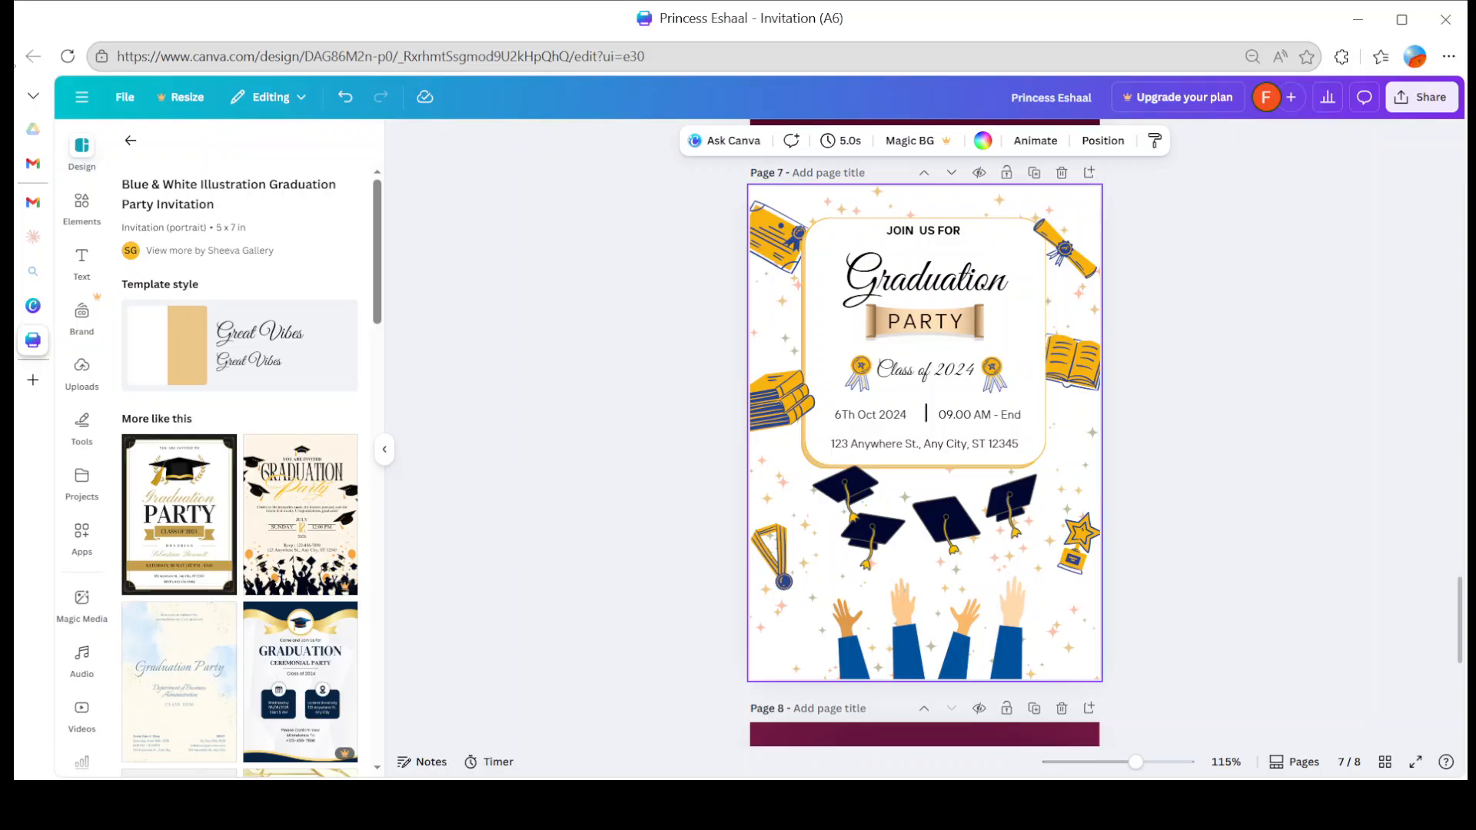
left_click(130, 146)
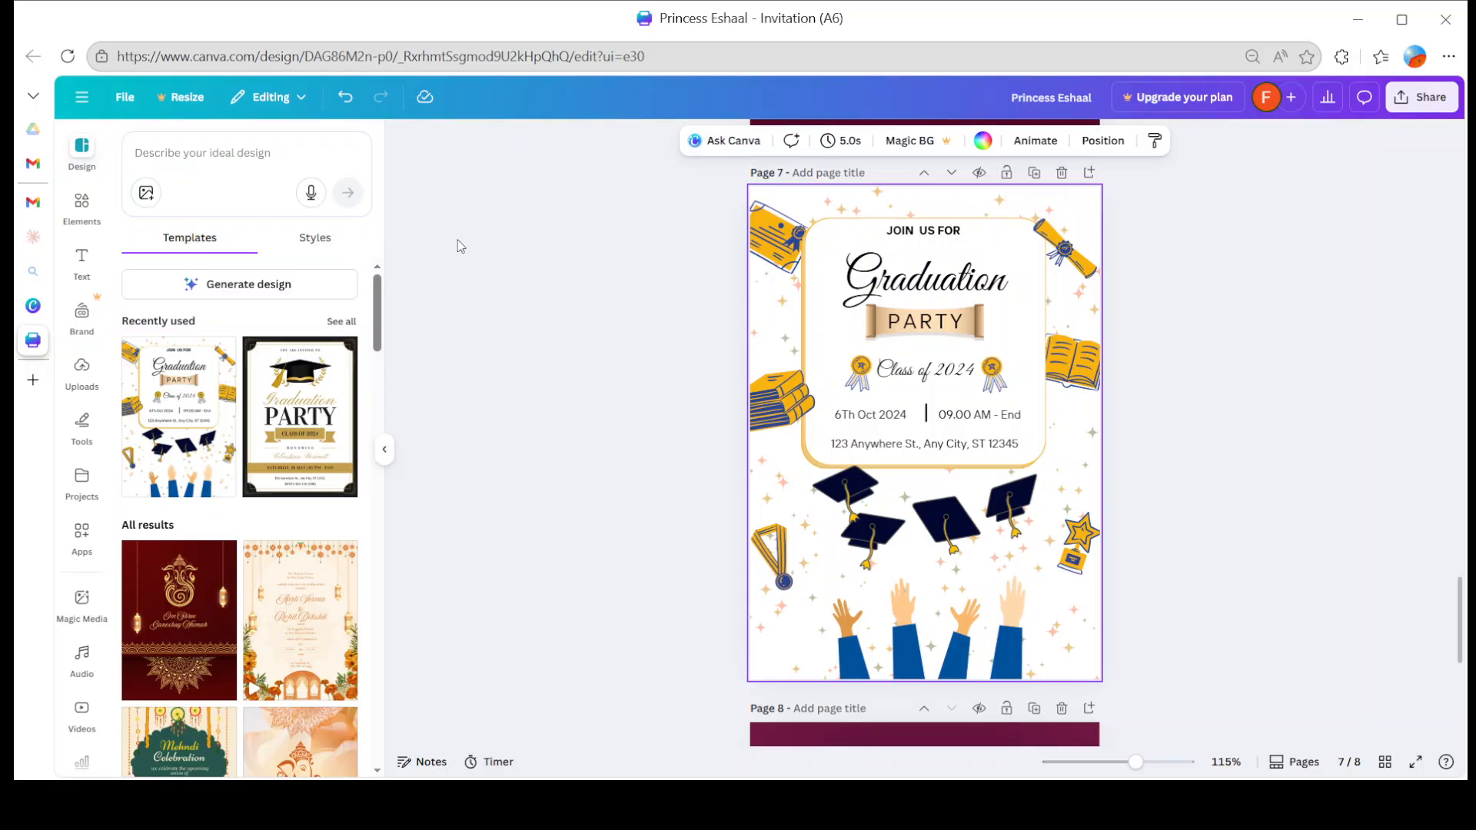
- Recolor page 7 with the recently used black, blue, red and yellow style, and replace it with the Brand Kit color palette
left_click(319, 244)
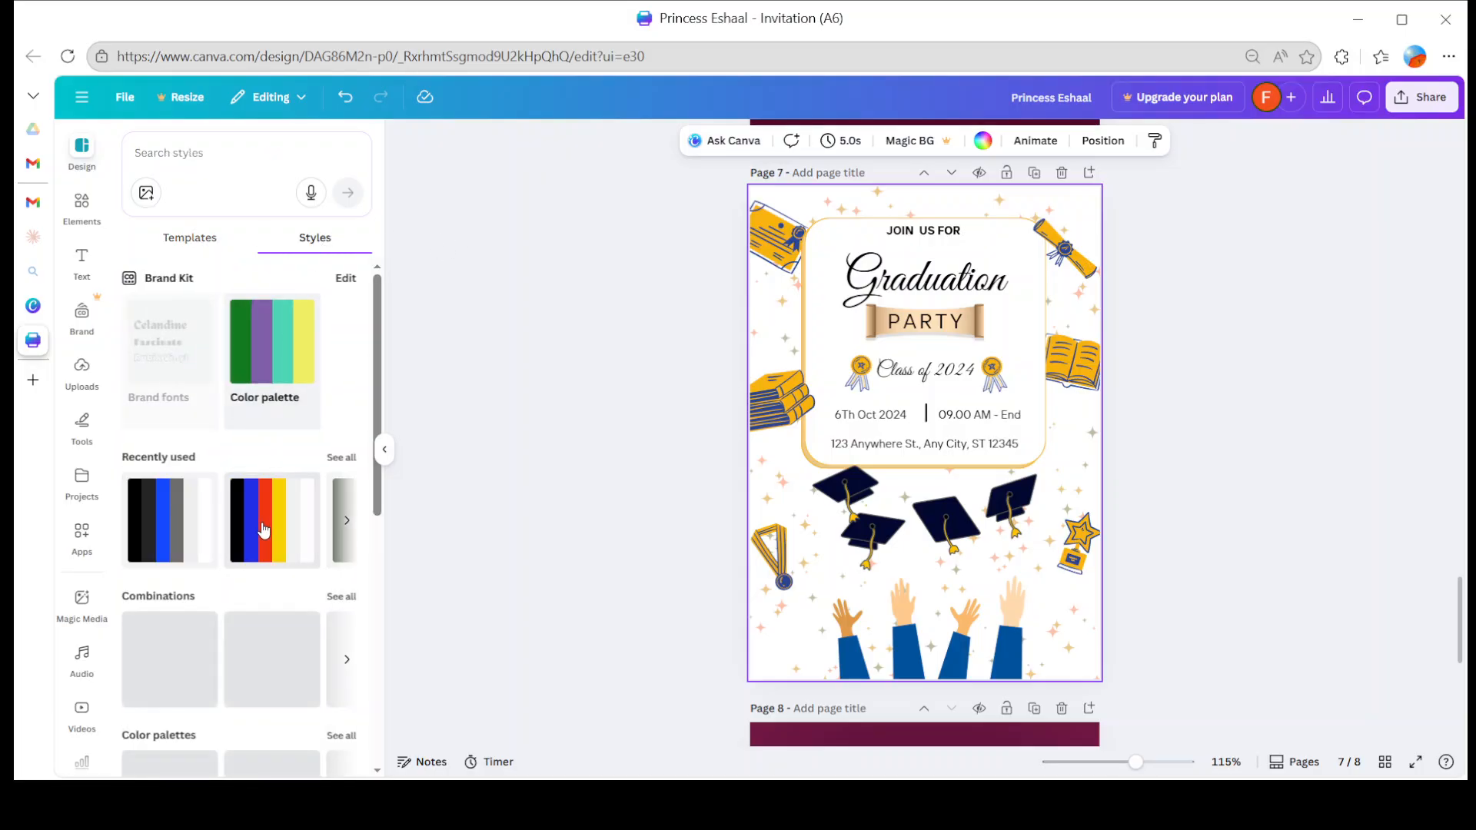
left_click(274, 522)
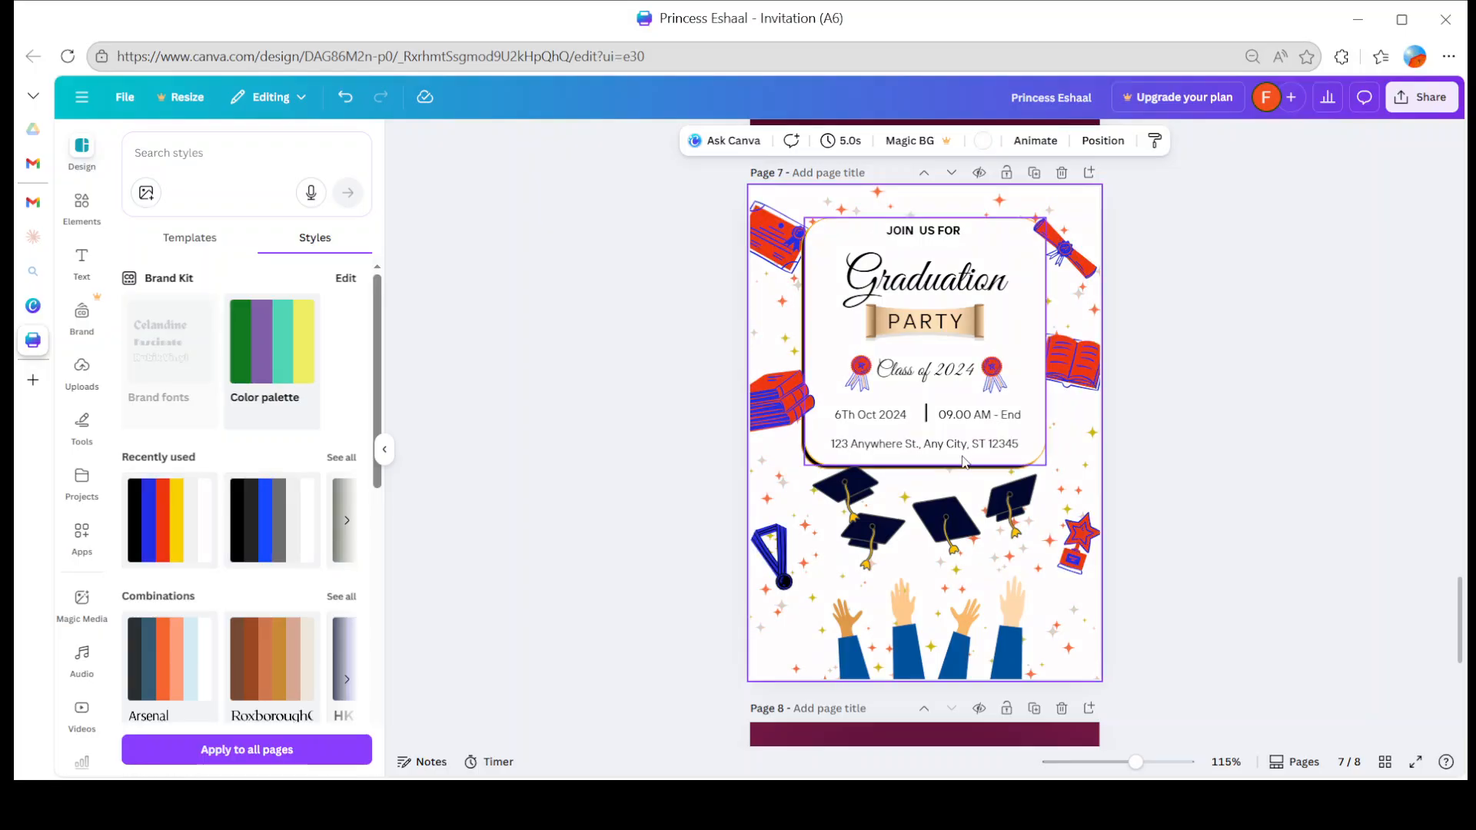
left_click(314, 361)
left_click(315, 362)
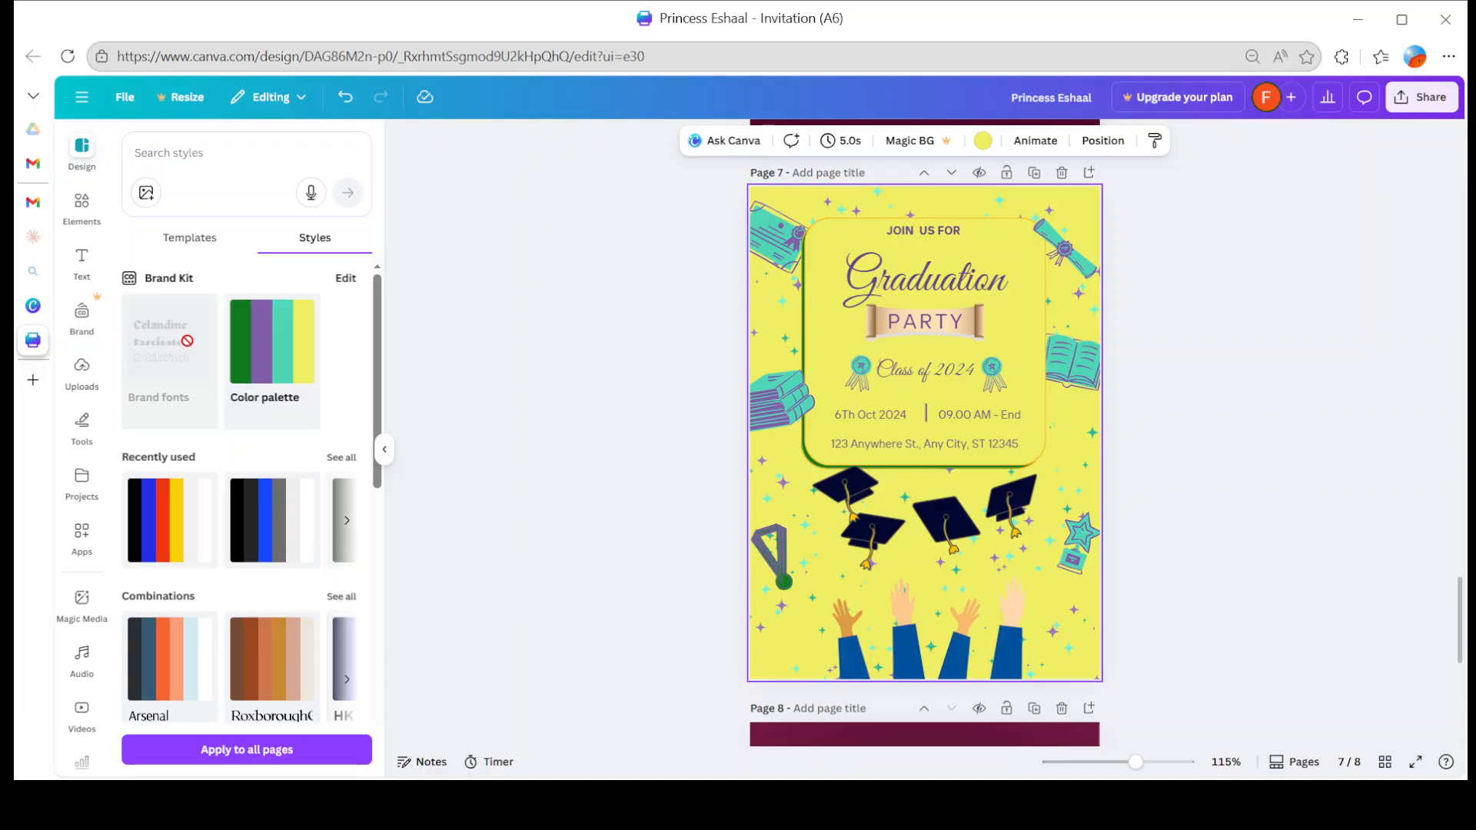
- Try the brown, gold and coral color palette on page 7, followed by the brown, green, orange and yellow palette
scroll(261, 548, "down", 3)
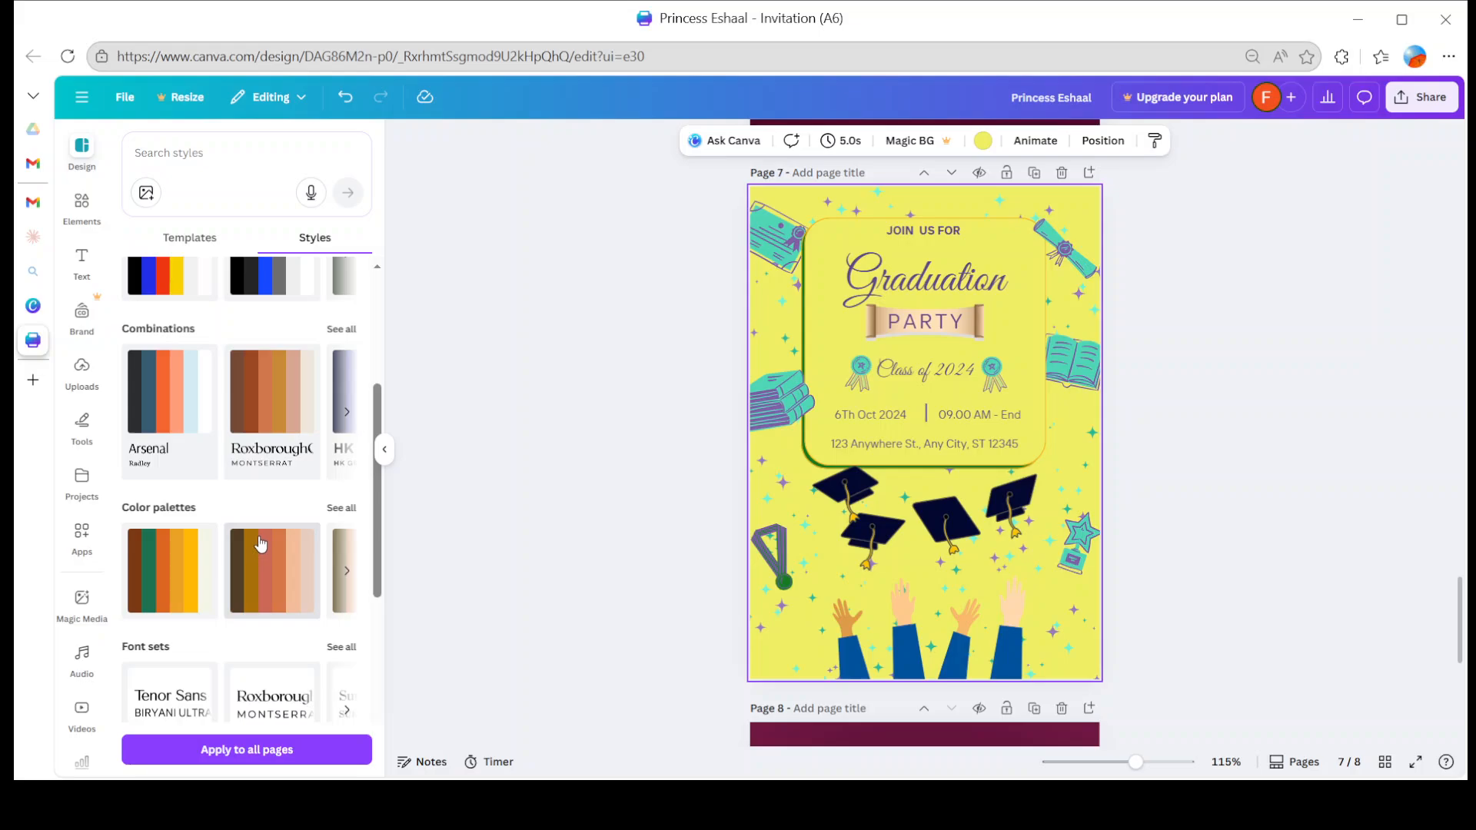
left_click(262, 548)
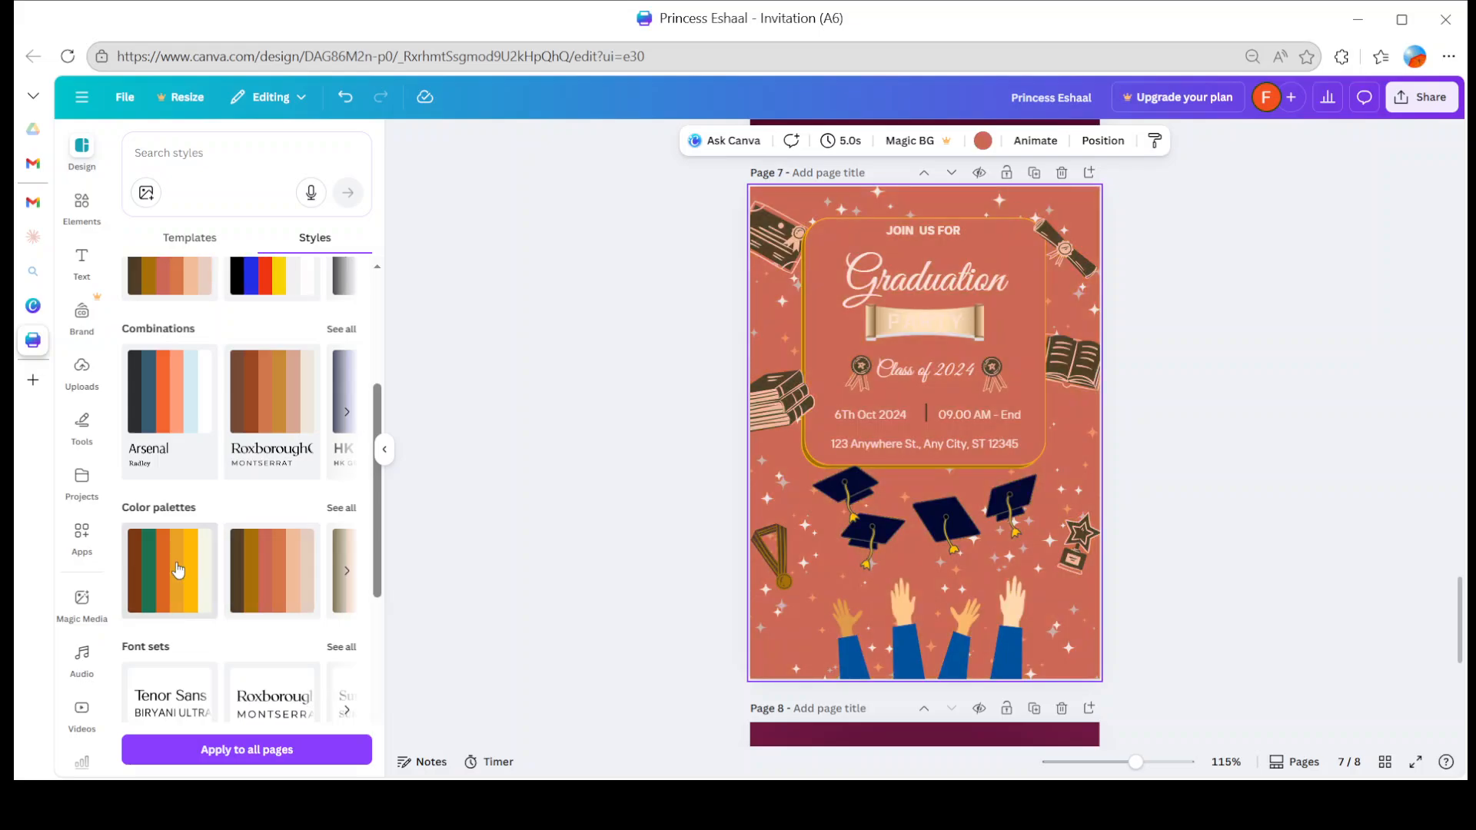
left_click(177, 570)
- Look through the other style categories, and apply the plum, green, rose and yellow palette from the full color palette collection to page 7
scroll(178, 569, "down", 4)
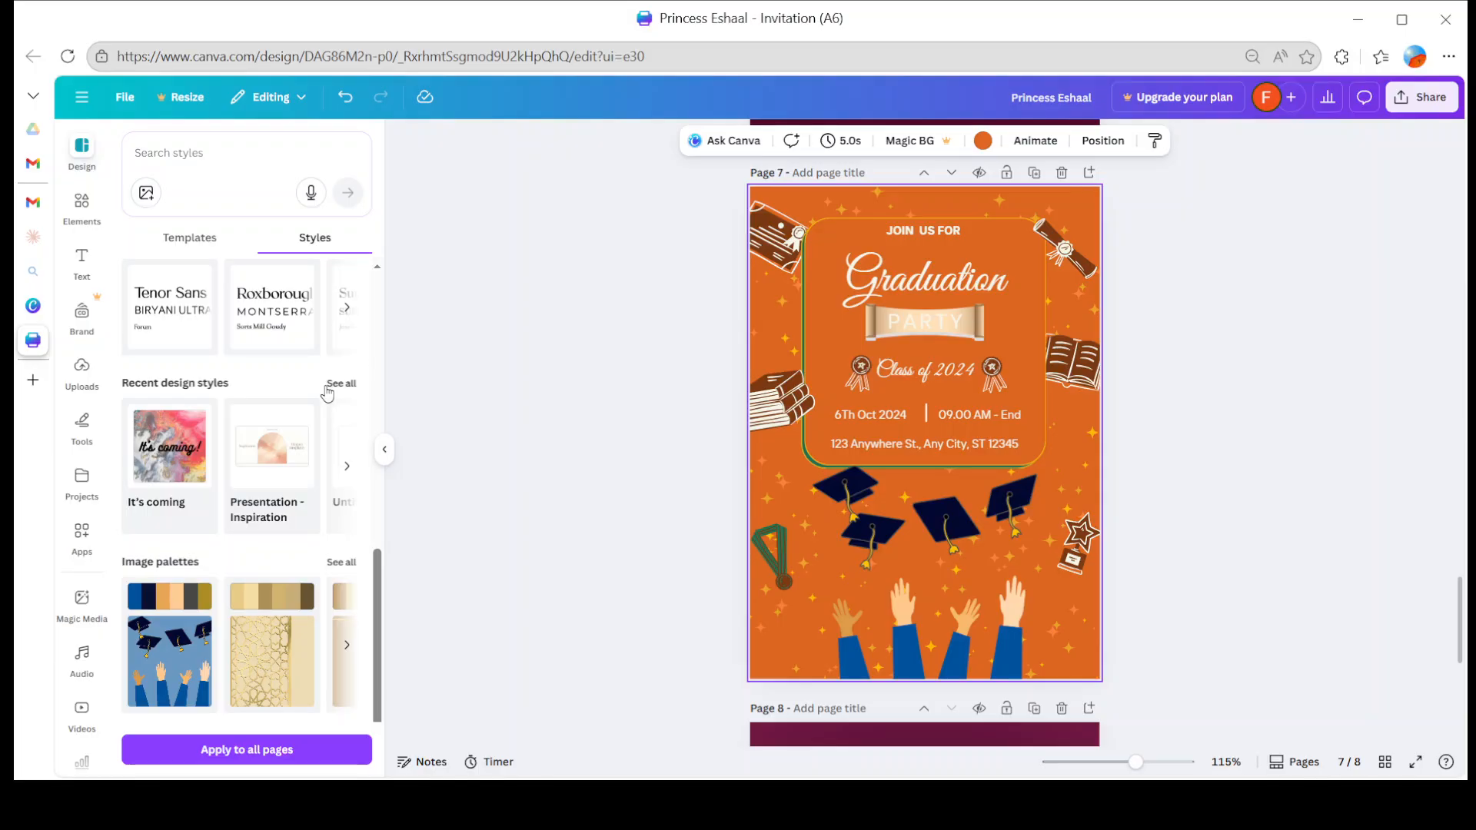
mouse_move(140, 501)
scroll(139, 520, "up", 1)
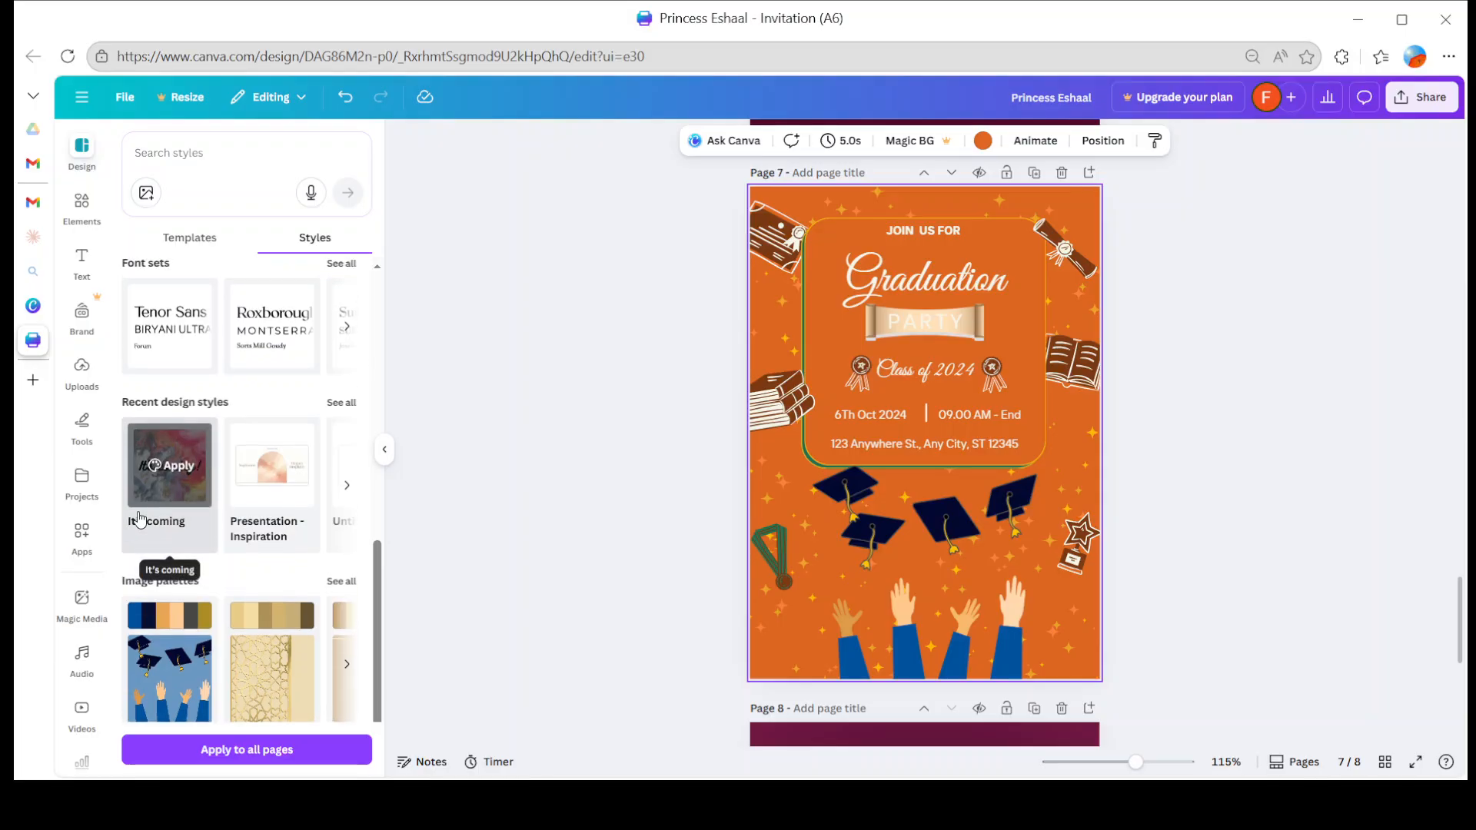
scroll(231, 431, "up", 5)
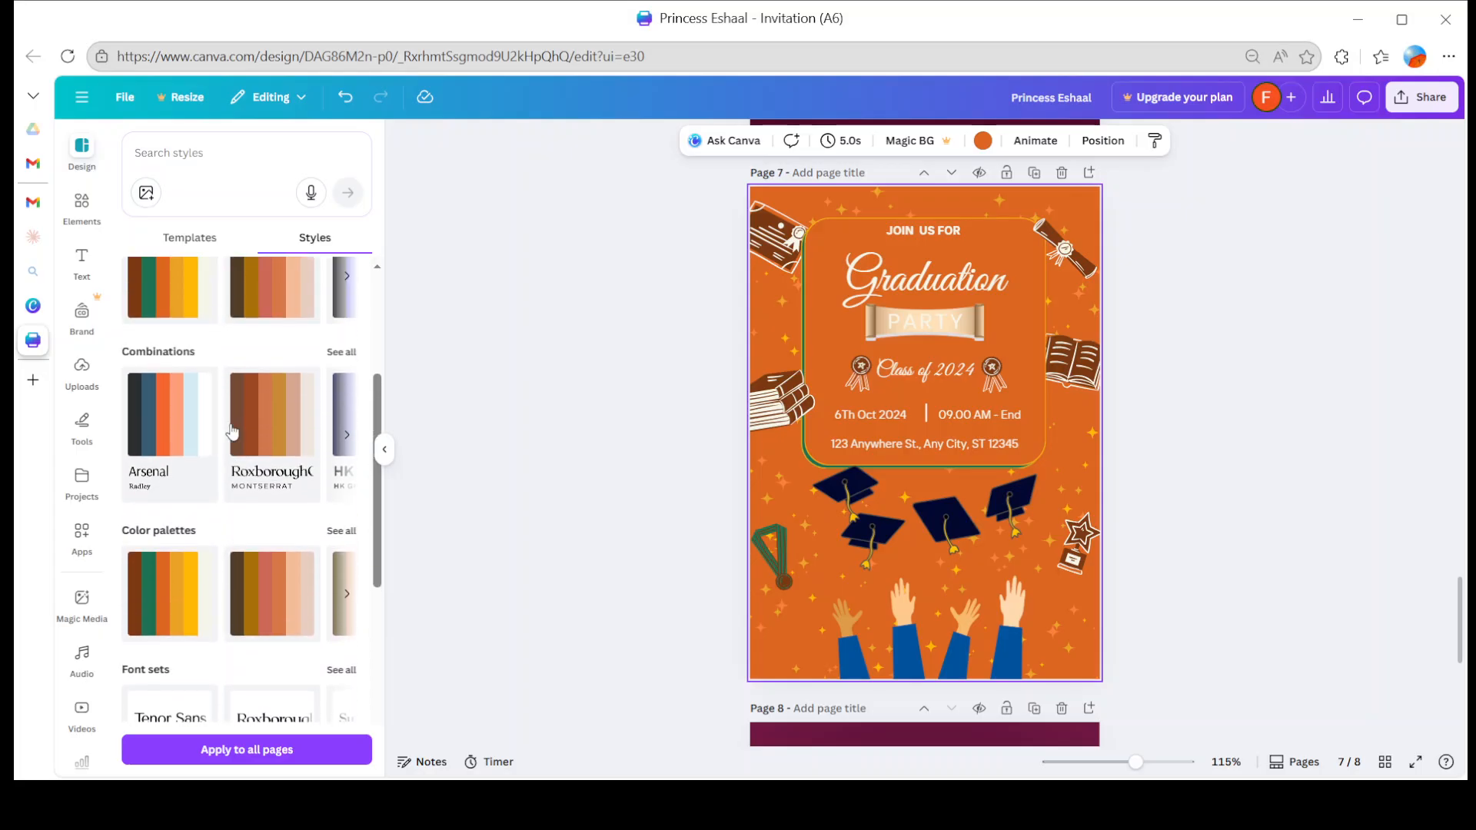
left_click(334, 538)
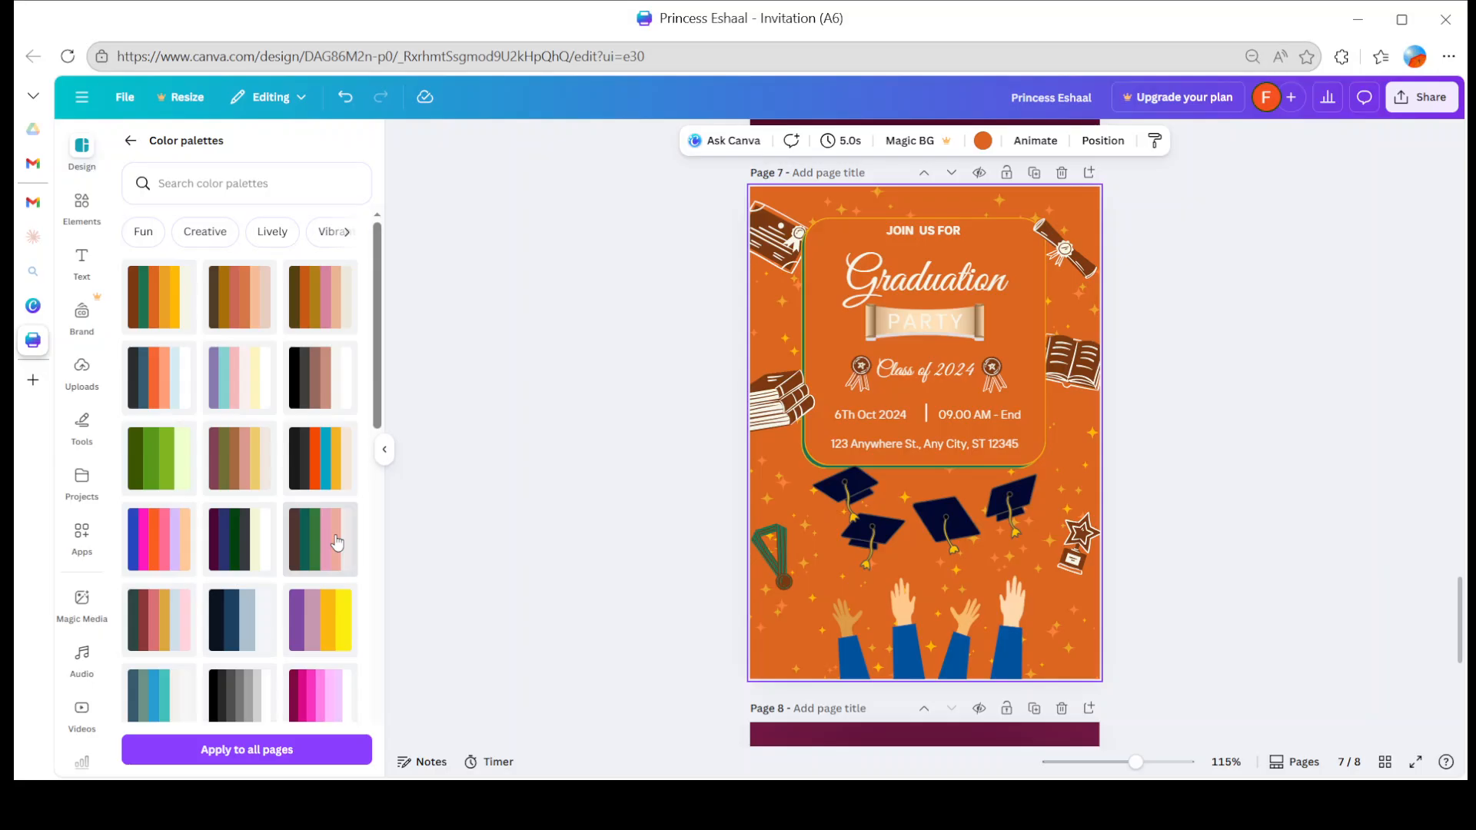
left_click(250, 482)
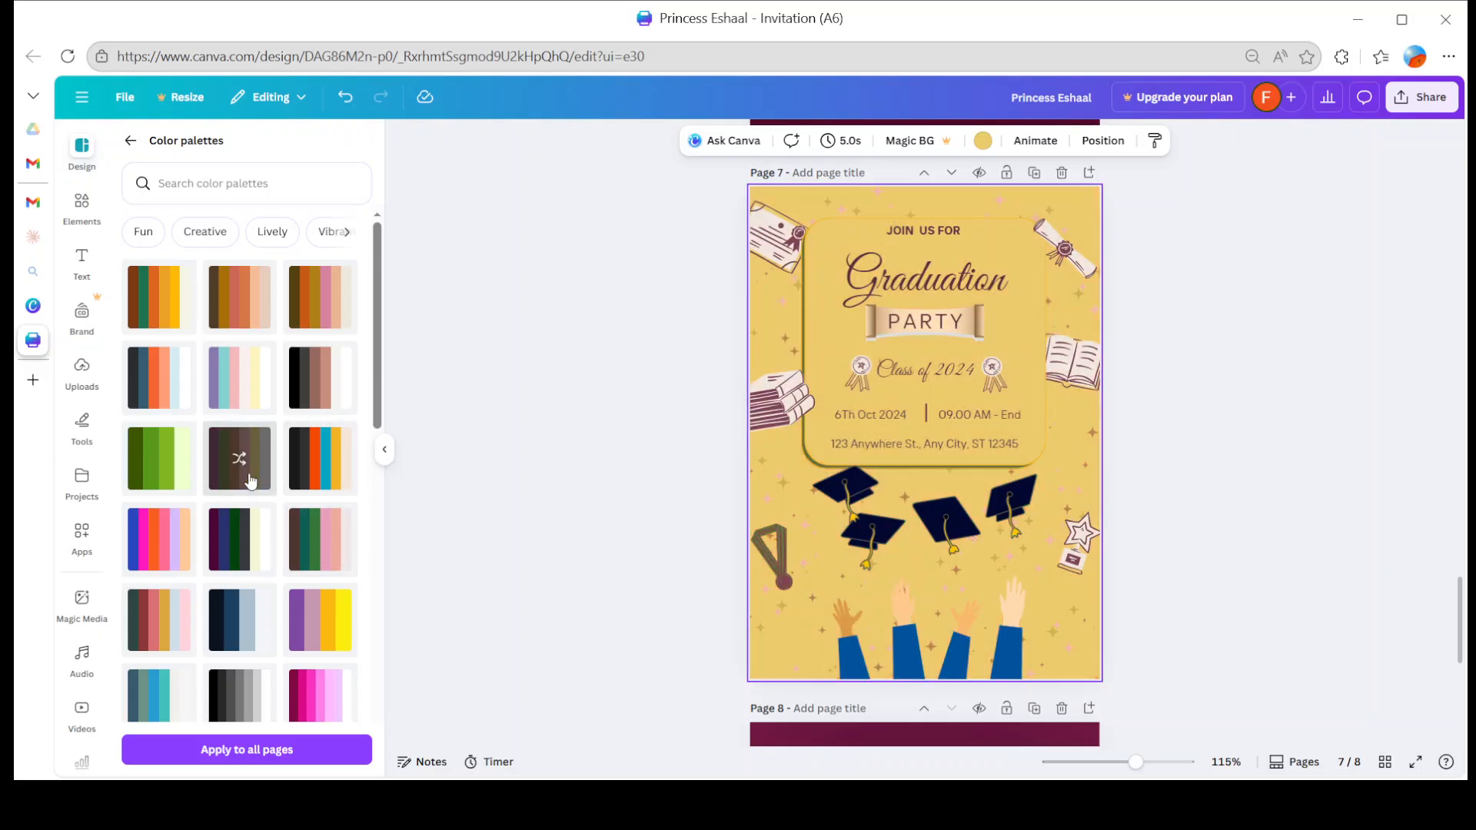
- Recolor page 7 with the black, blue and gray palette, and switch it to the rust and orange-brown palette
scroll(251, 482, "down", 15)
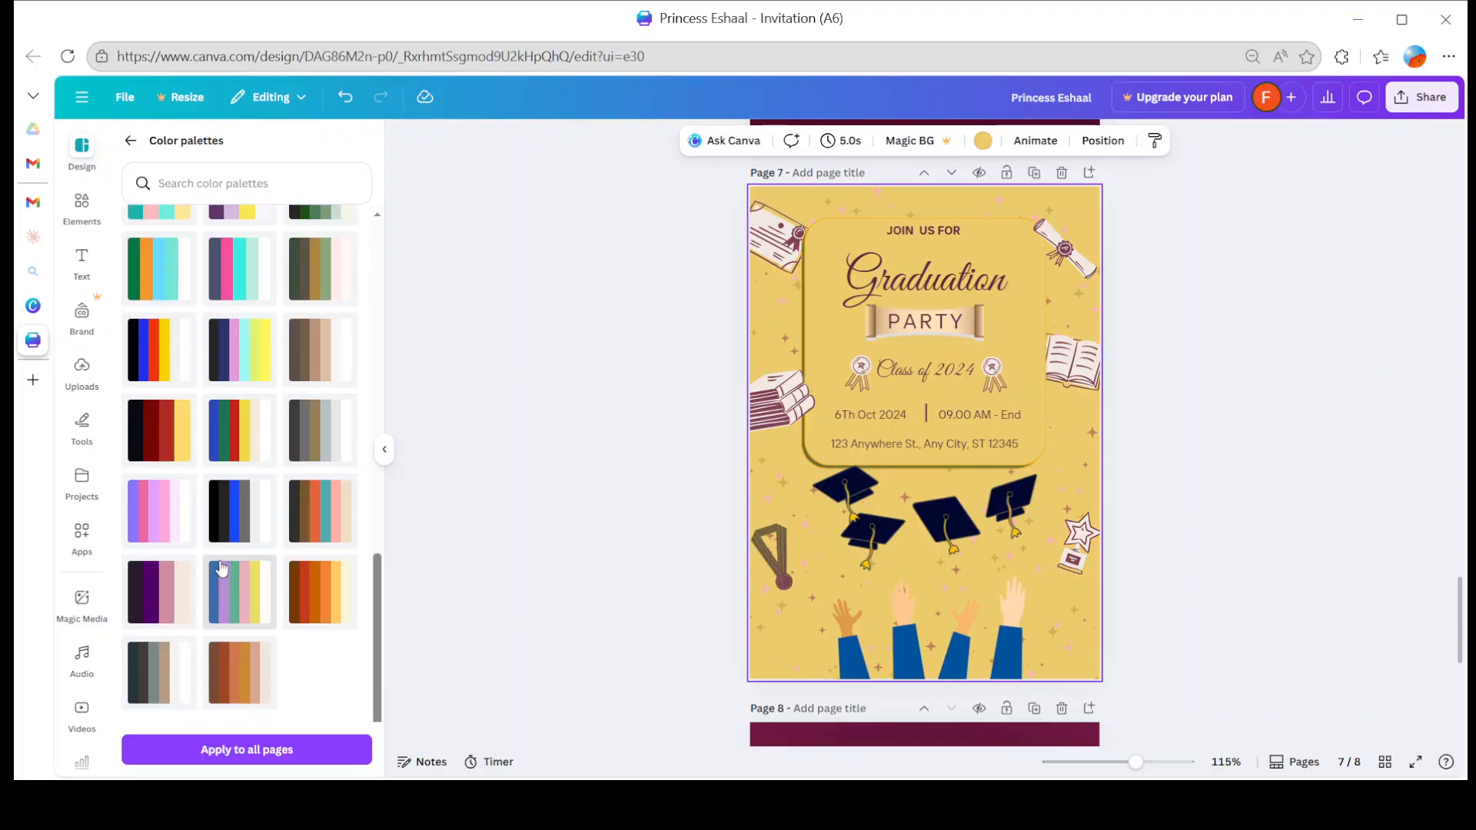
left_click(235, 517)
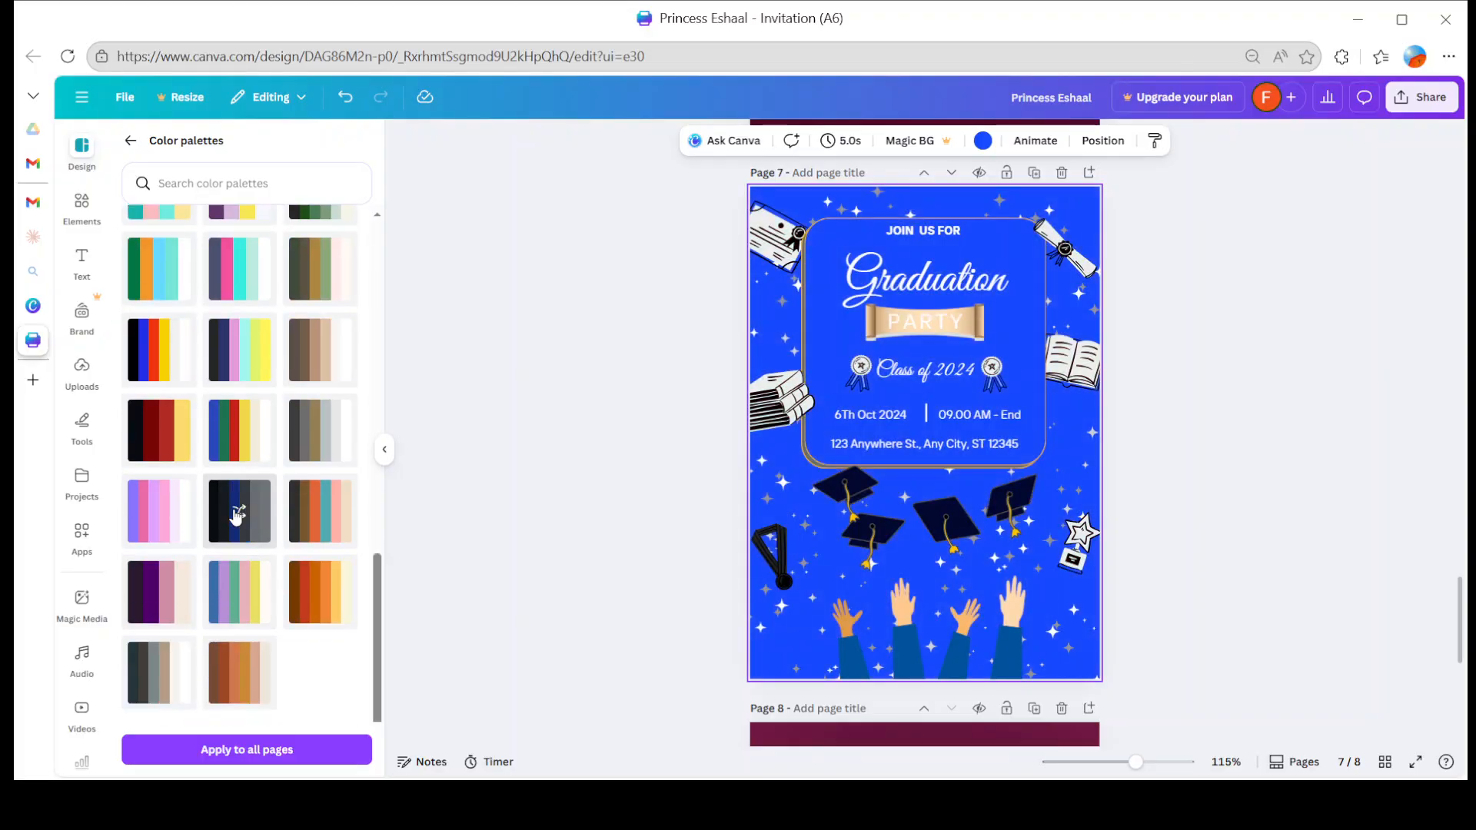
left_click(235, 673)
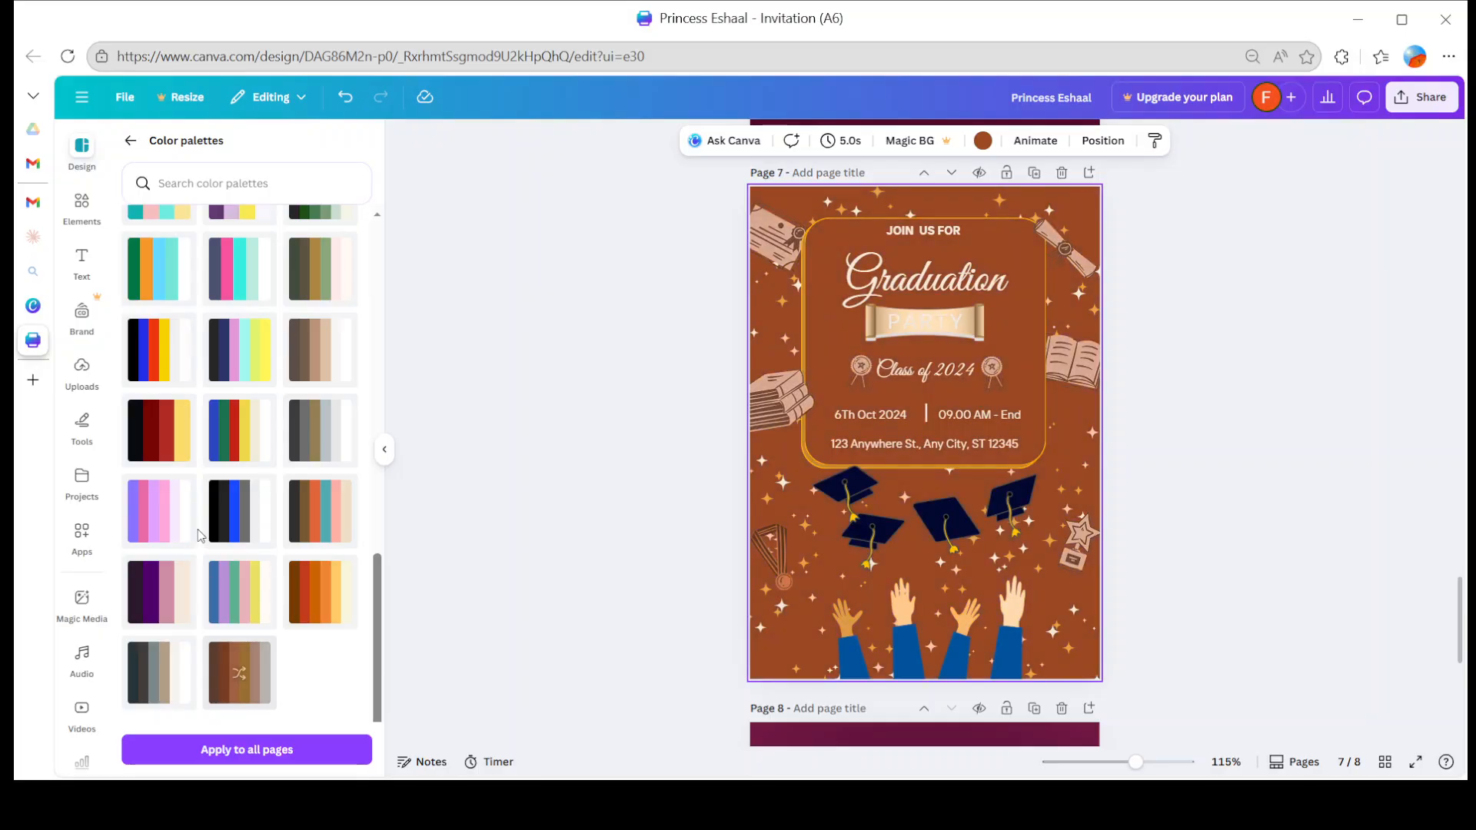
- Apply the brown, gold and coral palette to page 7 again, and replace it with the black and dusty rose palette
scroll(198, 535, "up", 15)
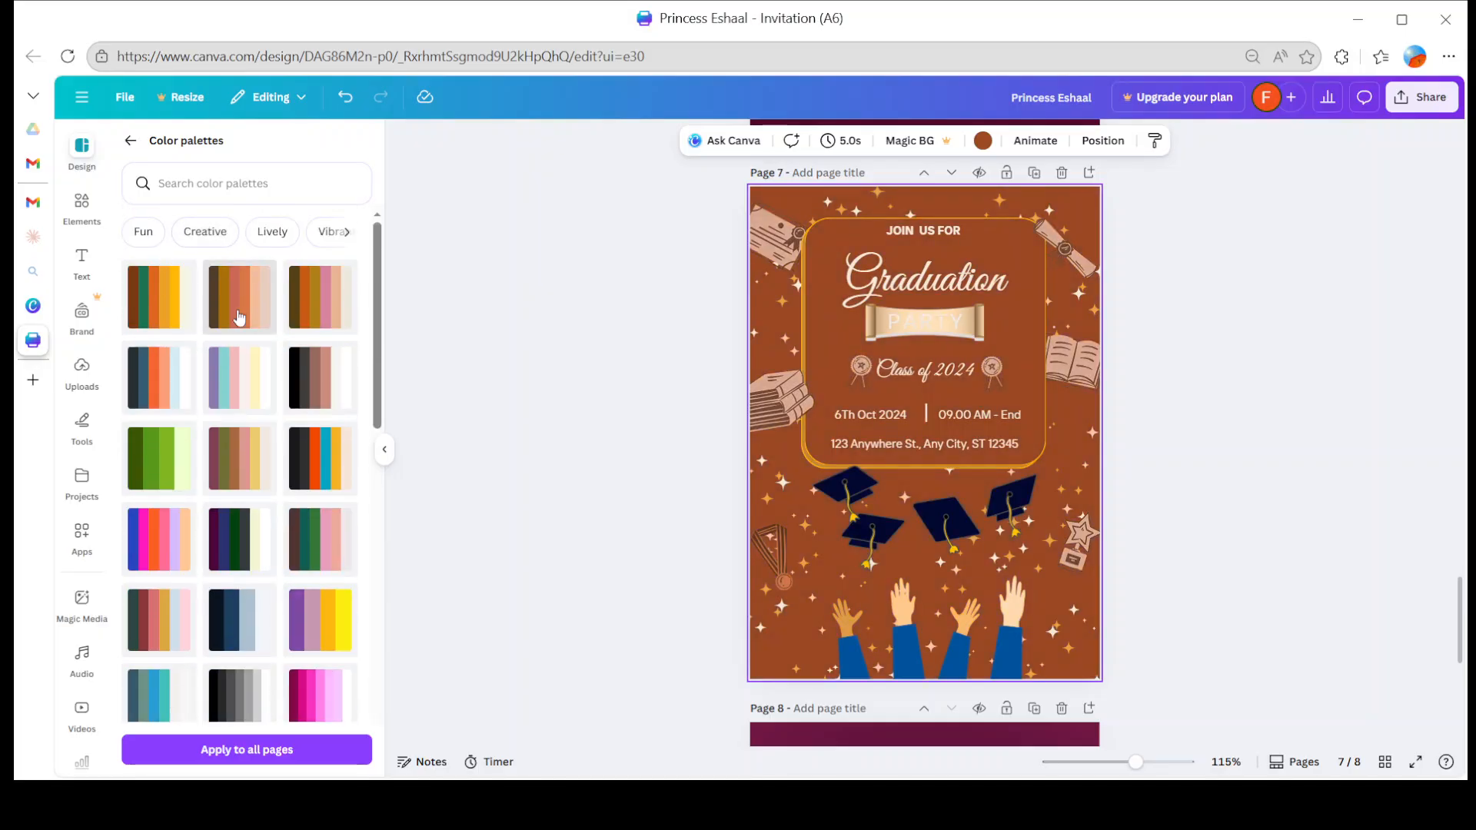
left_click(240, 316)
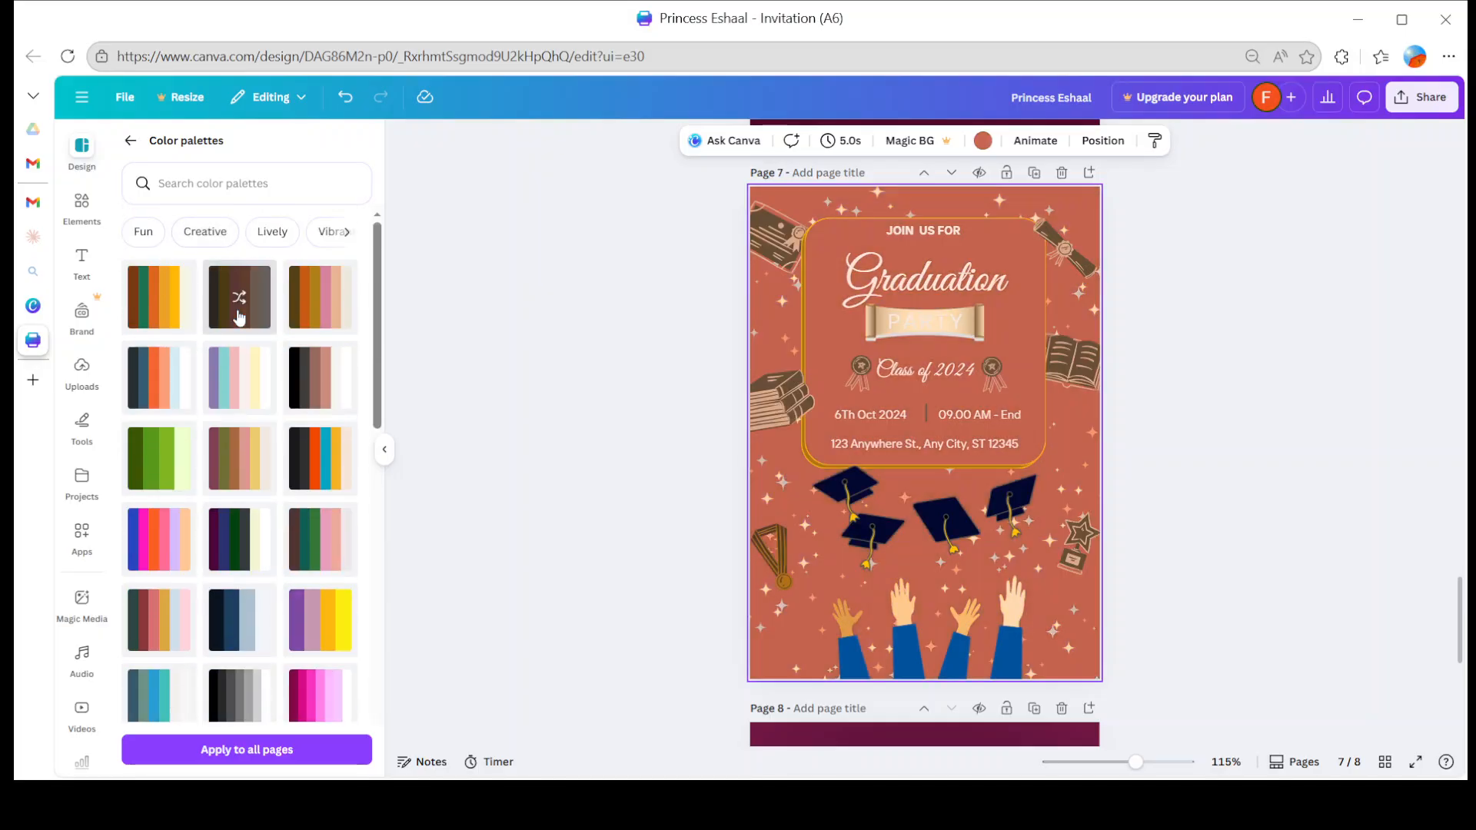
left_click(300, 371)
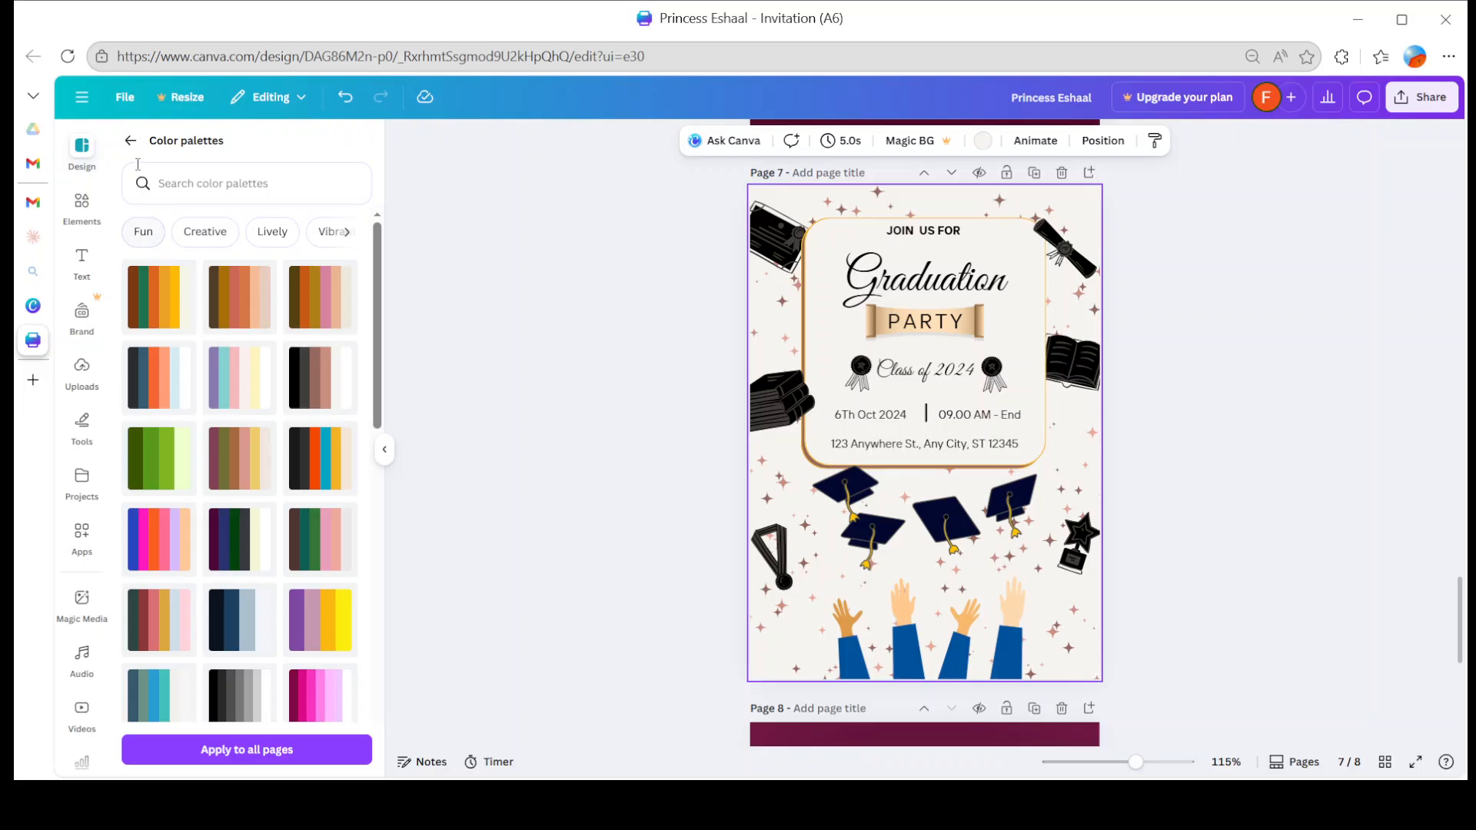
- Try the Cardo style combination on page 7, and apply the HK Grotesk Bold combination with the blue palette
left_click(131, 141)
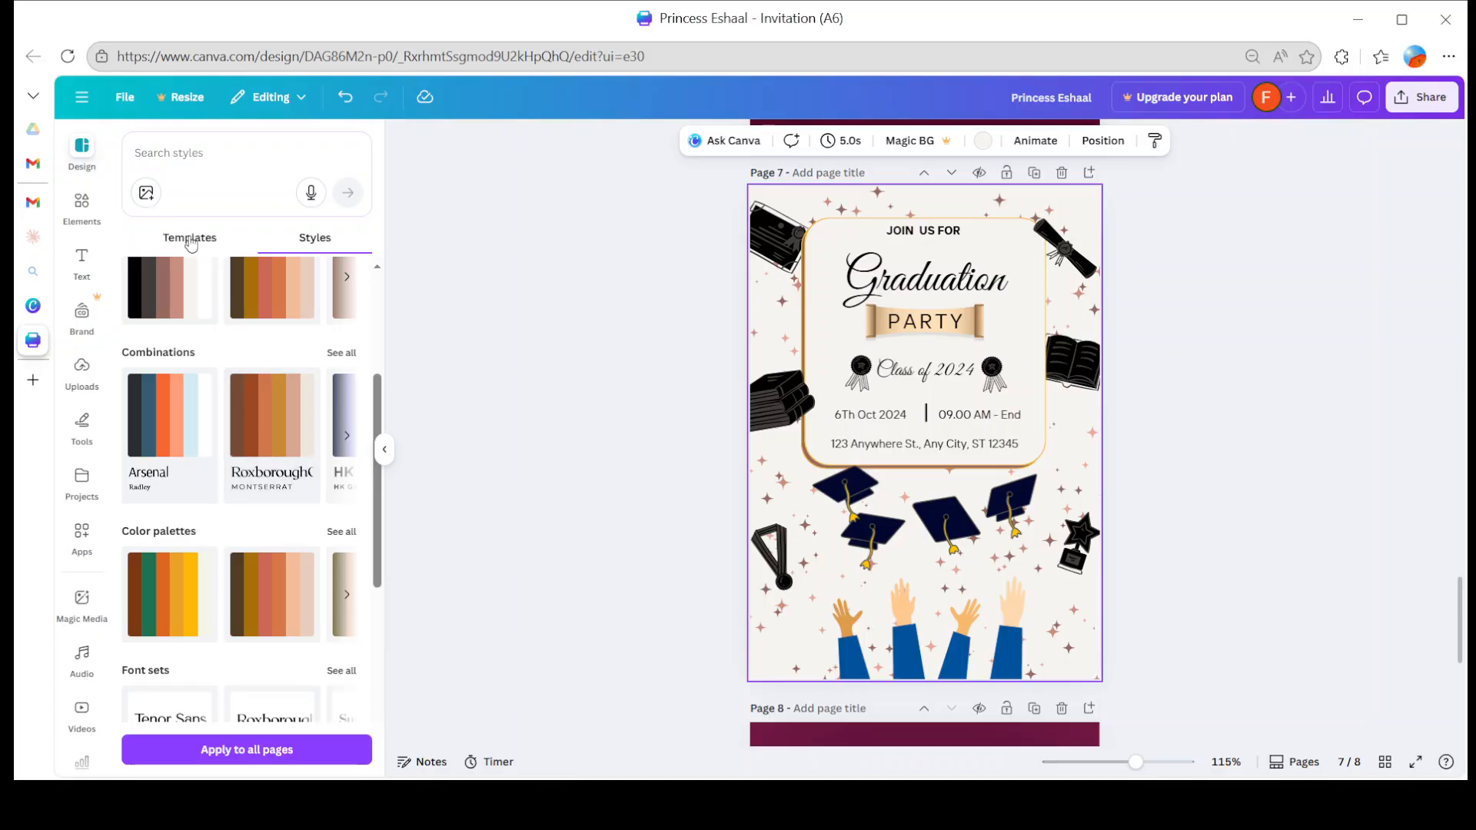
scroll(257, 423, "up", 3)
scroll(256, 421, "down", 3)
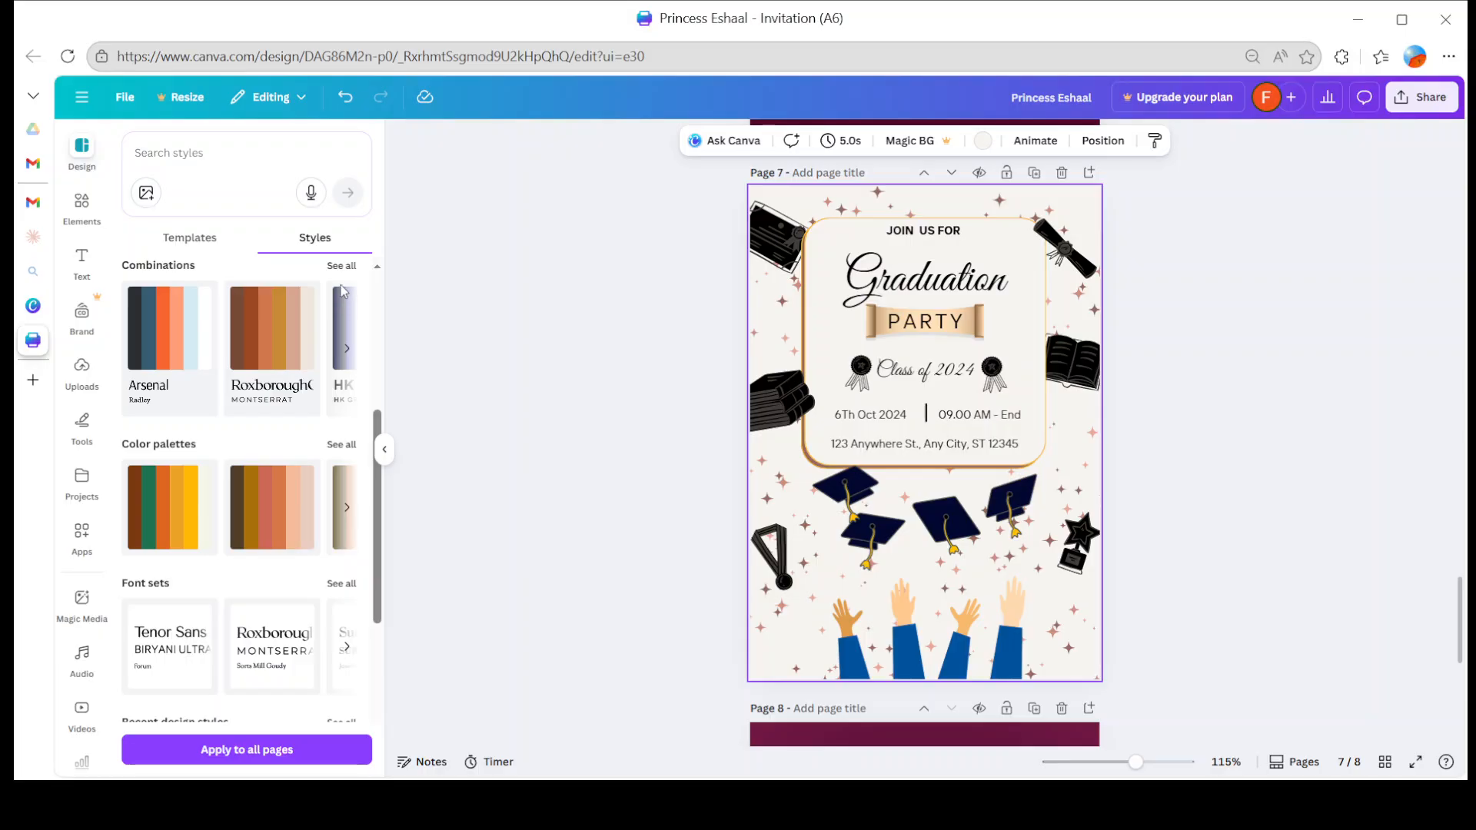
left_click(339, 265)
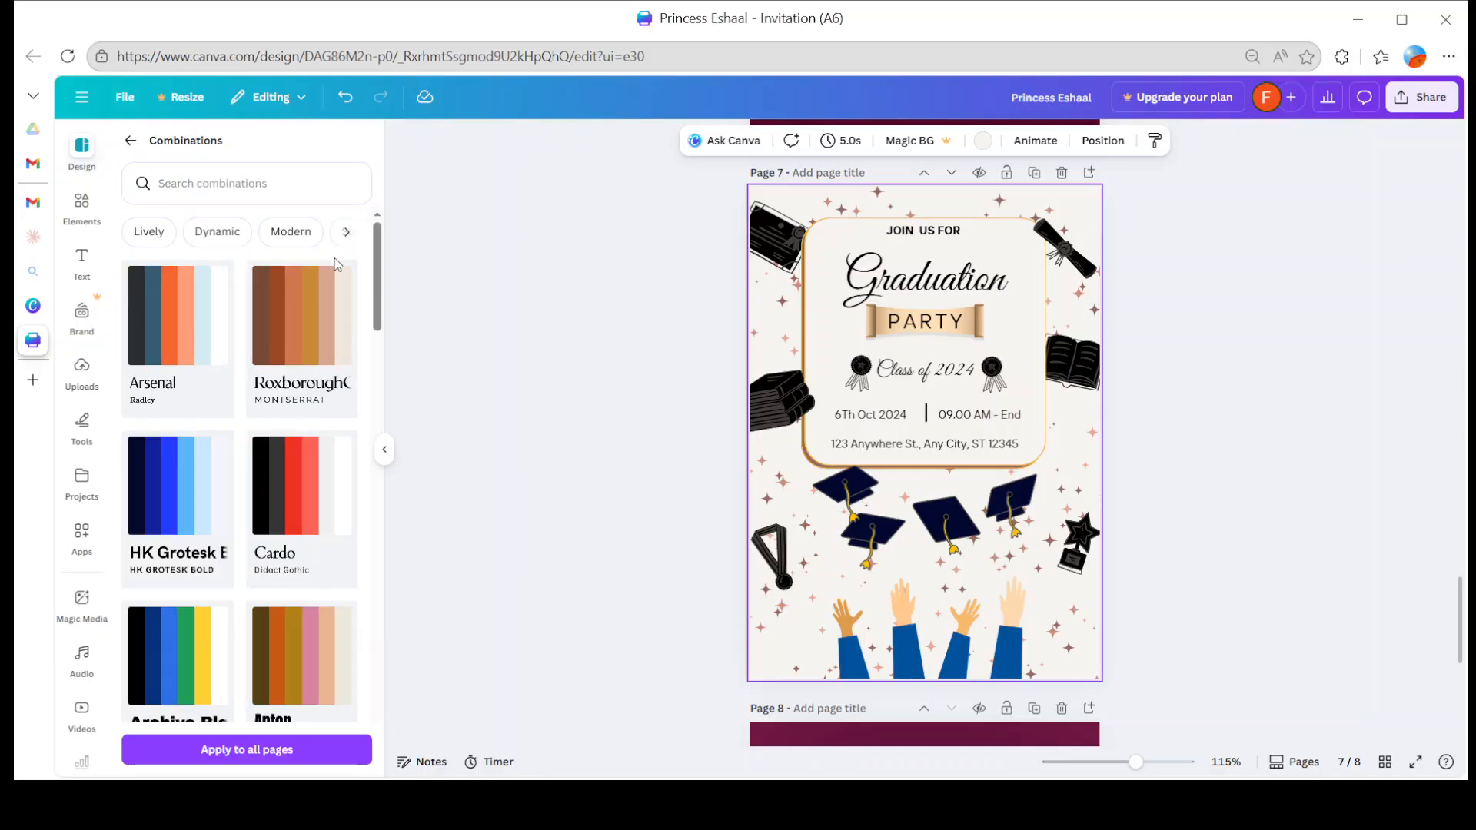
left_click(275, 548)
left_click(192, 550)
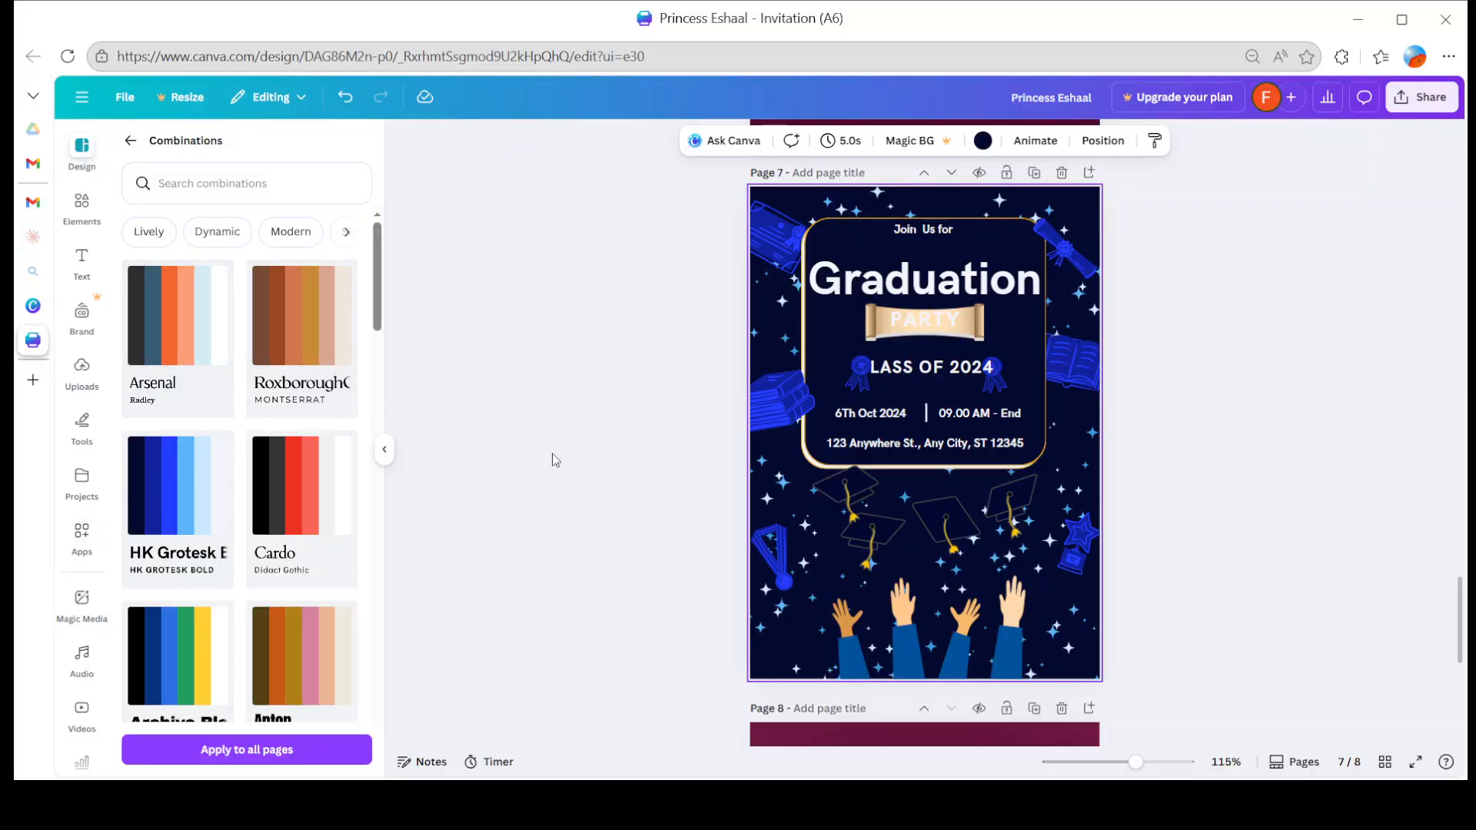
- Shift the graduation caps and raised hands image slightly to the left on page 7, and deselect it
left_click(884, 528)
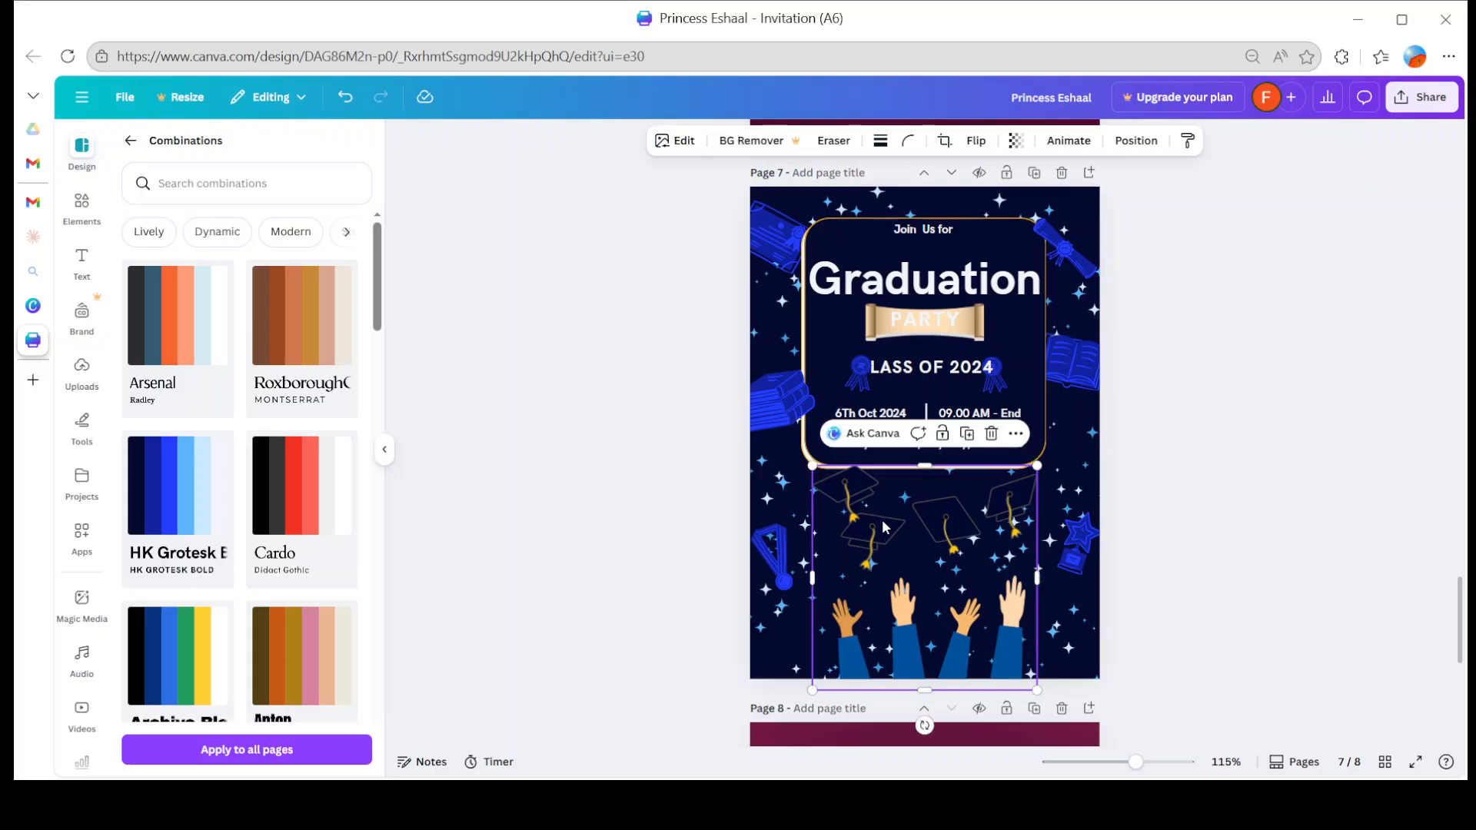
mouse_move(884, 528)
left_mouse_down()
mouse_move(892, 538)
mouse_move(874, 518)
left_mouse_up()
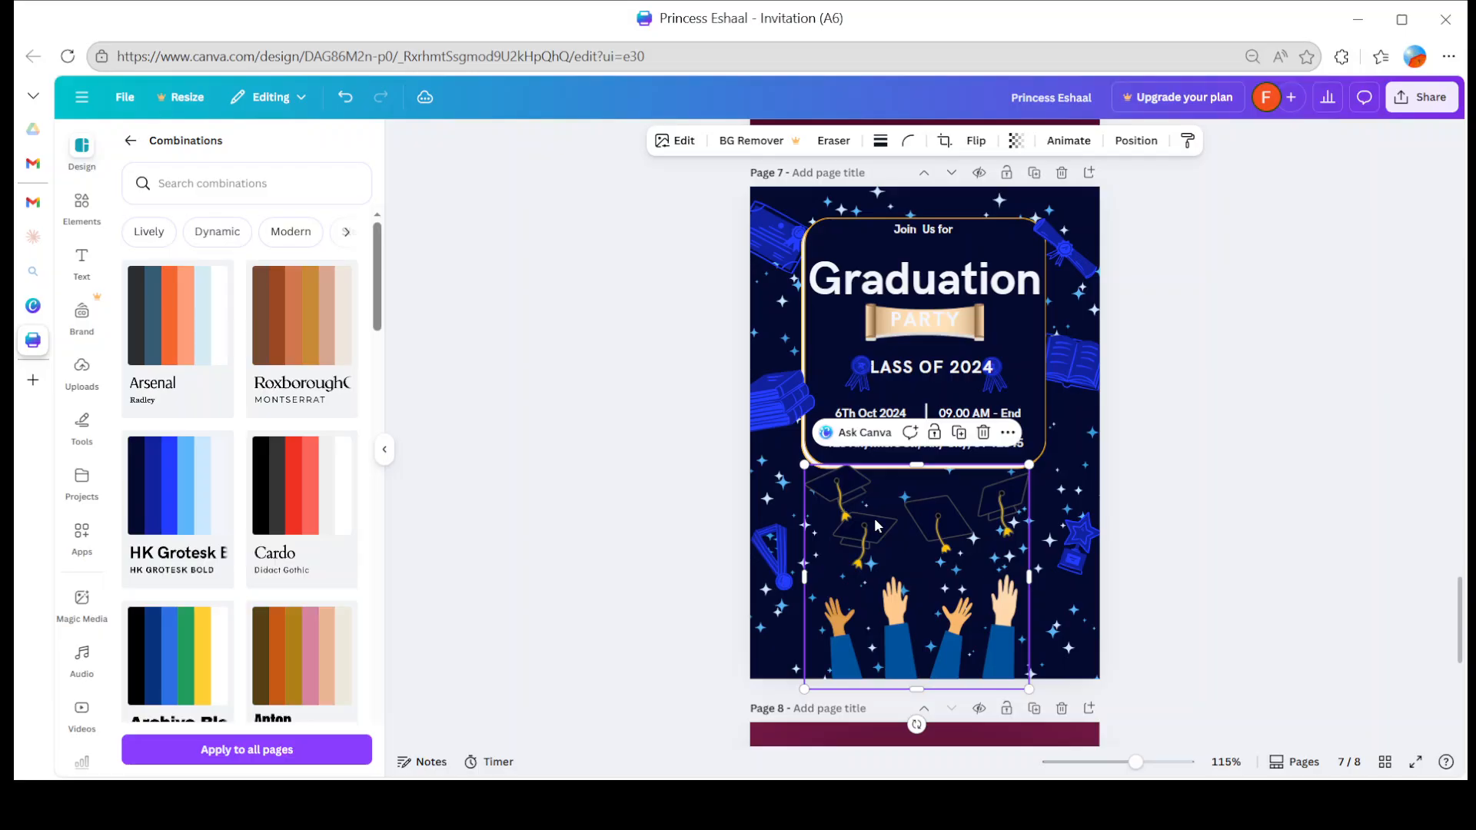
left_click(493, 454)
- Add the pink outlined "lovely" text style to the middle of page 7 with a first name as its wording, and deselect it
left_click(131, 143)
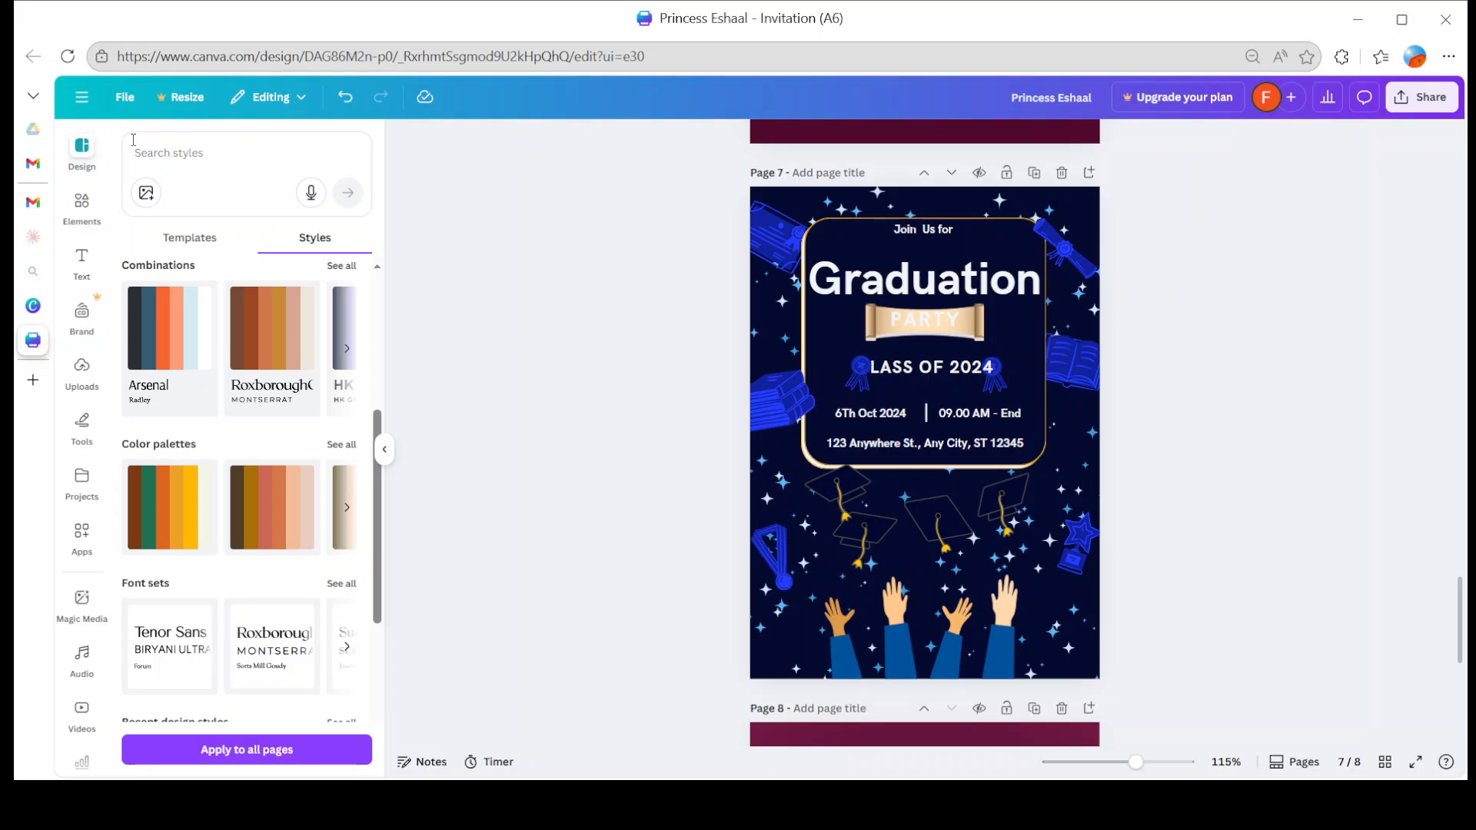
scroll(182, 380, "up", 4)
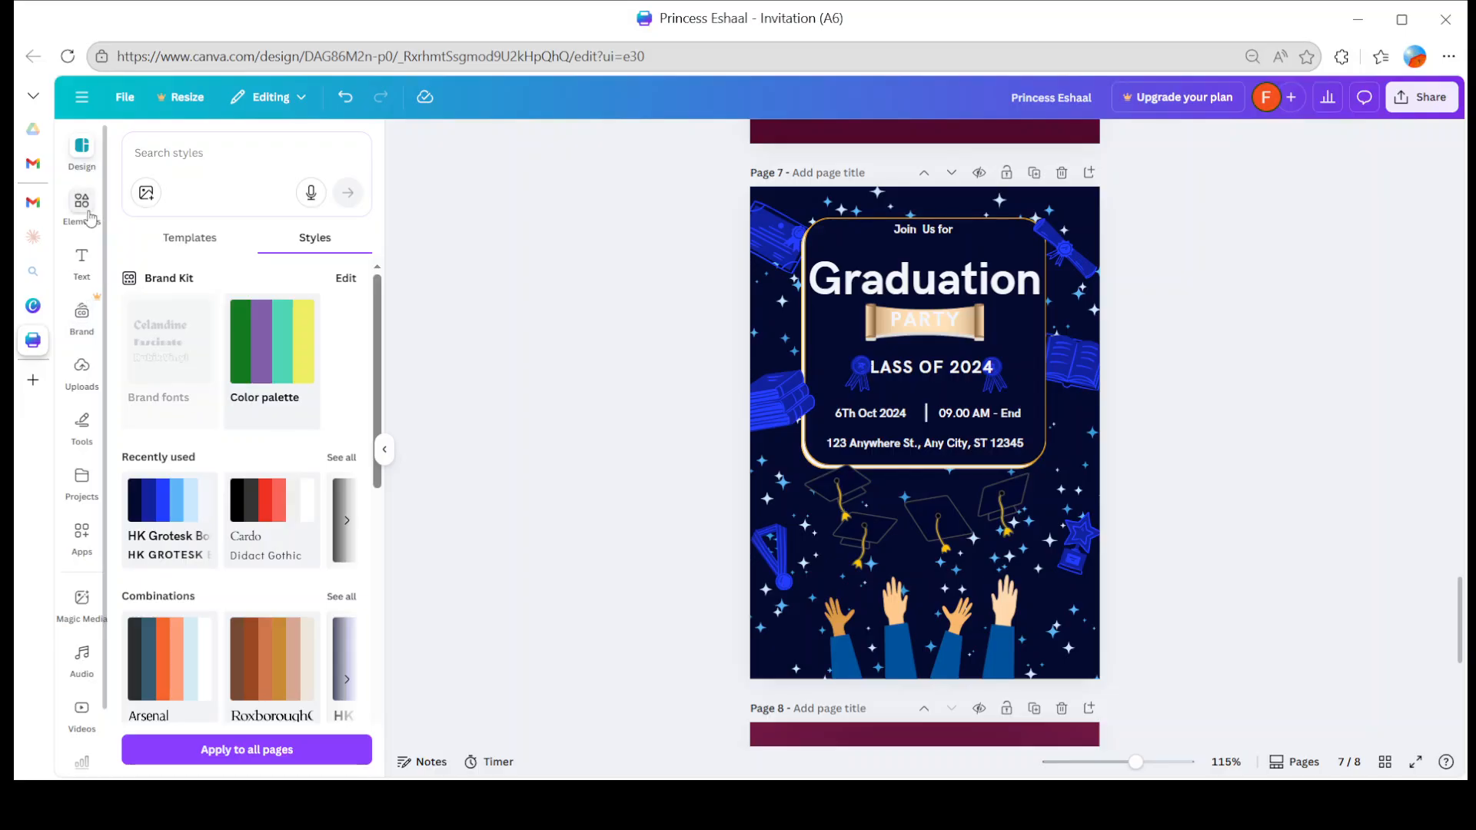
left_click(80, 254)
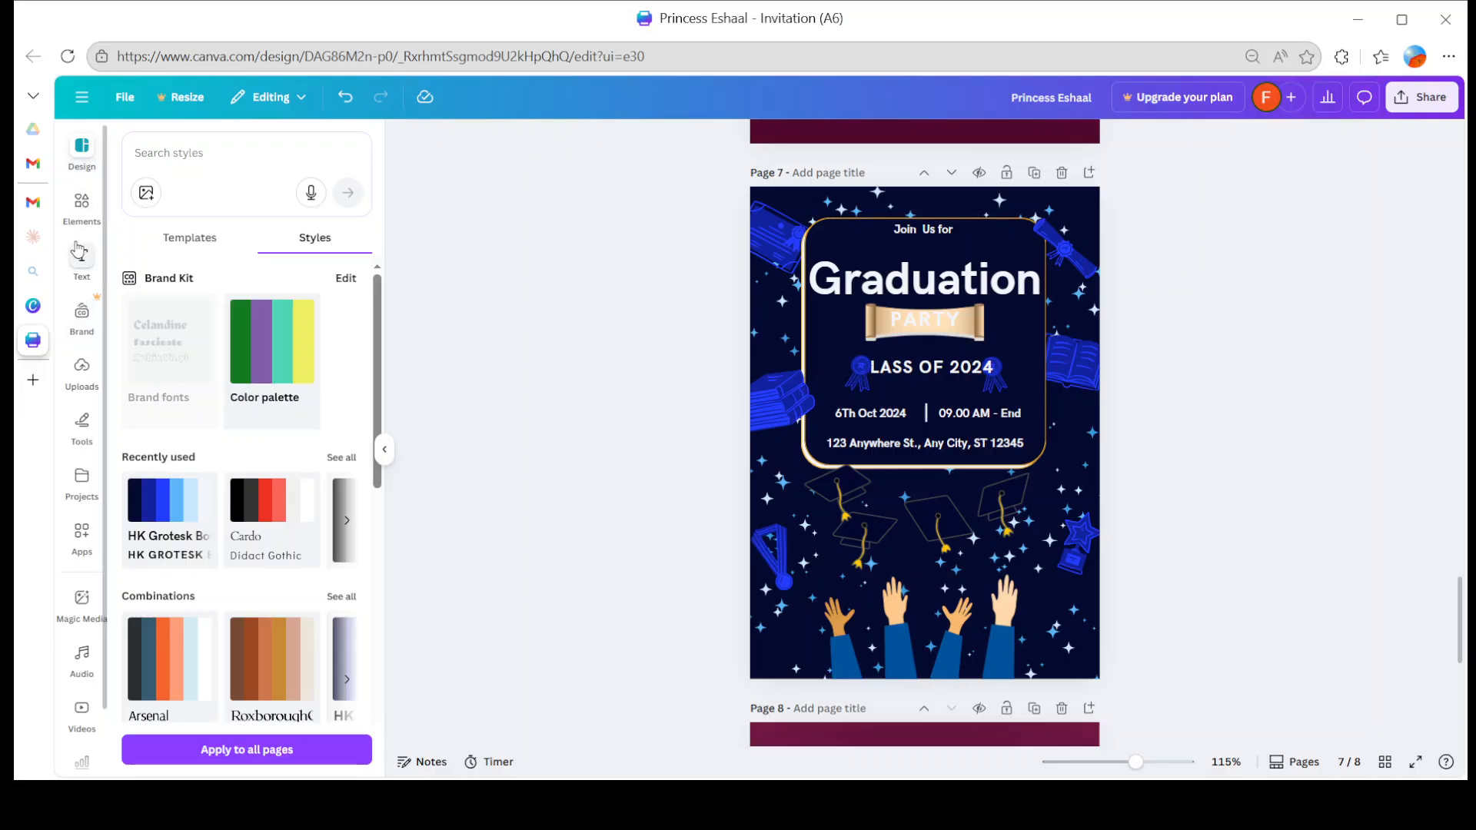
scroll(240, 466, "down", 10)
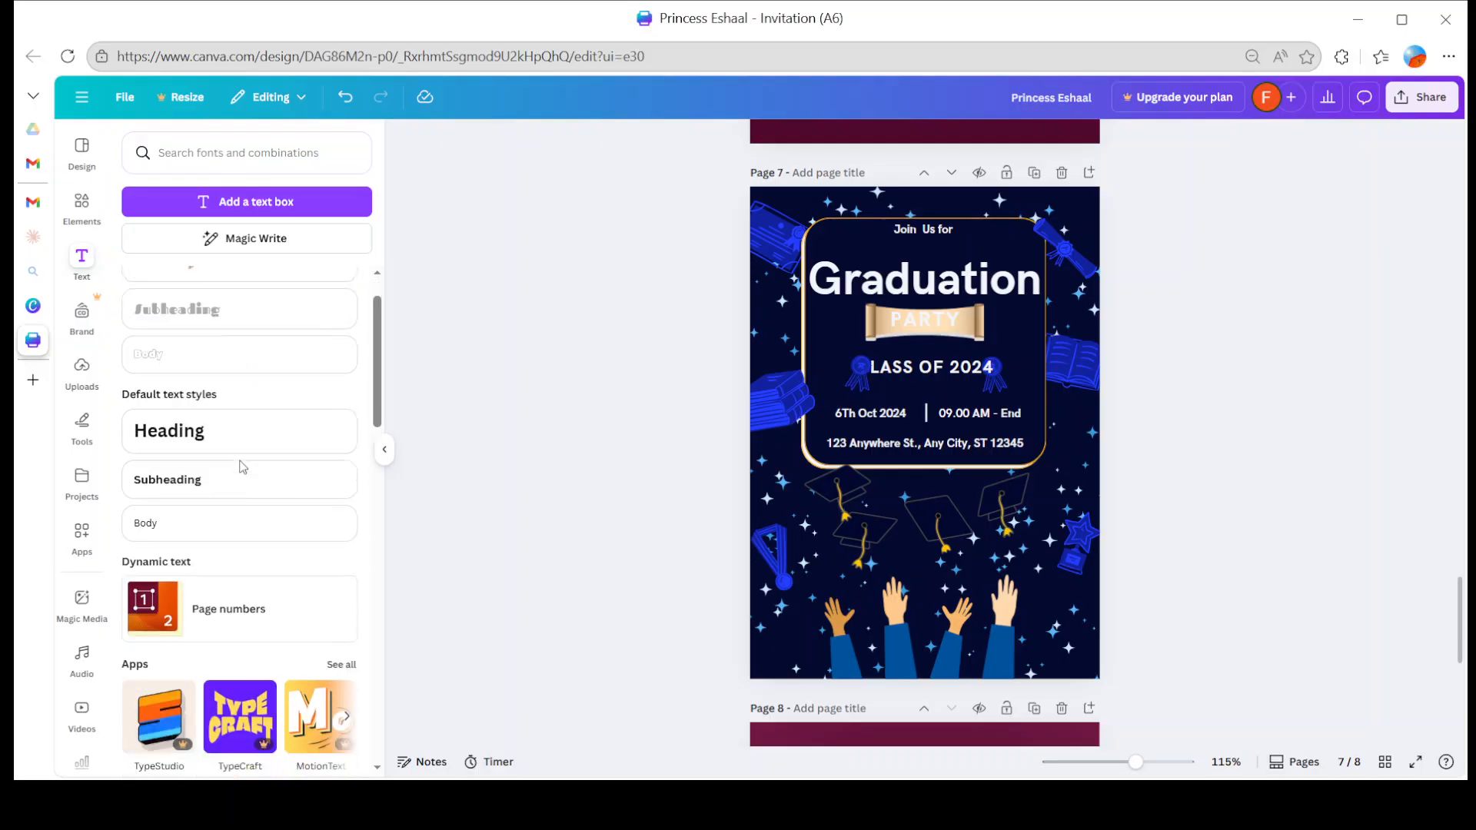
scroll(242, 467, "up", 4)
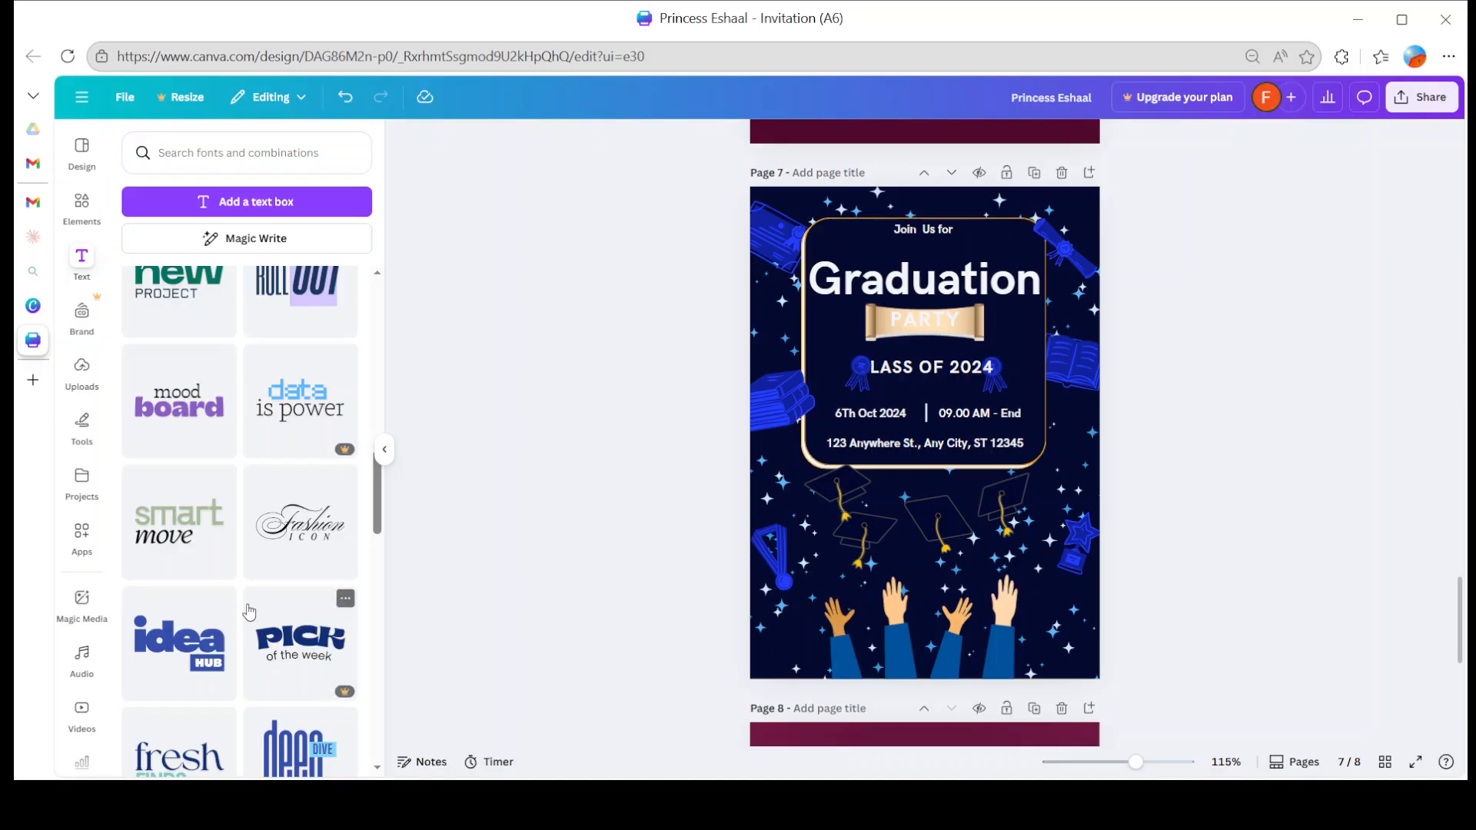
scroll(248, 612, "down", 5)
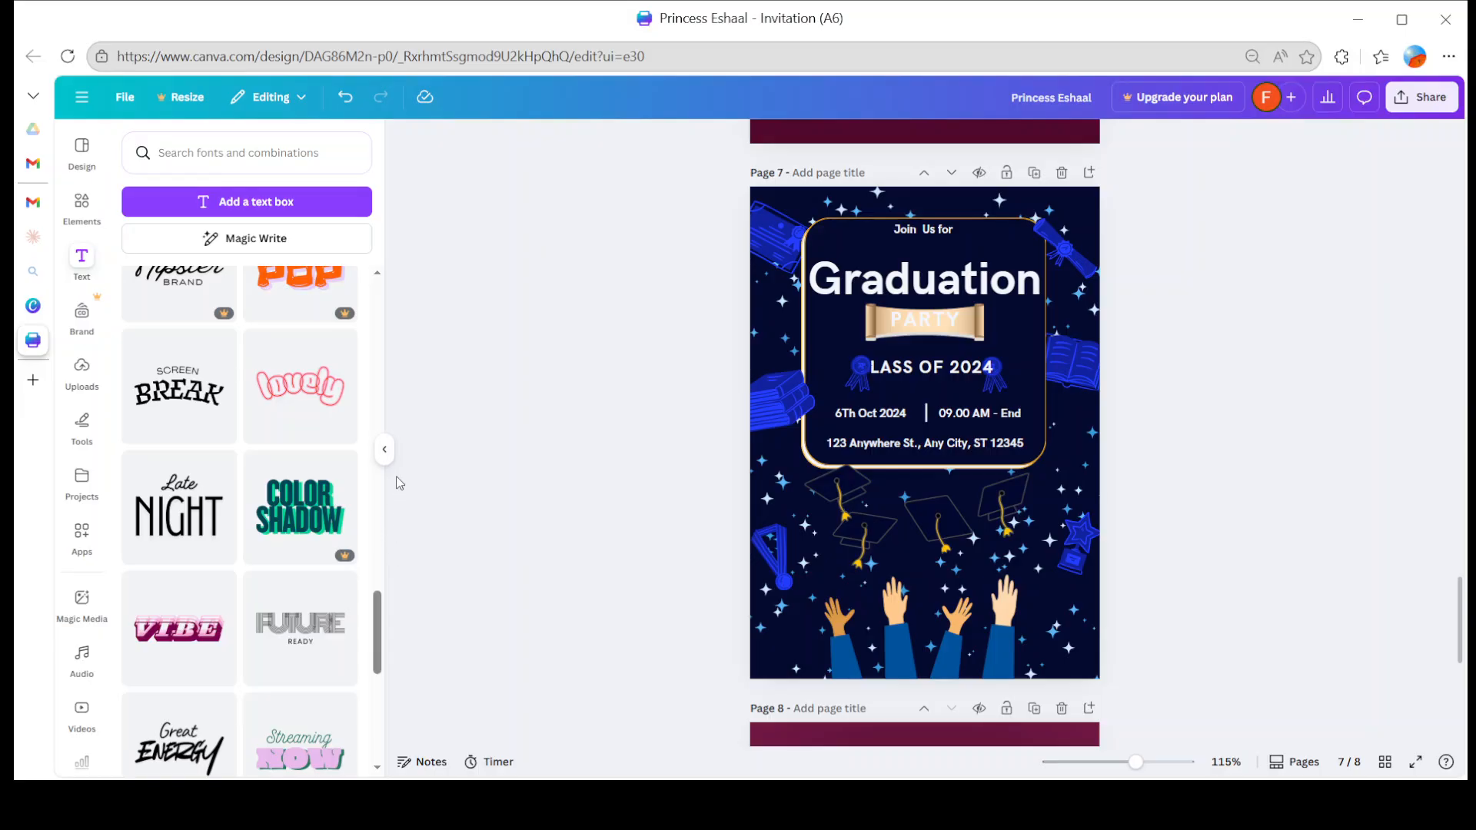
left_click(304, 420)
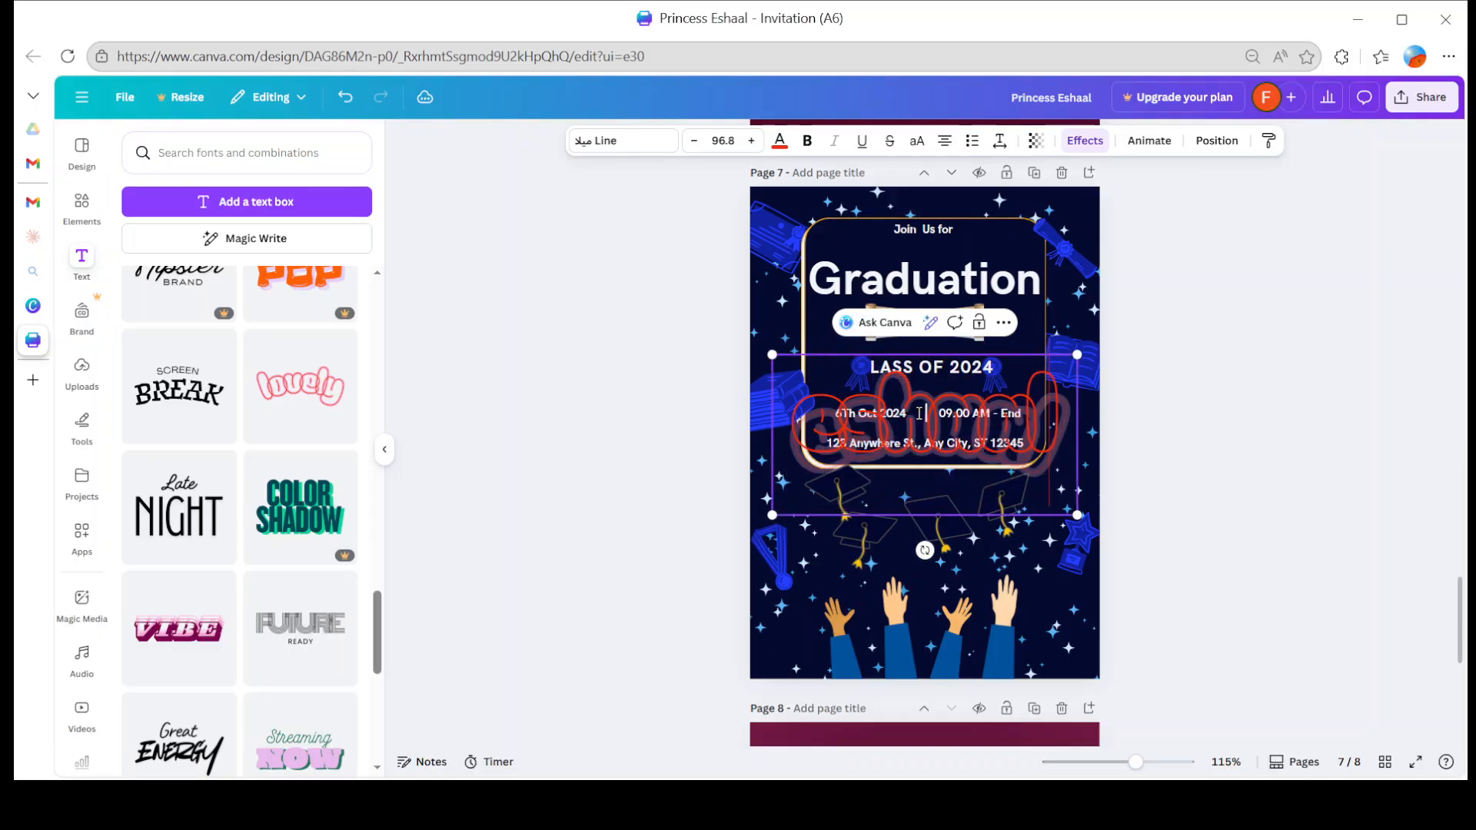
left_click(716, 397)
- Browse further font combinations, the uploaded images, the stock video categories and the element categories
scroll(286, 480, "down", 5)
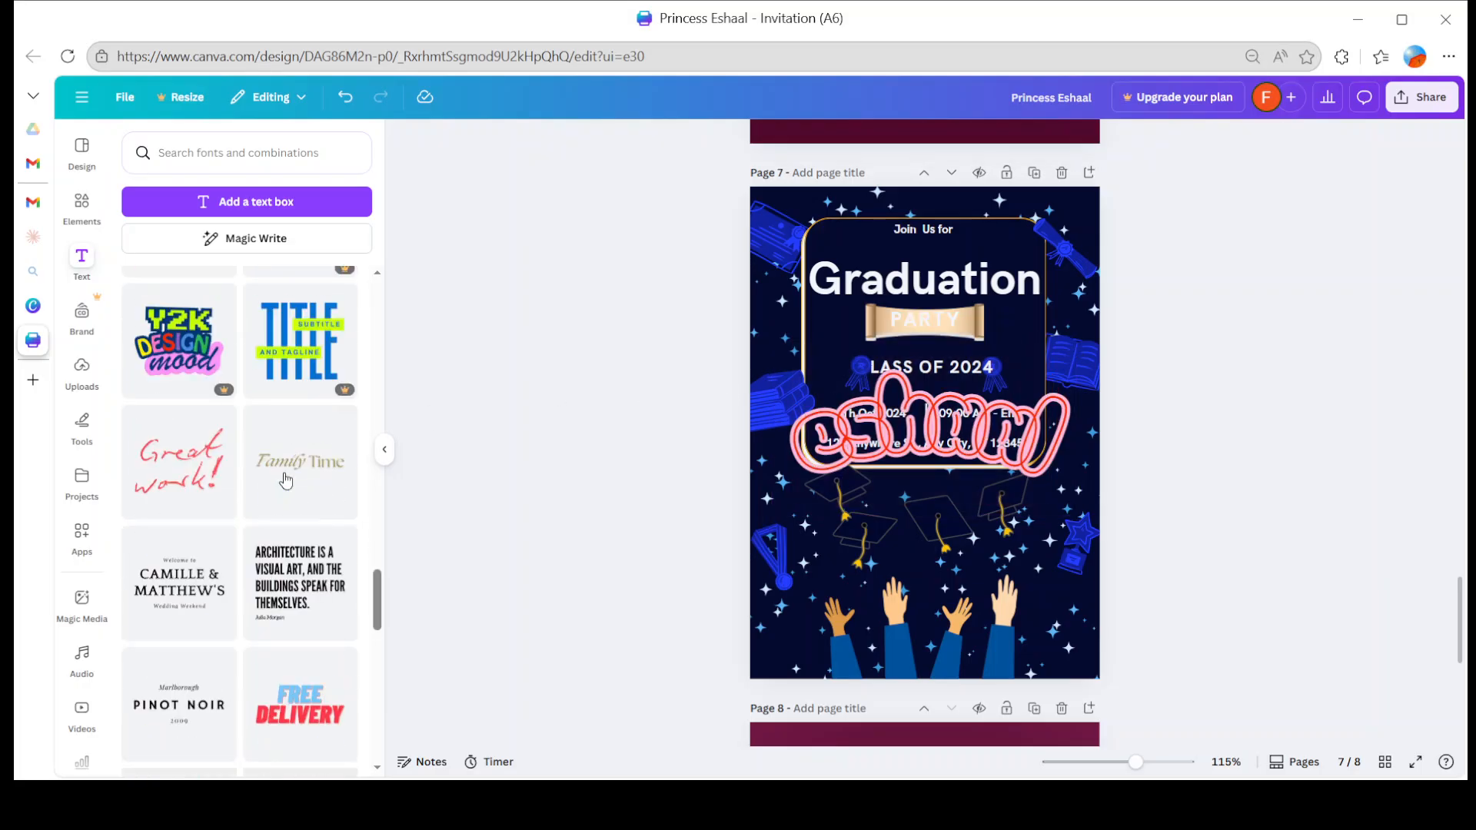
scroll(286, 480, "down", 5)
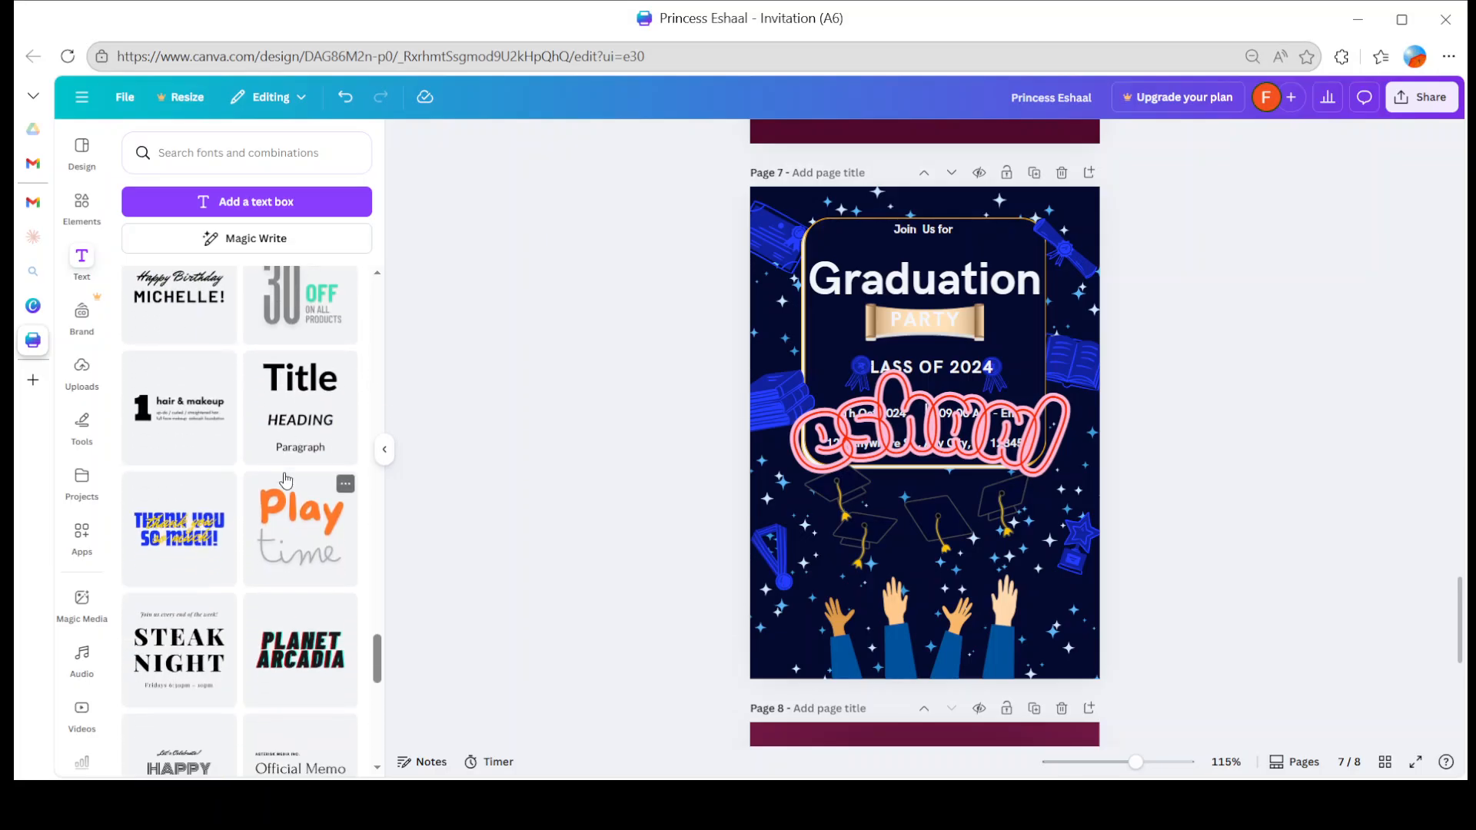
scroll(285, 480, "down", 5)
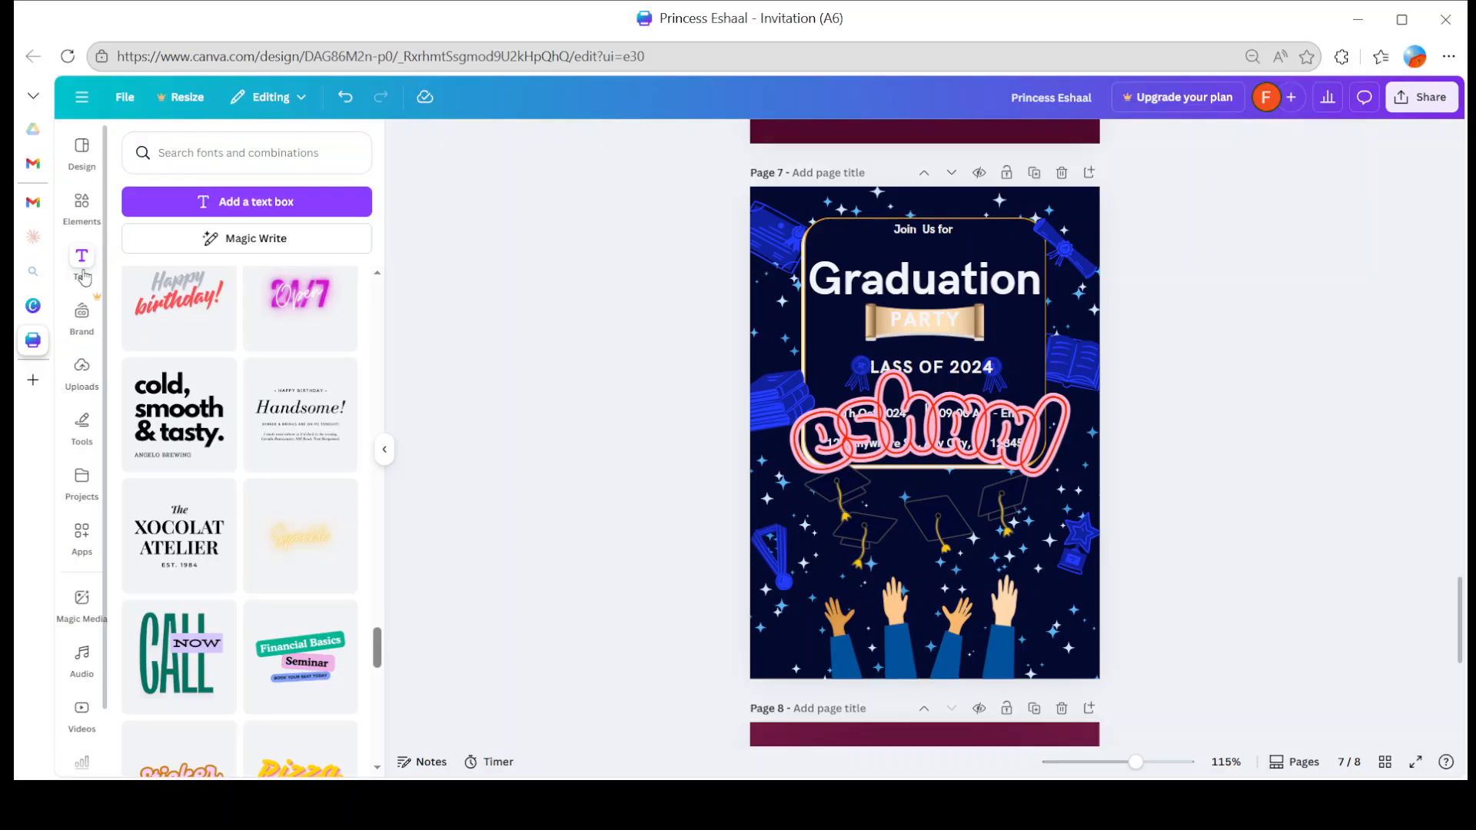
left_click(81, 368)
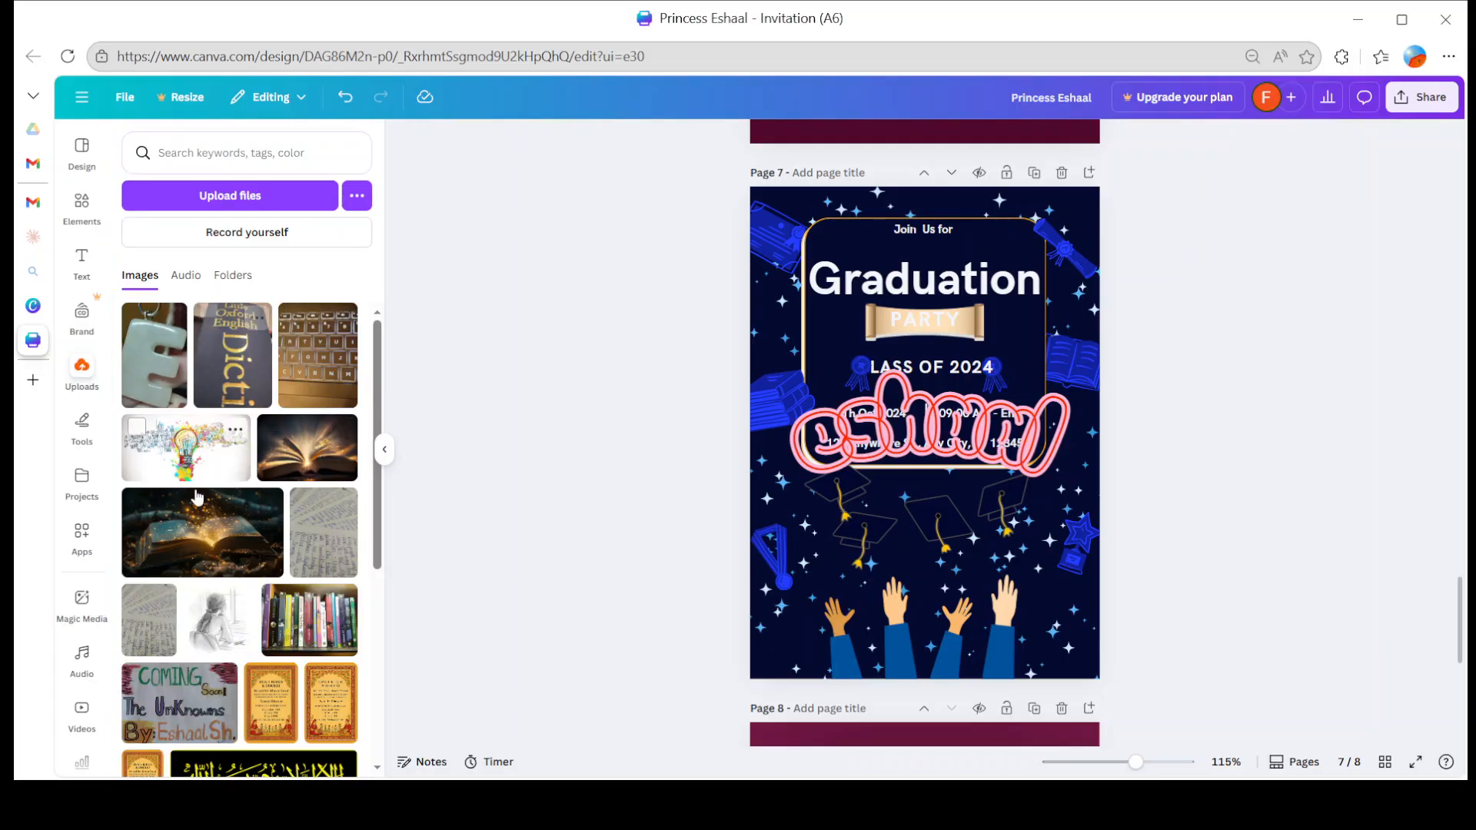
scroll(77, 584, "down", 2)
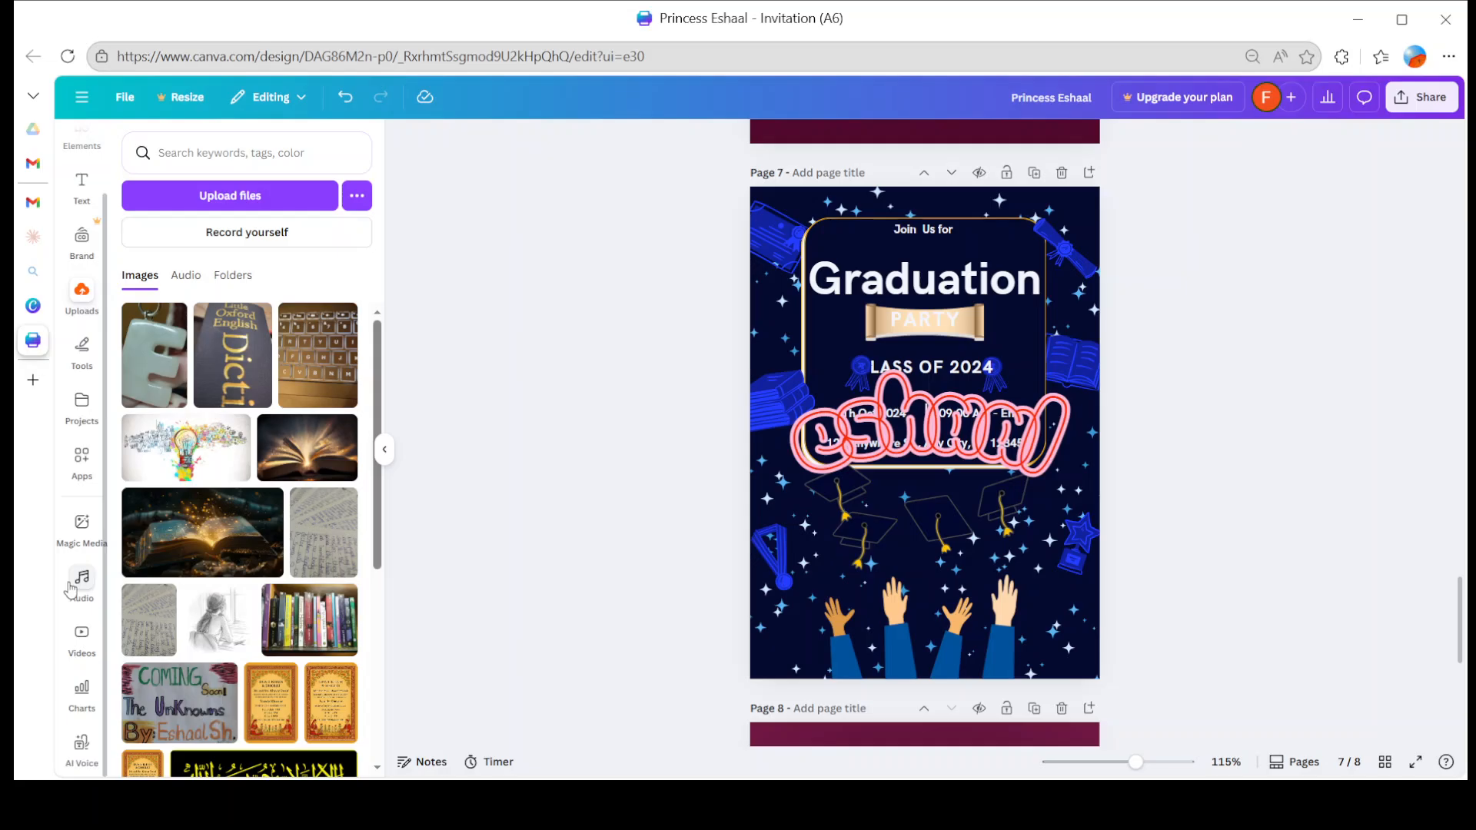
left_click(73, 628)
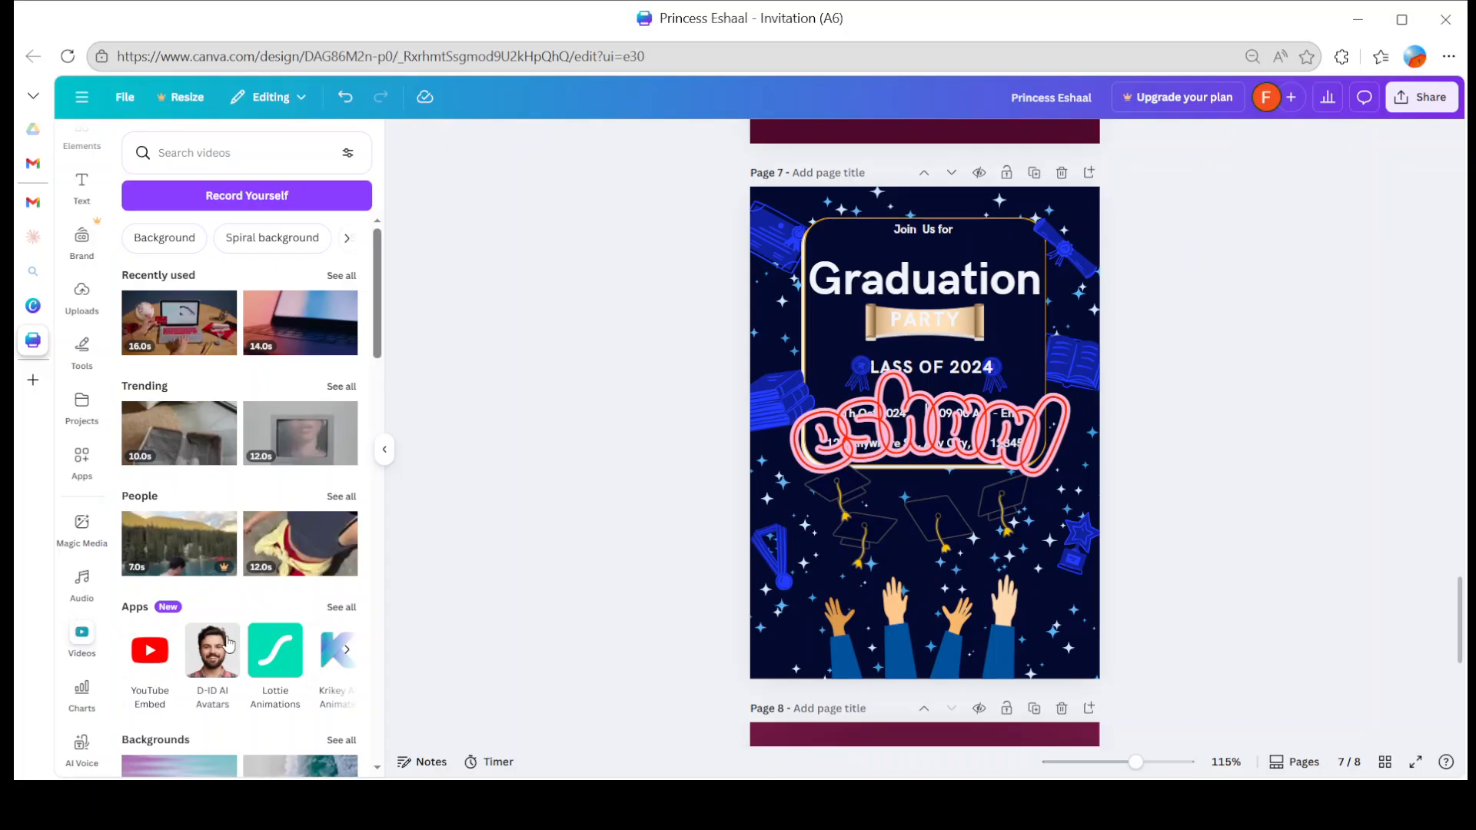
scroll(274, 648, "down", 2)
scroll(275, 648, "down", 10)
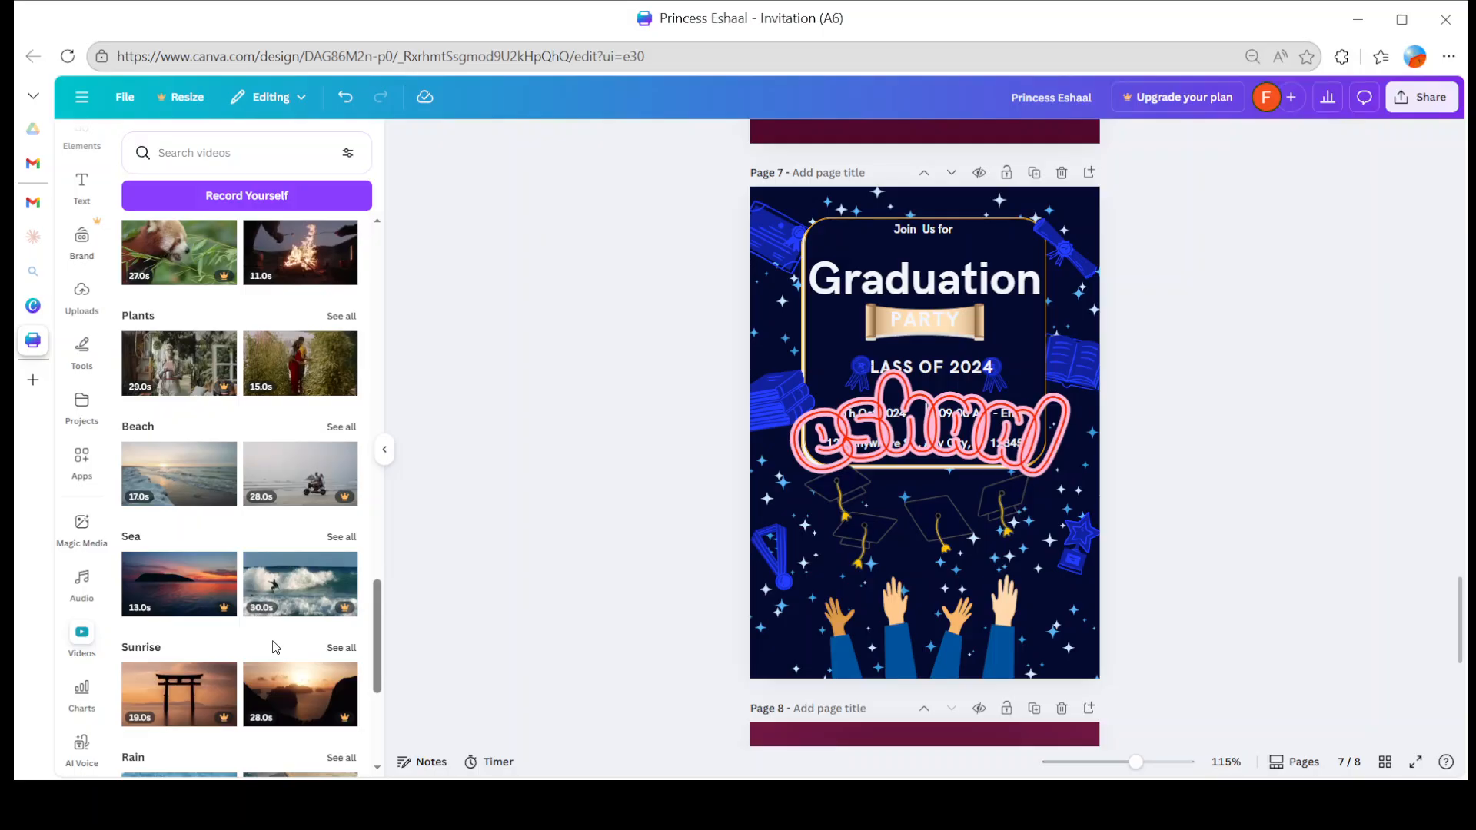
scroll(79, 365, "up", 1)
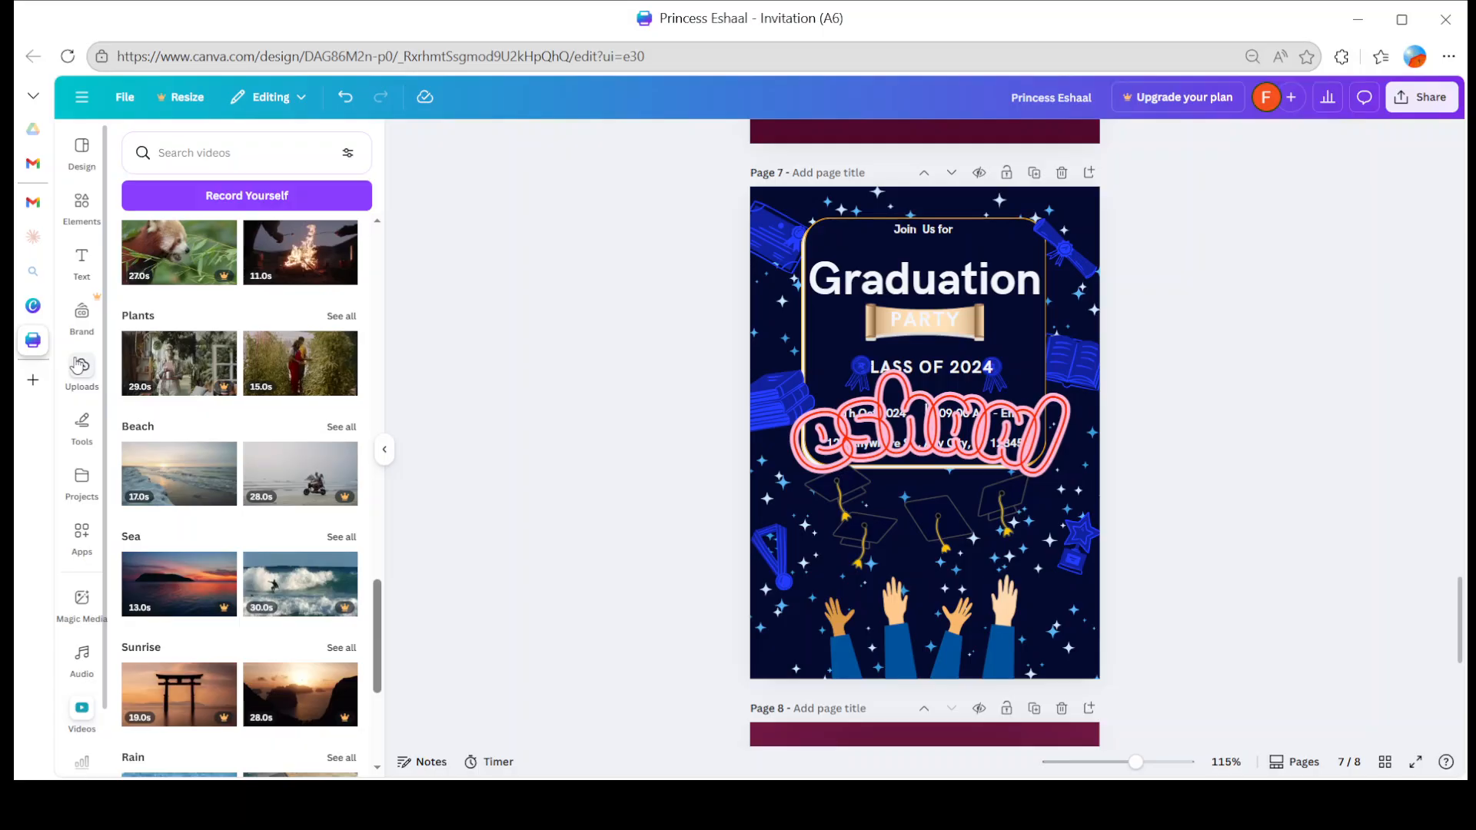
left_click(81, 204)
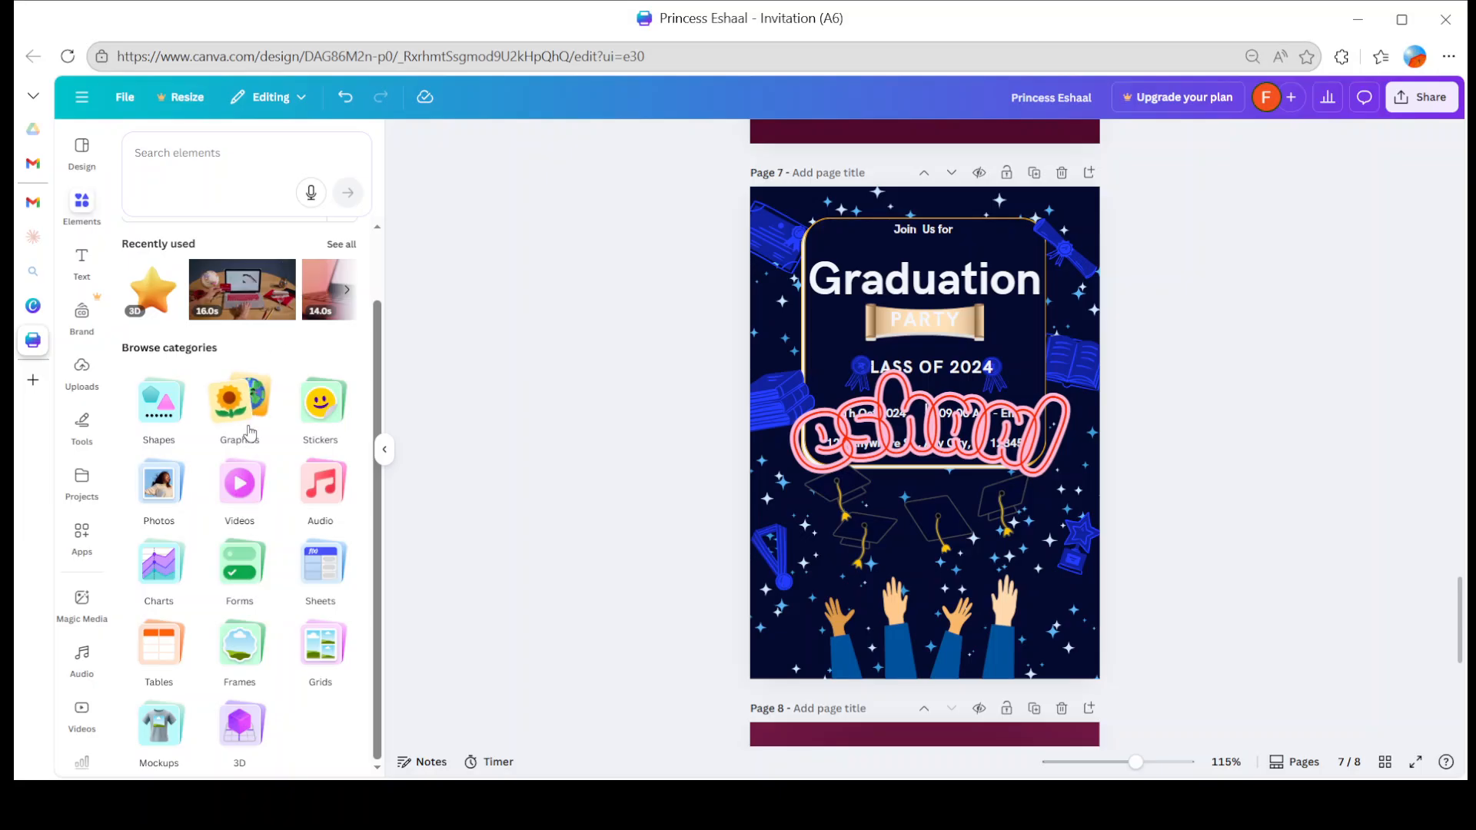